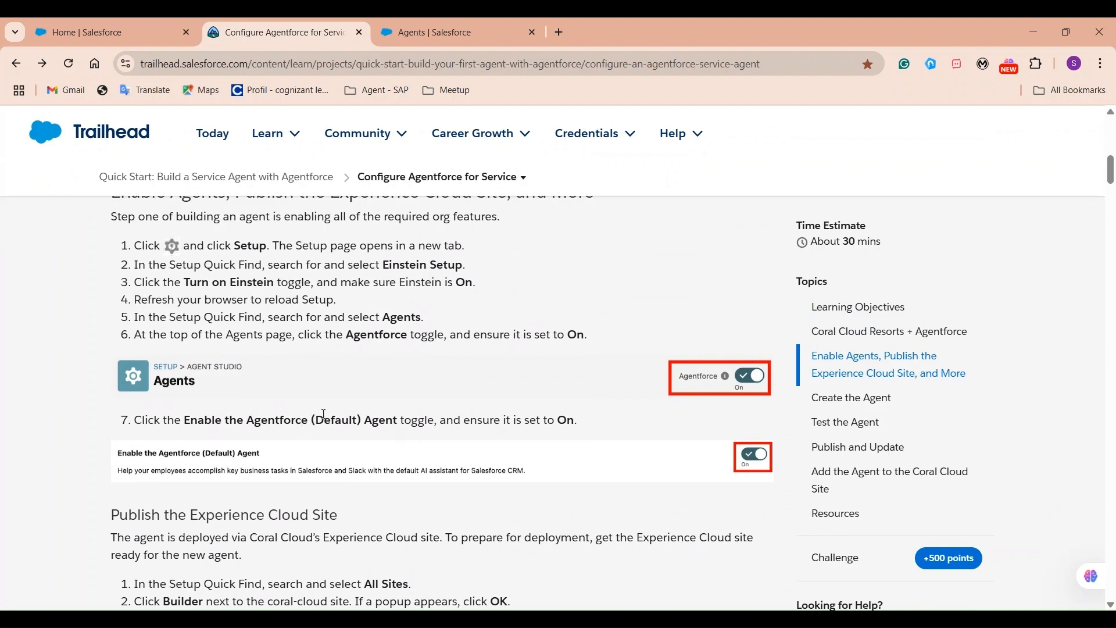
# Switch to the Salesforce Agents setup tab.
pyautogui.scroll(-15, 491, 438)
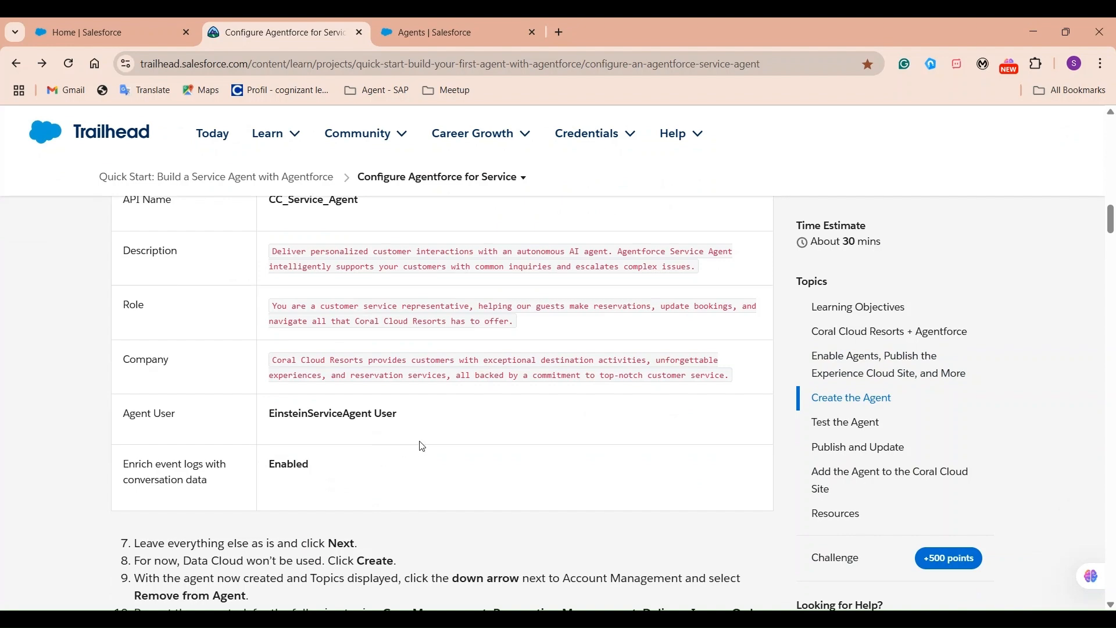
pyautogui.scroll(-10, 416, 442)
pyautogui.scroll(5, 418, 437)
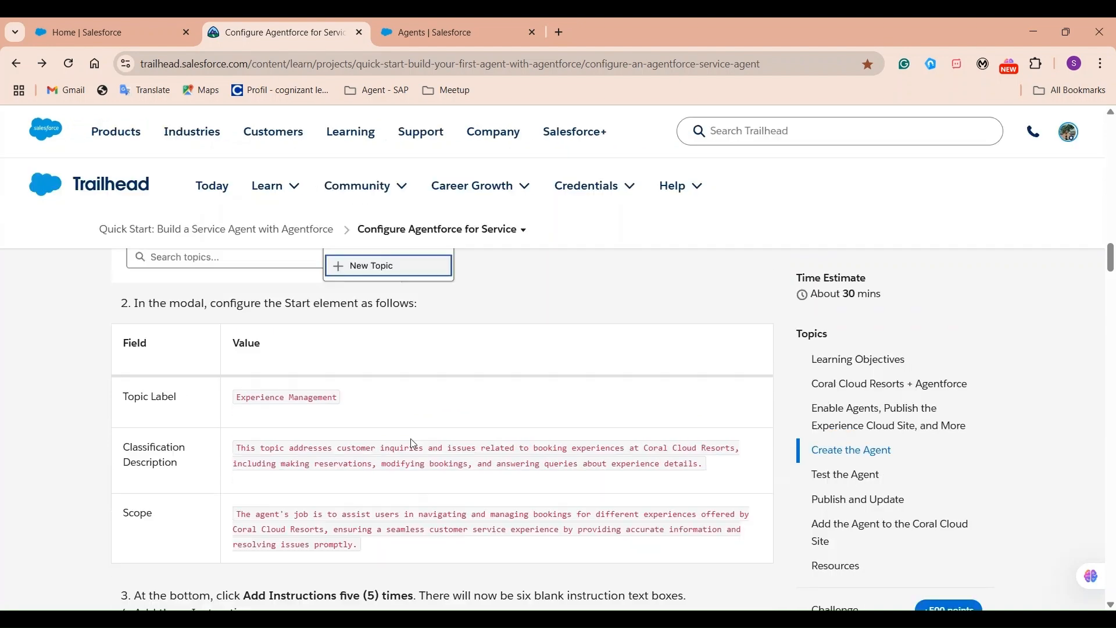
pyautogui.click(440, 36)
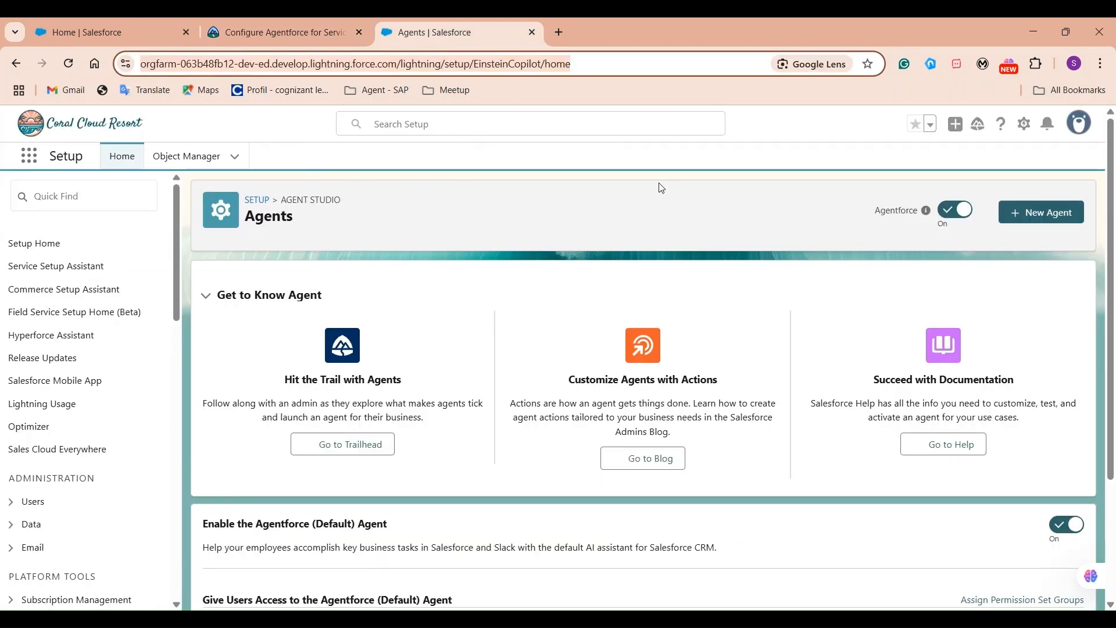
pyautogui.click(625, 222)
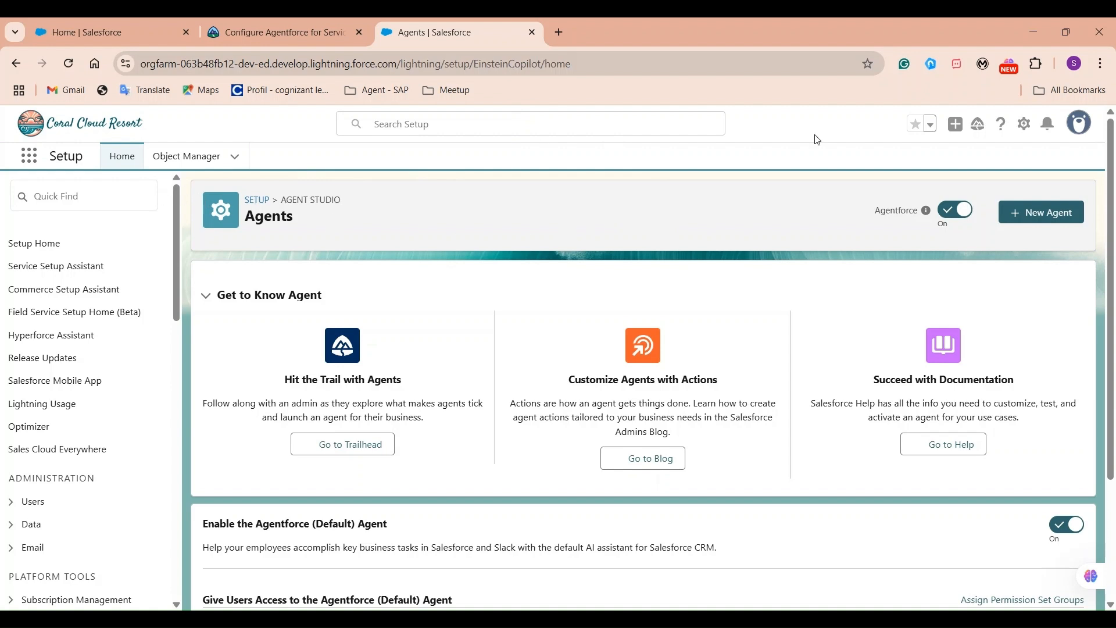
pyautogui.click(1024, 124)
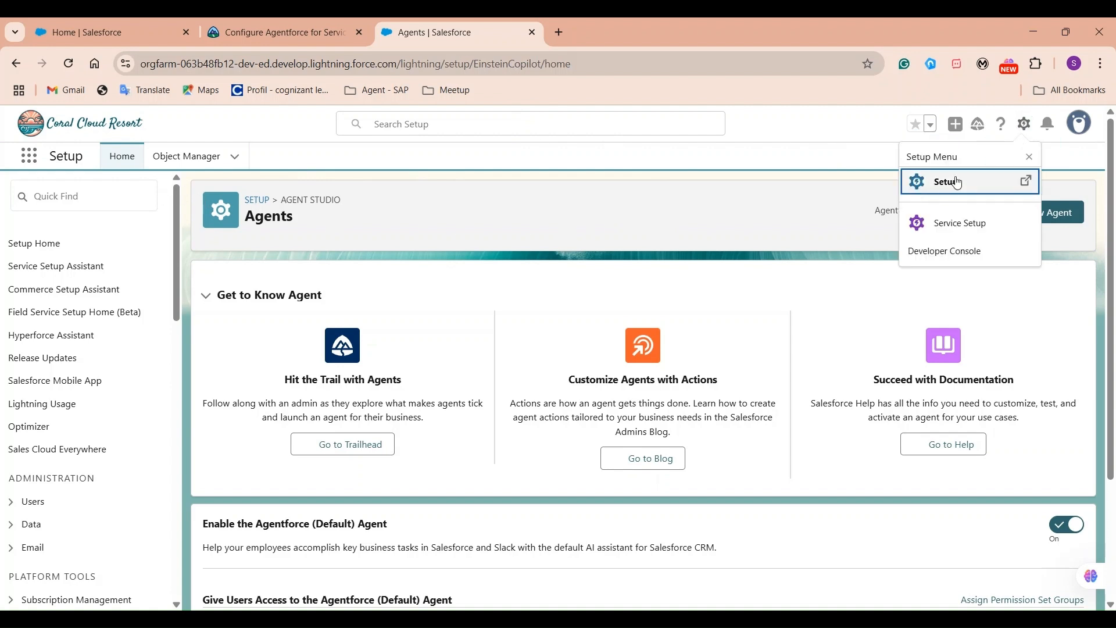
pyautogui.click(83, 200)
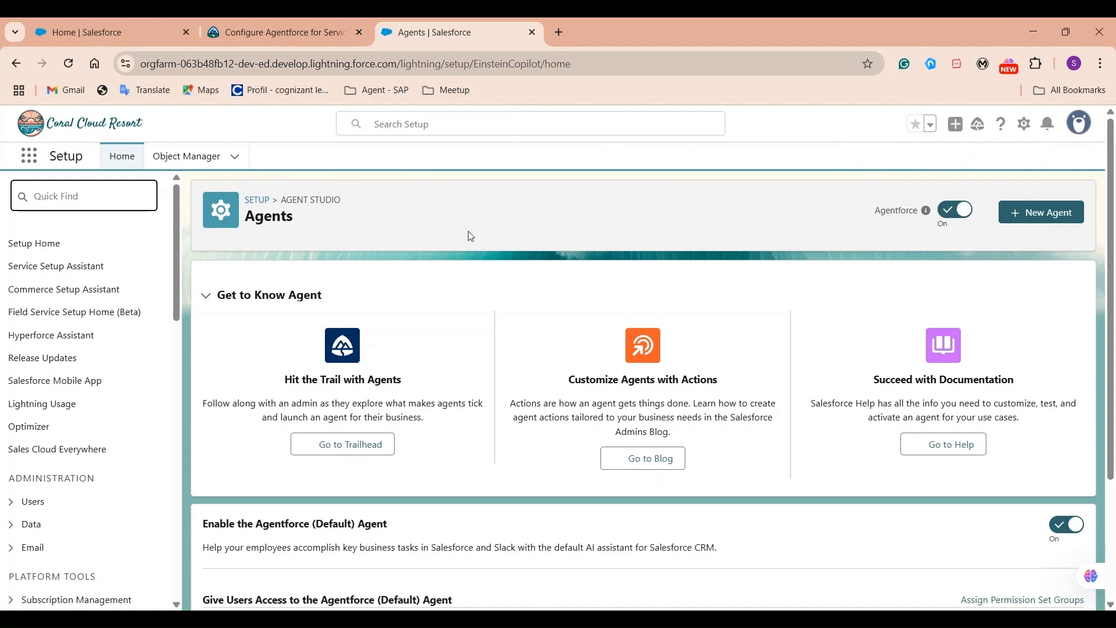
# Search Quick Find for 'agents', open Agents, and start a new Agentforce Service Agent.
pyautogui.click(66, 182)
pyautogui.write('agents')
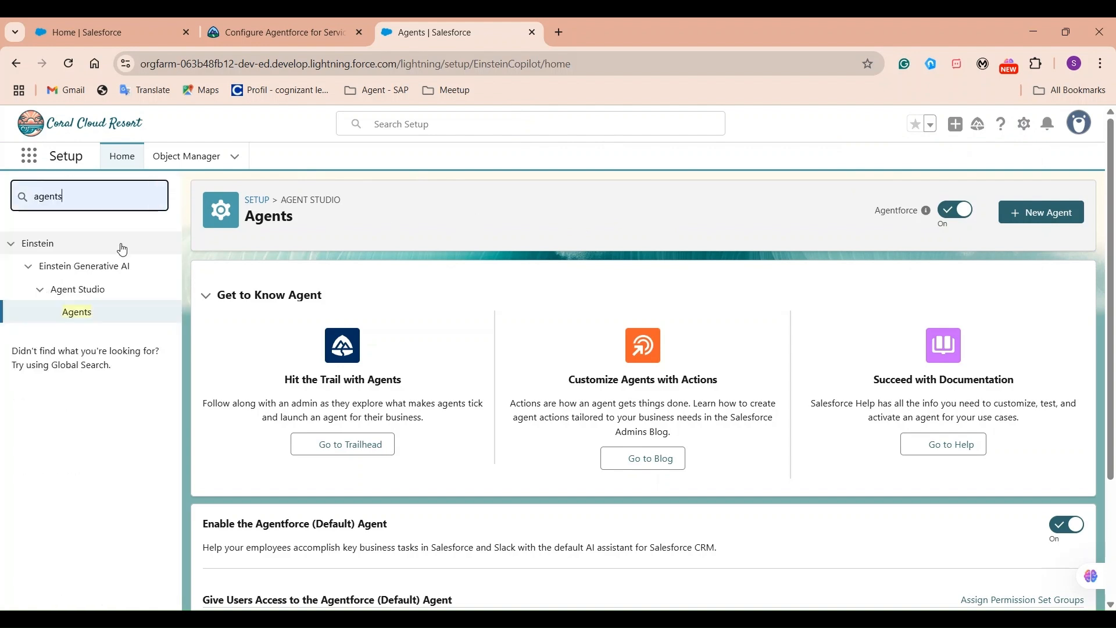
pyautogui.click(74, 314)
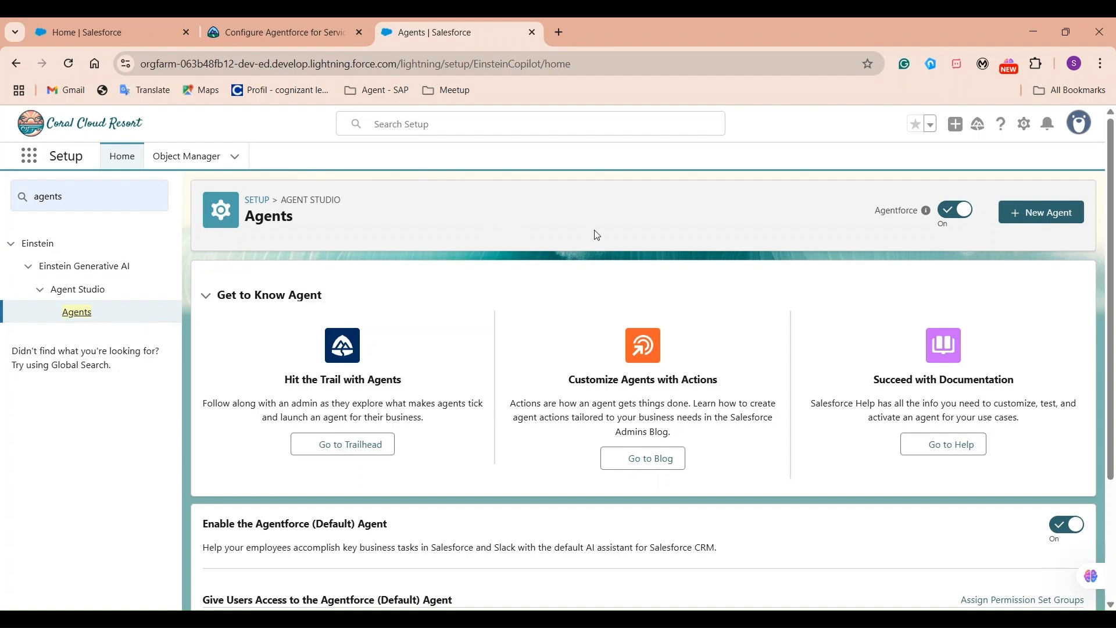
pyautogui.click(1041, 212)
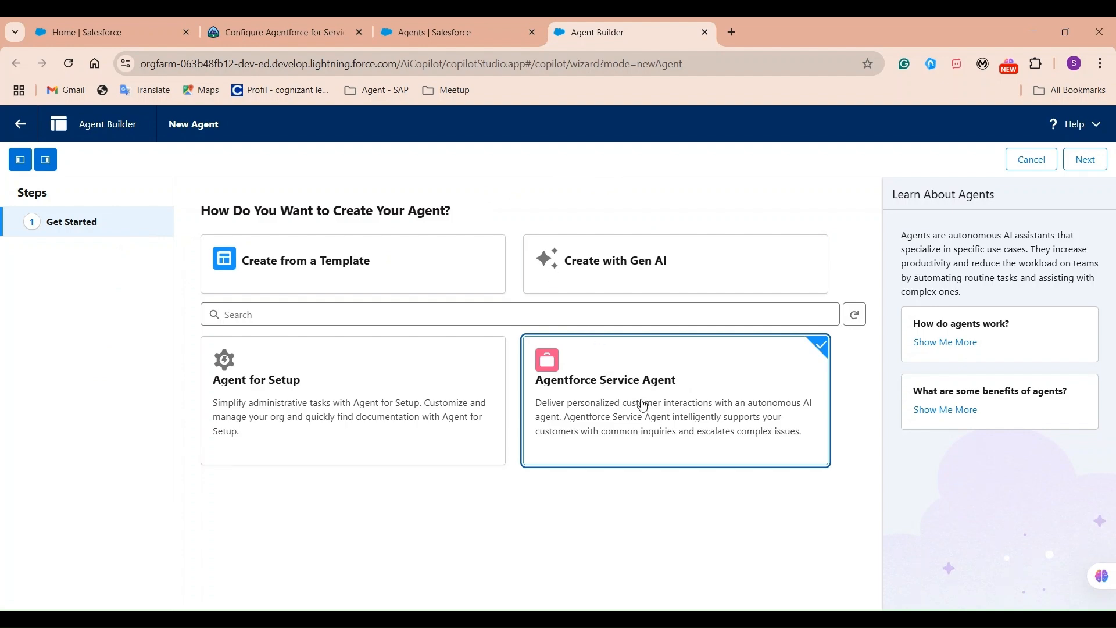
# Accept the Agentforce Service Agent template and keep all topics, re-adding Case Management.
pyautogui.click(1097, 165)
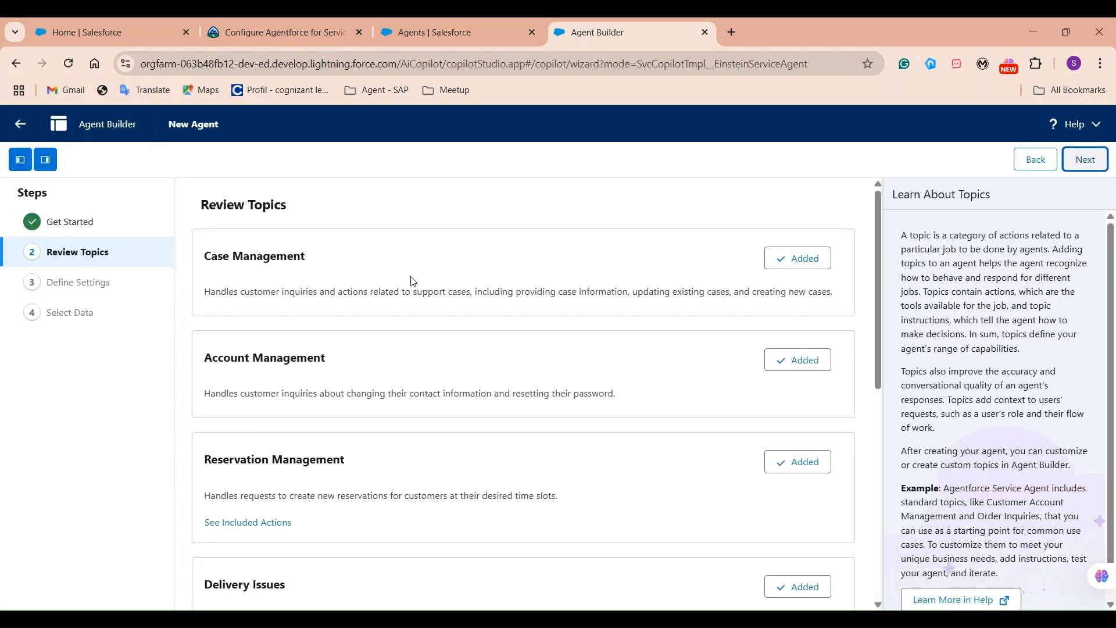
pyautogui.scroll(-6, 635, 371)
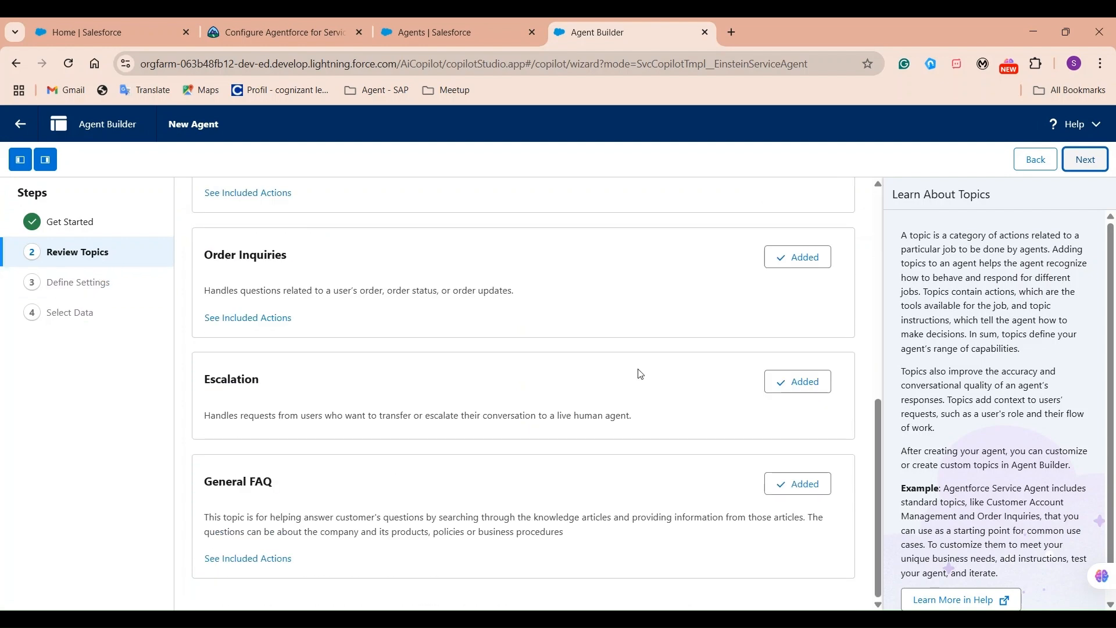
pyautogui.scroll(6, 633, 369)
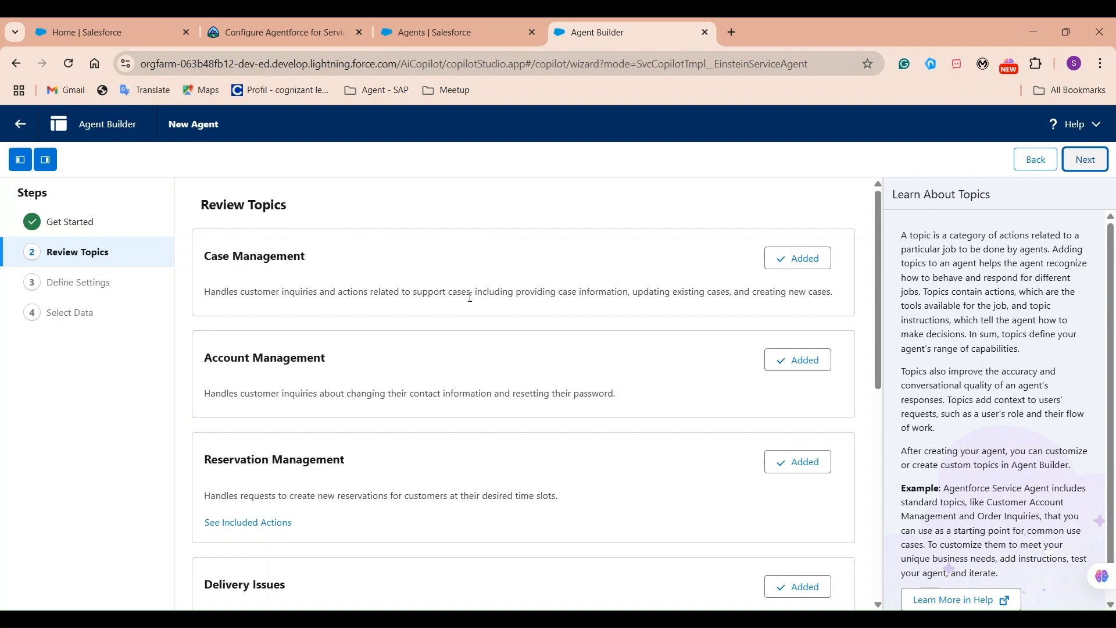
pyautogui.scroll(-6, 507, 331)
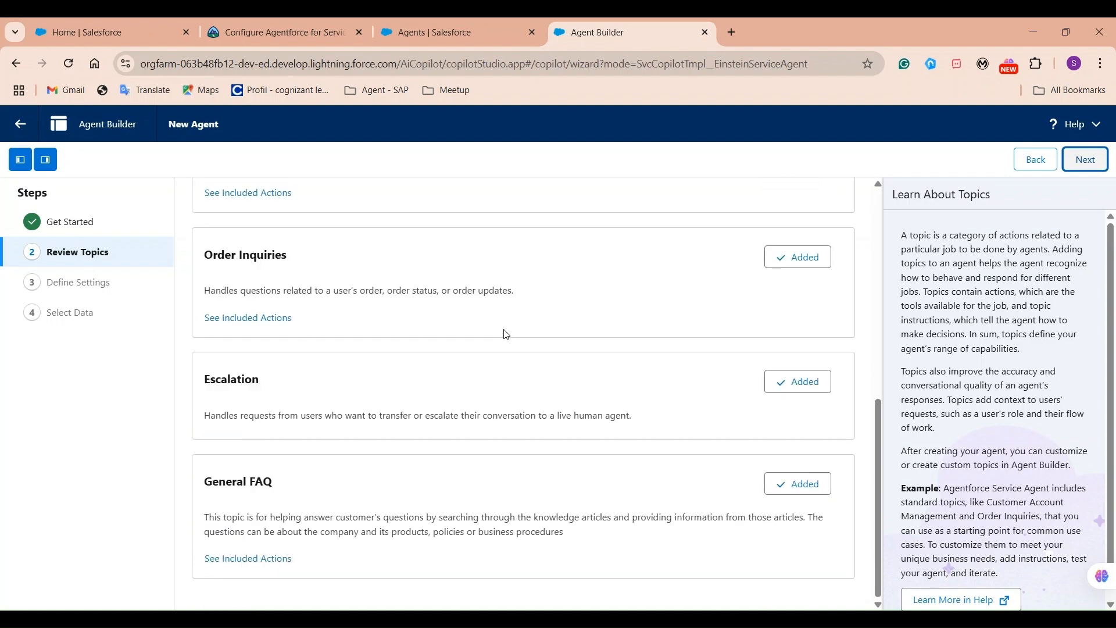
pyautogui.scroll(6, 506, 331)
pyautogui.click(791, 260)
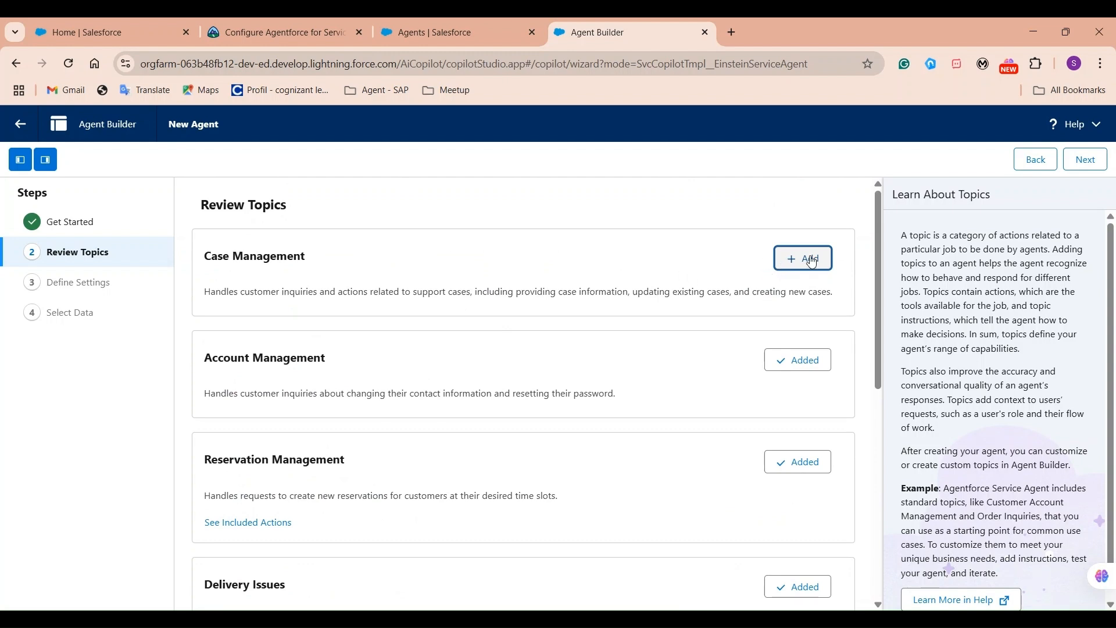
pyautogui.click(812, 262)
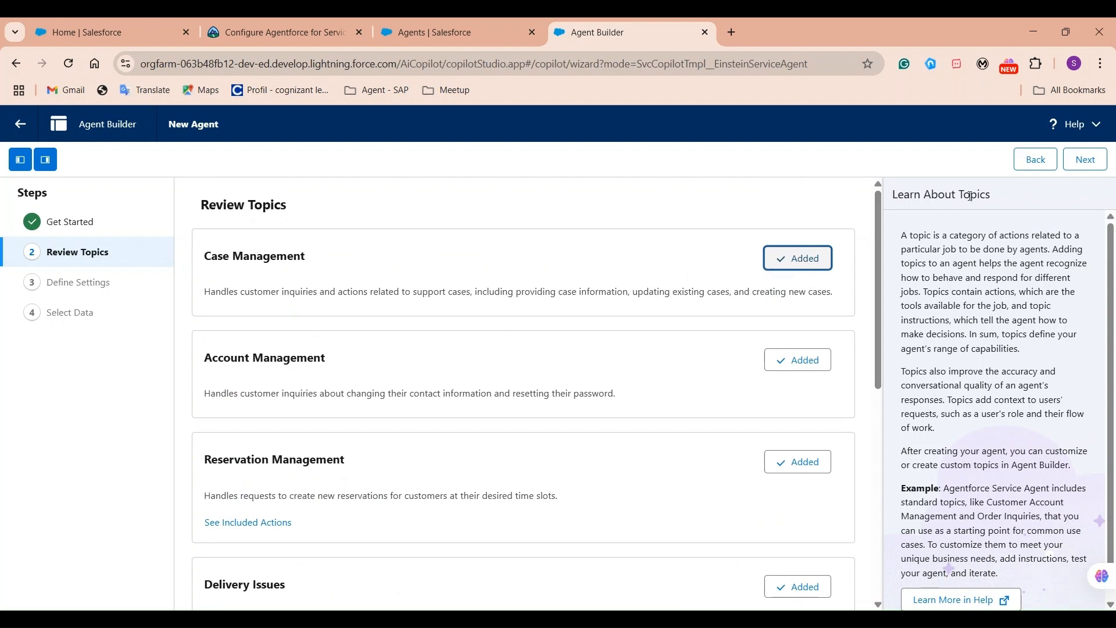
pyautogui.click(1087, 160)
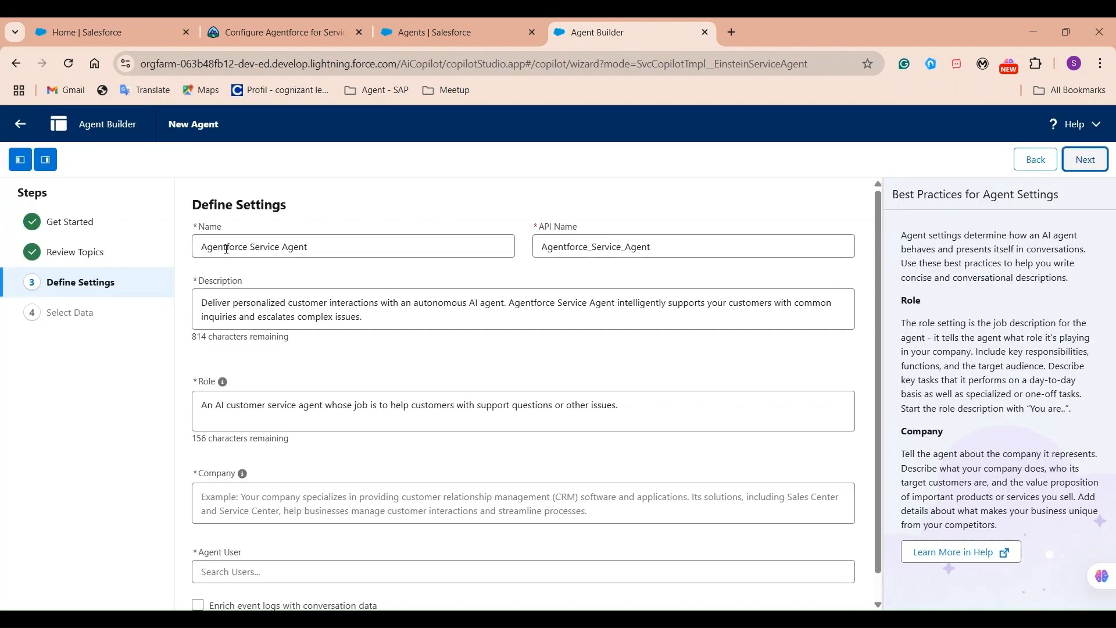
# Rename the agent to 'PS Mule Service Agent'.
pyautogui.doubleClick(226, 247)
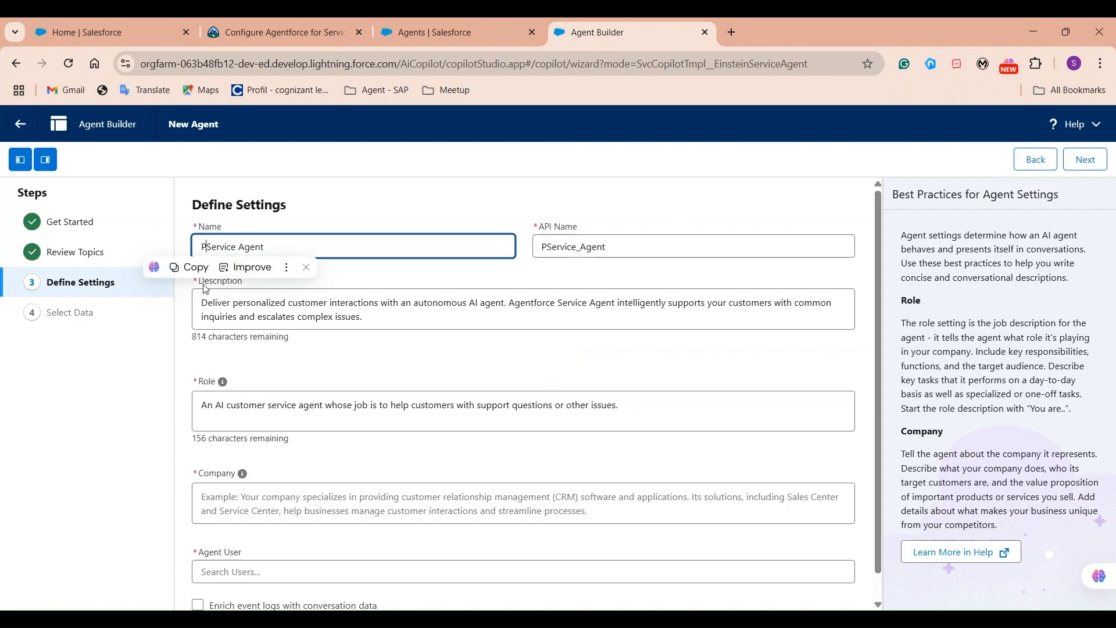
pyautogui.write('Ps')
pyautogui.press('BackSpace')
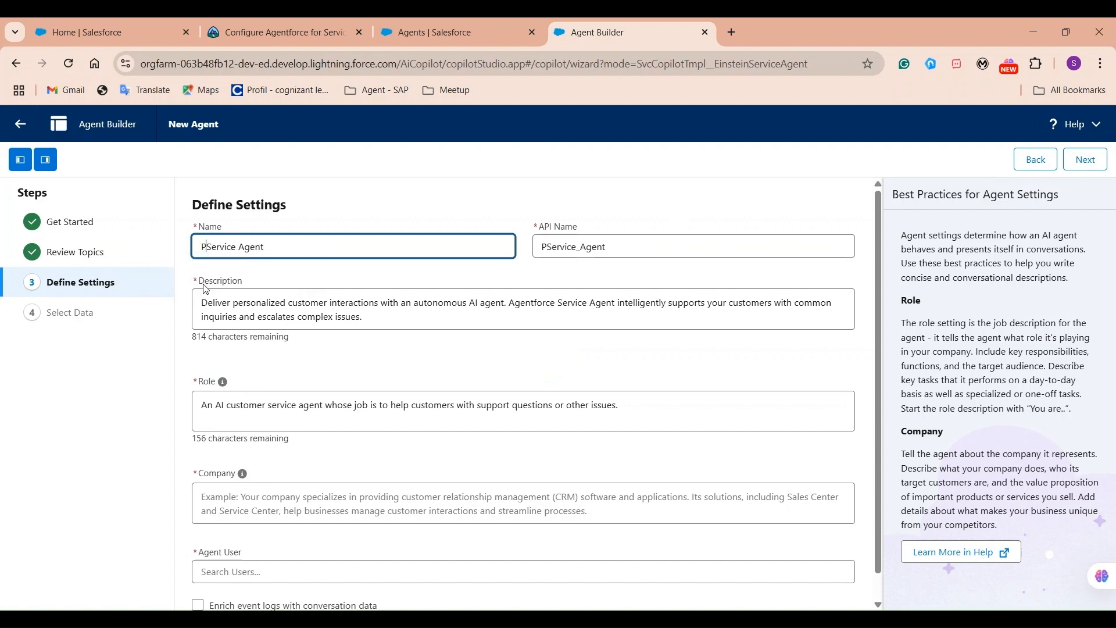
pyautogui.write('S')
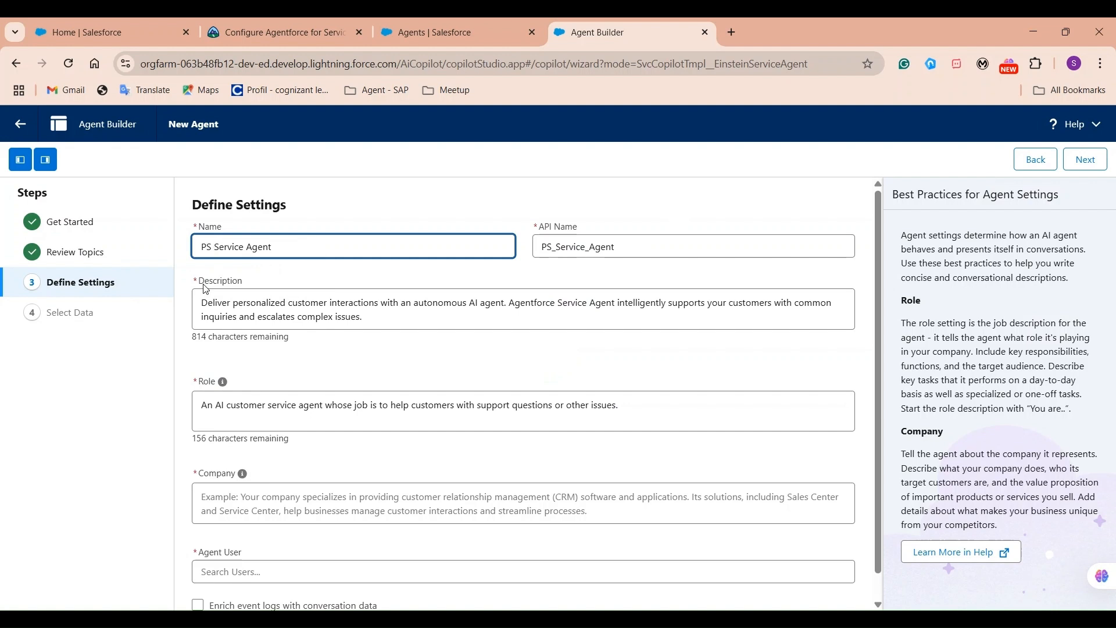
pyautogui.click(433, 207)
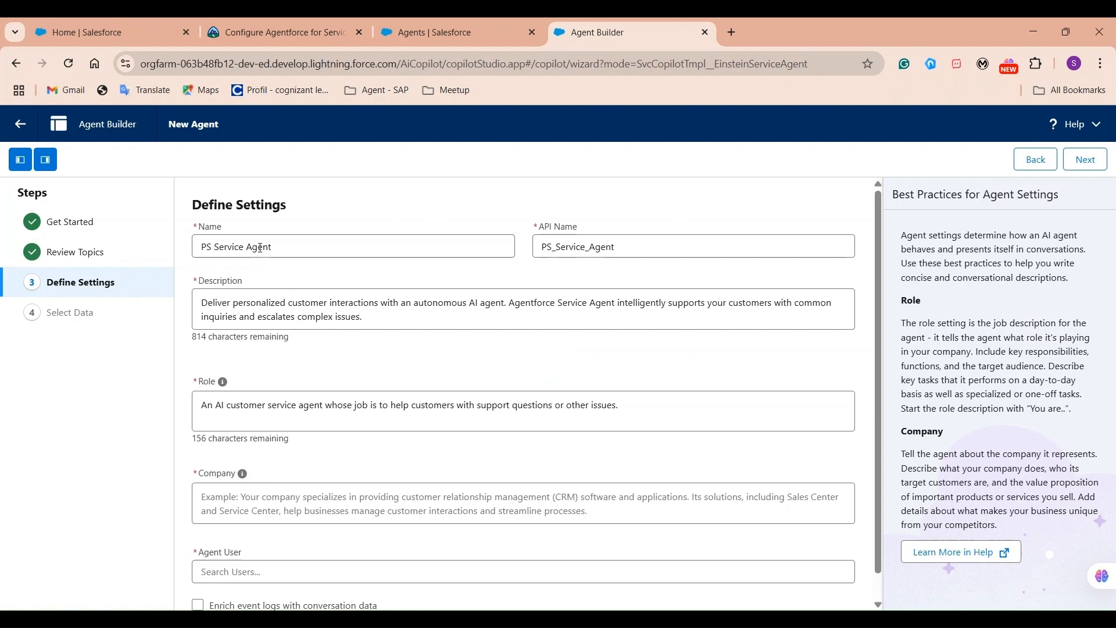
pyautogui.click(212, 245)
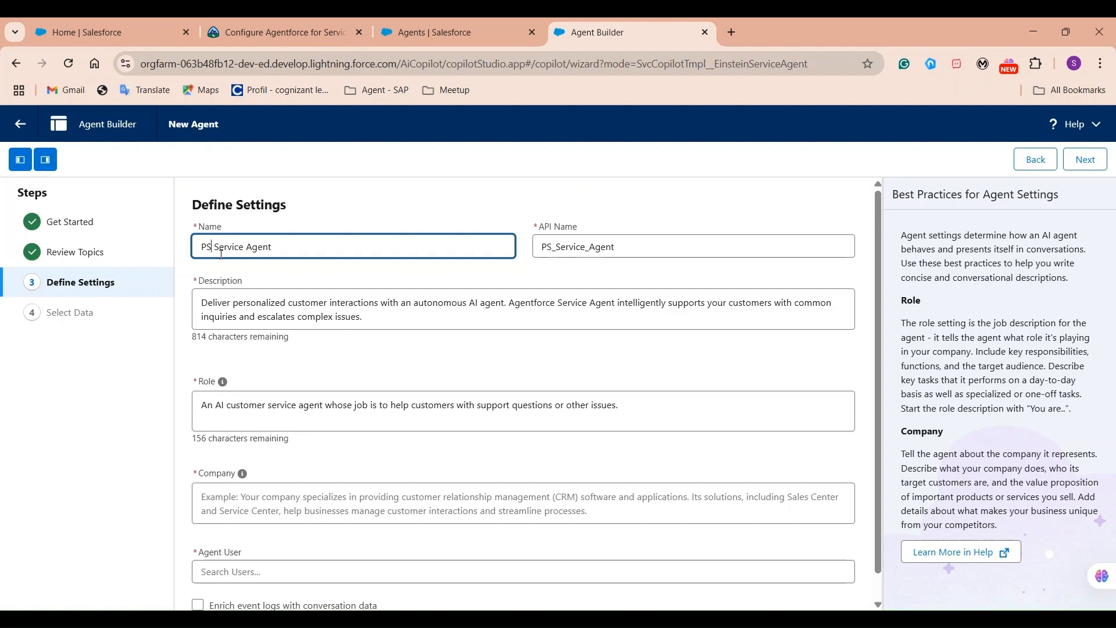
pyautogui.write('Mule')
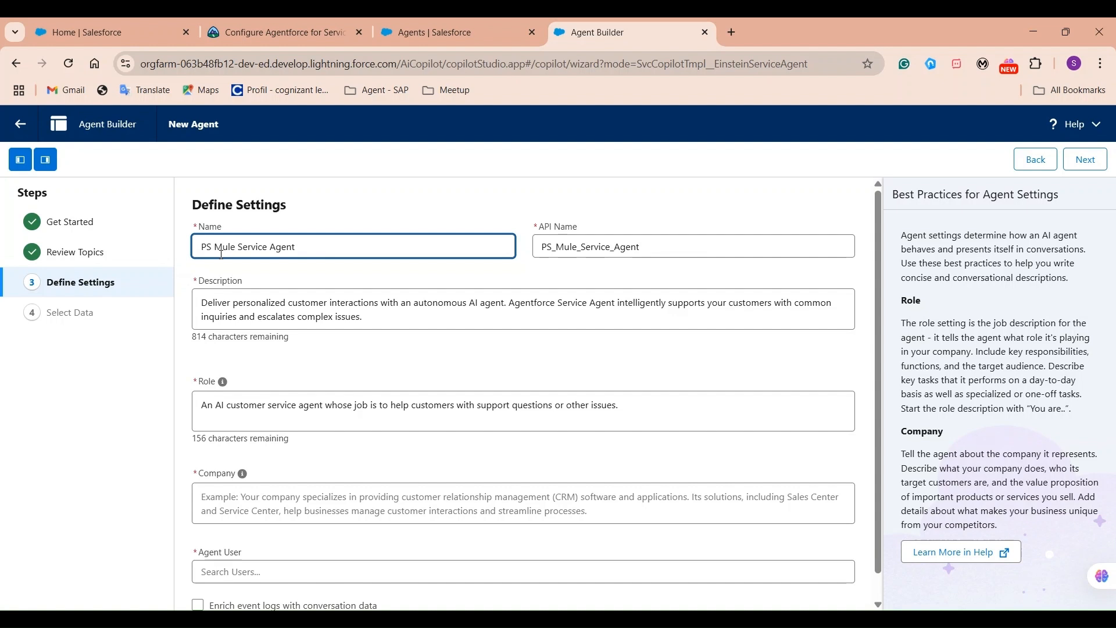
pyautogui.click(455, 198)
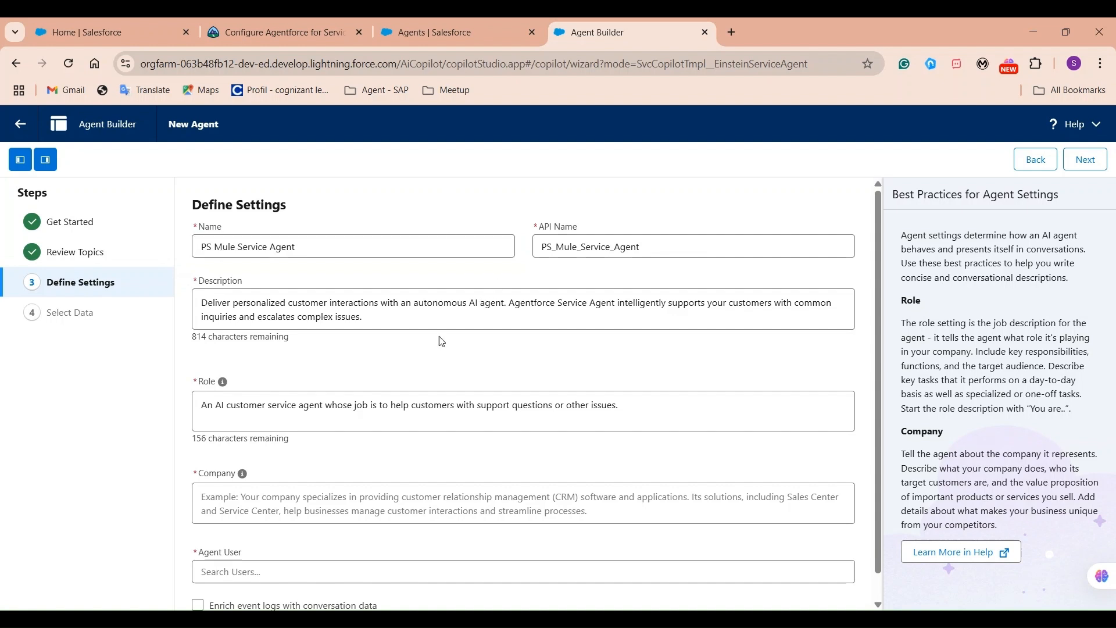
# Fill the Role and company description 'PS Mule is the service based comp', and assign New Agent User.
pyautogui.click(447, 501)
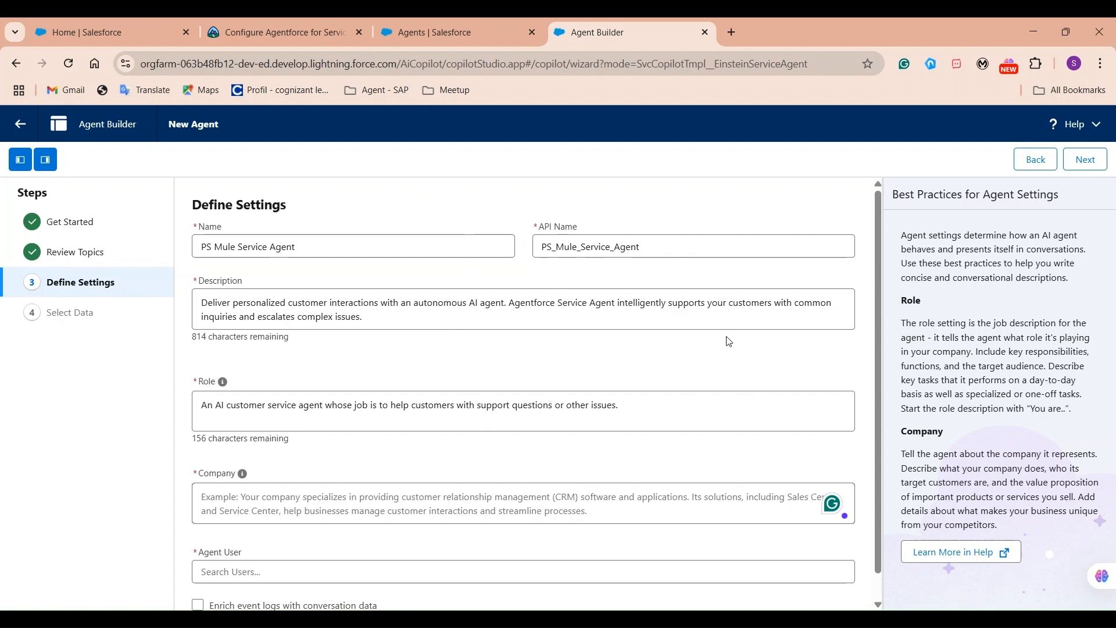
pyautogui.moveTo(201, 303); pyautogui.dragTo(425, 336)
pyautogui.click(287, 416)
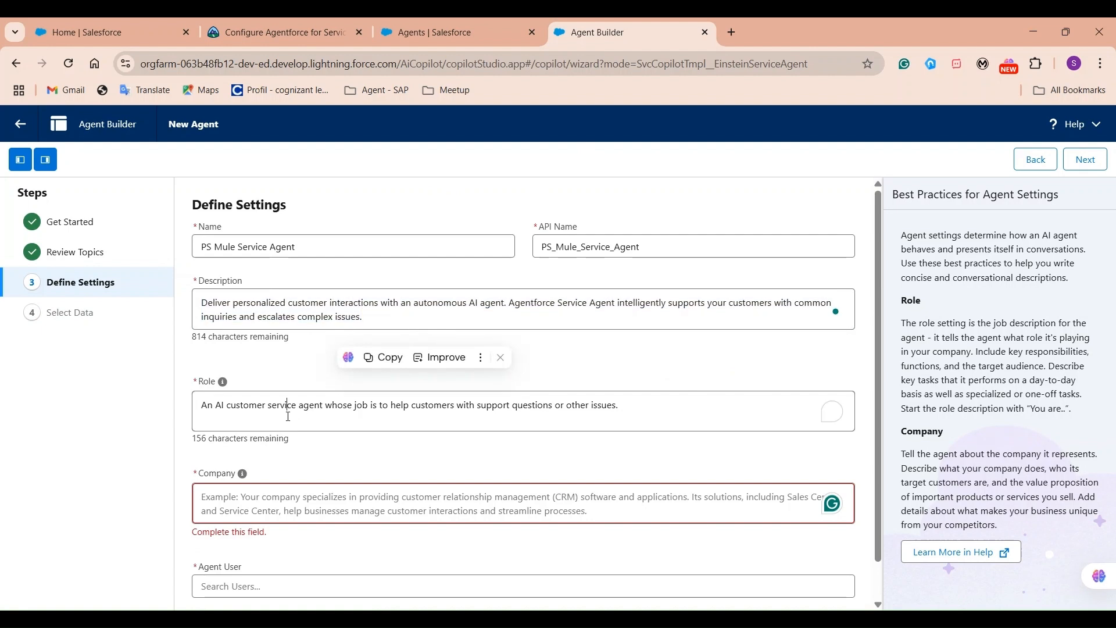
pyautogui.scroll(-1, 532, 419)
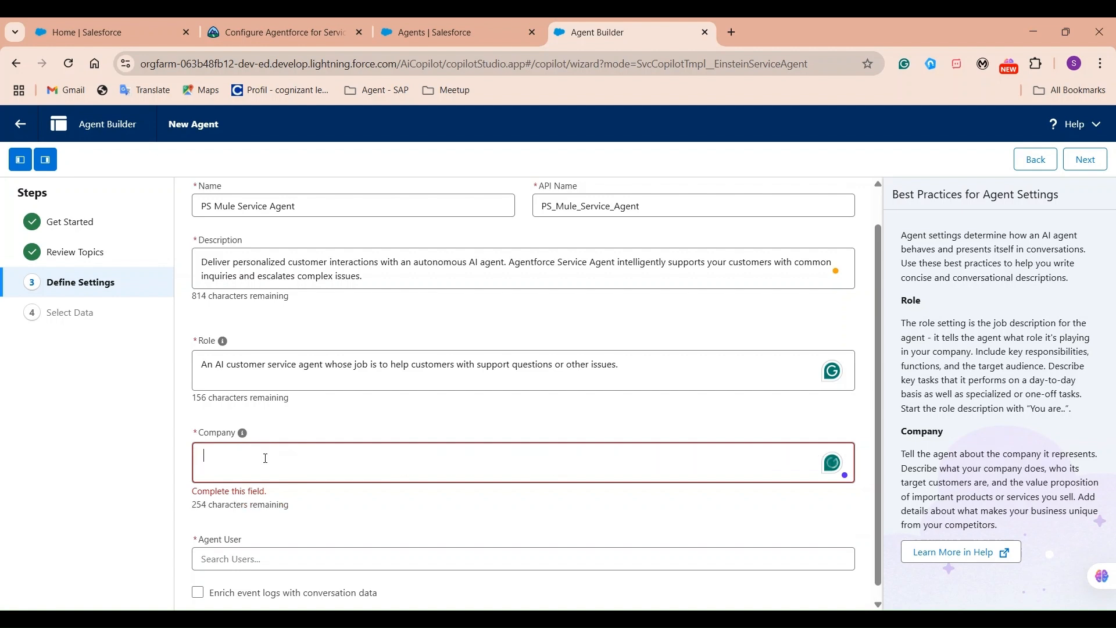
pyautogui.write('PS Mule')
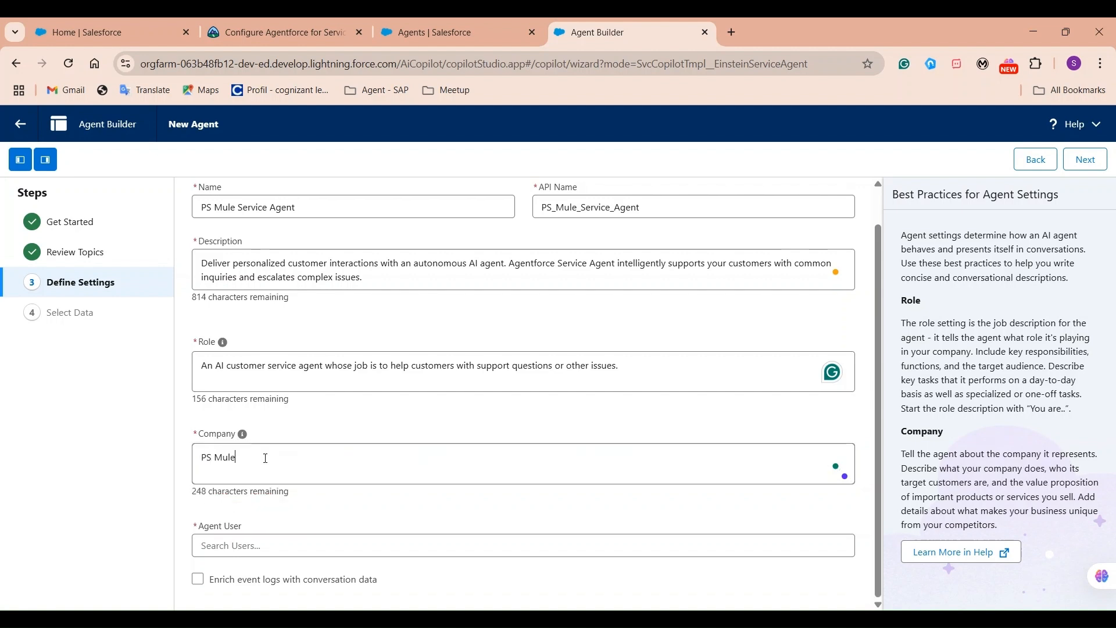
pyautogui.write(' is the ')
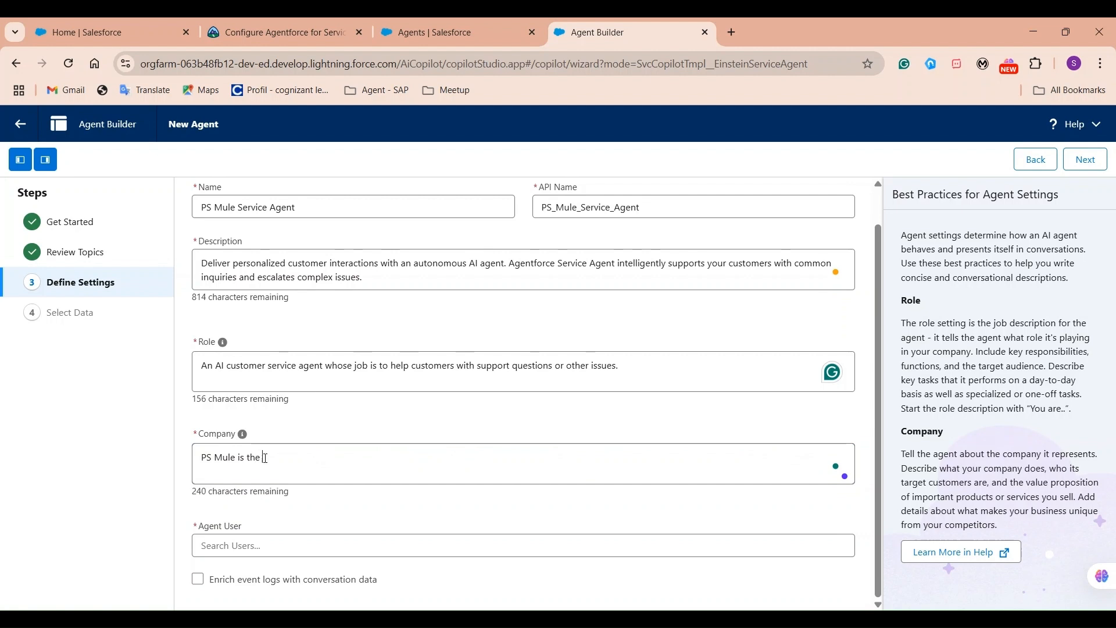
pyautogui.write('service based company')
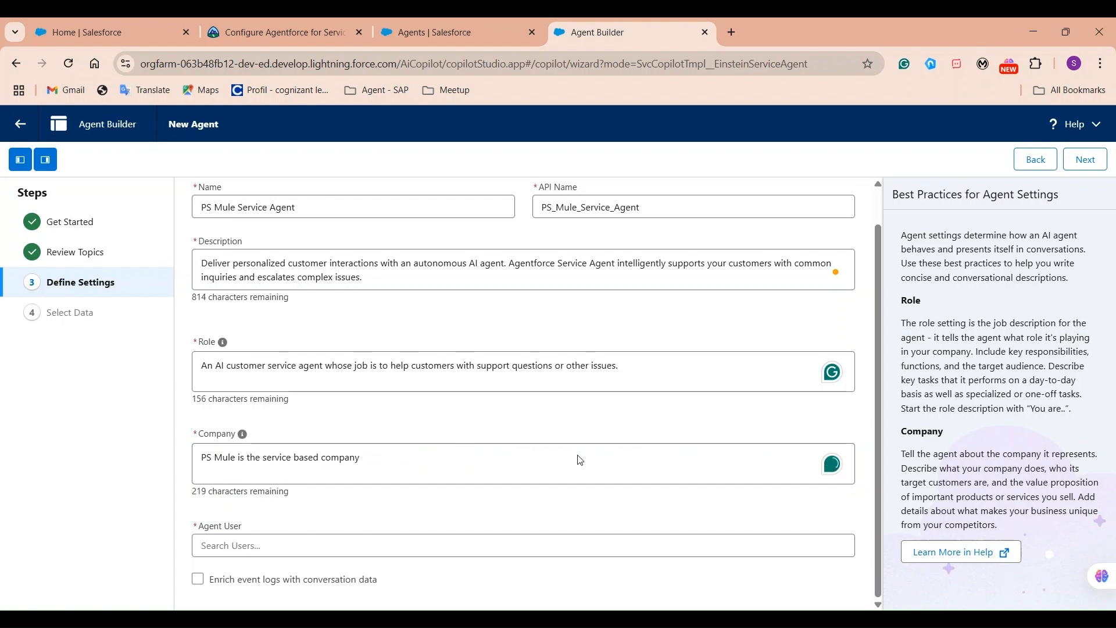
pyautogui.click(449, 544)
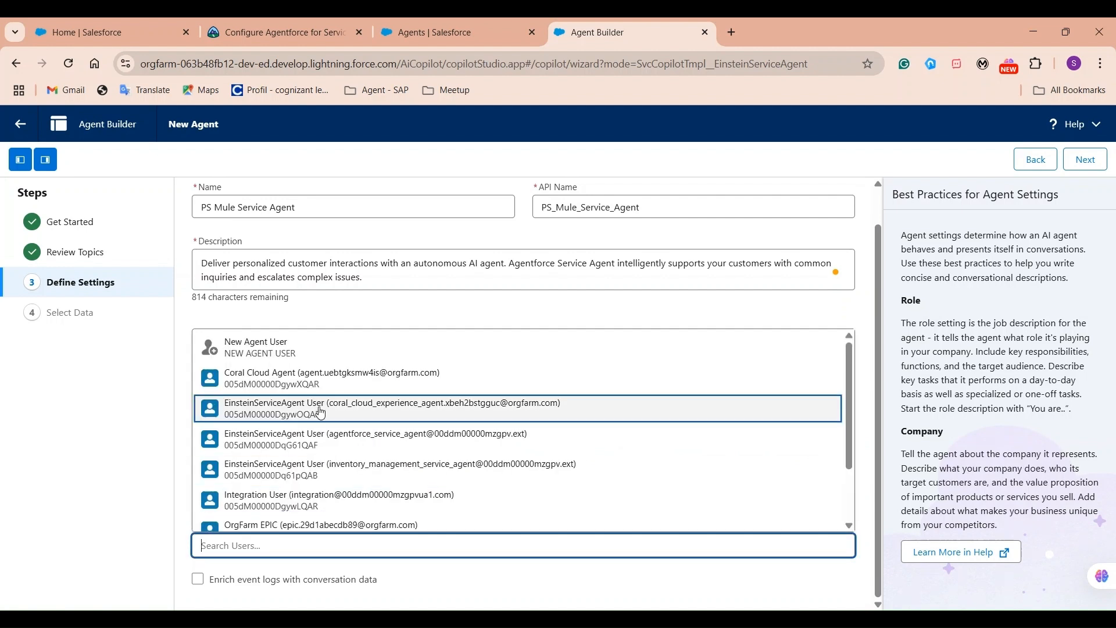
pyautogui.click(274, 343)
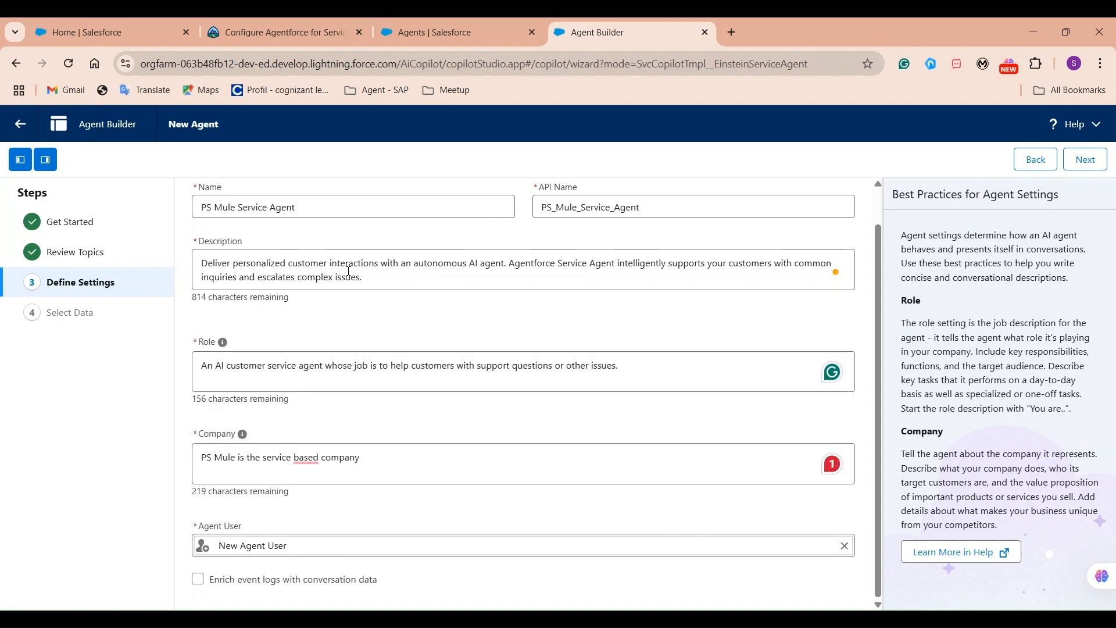
# Create the PS Mule Service Agent, dismiss the saved notice, and return to the Agents tab.
pyautogui.click(1077, 160)
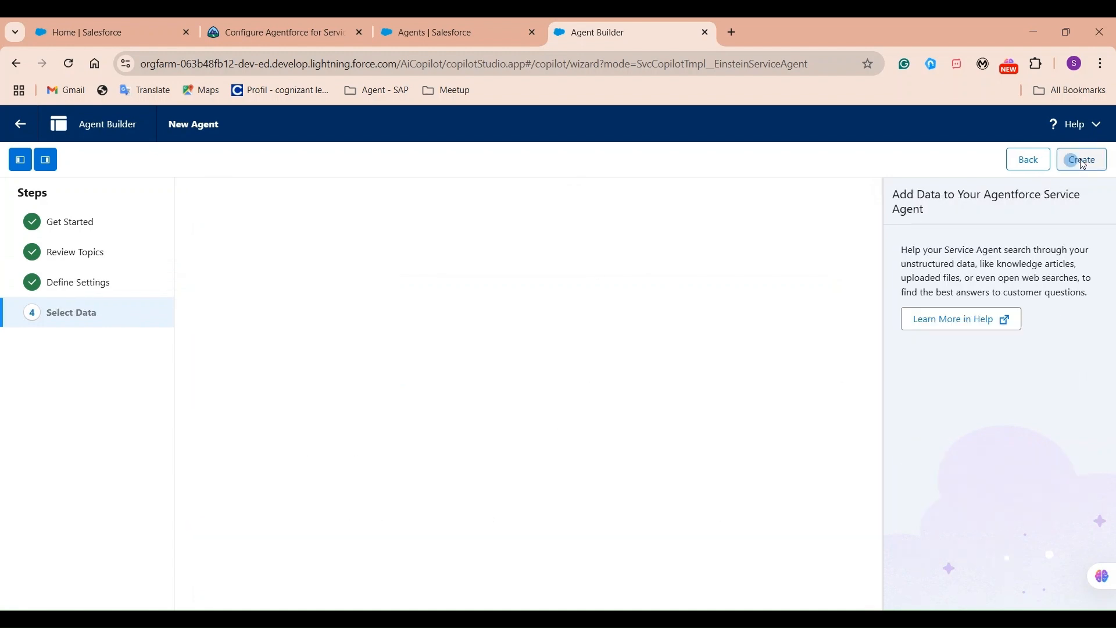
pyautogui.click(1101, 167)
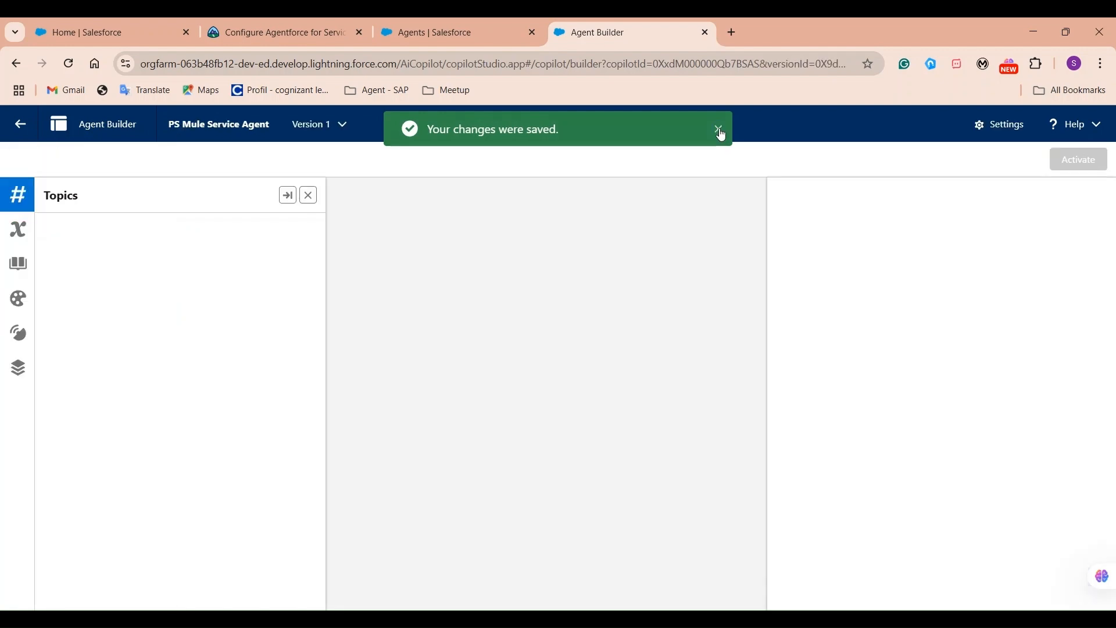
pyautogui.click(721, 132)
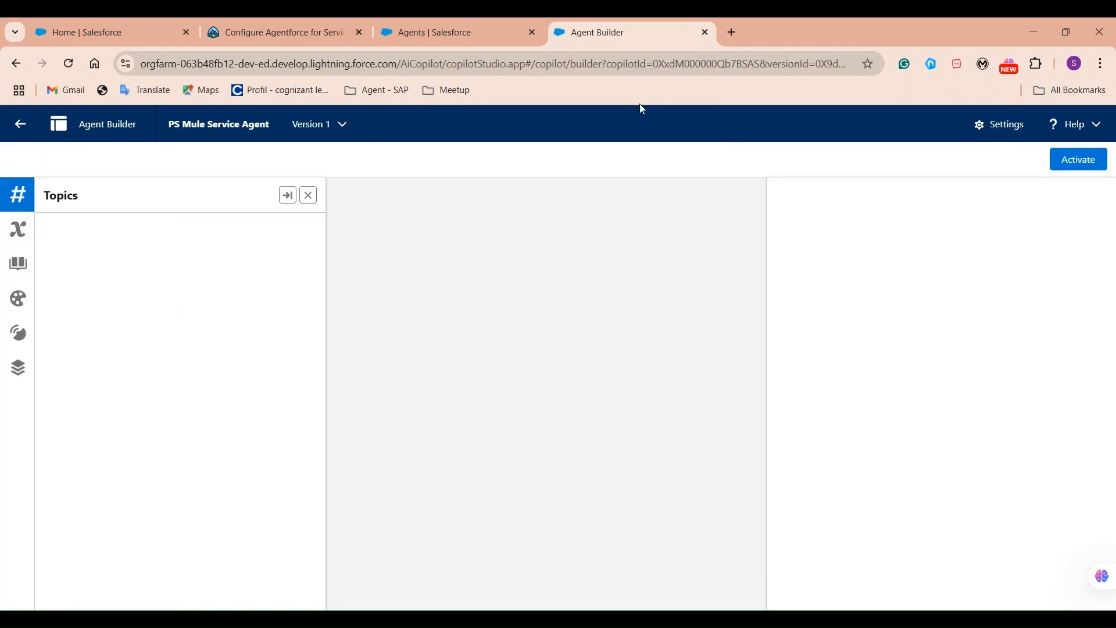
pyautogui.click(455, 33)
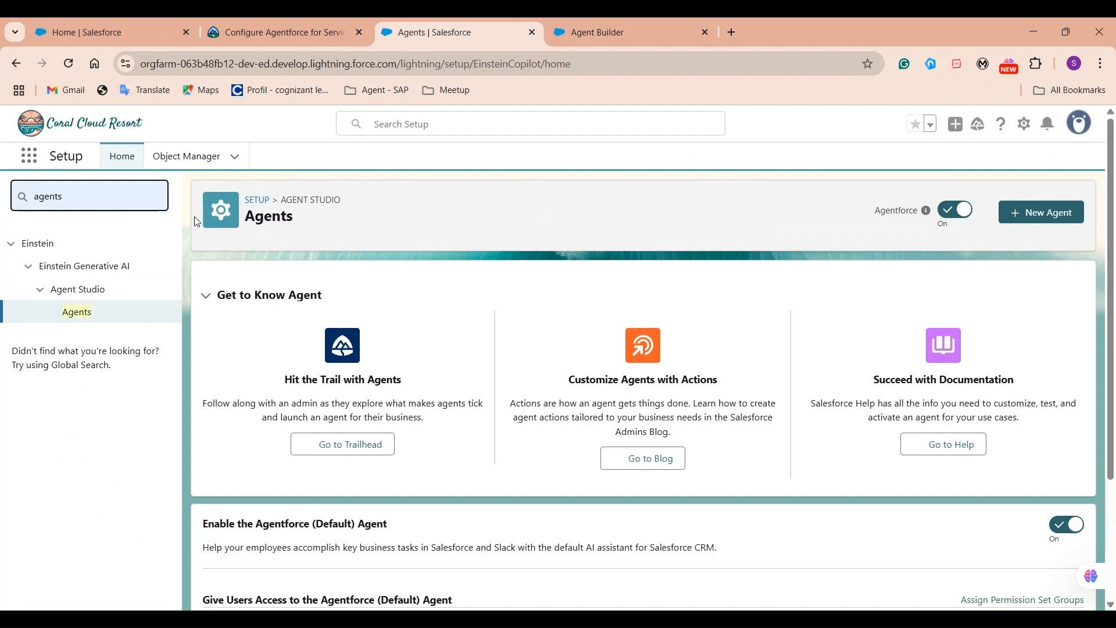
# Search Quick Find for 'queues' and open the Queues page.
pyautogui.doubleClick(99, 196)
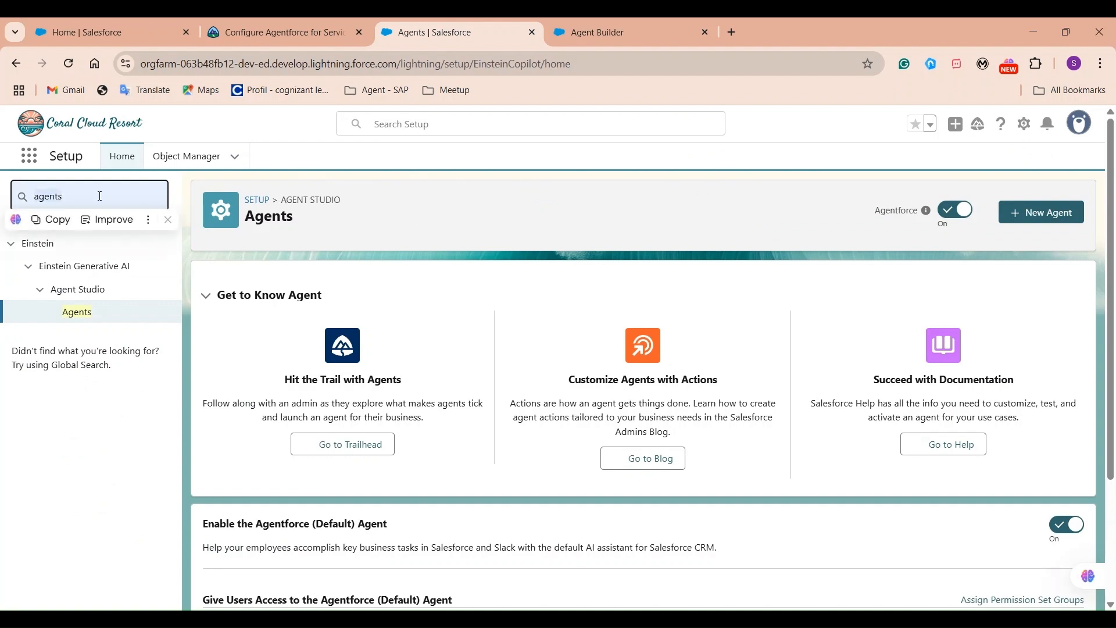
pyautogui.write('queues')
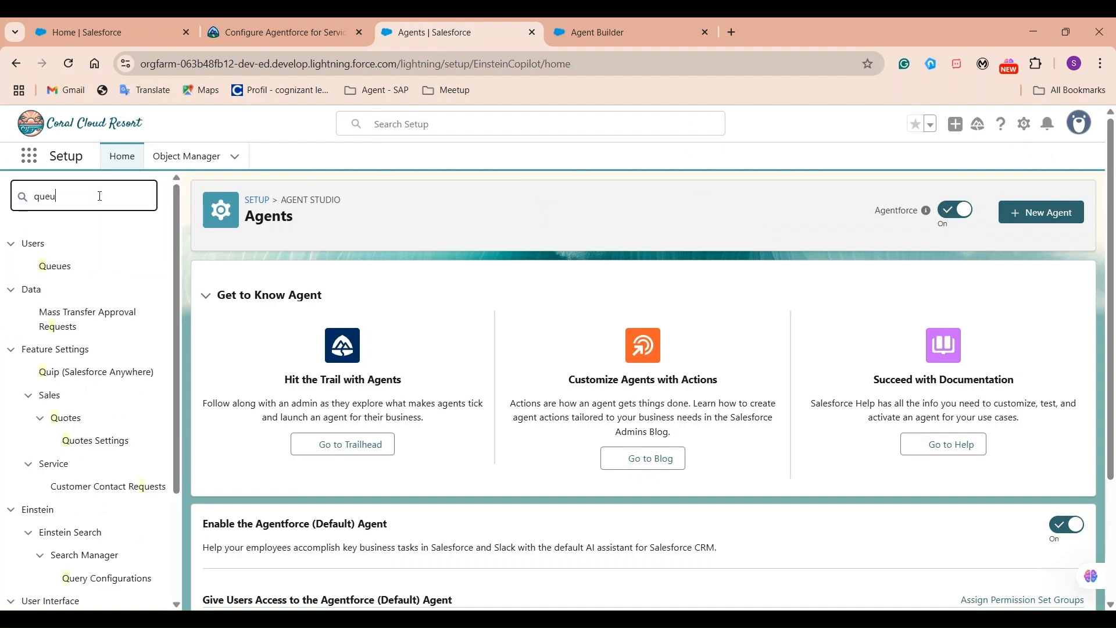
pyautogui.click(53, 268)
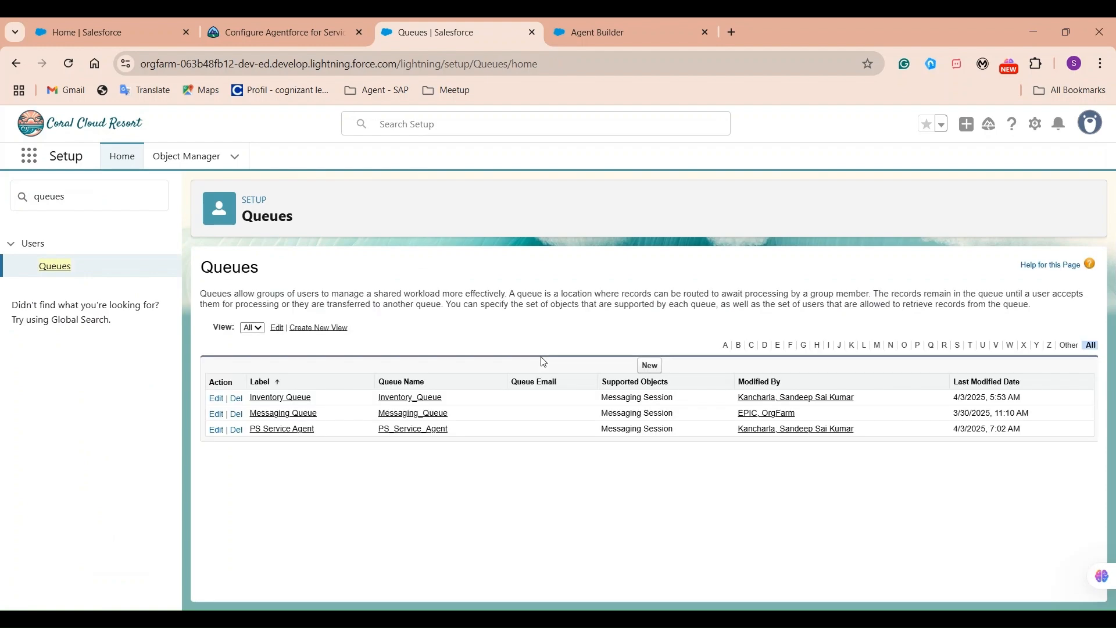
# Start a new queue labelled 'PS Mule Service Queue'.
pyautogui.click(649, 366)
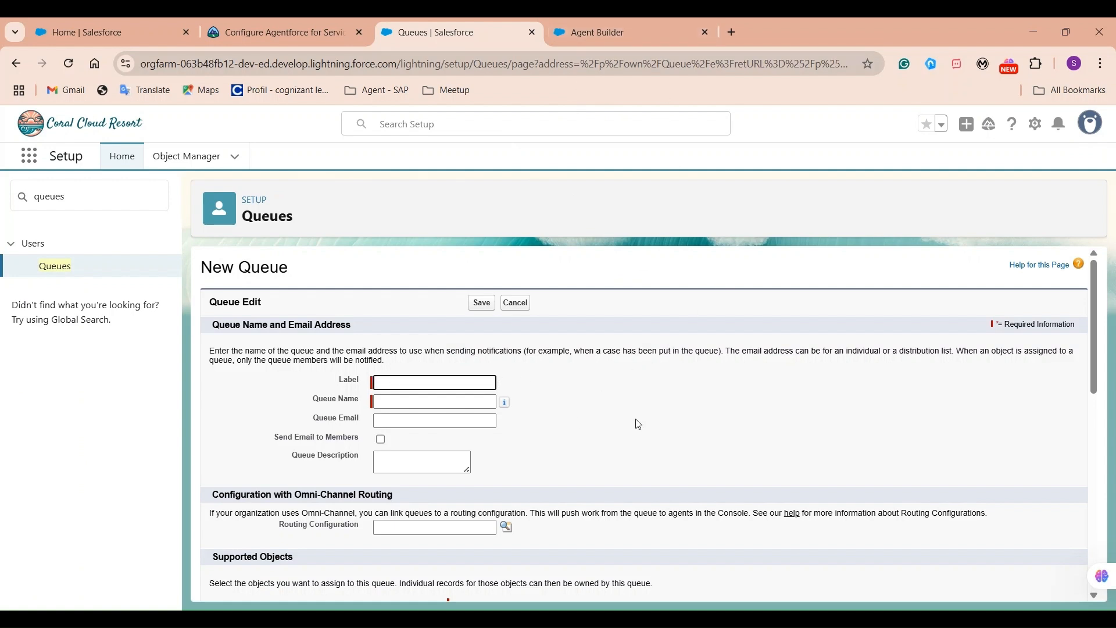
pyautogui.write('PS Service Agent')
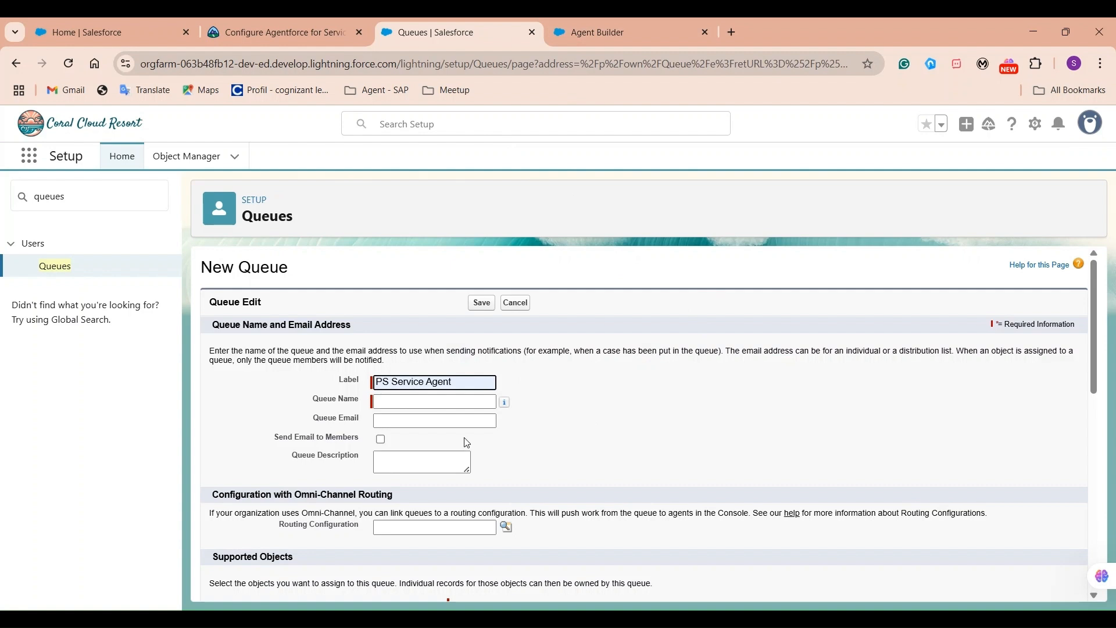
pyautogui.hotkey('ctrl', 'Left')
pyautogui.hotkey('ctrl', 'Left')
pyautogui.write('Mule')
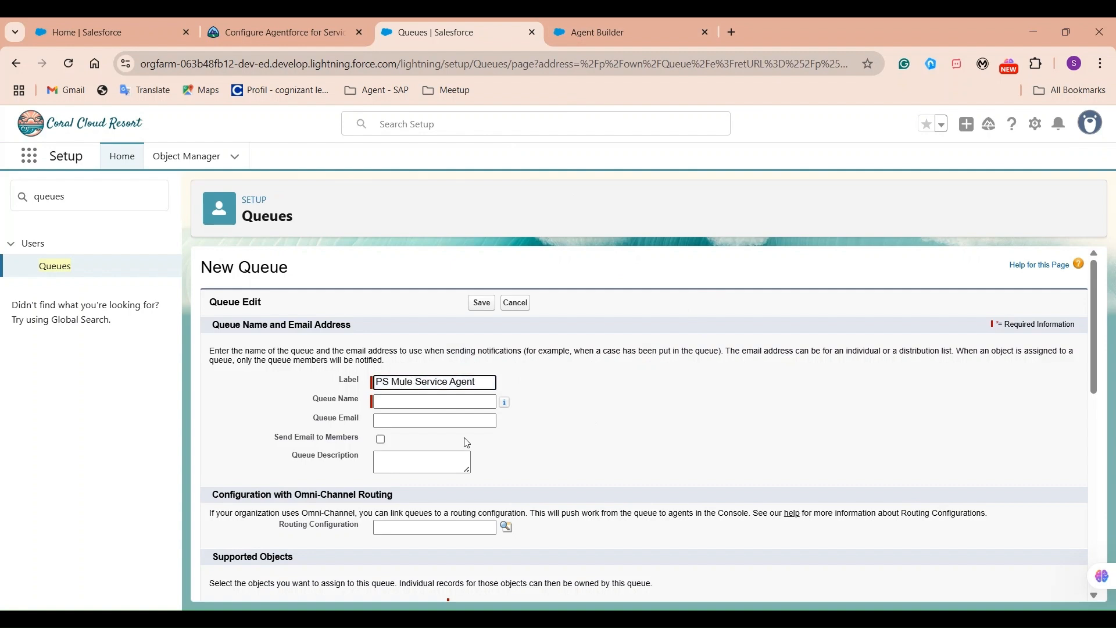
pyautogui.doubleClick(469, 384)
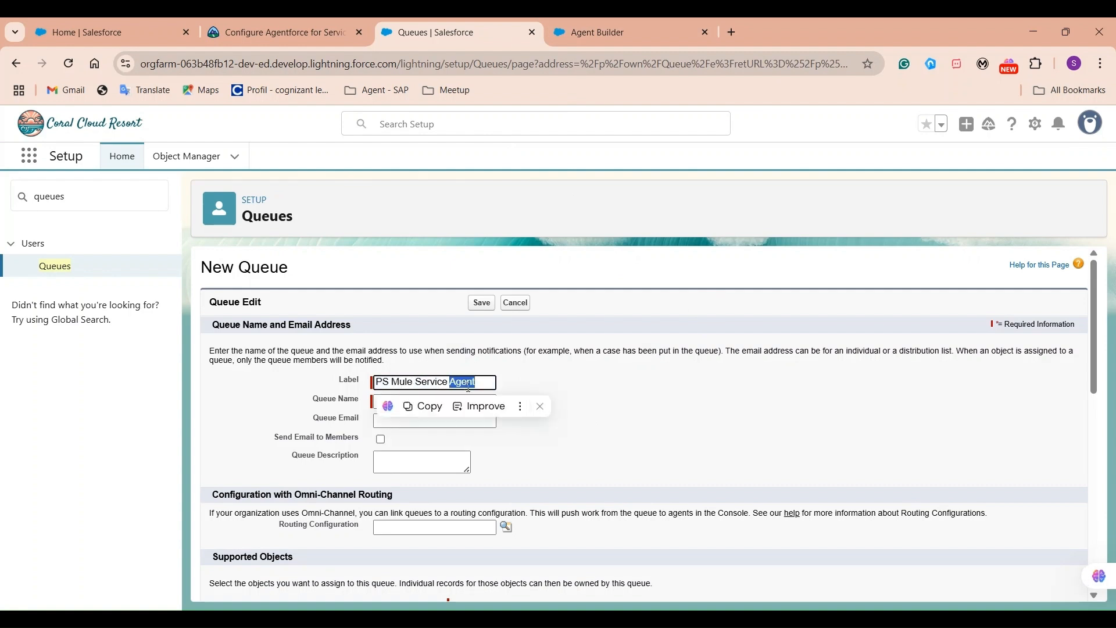
pyautogui.write('Queue')
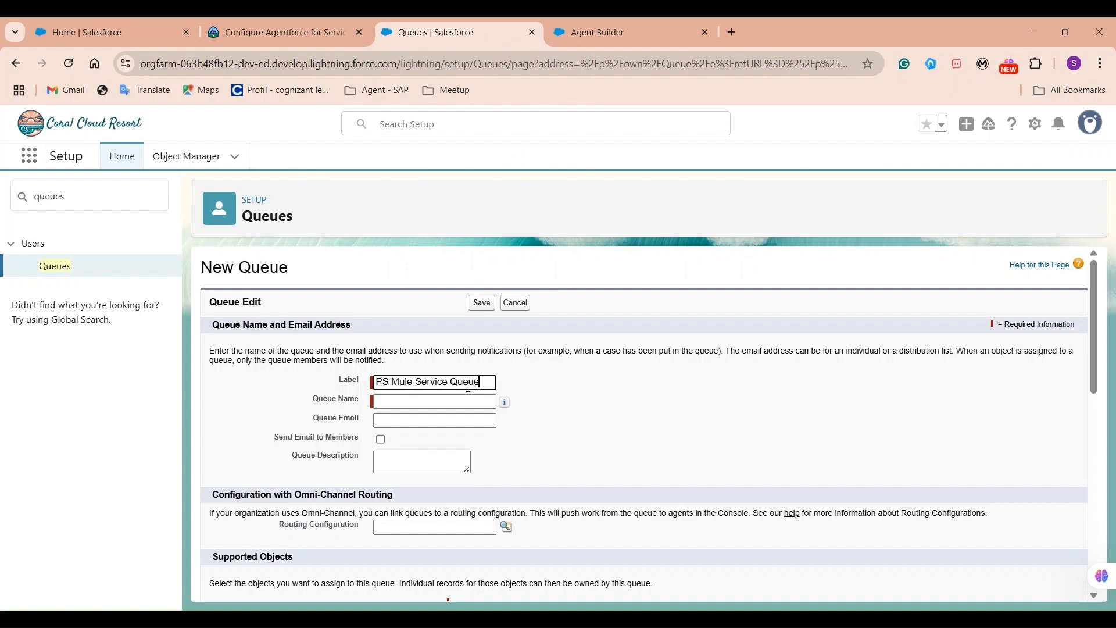
pyautogui.click(584, 394)
pyautogui.scroll(-5, 314, 456)
pyautogui.scroll(3, 331, 443)
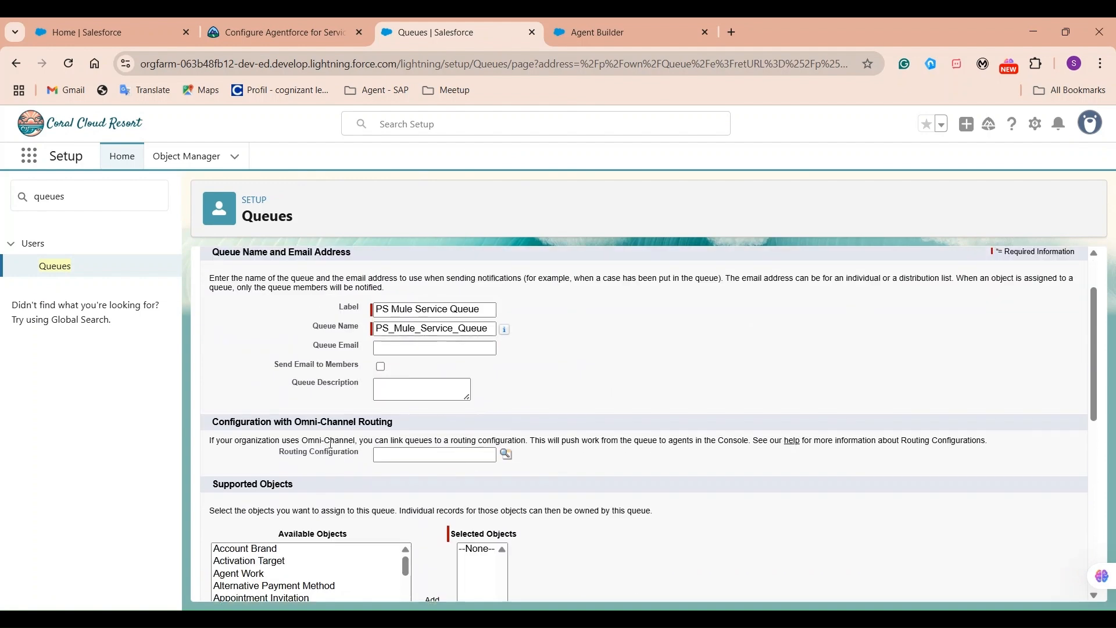
pyautogui.moveTo(277, 459); pyautogui.dragTo(360, 462)
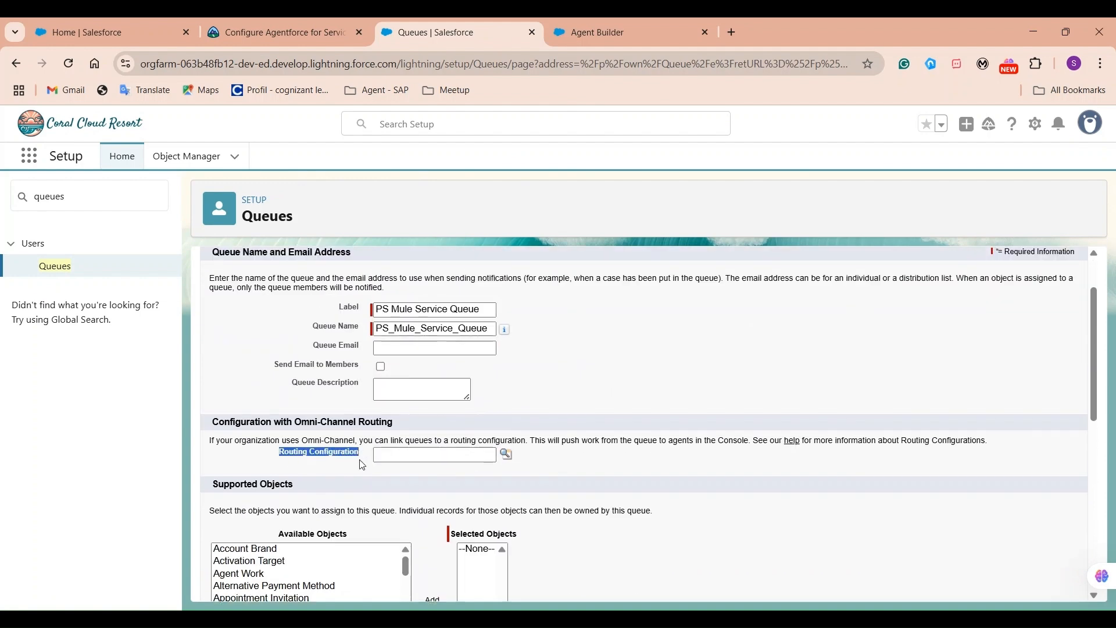
pyautogui.click(610, 478)
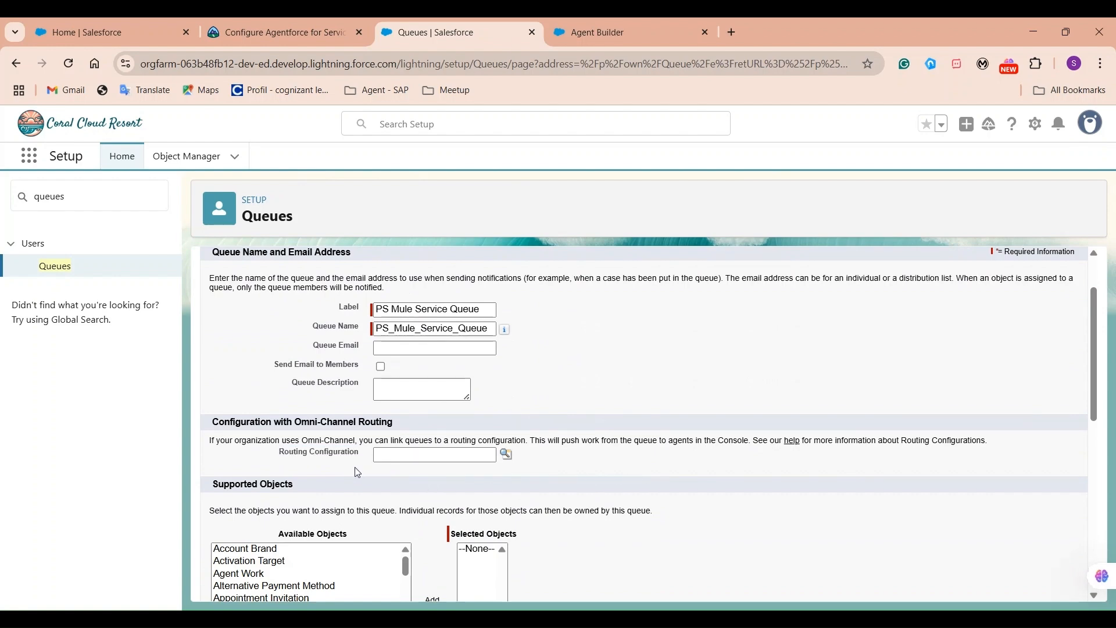
# Add Messaging Session as the queue's supported object.
pyautogui.scroll(-3, 767, 512)
pyautogui.click(373, 446)
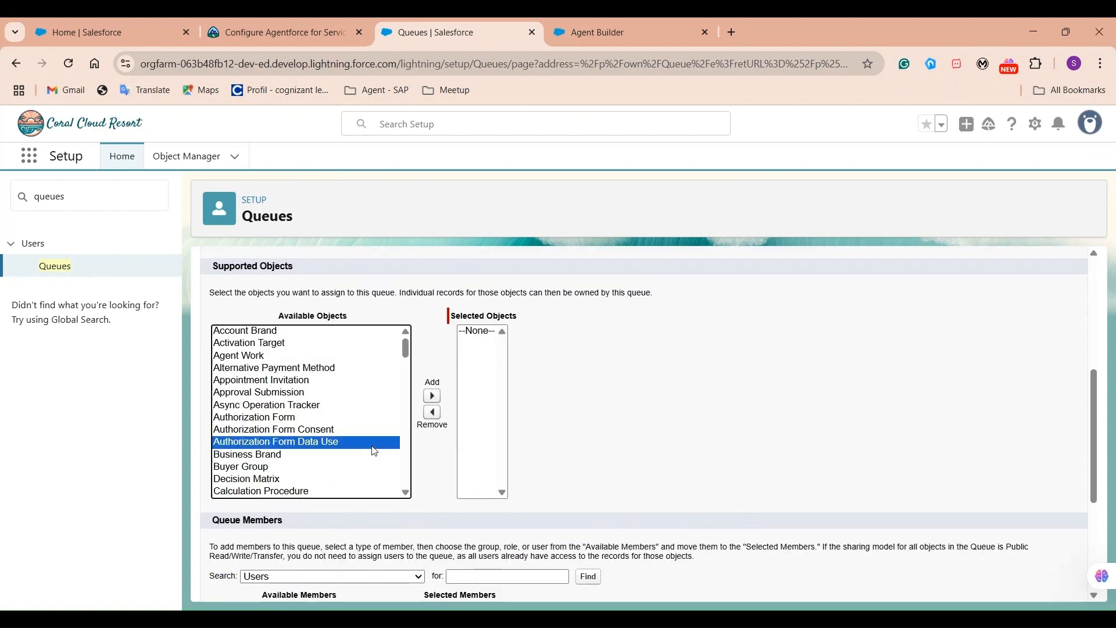
pyautogui.press('m')
pyautogui.press('m')
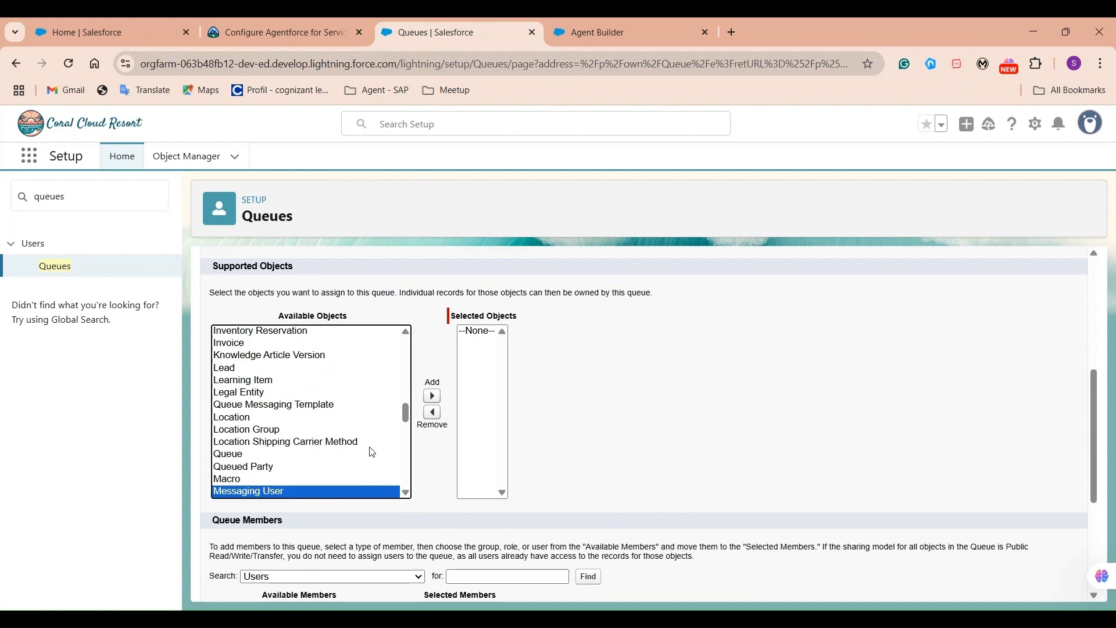
pyautogui.scroll(-4, 349, 453)
pyautogui.click(275, 359)
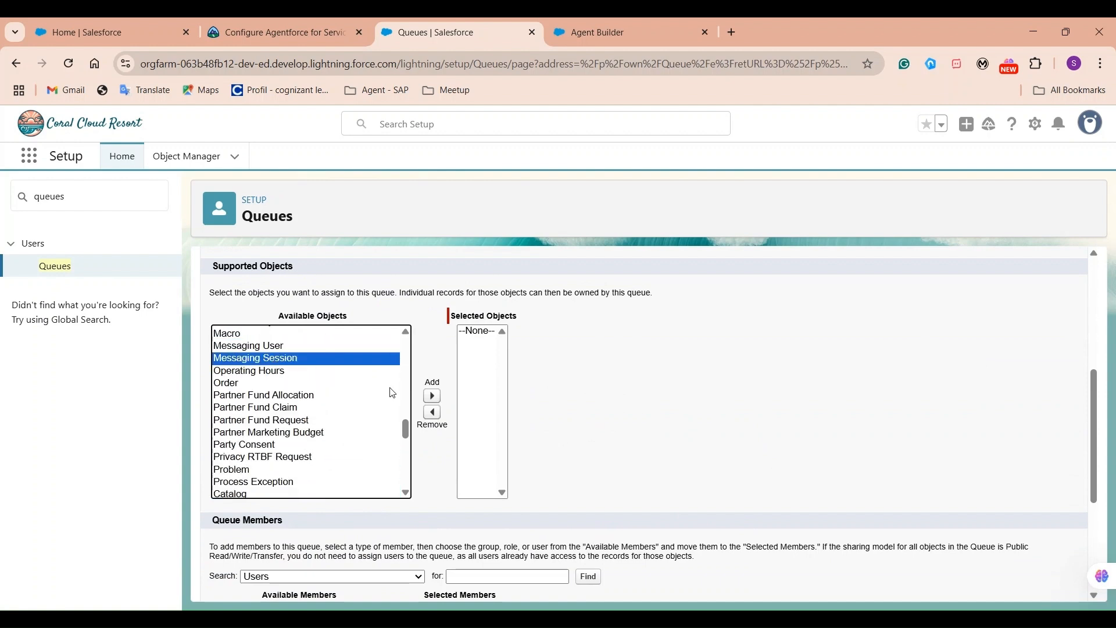
pyautogui.click(432, 396)
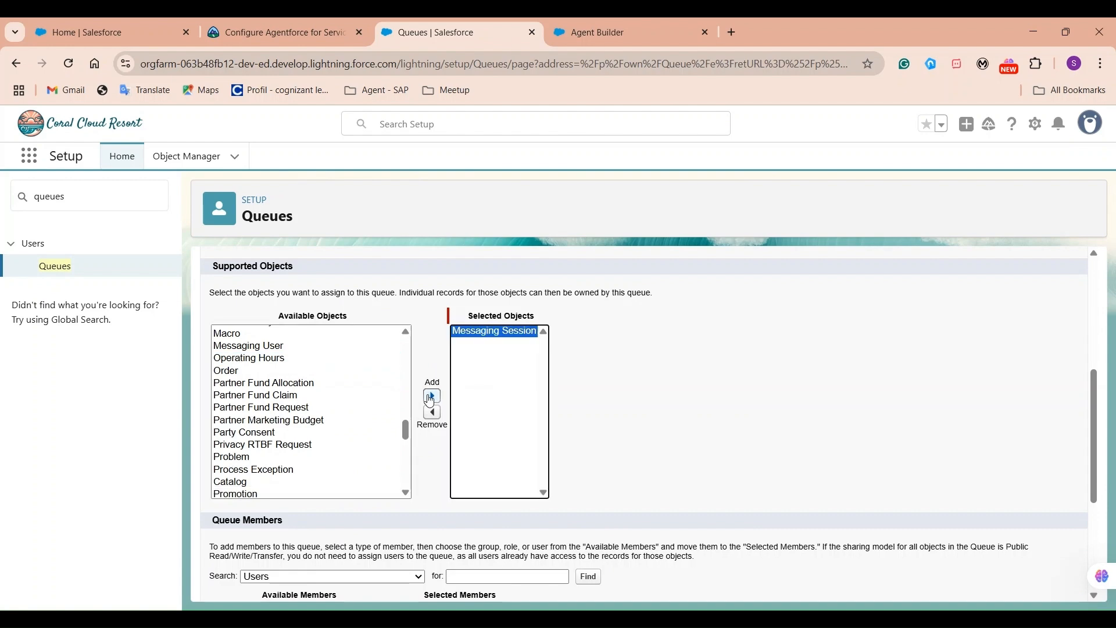
# Add all nine available users as queue members and save the queue.
pyautogui.scroll(-4, 747, 431)
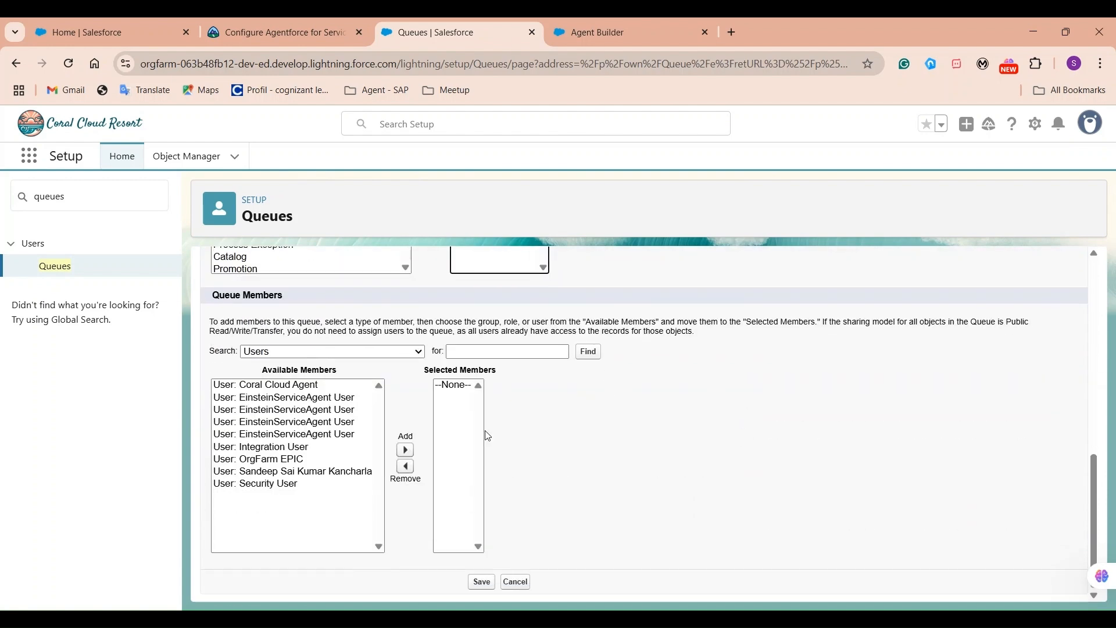
pyautogui.click(290, 513)
pyautogui.hotkey('ctrl', 'a')
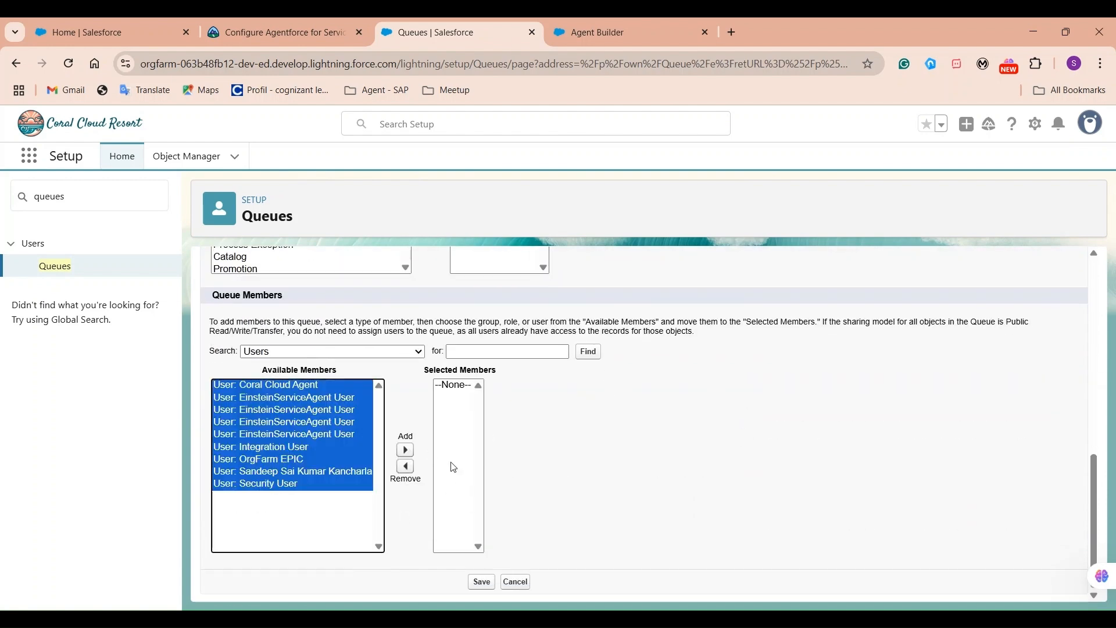
pyautogui.click(405, 449)
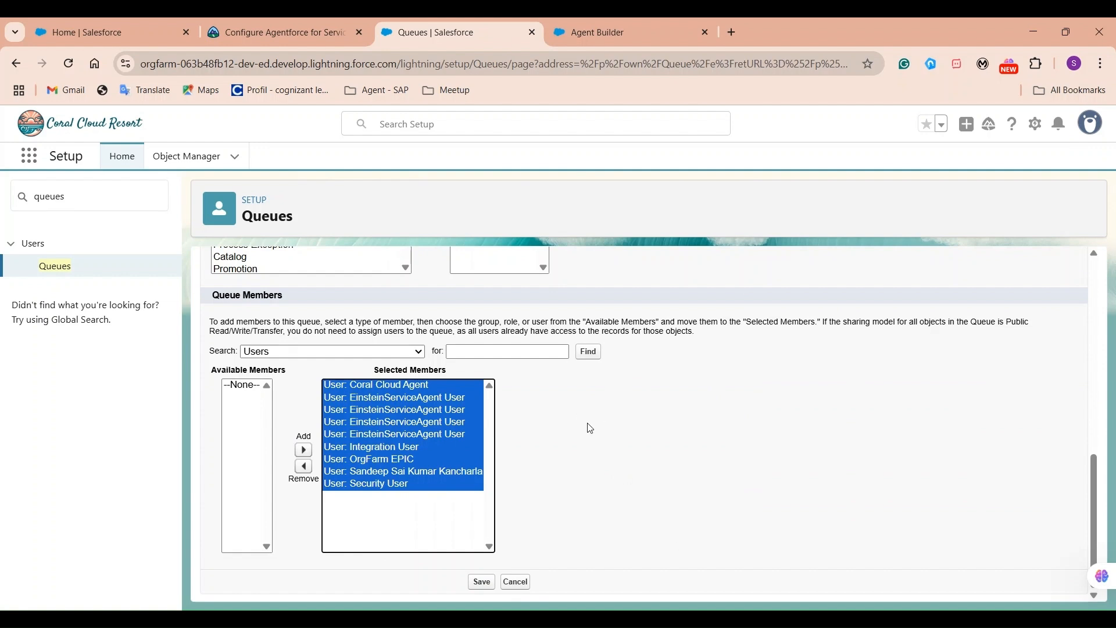
pyautogui.click(481, 583)
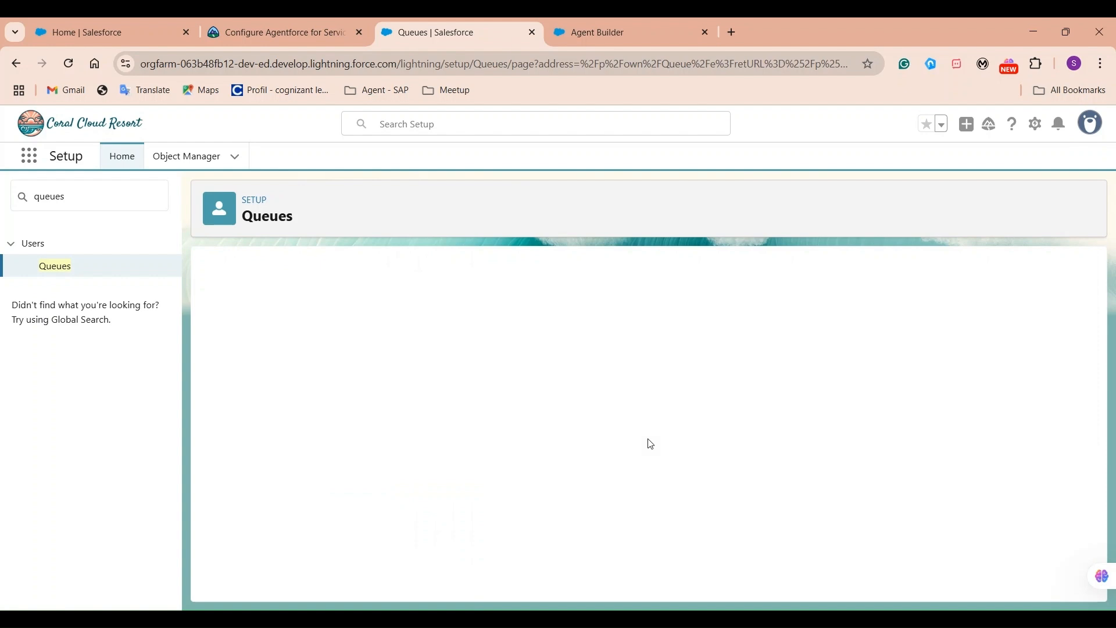
# Search Quick Find for 'routing conf' and open Routing Configurations.
pyautogui.click(91, 199)
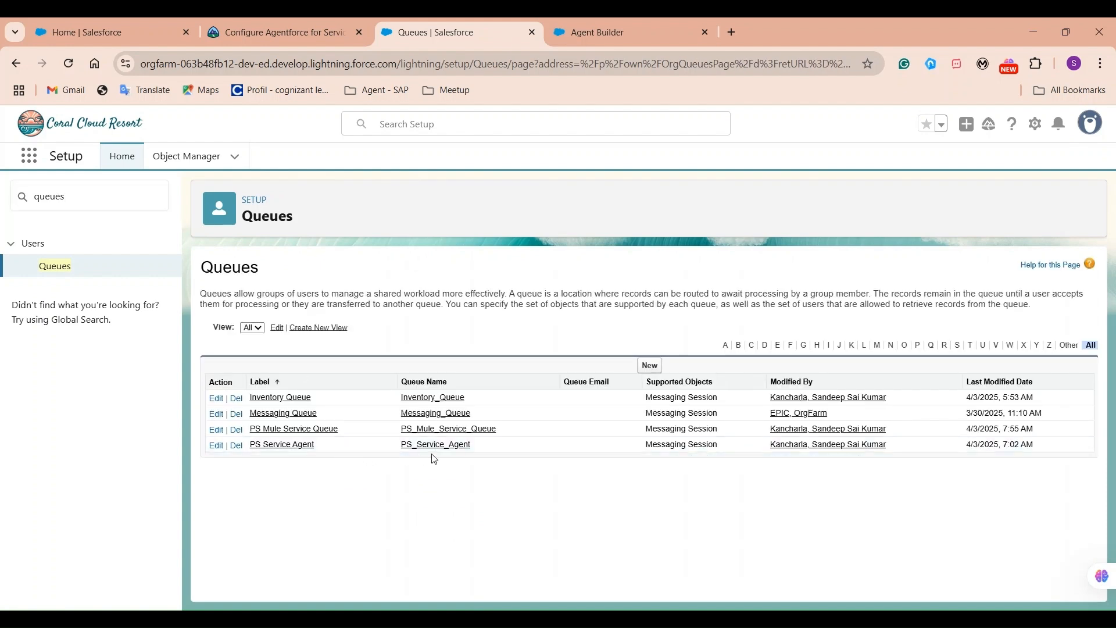
pyautogui.doubleClick(487, 432)
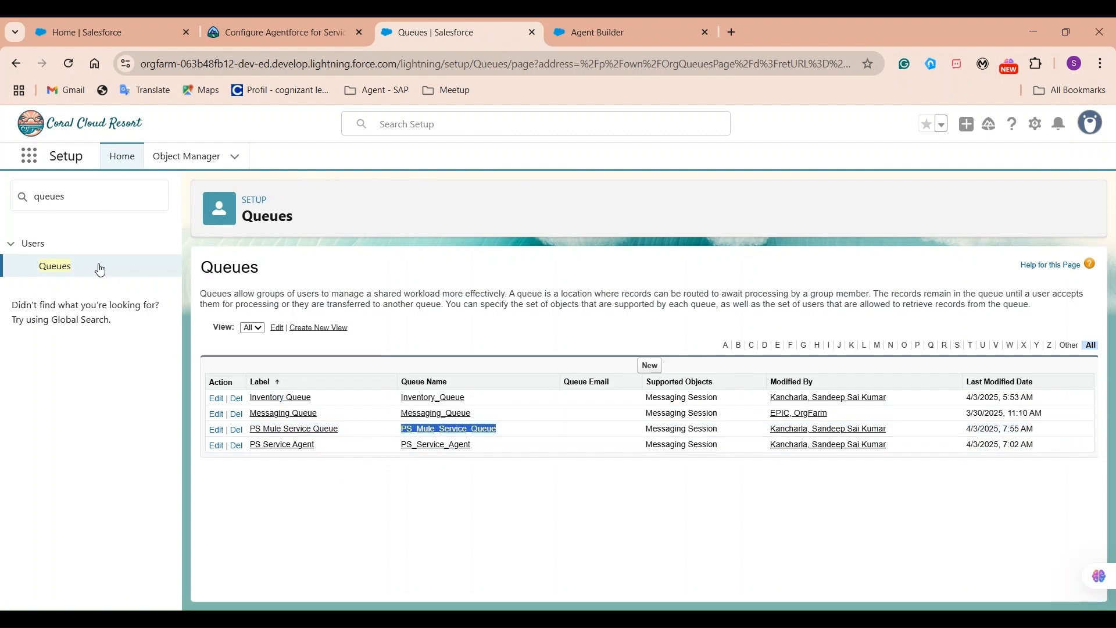
pyautogui.click(103, 204)
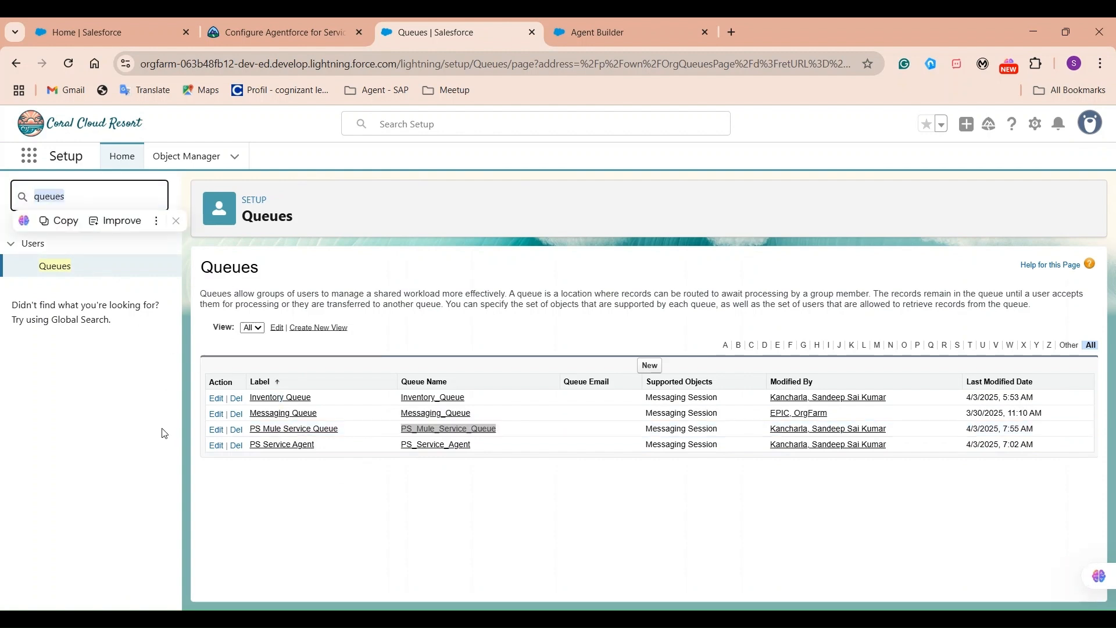
pyautogui.write('ro')
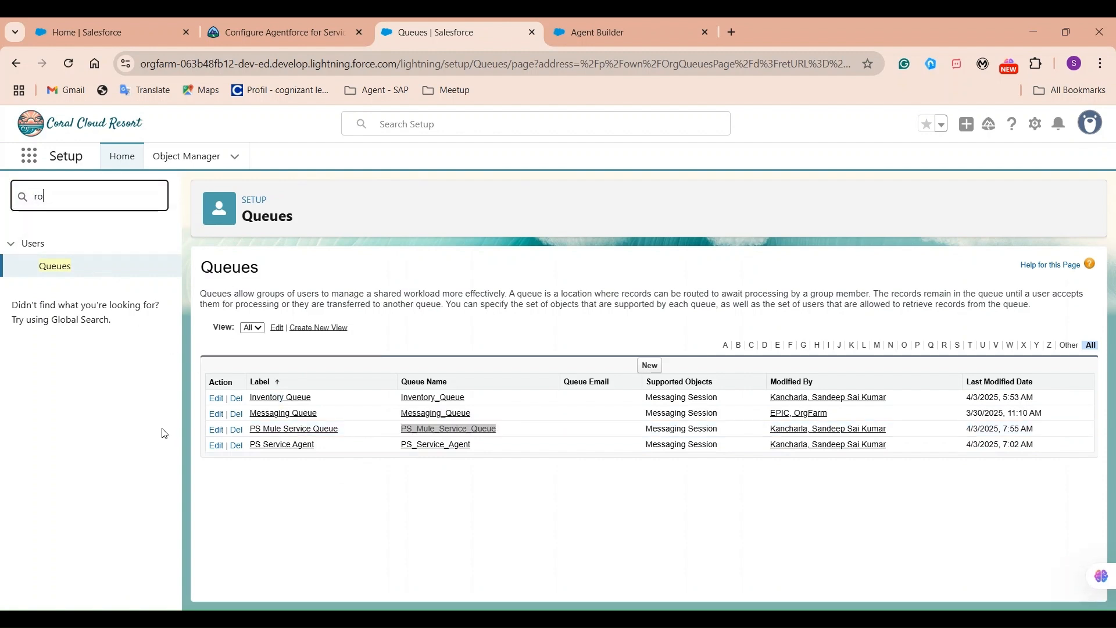
pyautogui.write('uting conf')
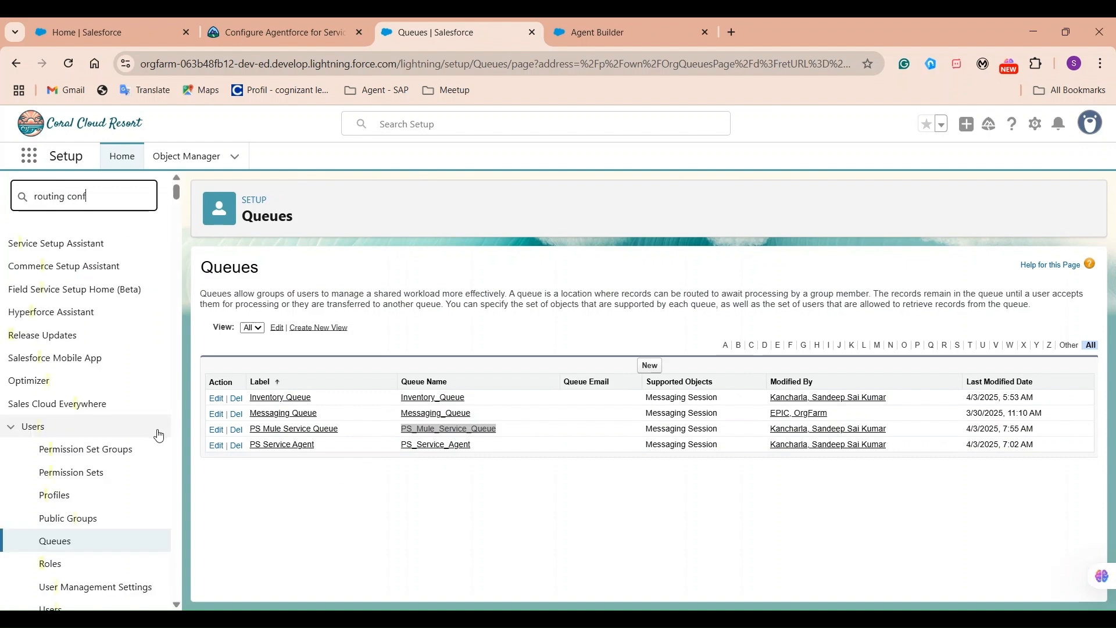
pyautogui.click(103, 319)
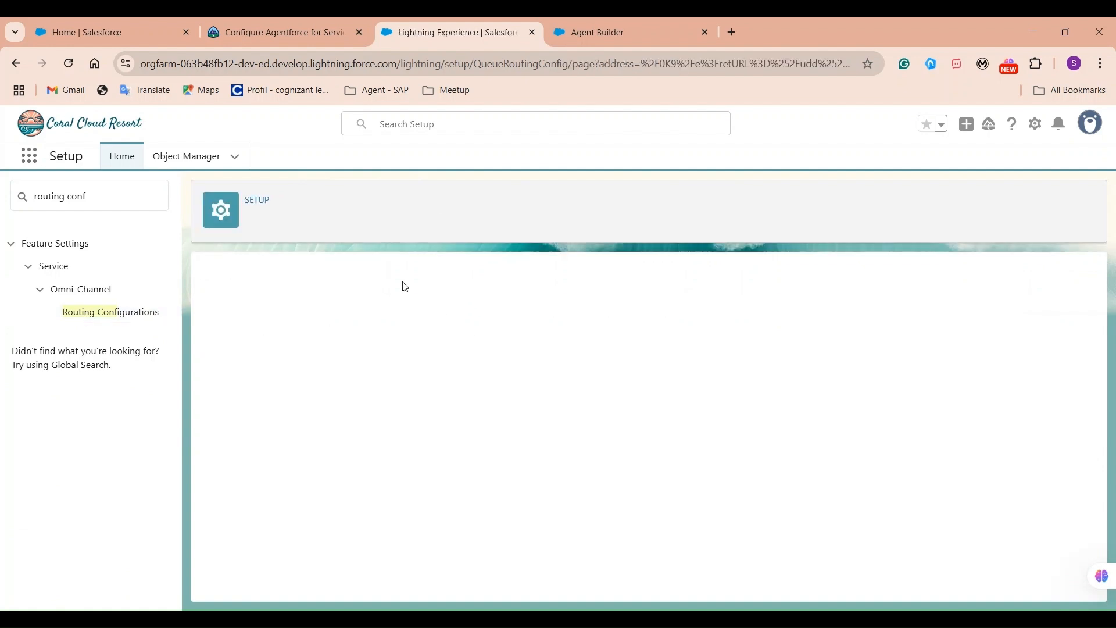
# Name the configuration 'PS Mule Routing' with queue PS Mule Service Queue as overflow assignee.
pyautogui.click(427, 432)
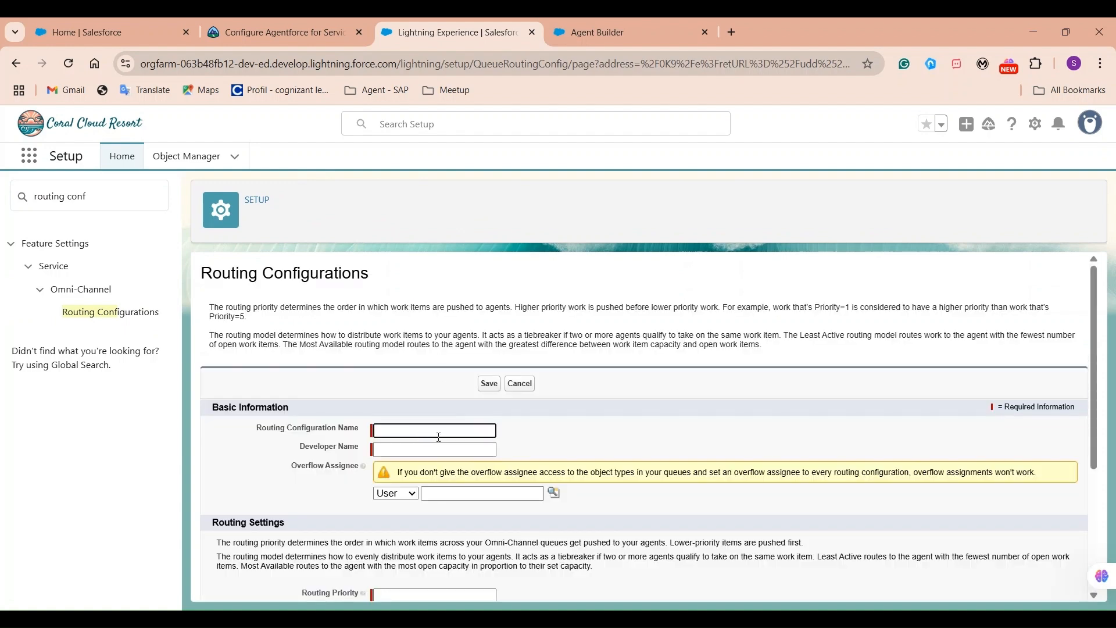
pyautogui.click(459, 489)
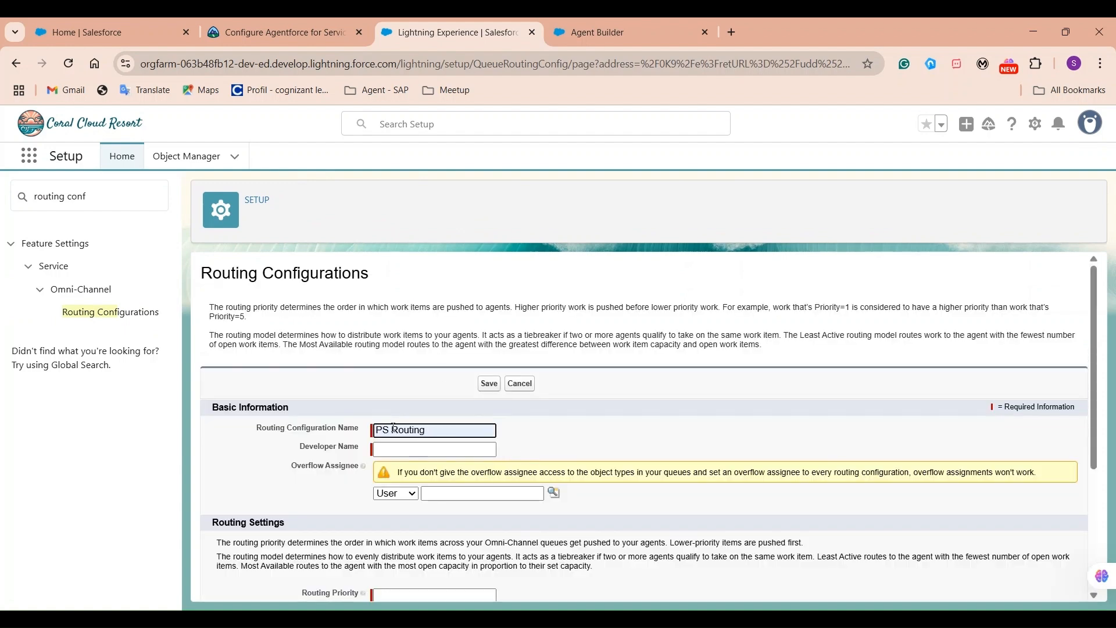
pyautogui.write('Mule')
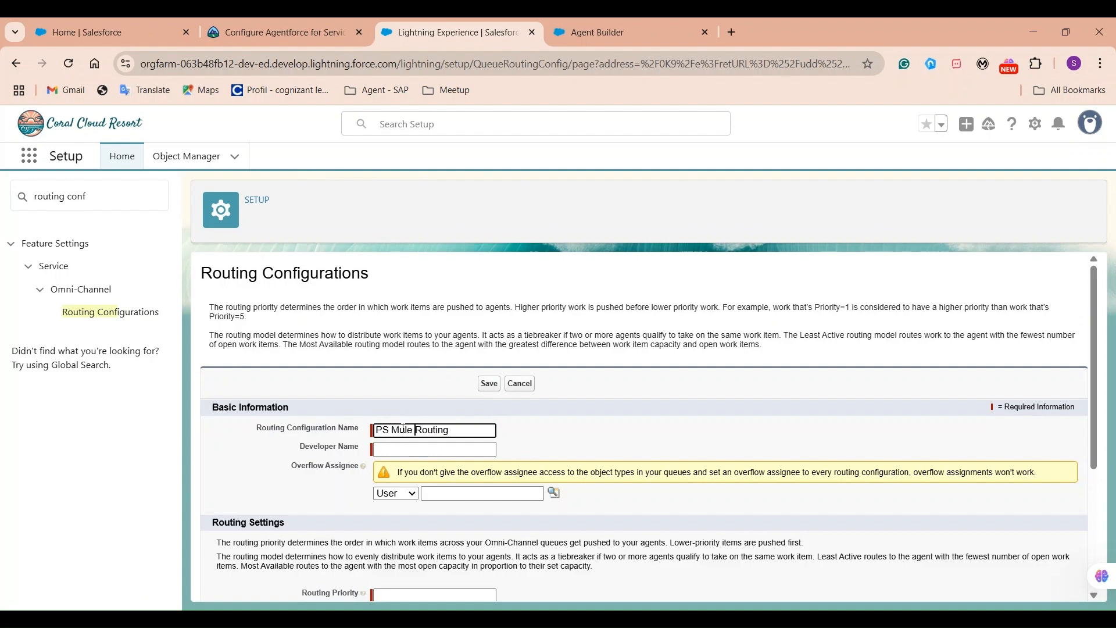
pyautogui.click(704, 418)
pyautogui.scroll(-3, 614, 490)
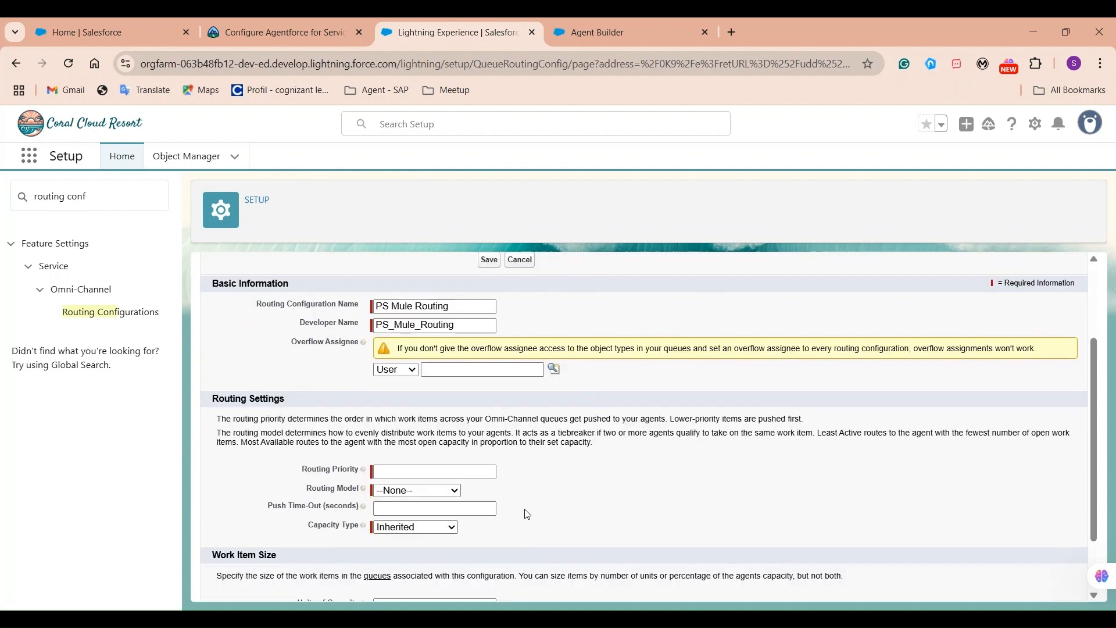
pyautogui.click(399, 387)
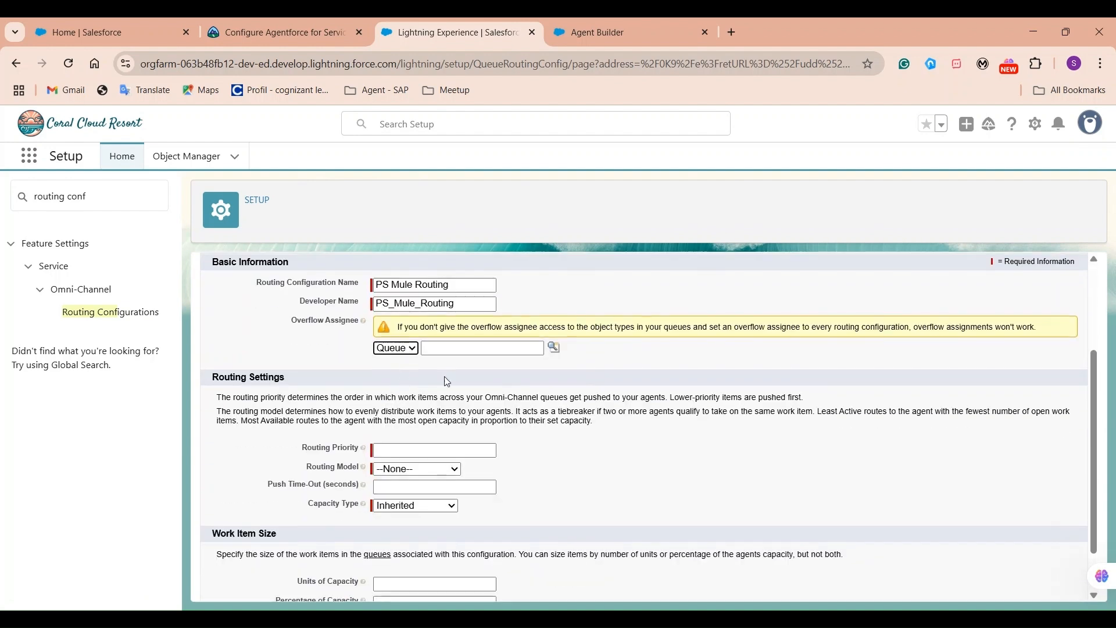
pyautogui.click(555, 348)
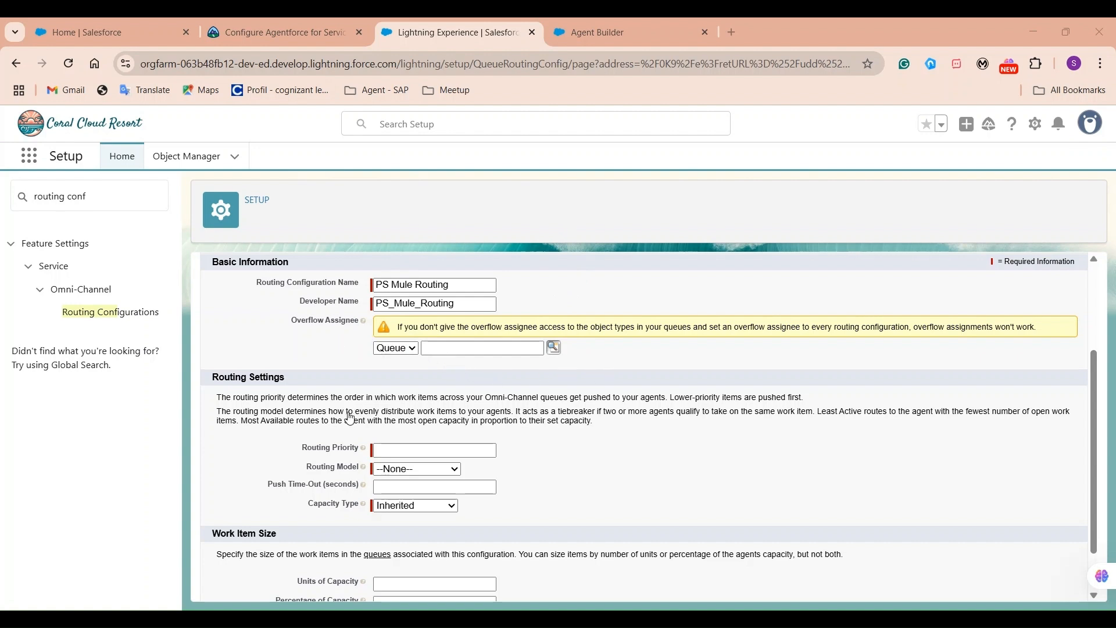
pyautogui.click(372, 428)
pyautogui.click(405, 438)
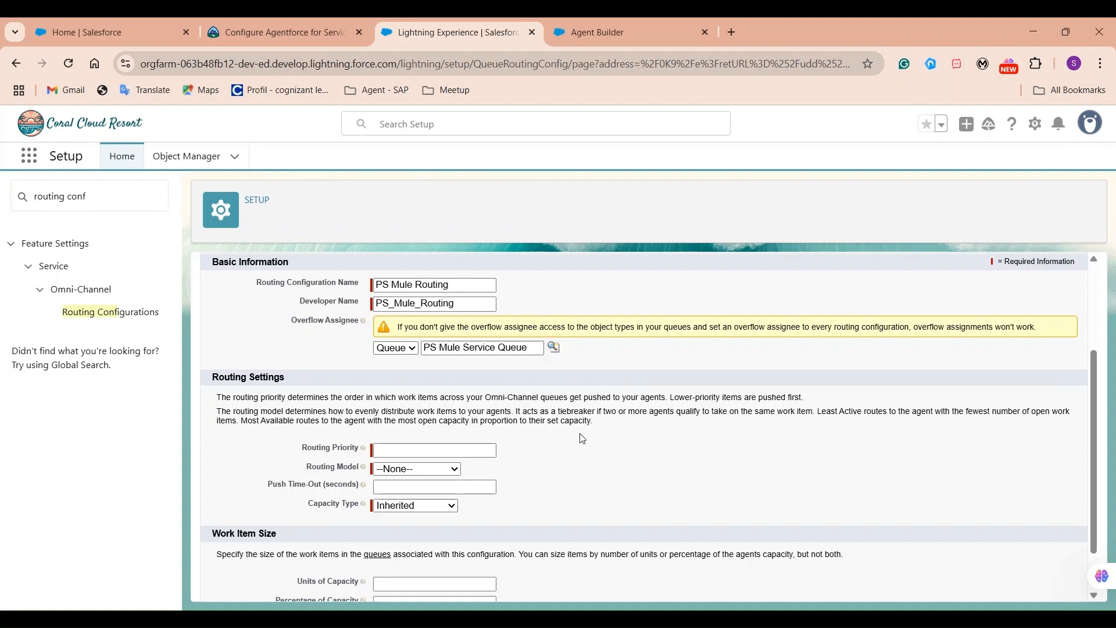
pyautogui.scroll(-1, 504, 418)
# Set priority 1, Most Available routing model, 2 units of capacity, and save.
pyautogui.click(410, 389)
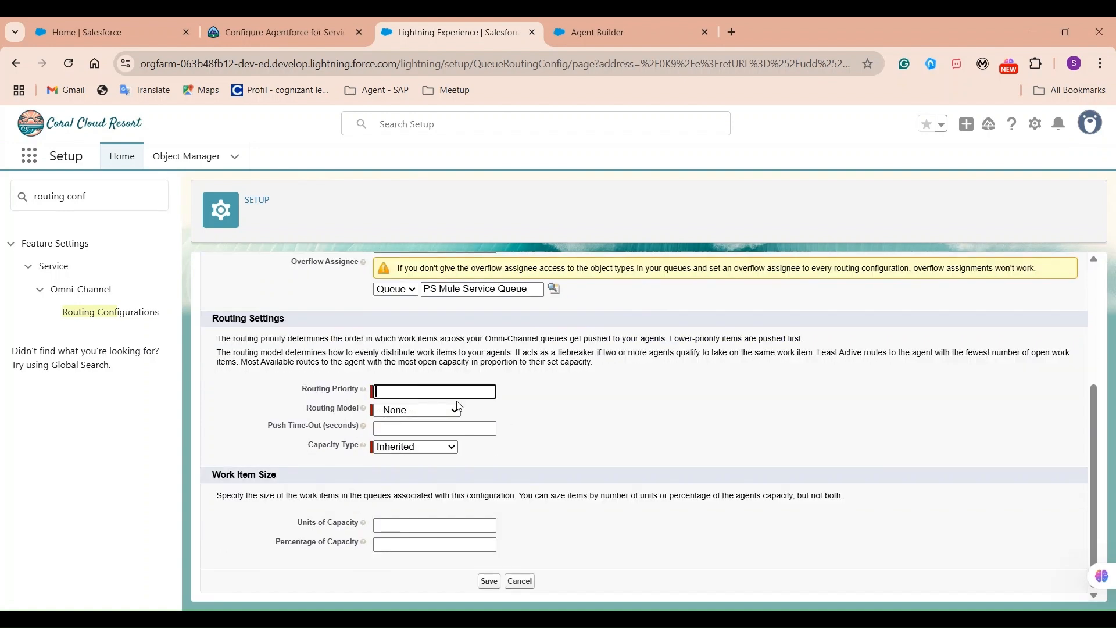
pyautogui.write('1')
pyautogui.click(424, 406)
pyautogui.click(413, 459)
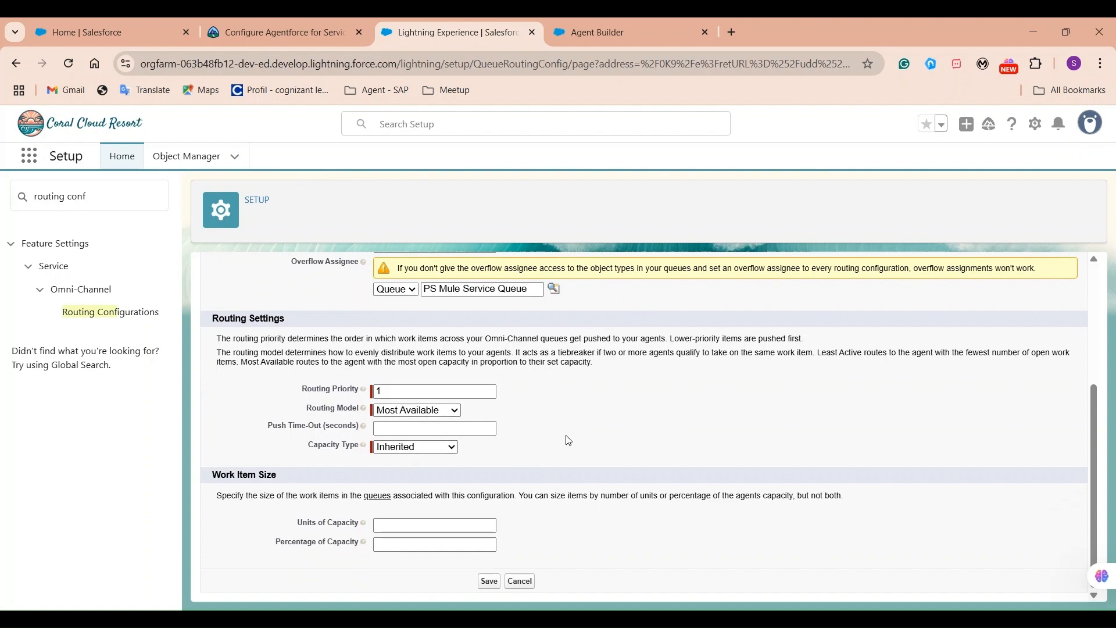
pyautogui.click(427, 525)
pyautogui.write('2')
pyautogui.click(487, 582)
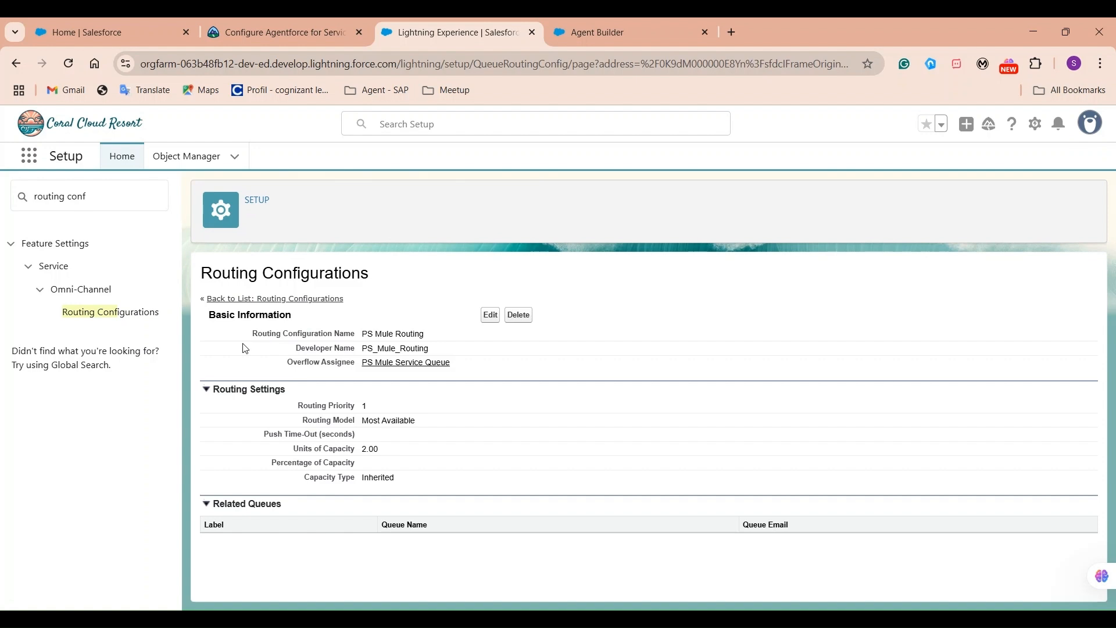
# Activate the PS Mule Service Agent in Agent Builder, then return to Setup.
pyautogui.moveTo(86, 196); pyautogui.dragTo(4, 200)
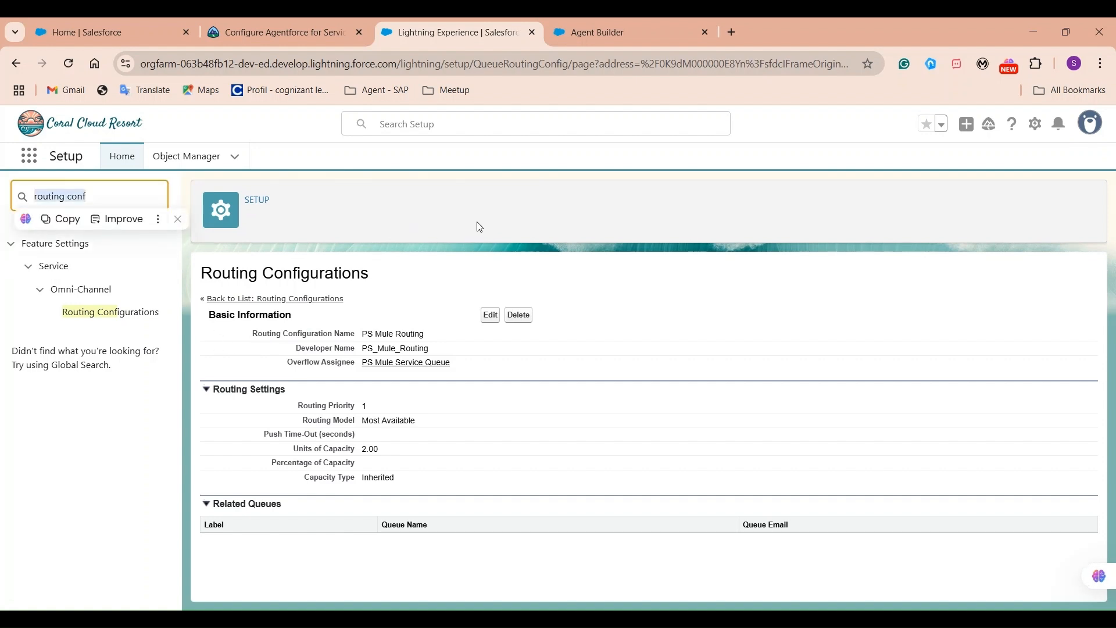
pyautogui.click(639, 26)
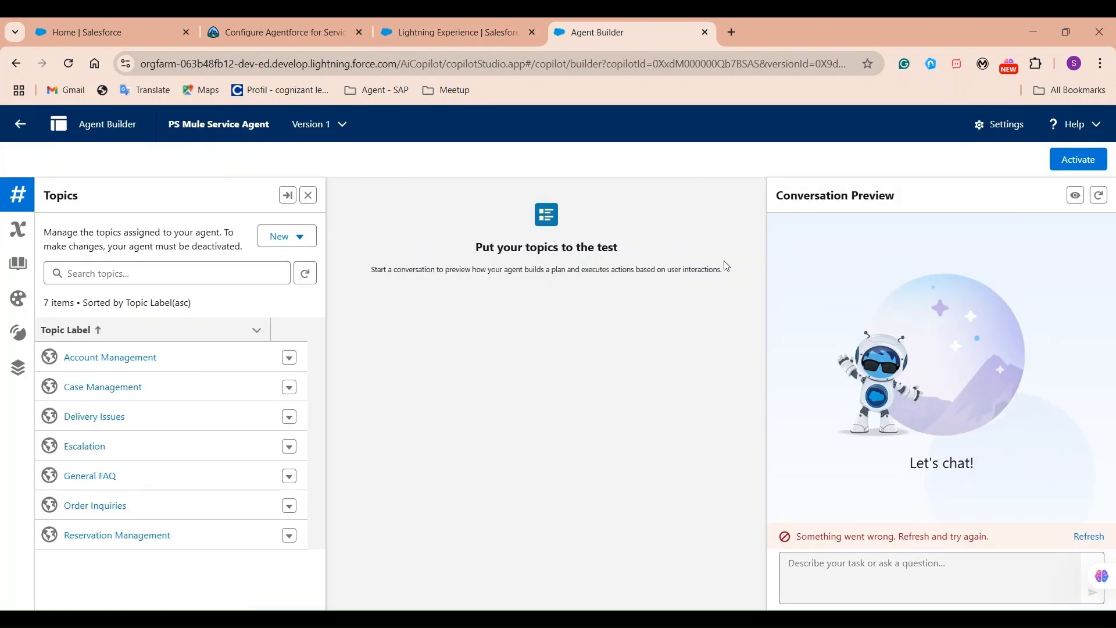
pyautogui.click(1070, 160)
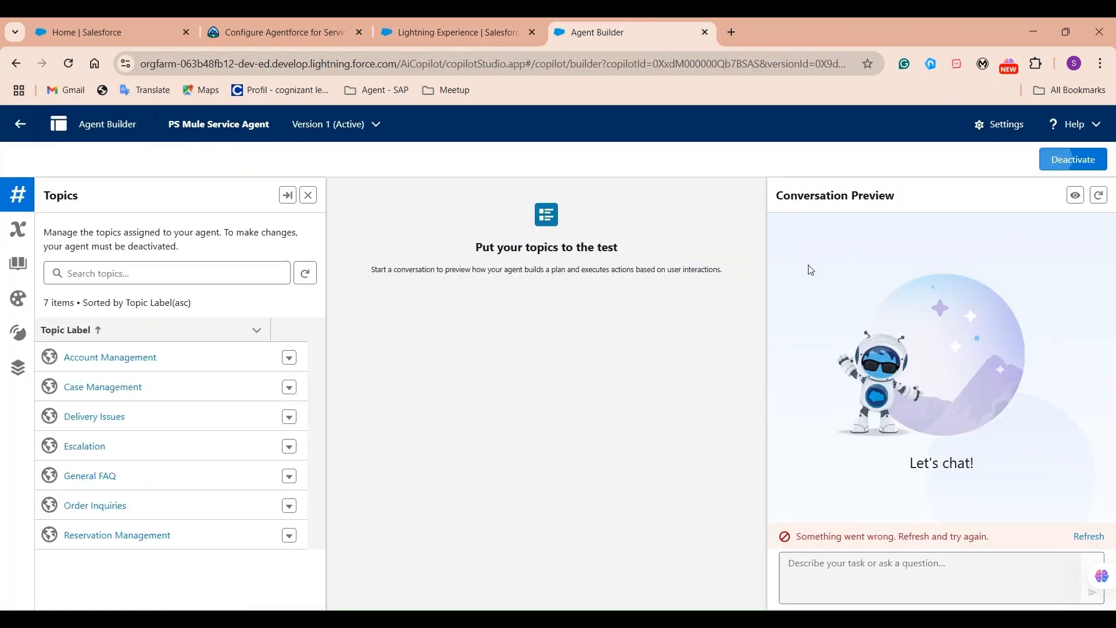
pyautogui.click(412, 32)
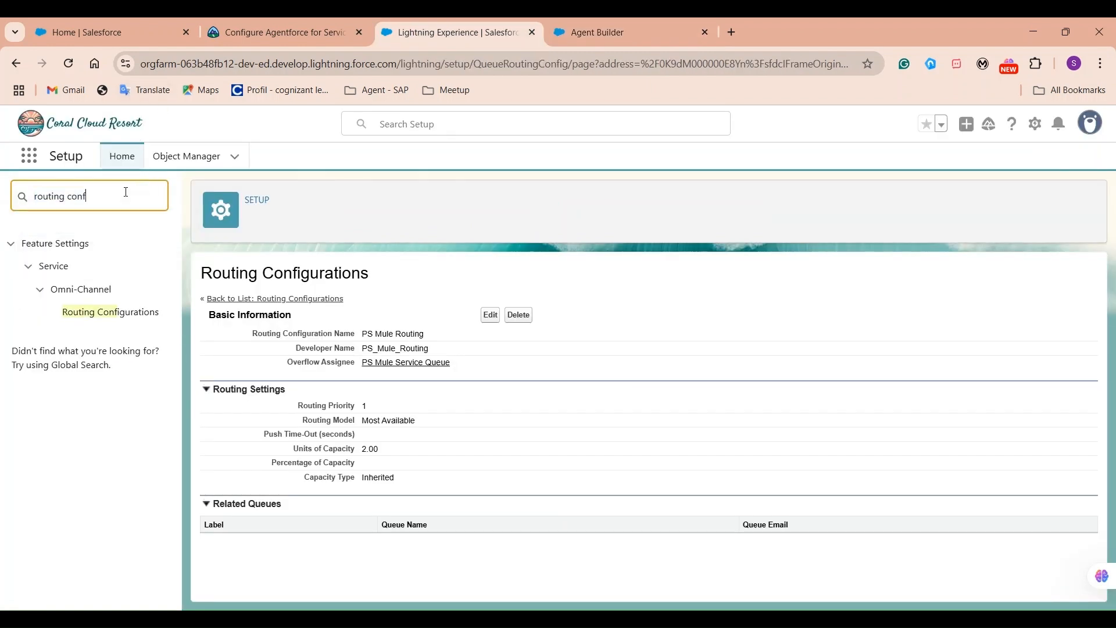
# Search Quick Find for 'flows', open Flows, and start a New Flow.
pyautogui.tripleClick(136, 199)
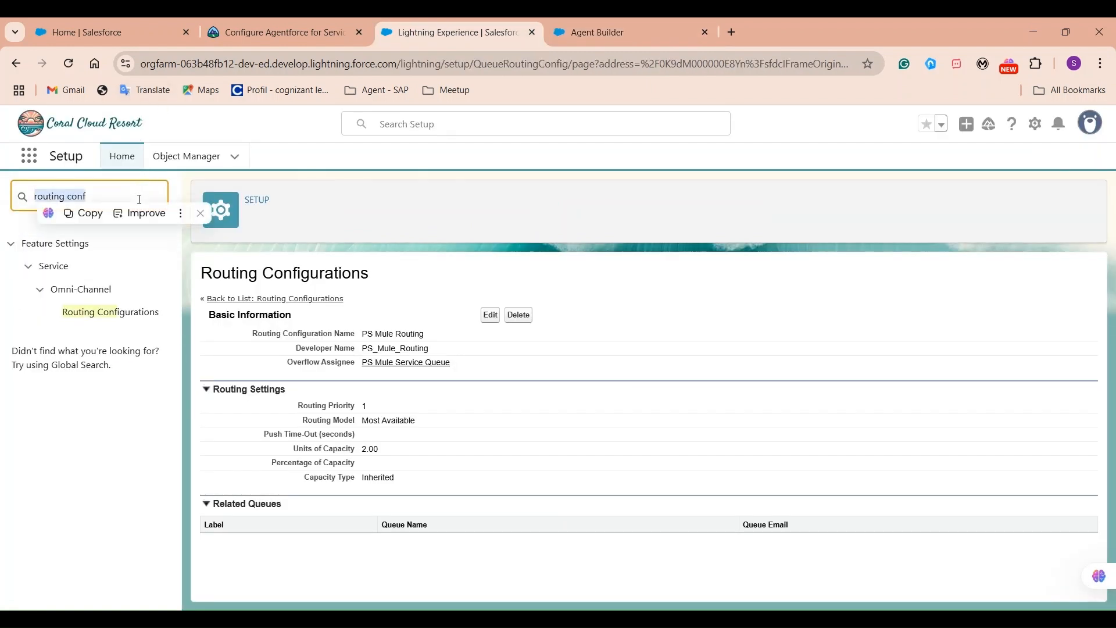
pyautogui.write('flows')
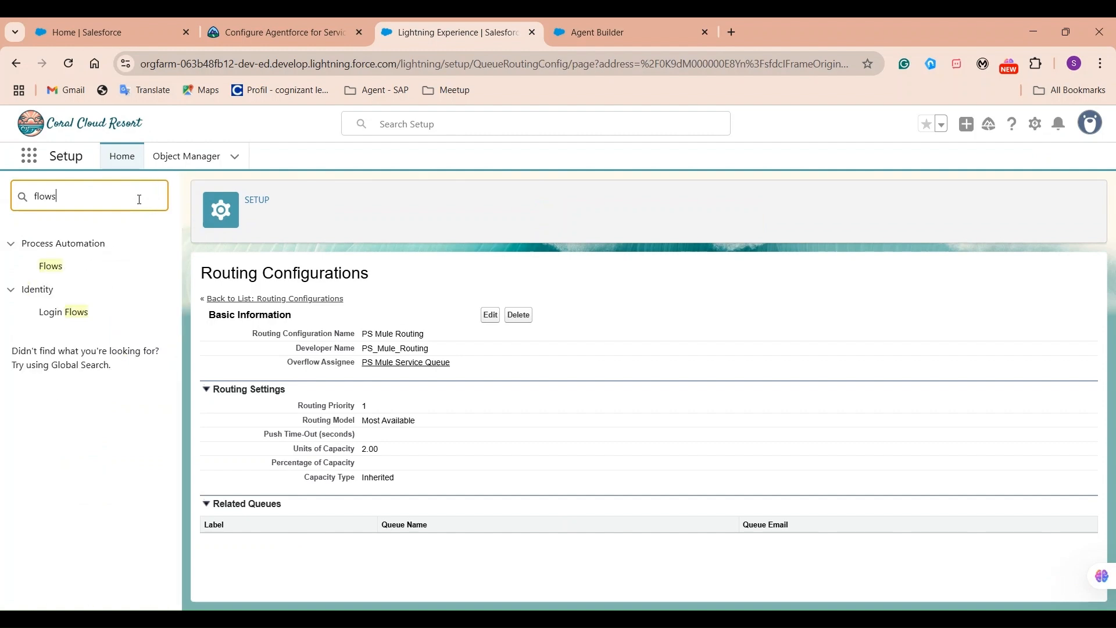
pyautogui.click(56, 266)
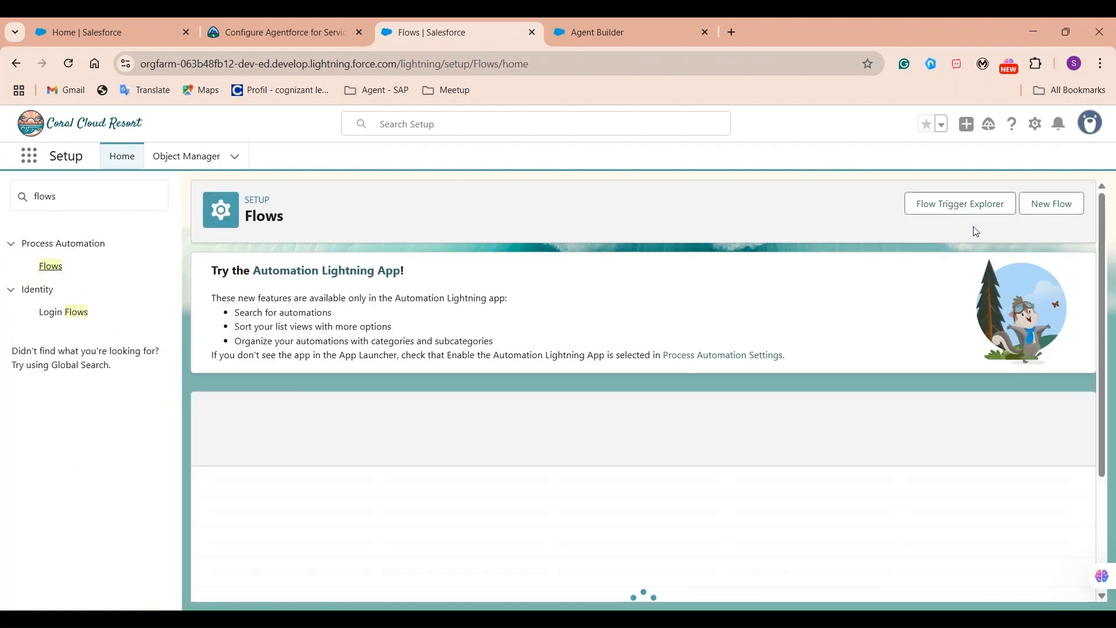
pyautogui.click(1044, 210)
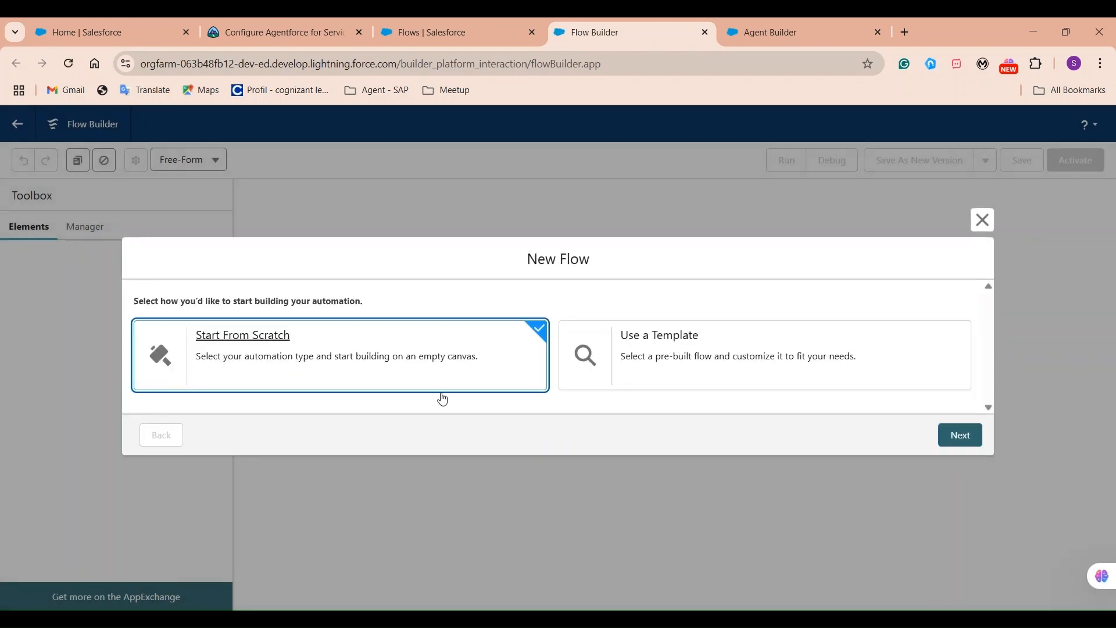
# Create a new Omni-Channel Flow from scratch.
pyautogui.click(959, 435)
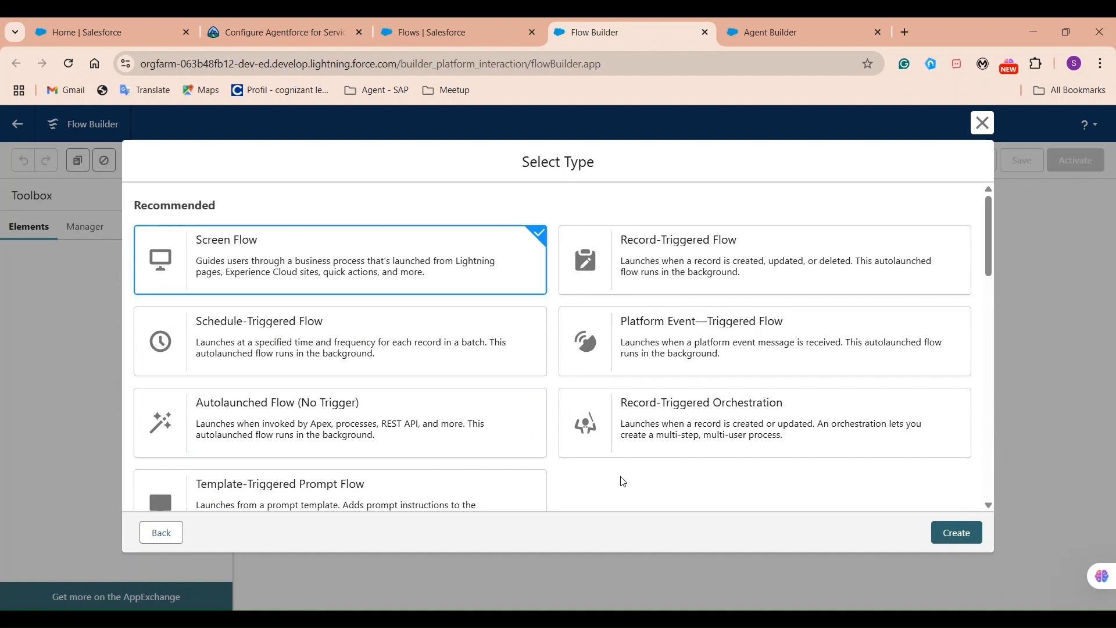
pyautogui.hotkey('ctrl', 'f')
pyautogui.write('omni')
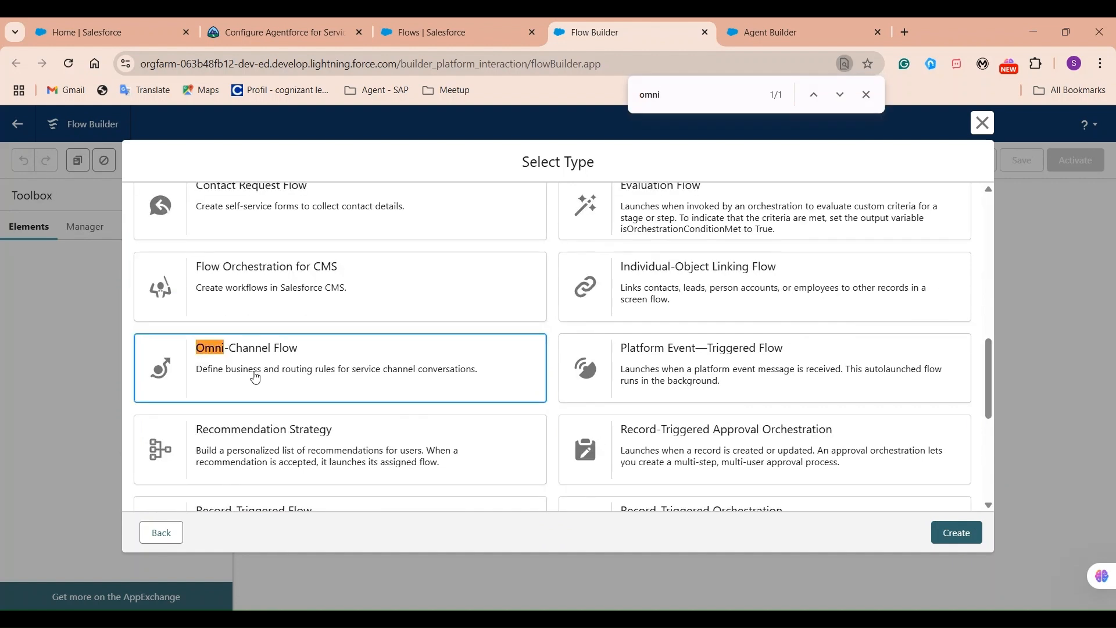
pyautogui.click(308, 381)
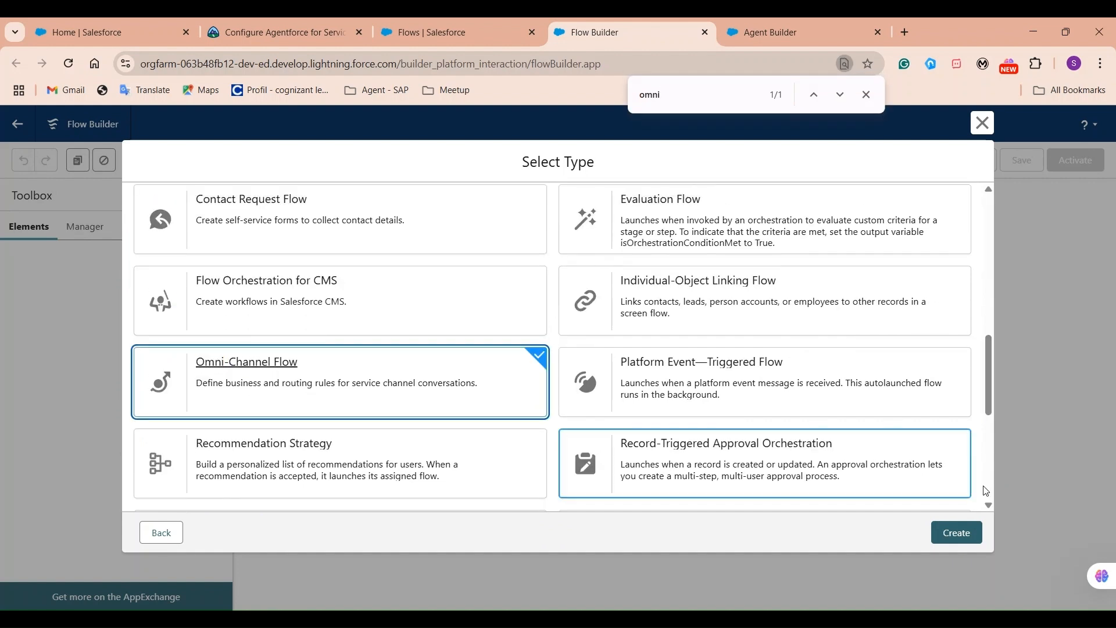
pyautogui.click(961, 539)
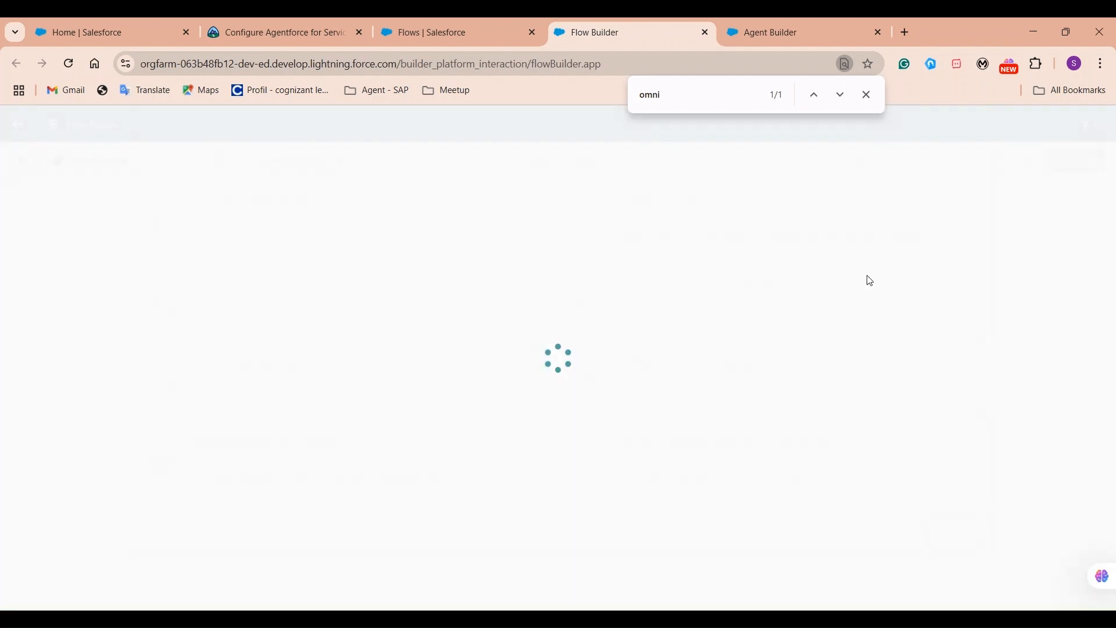
pyautogui.click(866, 95)
# Add a Route Work element labelled 'PS Mule Router' and begin a new record ID resource.
pyautogui.click(556, 288)
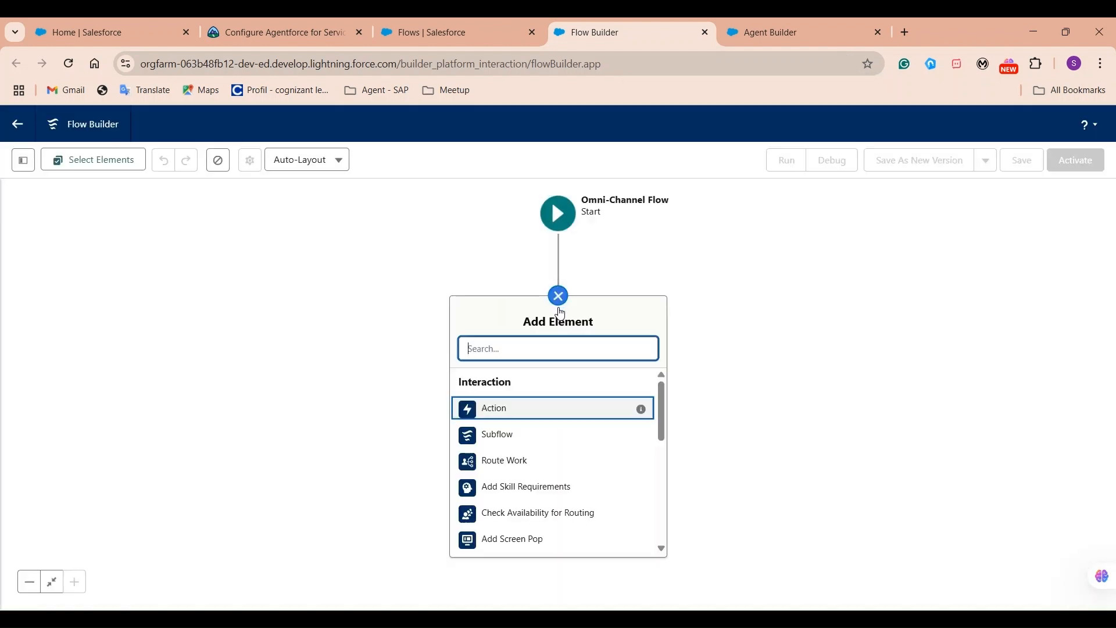
pyautogui.click(503, 421)
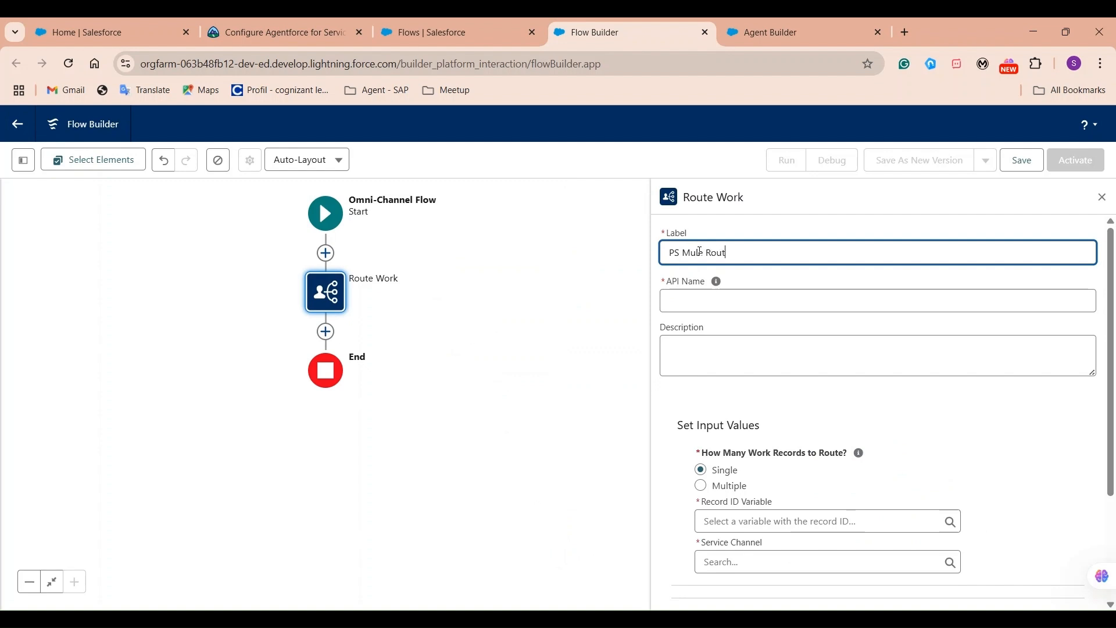
pyautogui.click(721, 344)
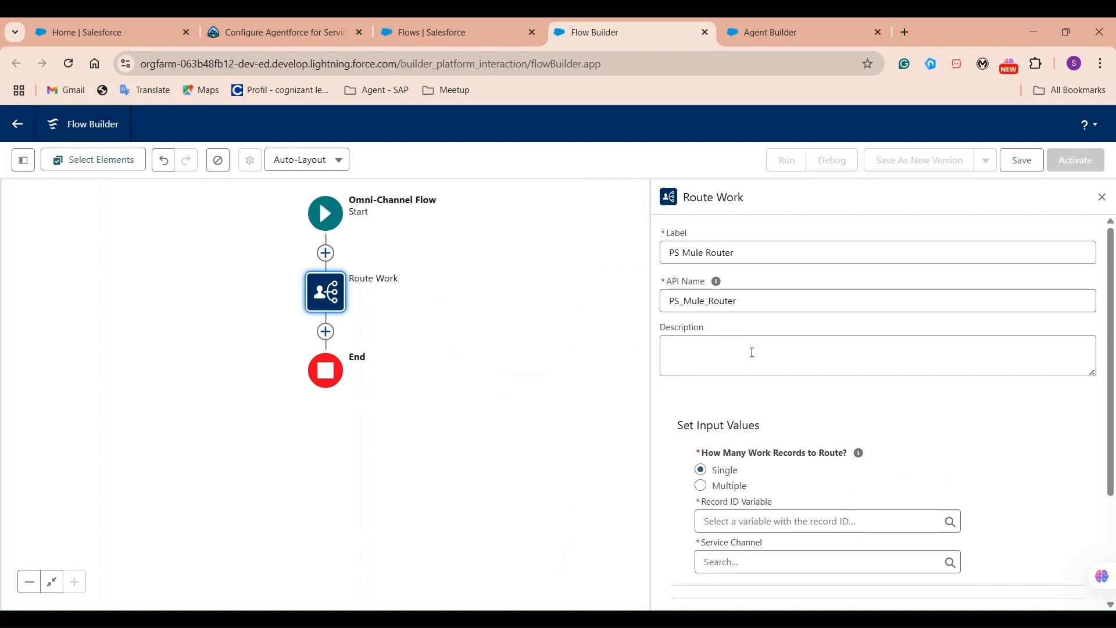
pyautogui.scroll(-3, 741, 377)
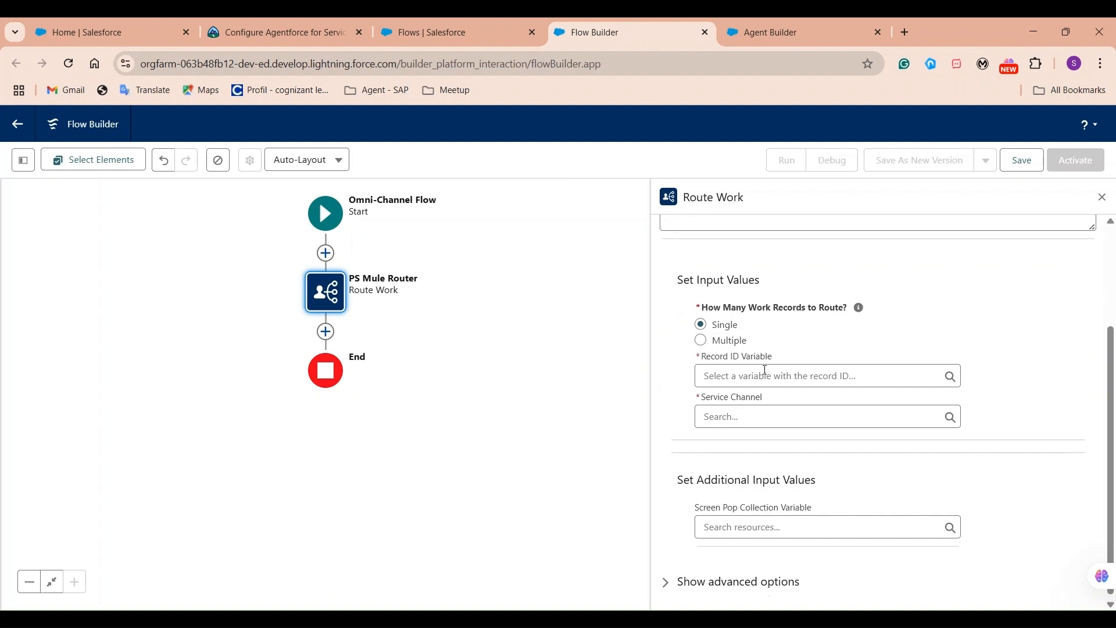
pyautogui.click(767, 375)
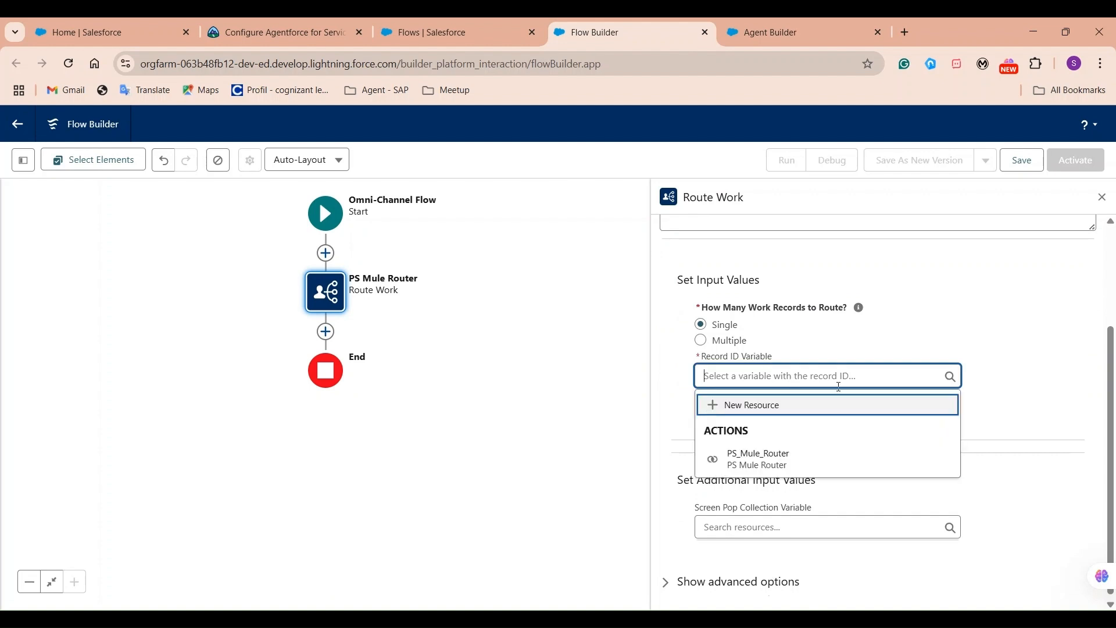
pyautogui.click(756, 408)
pyautogui.click(270, 299)
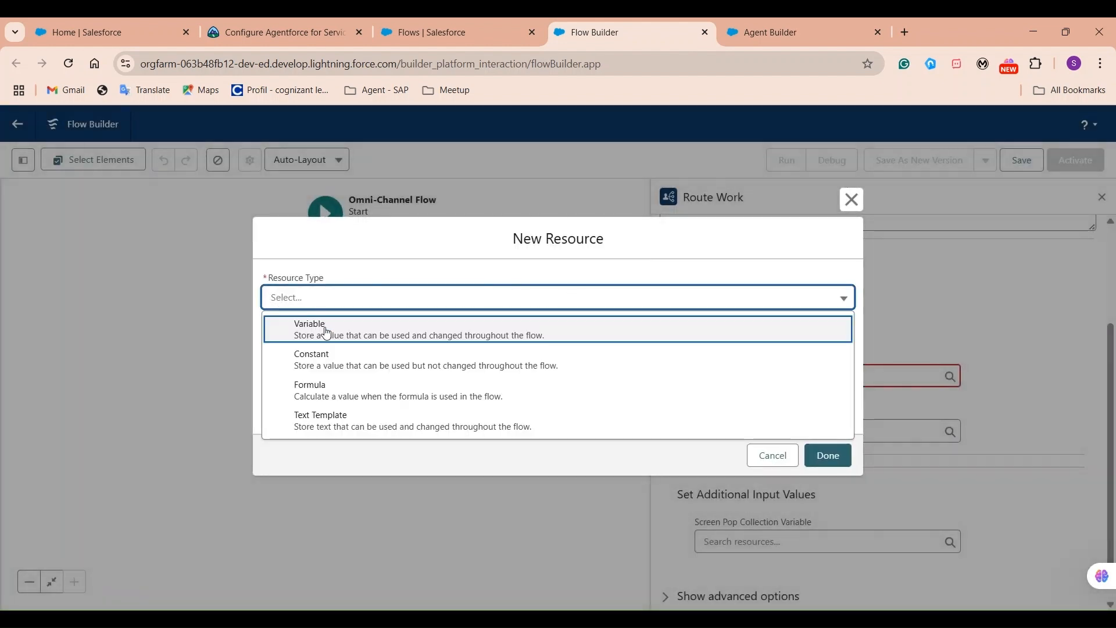
# Create a Text variable named recordId that is available for input.
pyautogui.click(327, 333)
pyautogui.click(348, 324)
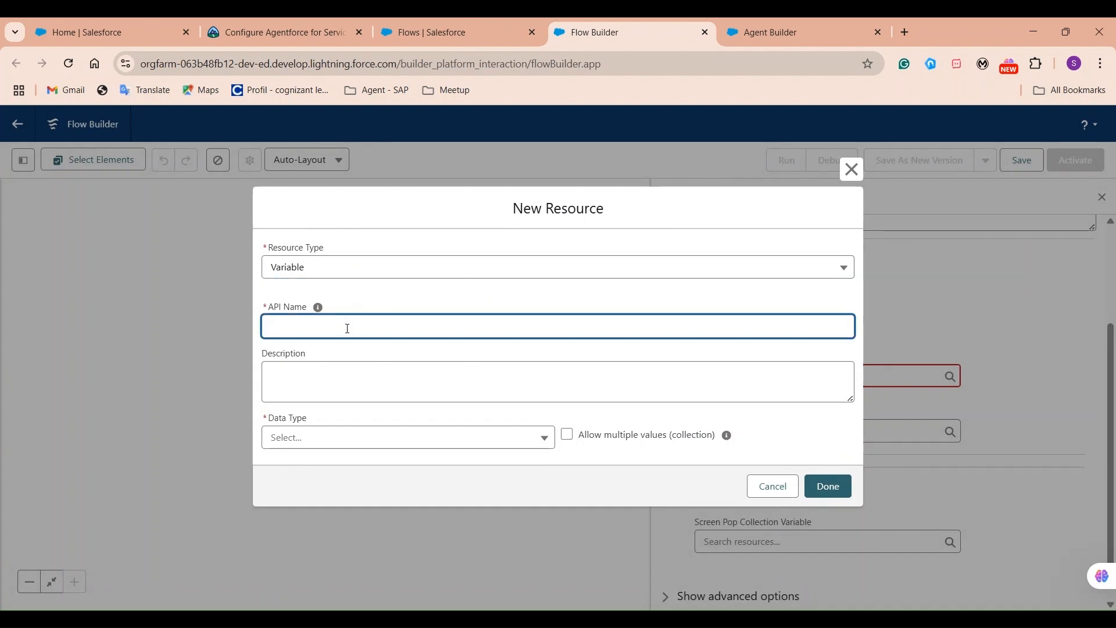
pyautogui.write('rec')
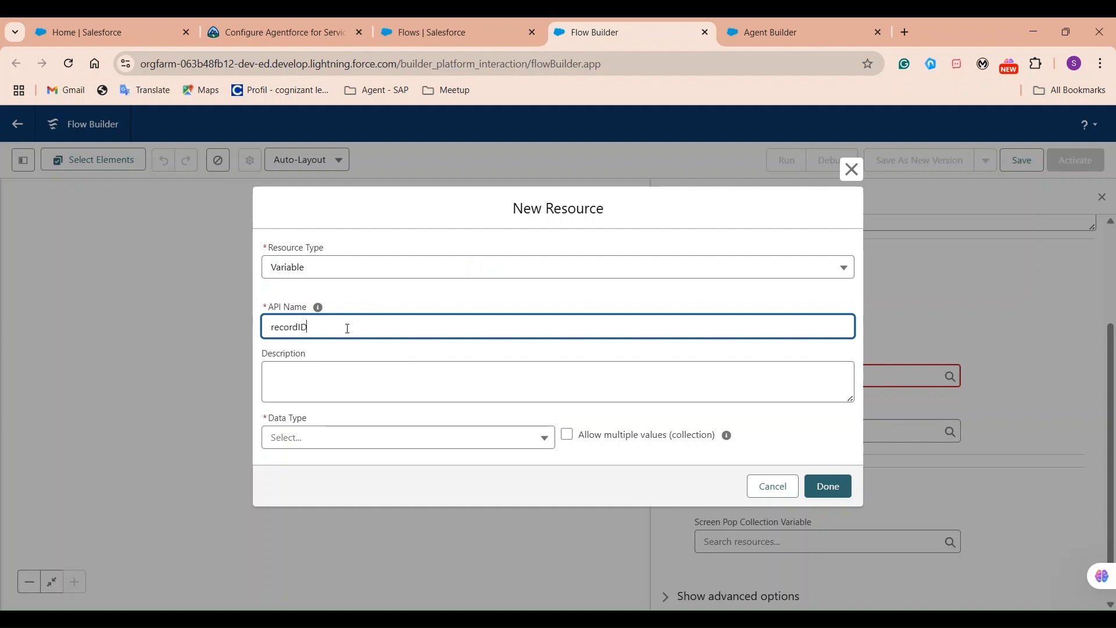
pyautogui.write('ordID')
pyautogui.press('BackSpace')
pyautogui.write('d')
pyautogui.moveTo(311, 327); pyautogui.dragTo(245, 319)
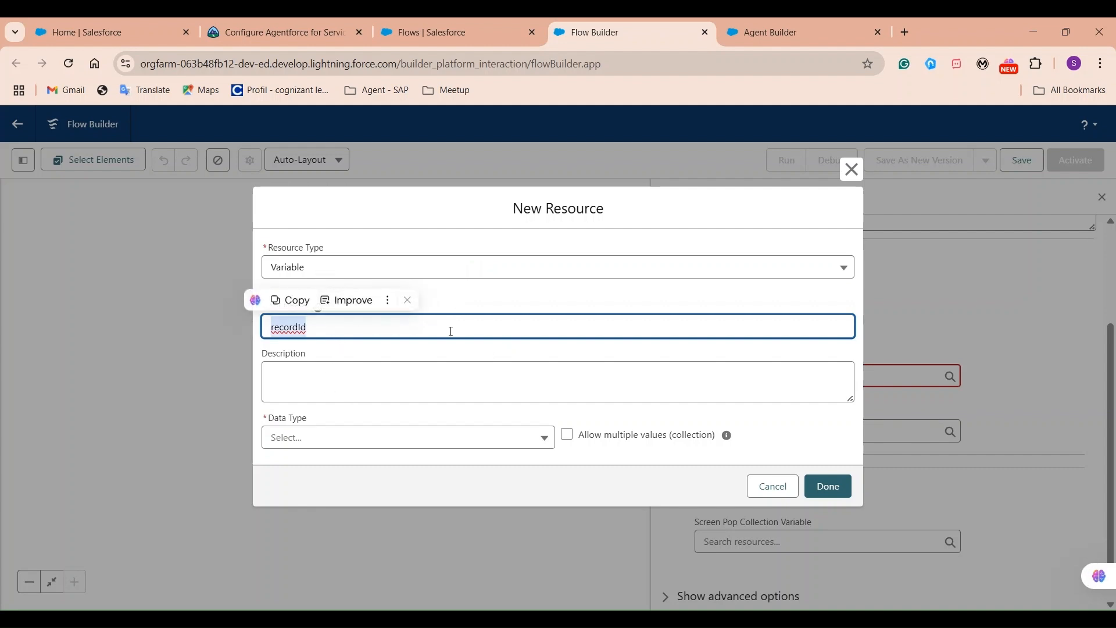
pyautogui.click(408, 300)
pyautogui.click(534, 311)
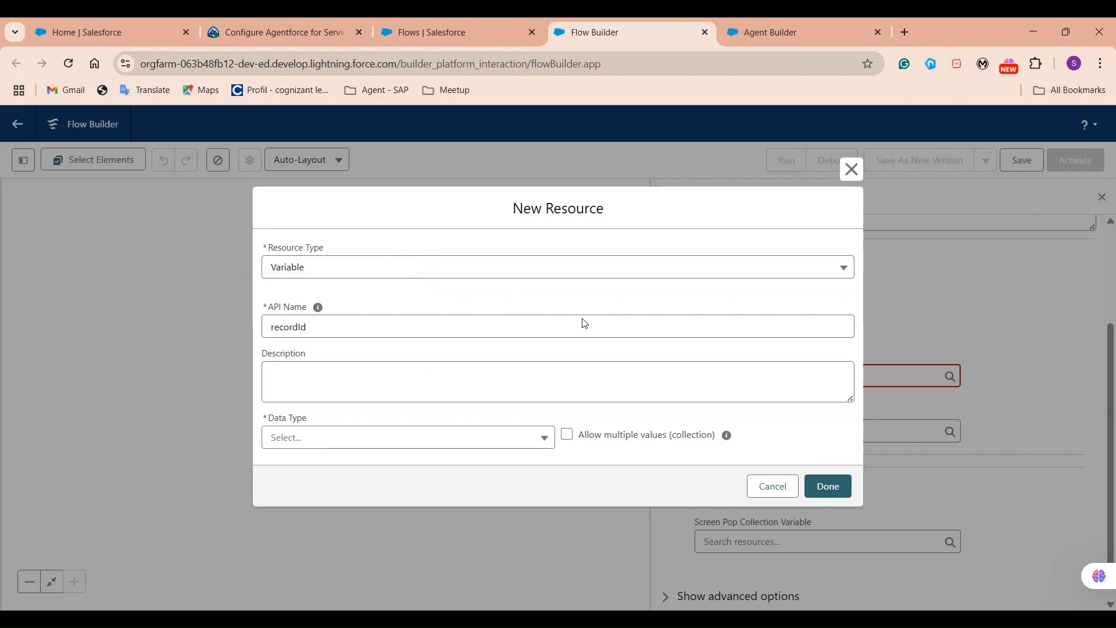
pyautogui.click(430, 448)
pyautogui.click(318, 244)
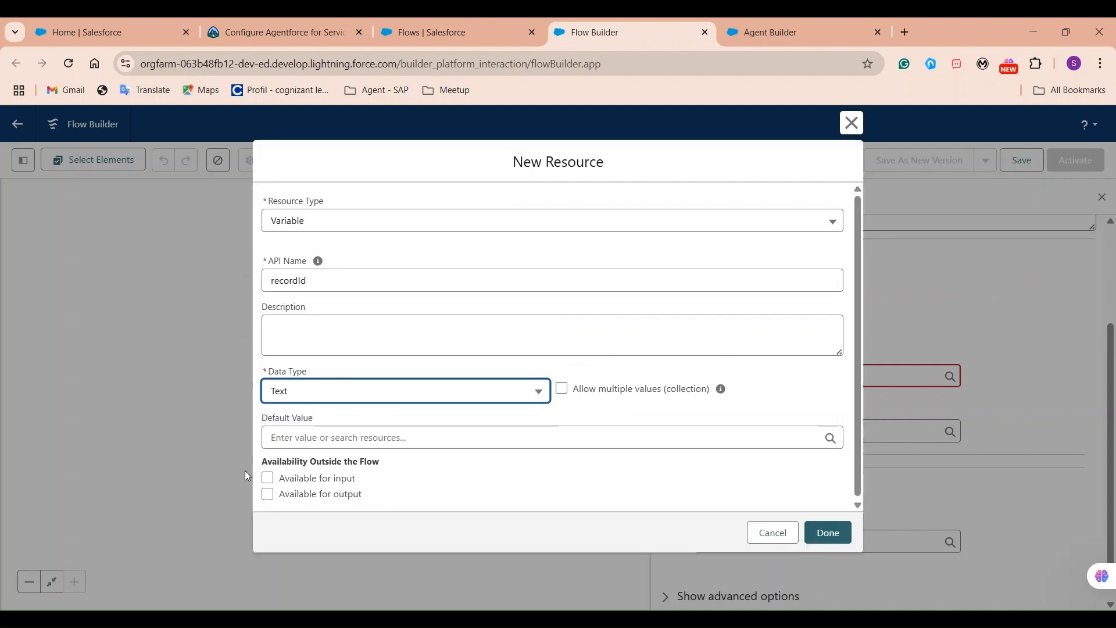
pyautogui.click(267, 478)
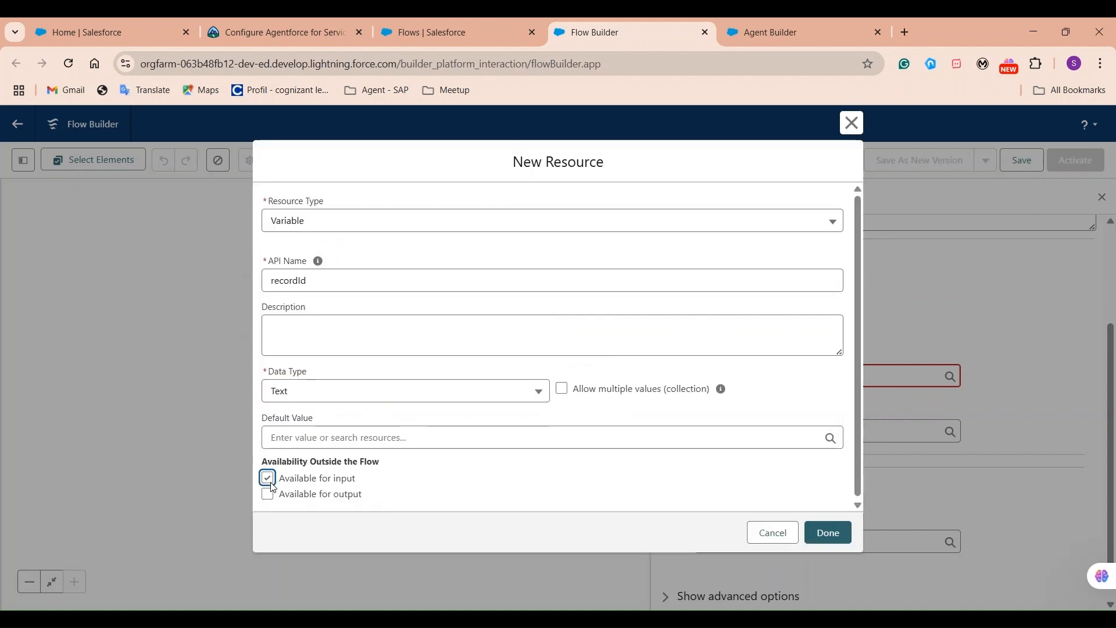
pyautogui.click(828, 532)
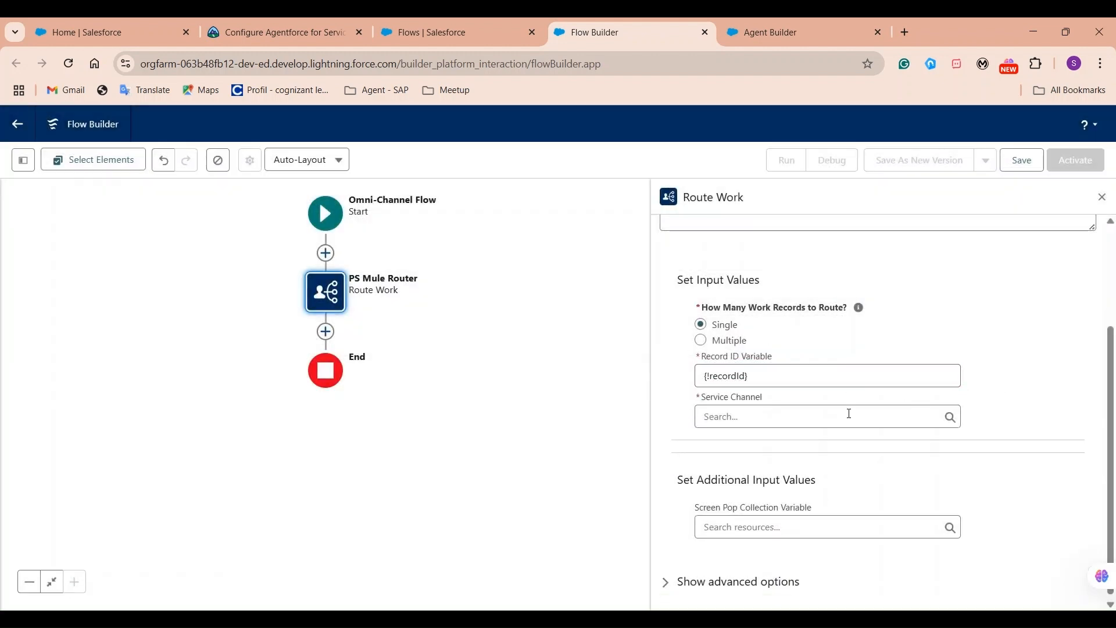
# Route work through the Messaging channel to the PS Mule Service Agent (Agentforce Service Agent).
pyautogui.click(723, 417)
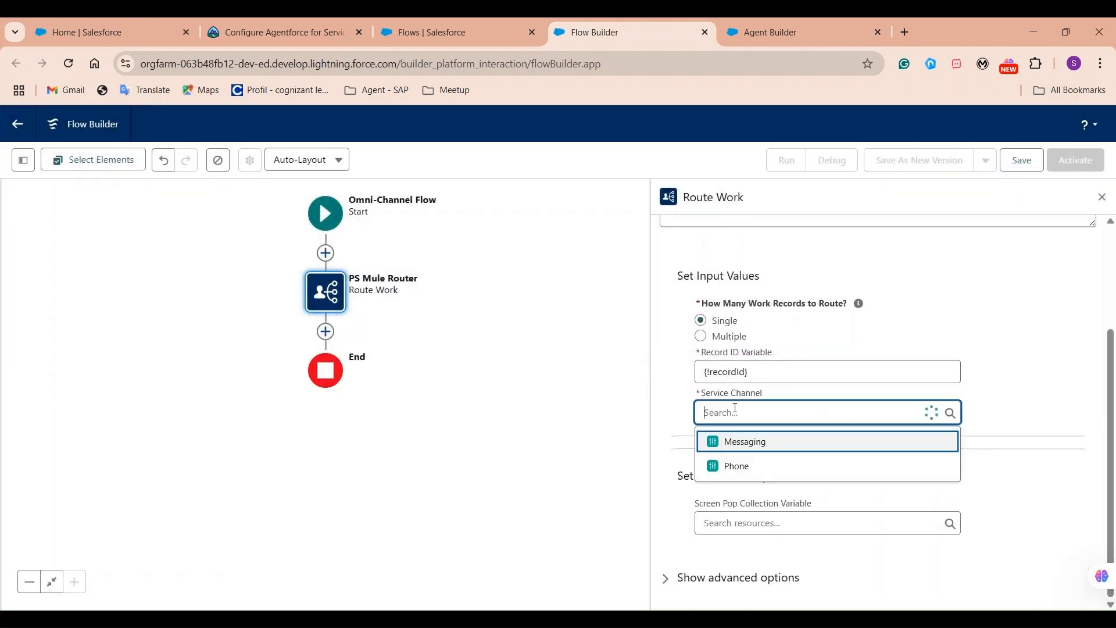
pyautogui.click(727, 444)
pyautogui.scroll(-3, 692, 481)
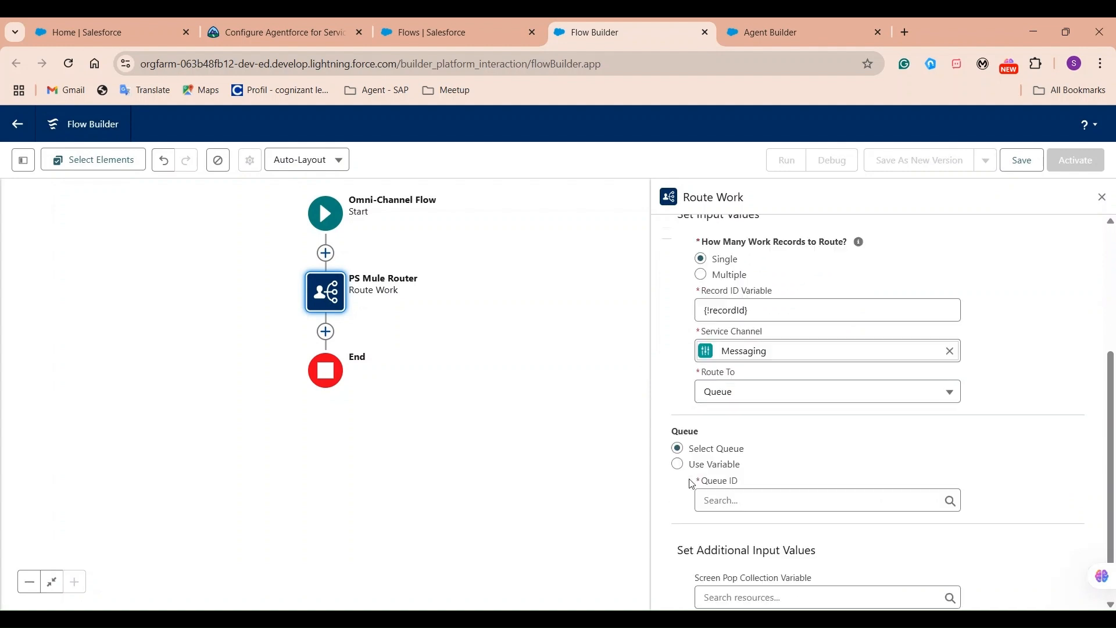
pyautogui.click(779, 329)
pyautogui.click(750, 446)
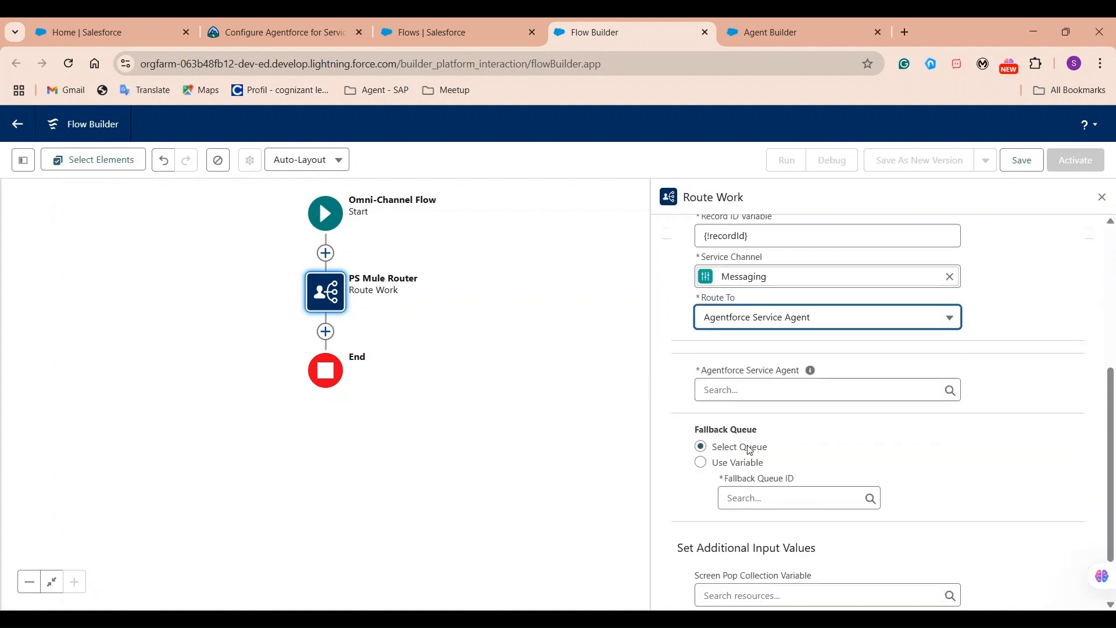
pyautogui.click(758, 391)
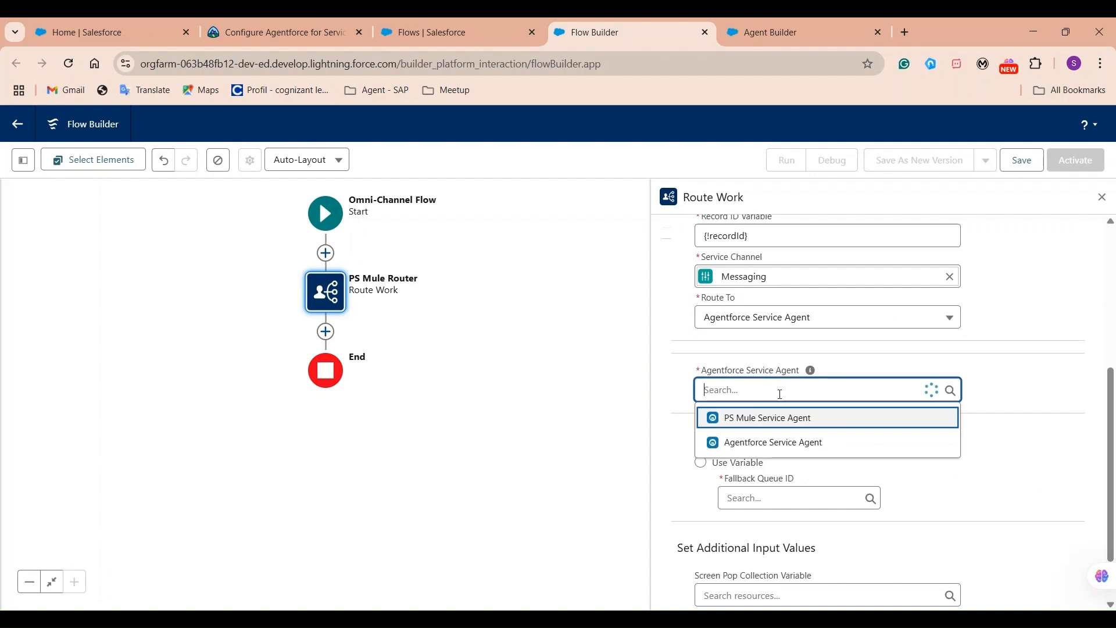
pyautogui.click(734, 424)
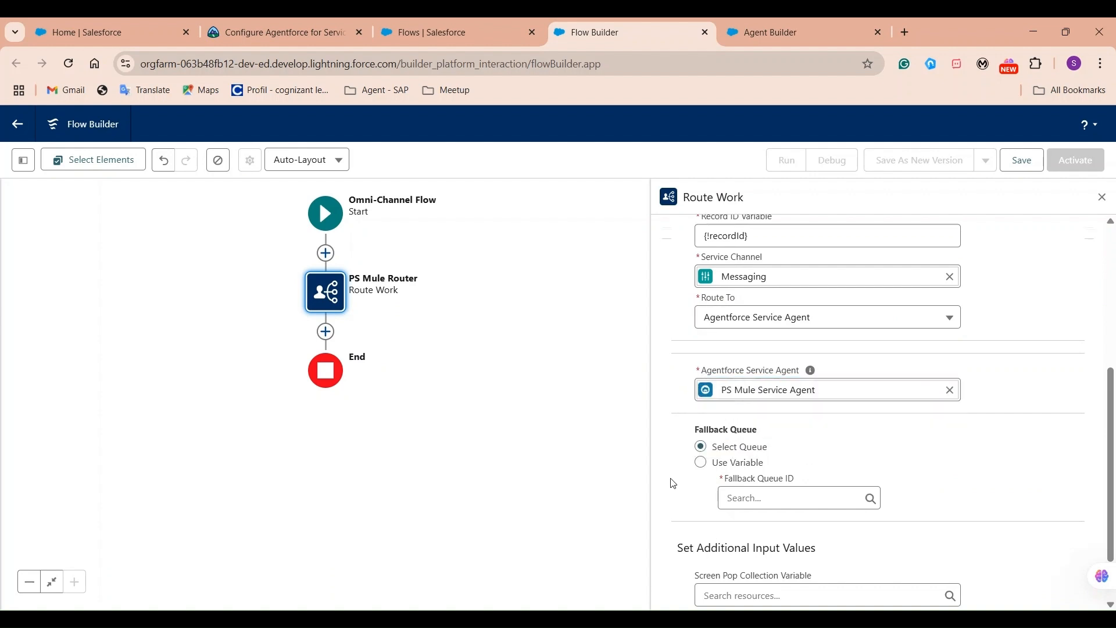
# Set Messaging Queue as the fallback queue and save the flow.
pyautogui.scroll(-1, 668, 491)
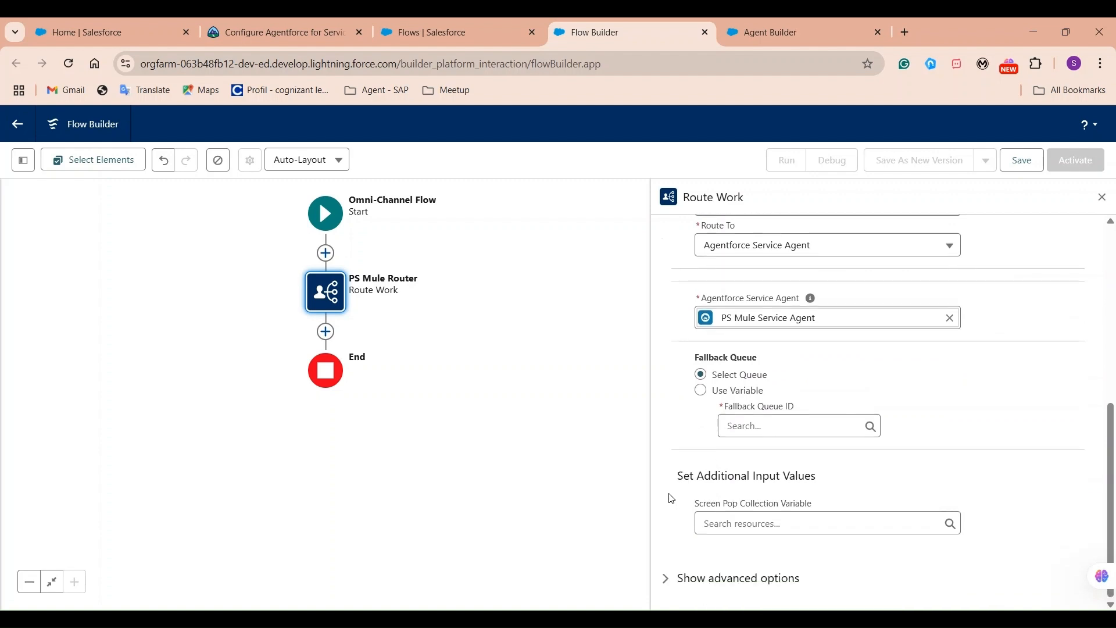
pyautogui.click(875, 429)
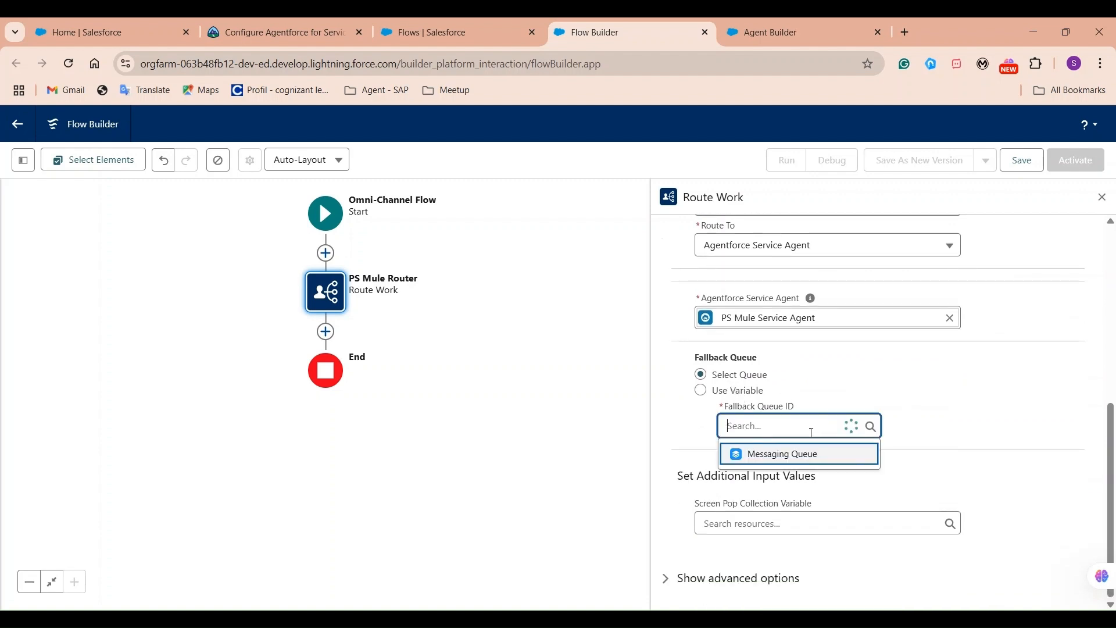
pyautogui.click(753, 456)
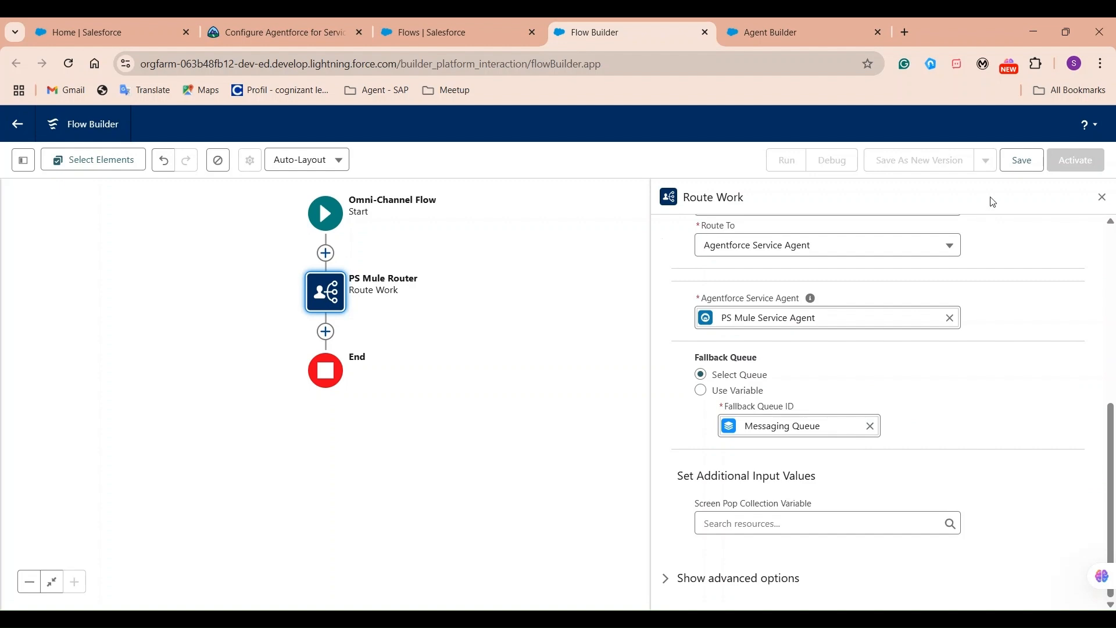
pyautogui.click(1009, 167)
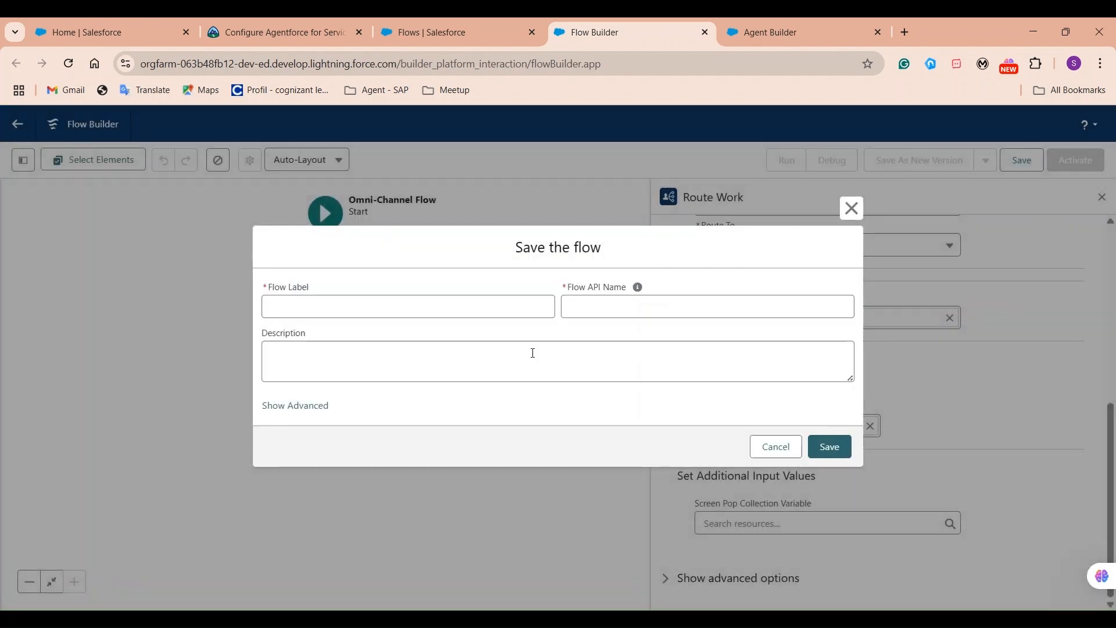
# Save the flow as 'PS Mule Omni Channel Flow', activate it, and close Flow Builder.
pyautogui.click(400, 301)
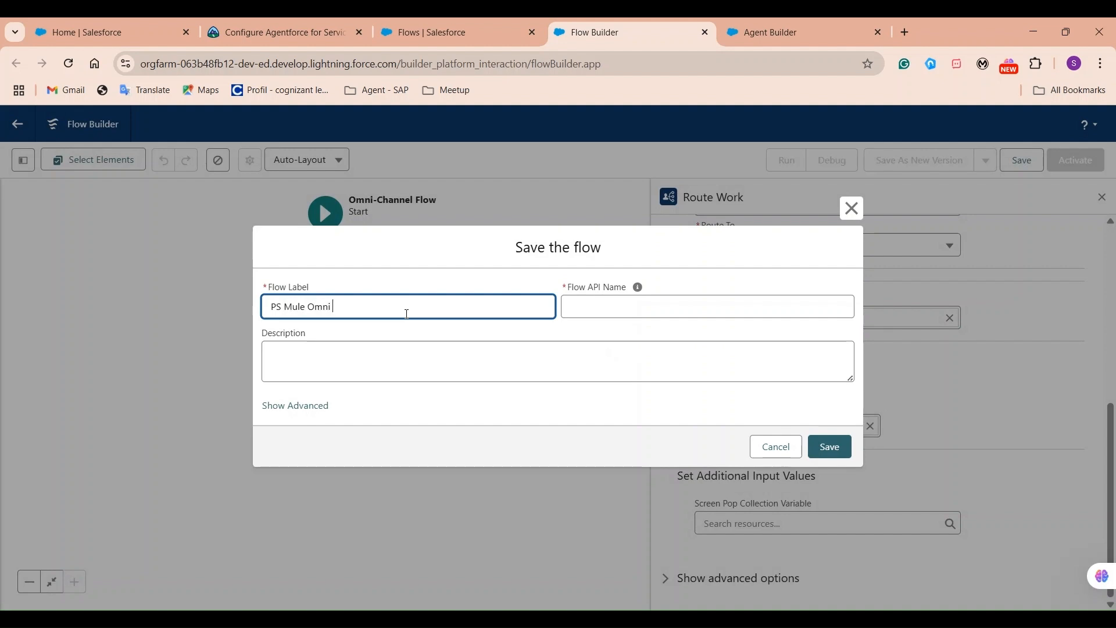
pyautogui.write('PS Mule Omni Channel Flow')
pyautogui.click(492, 336)
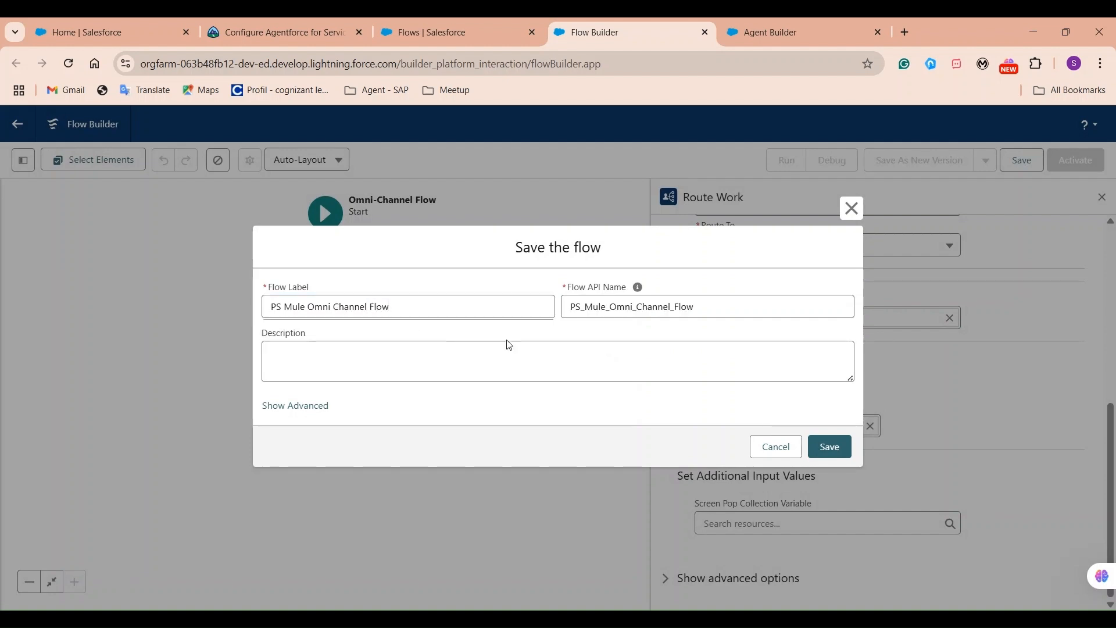
pyautogui.click(826, 441)
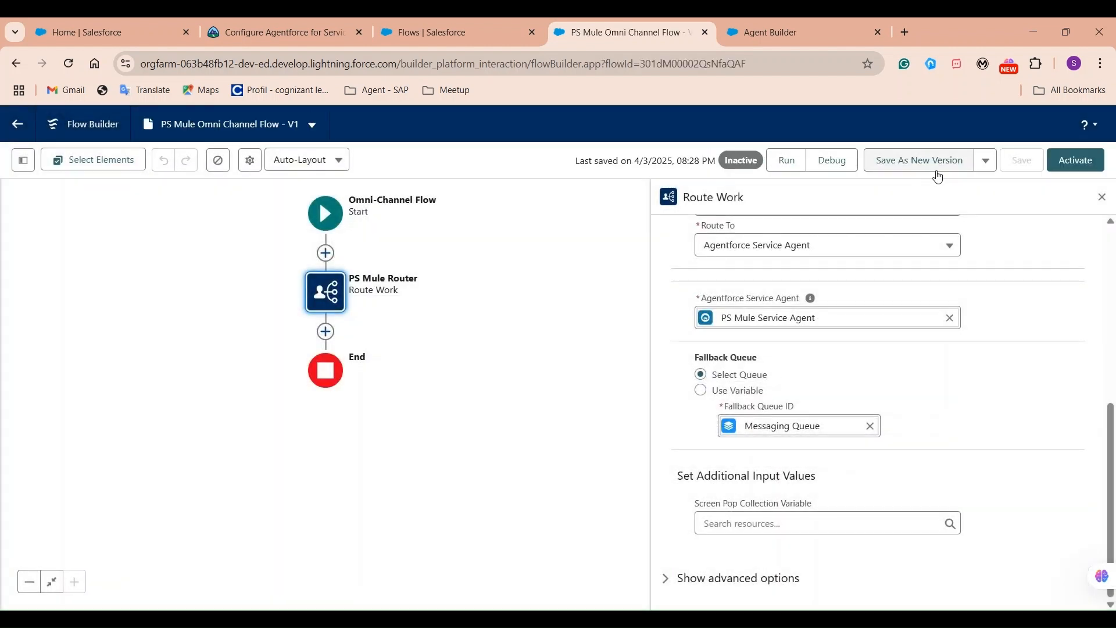
pyautogui.click(1072, 165)
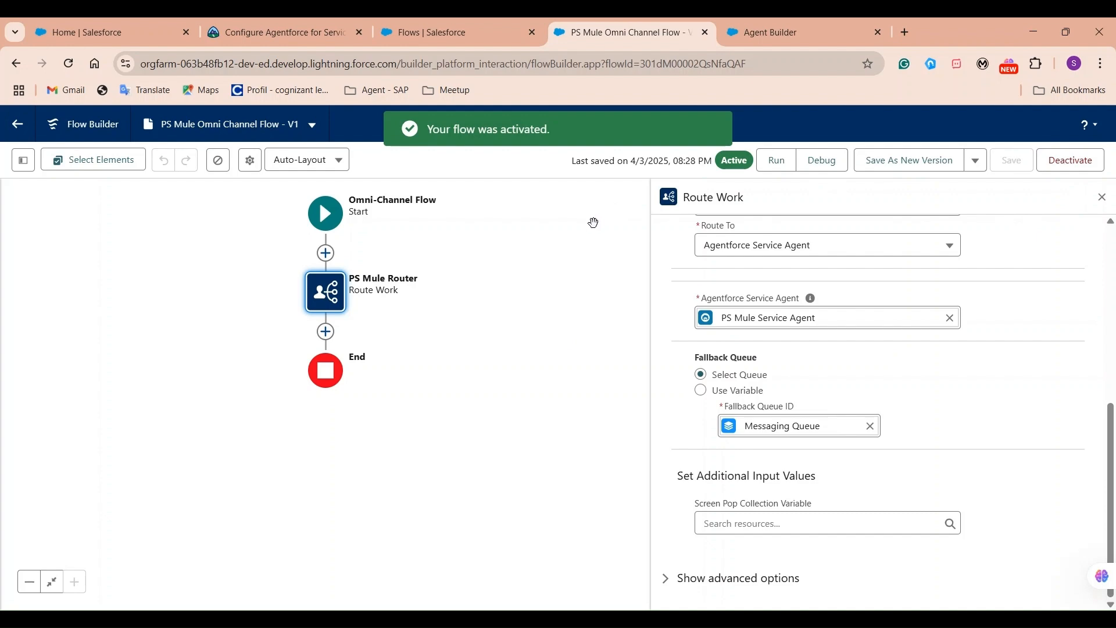
pyautogui.click(705, 32)
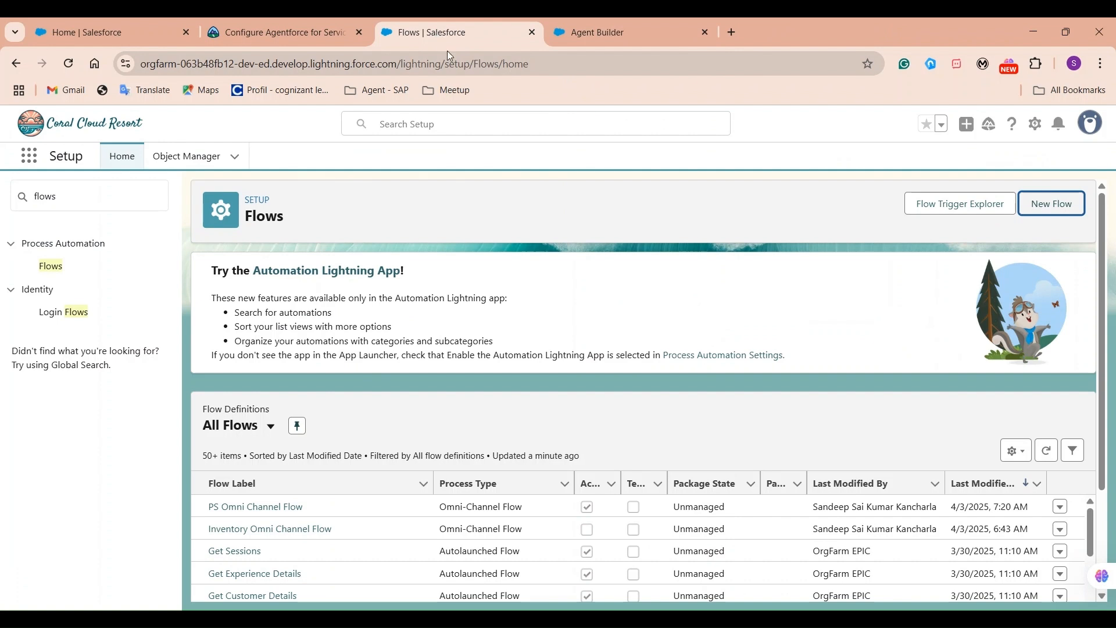
# Find Messaging Settings via Quick Find 'mess' and start a New Channel.
pyautogui.click(123, 198)
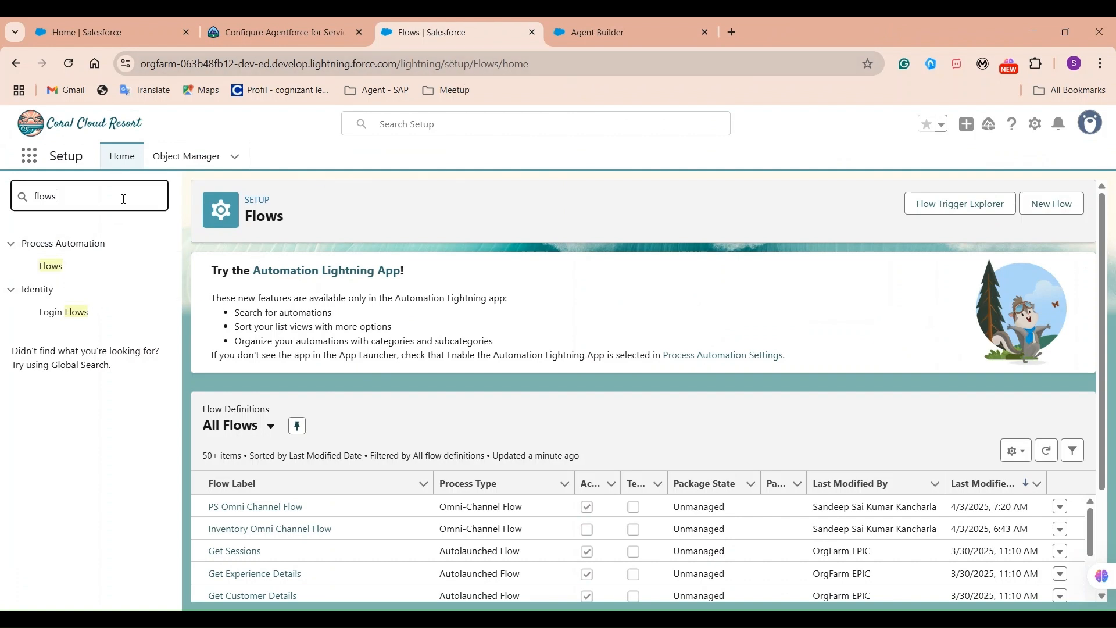
pyautogui.doubleClick(124, 198)
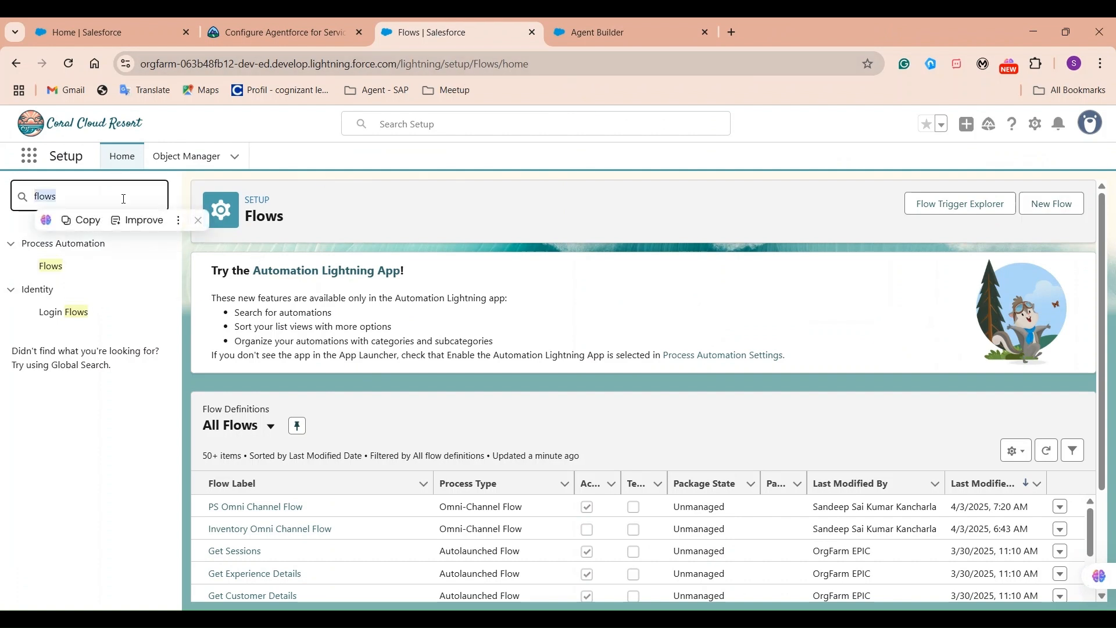
pyautogui.write('me')
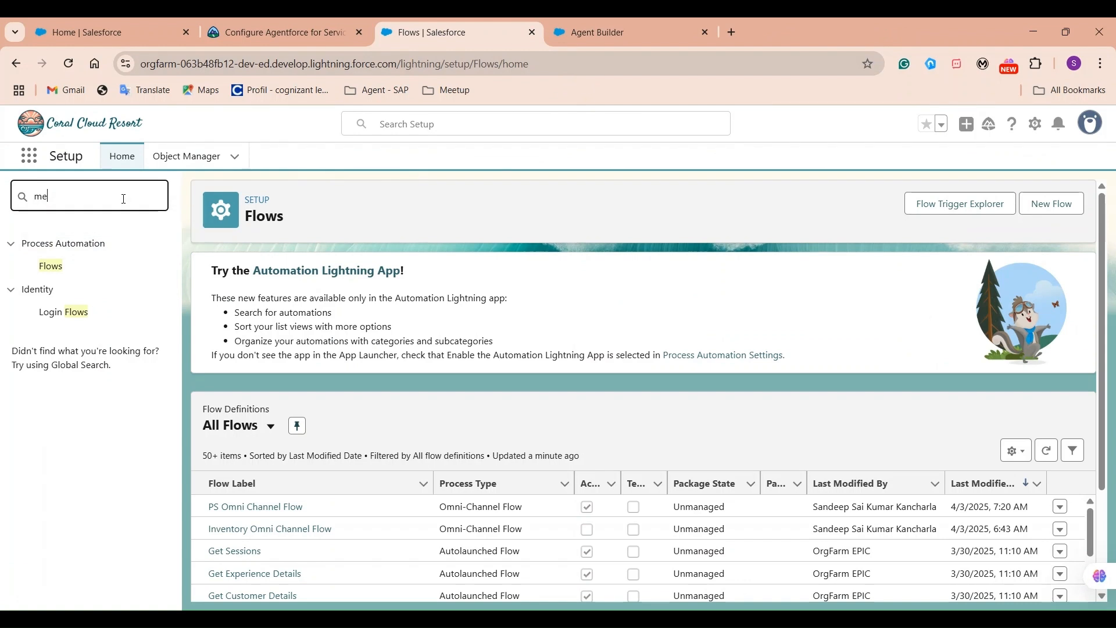
pyautogui.write('ssaging Settings')
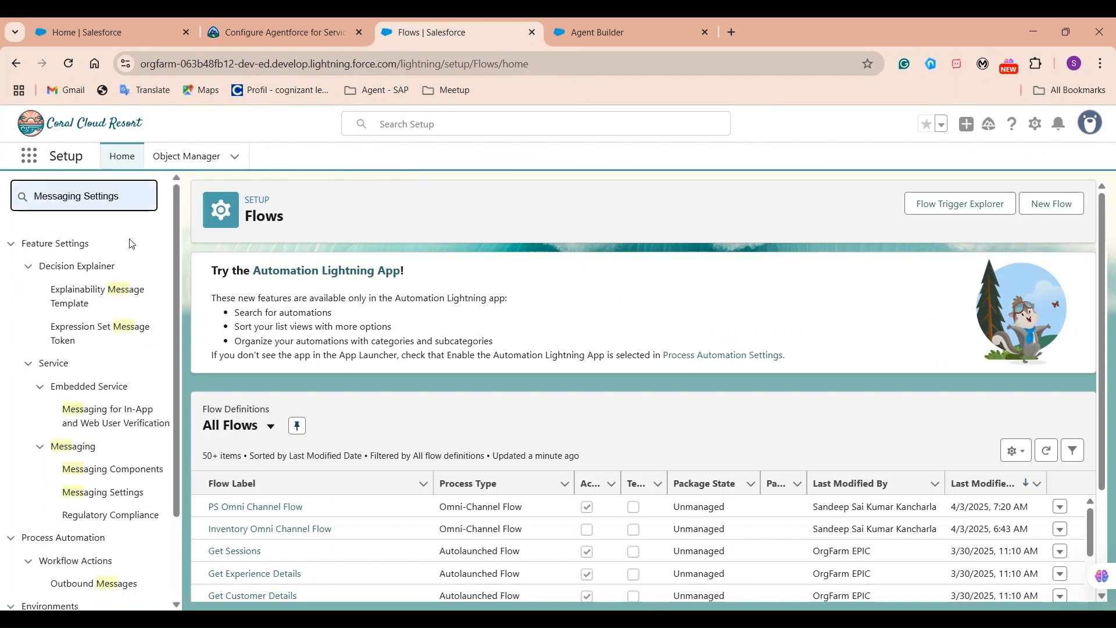
pyautogui.click(132, 247)
pyautogui.click(109, 312)
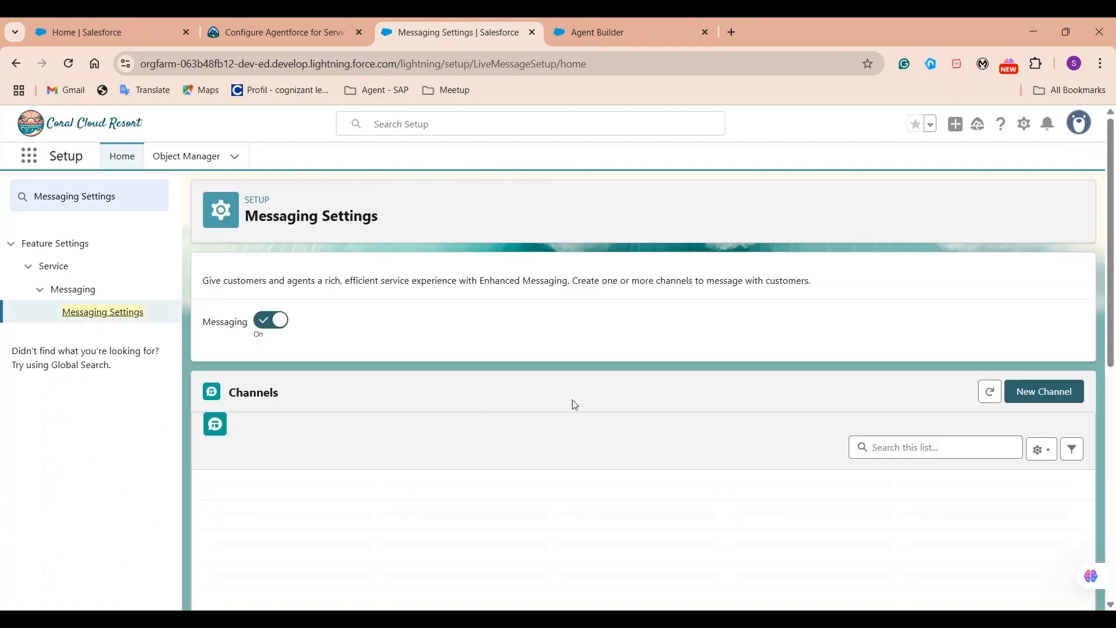
pyautogui.click(1038, 390)
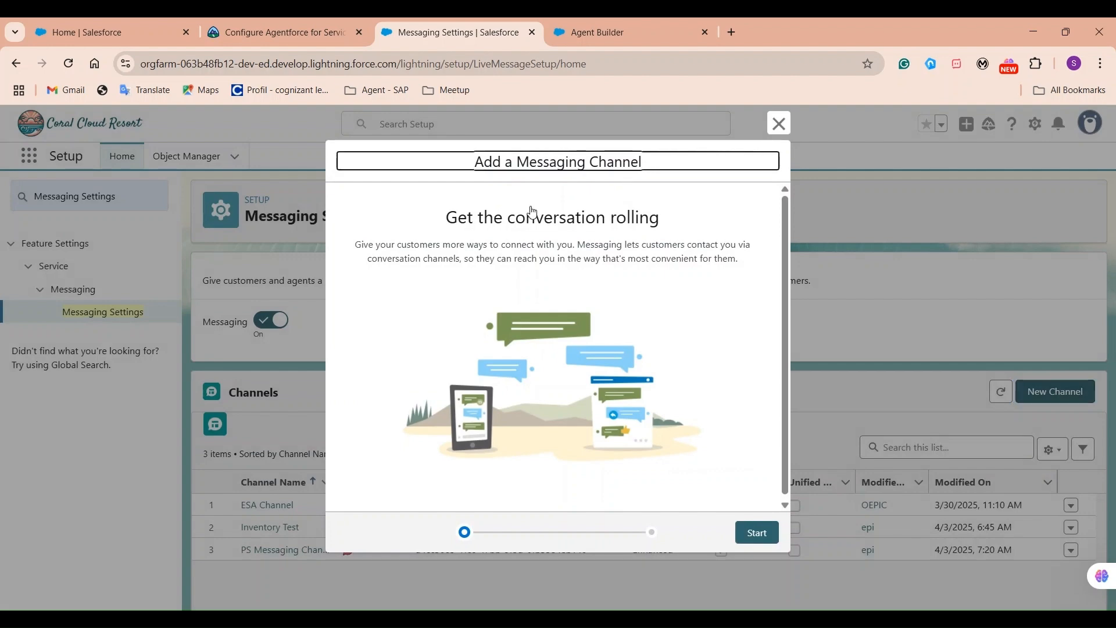
# Choose Messaging for In-App and Web as the new channel's type.
pyautogui.click(756, 533)
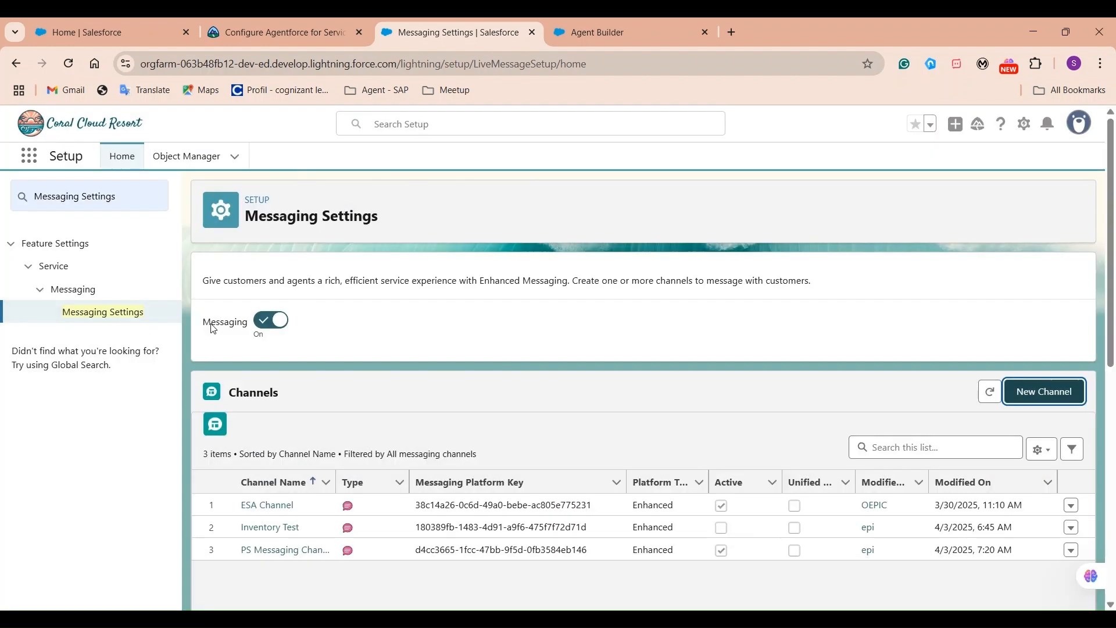
pyautogui.moveTo(204, 323); pyautogui.dragTo(276, 339)
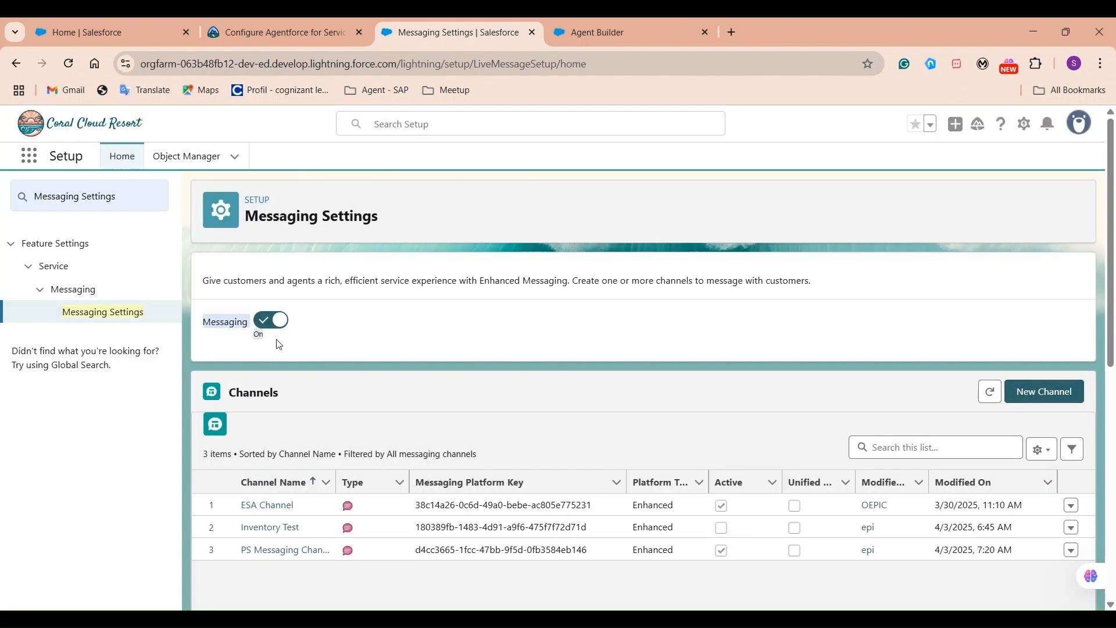
pyautogui.click(1052, 391)
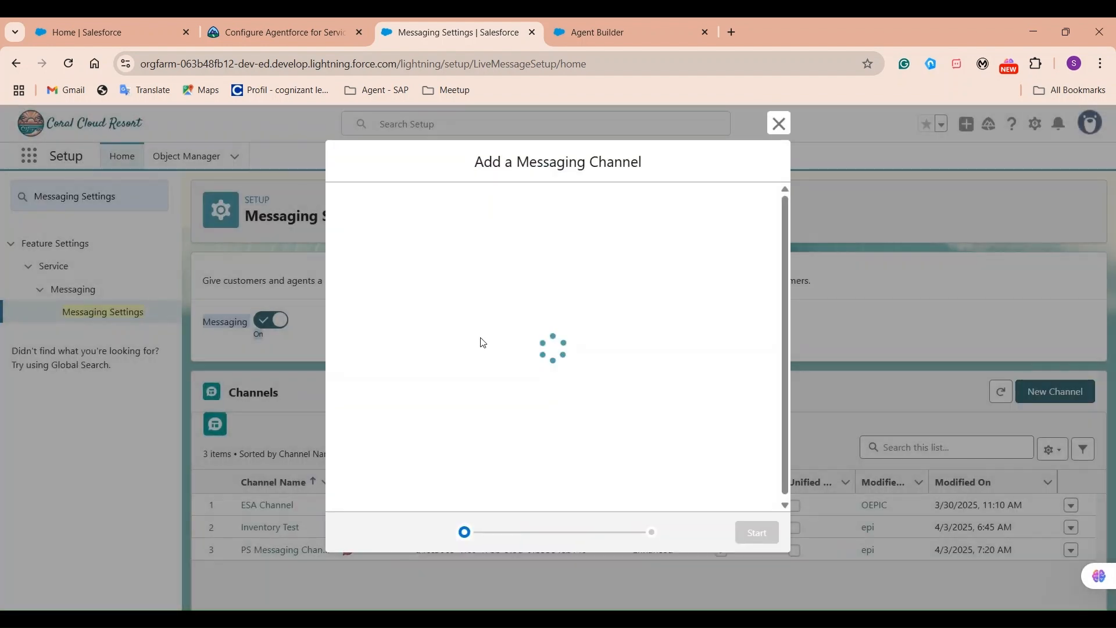
pyautogui.click(757, 533)
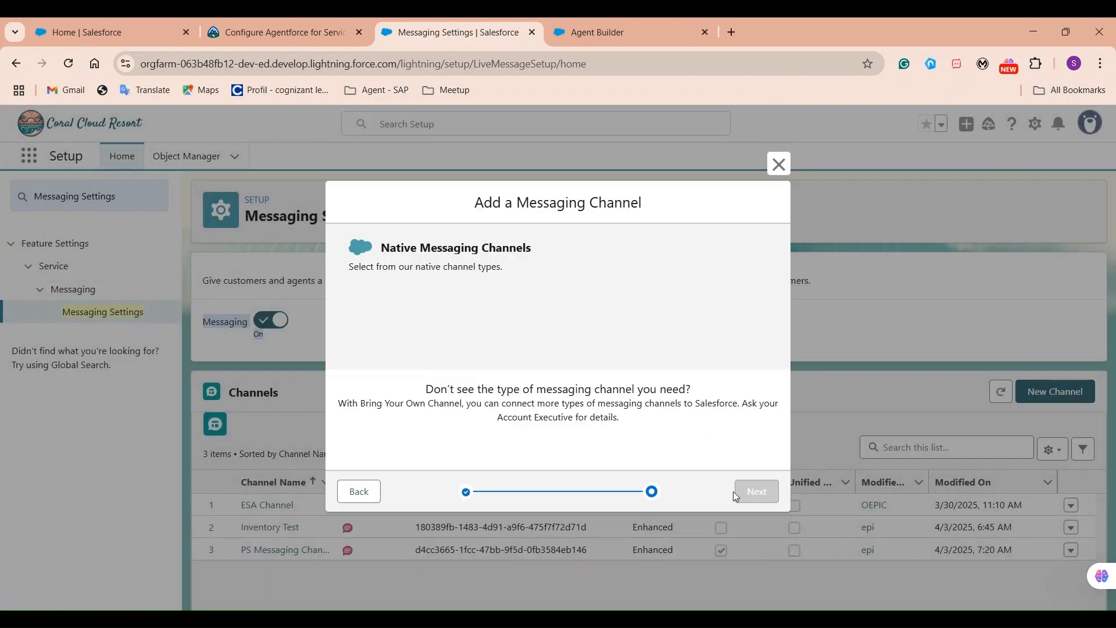
pyautogui.click(486, 282)
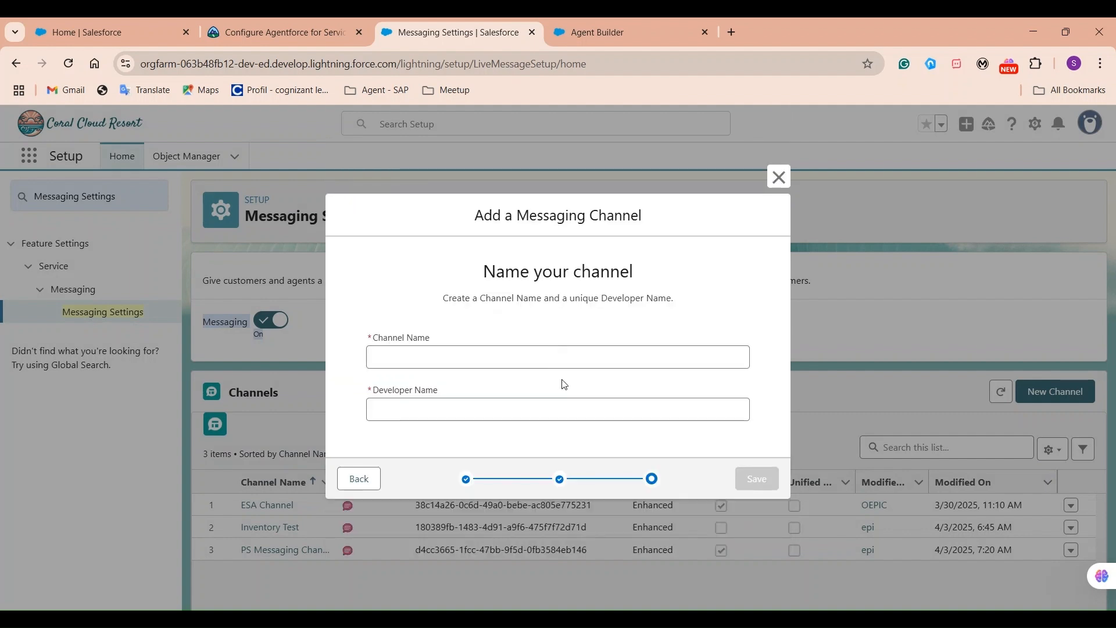
pyautogui.click(359, 478)
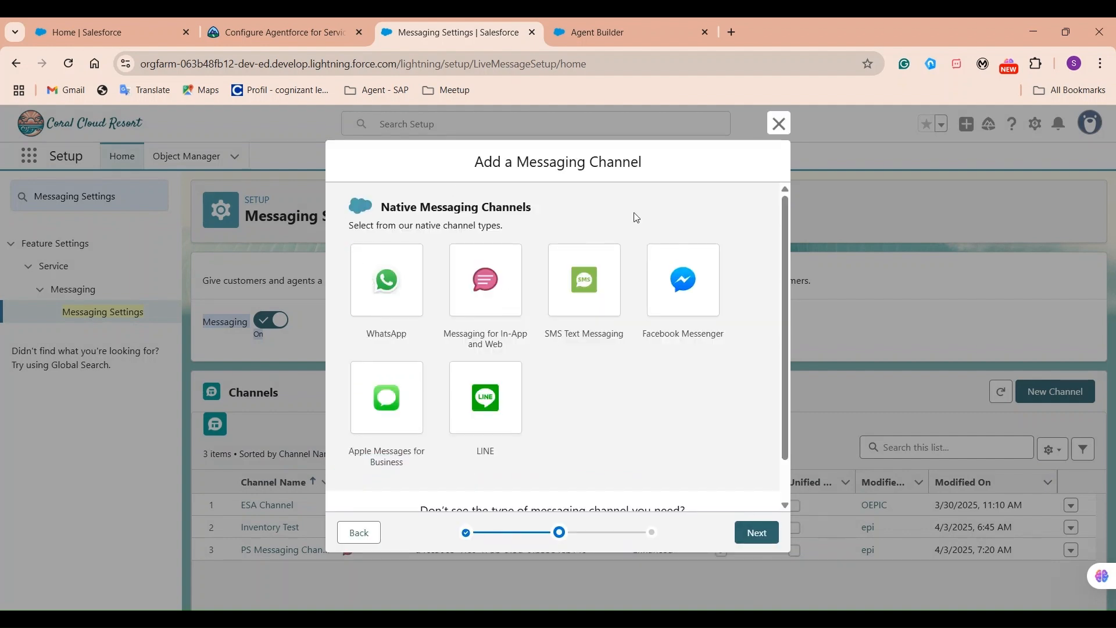
pyautogui.click(474, 289)
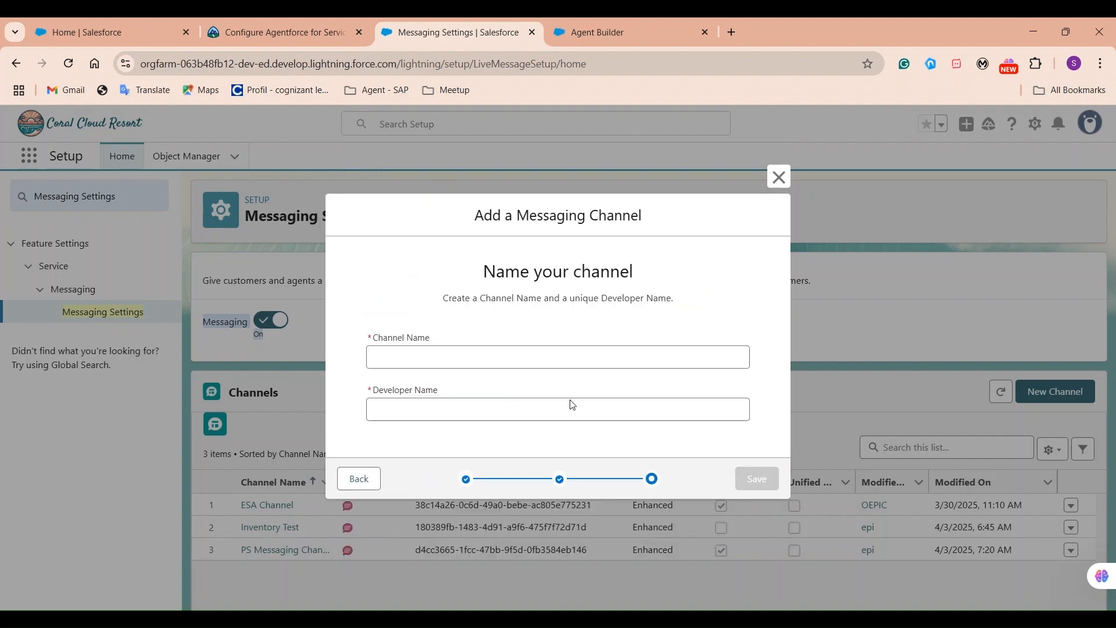
# Name the channel 'PS Mule Messaging Channel' and save it.
pyautogui.click(573, 360)
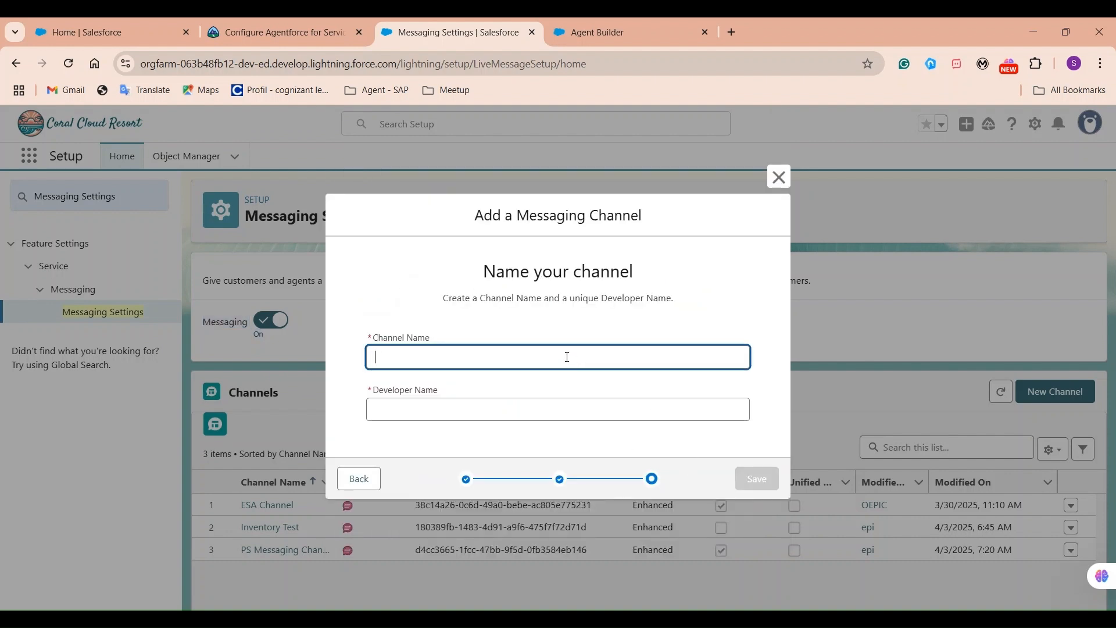
pyautogui.write('PS Mule Messaging ')
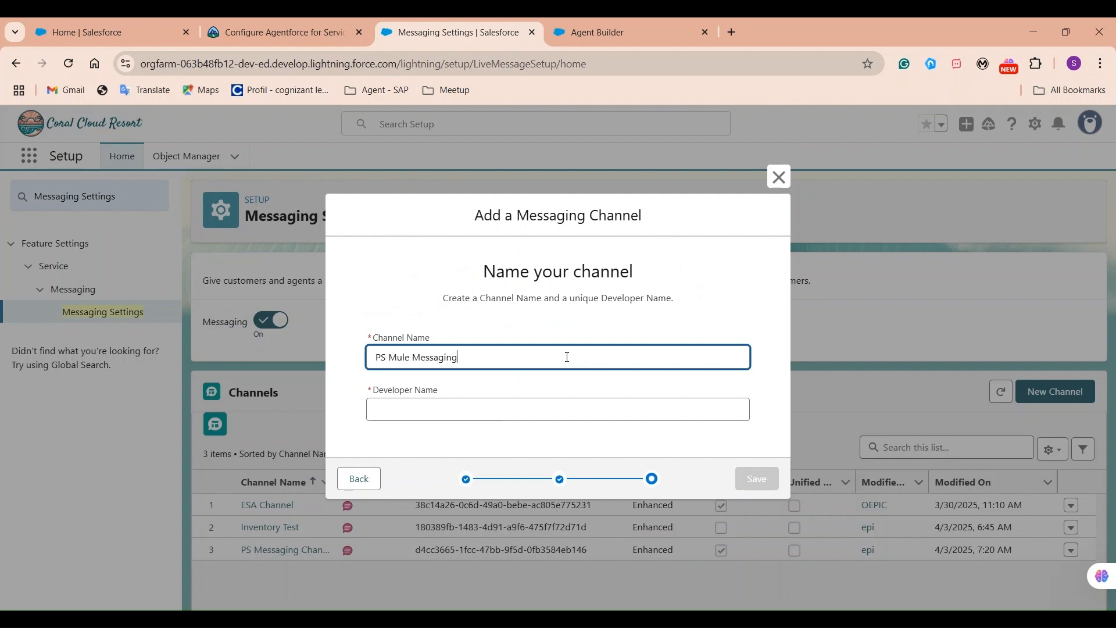
pyautogui.write('Channel')
pyautogui.click(628, 342)
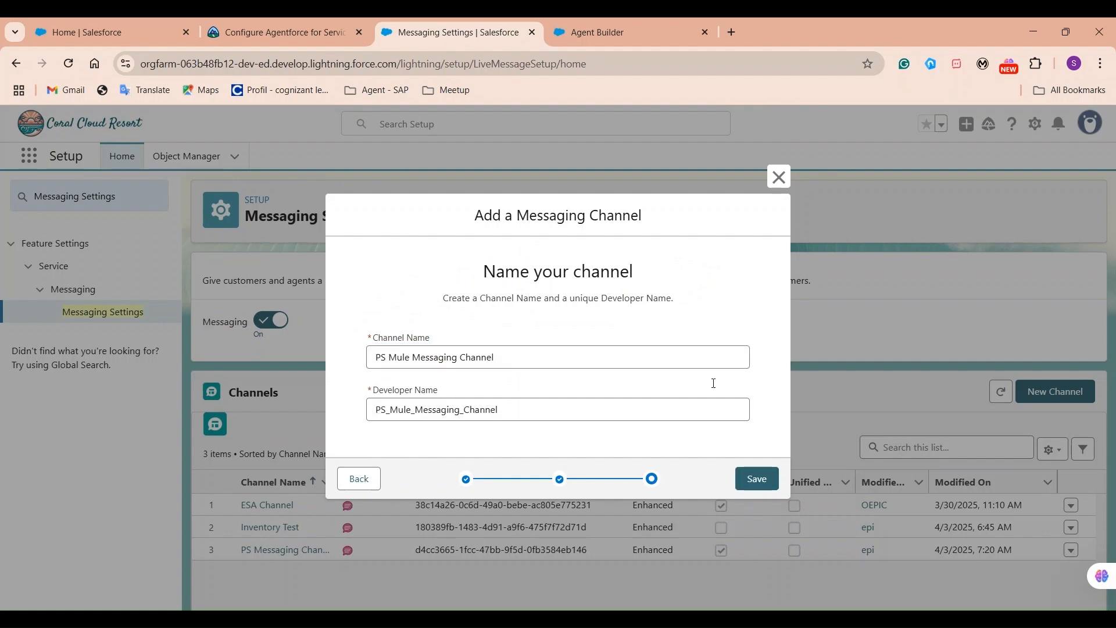
pyautogui.click(755, 478)
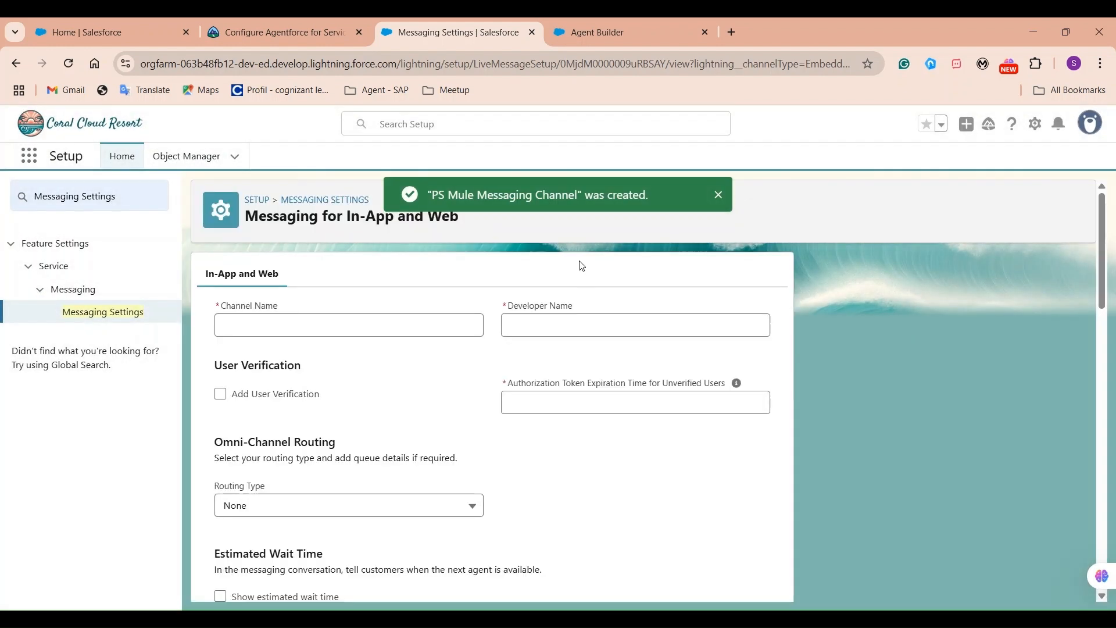
pyautogui.scroll(-1, 587, 466)
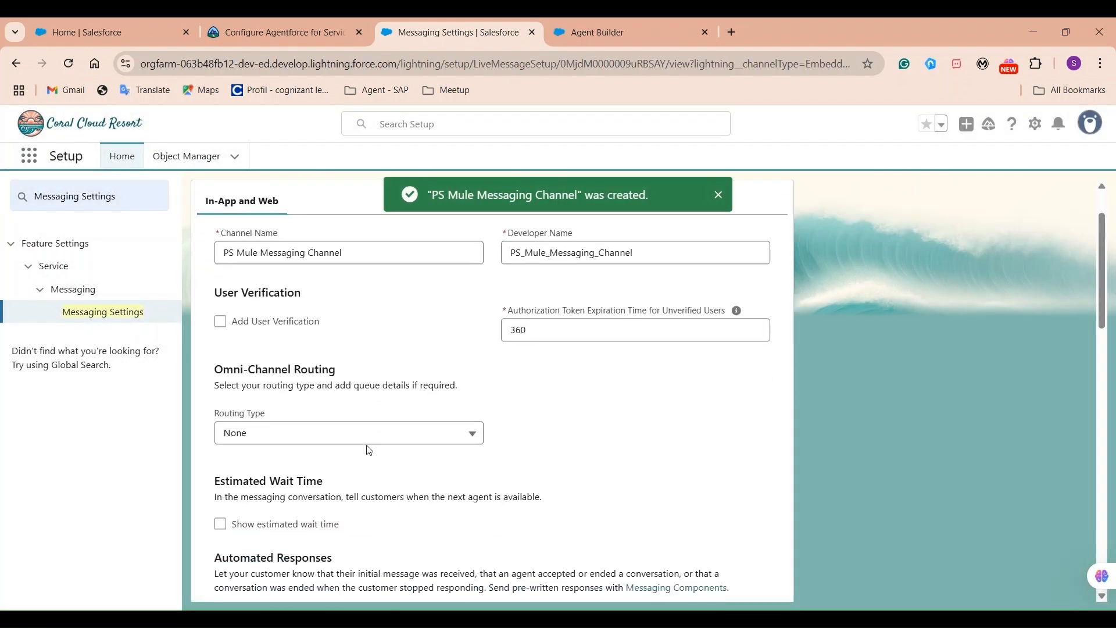
# Set Routing Type to Omni-Flow with PS Mule Omni Channel Flow as the flow definition.
pyautogui.click(354, 439)
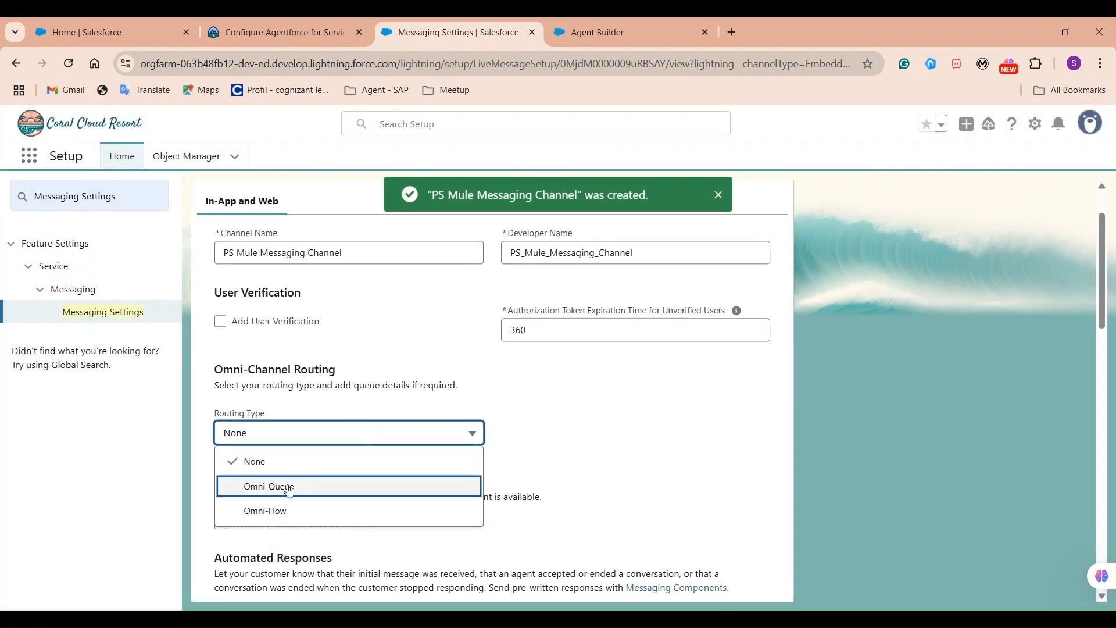
pyautogui.click(280, 512)
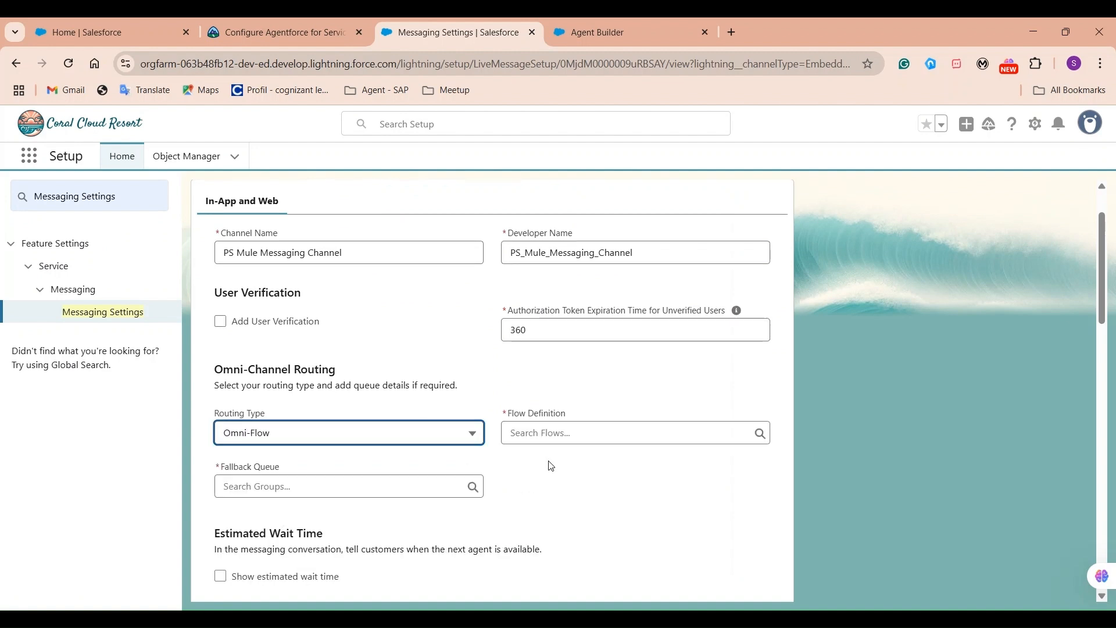
pyautogui.click(621, 436)
pyautogui.write('ps')
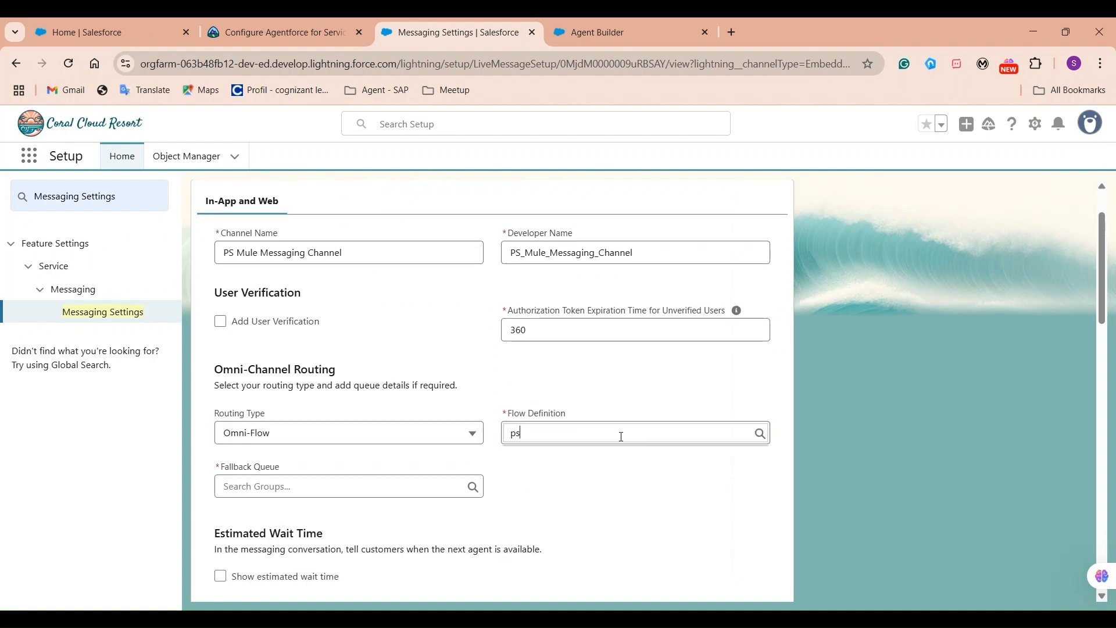
pyautogui.press('BackSpace')
pyautogui.press('BackSpace')
pyautogui.write('omni')
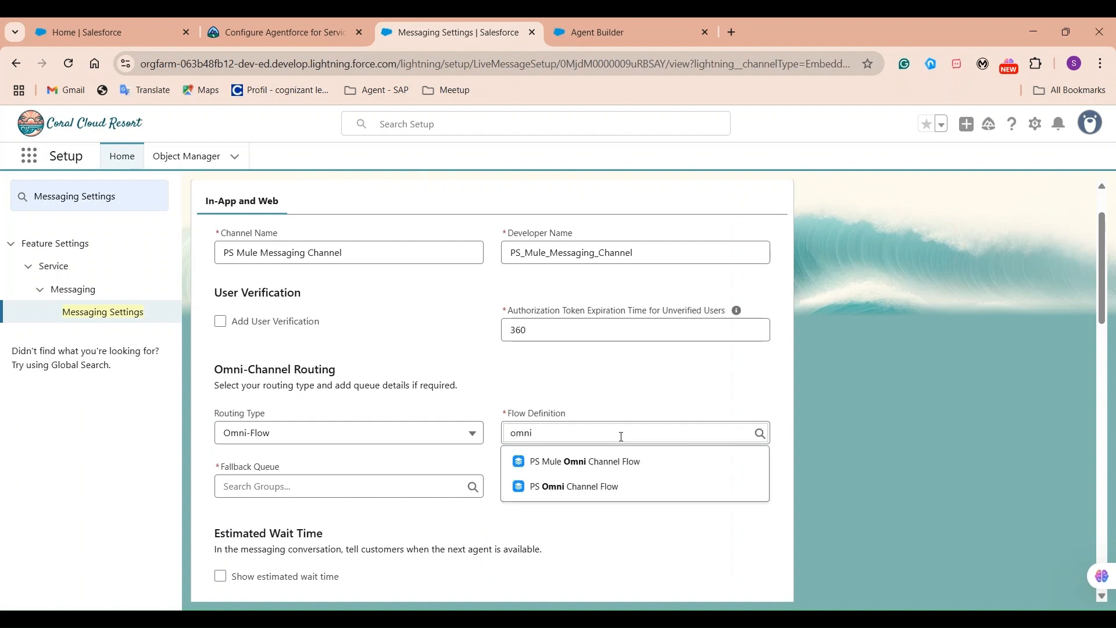
pyautogui.click(564, 465)
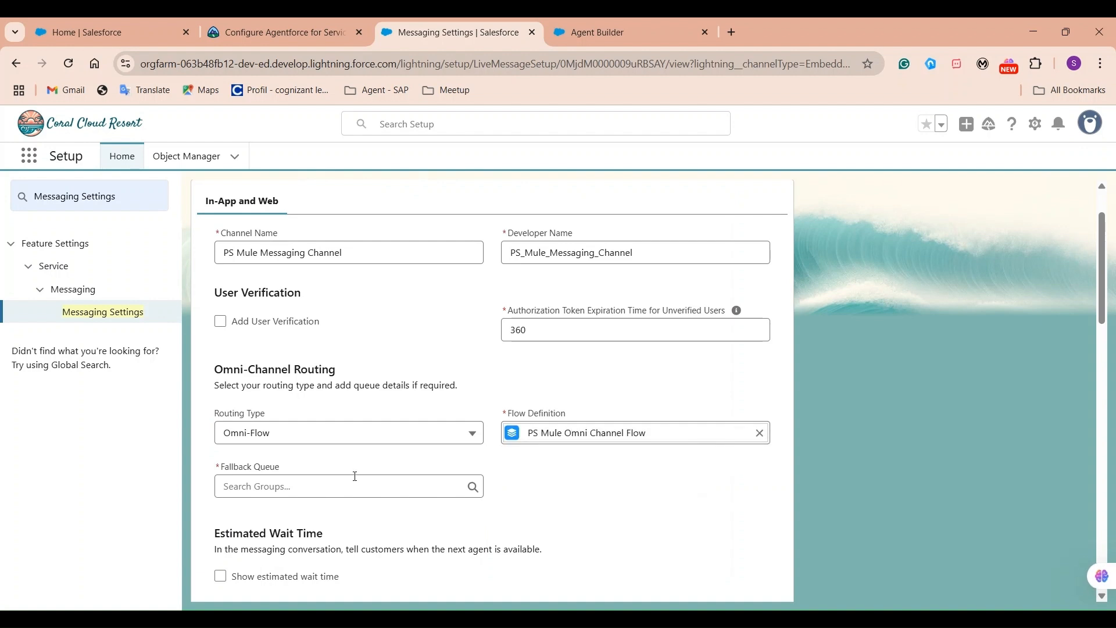
# Set PS Mule Service Queue as the fallback queue and save the channel.
pyautogui.click(336, 486)
pyautogui.write('que')
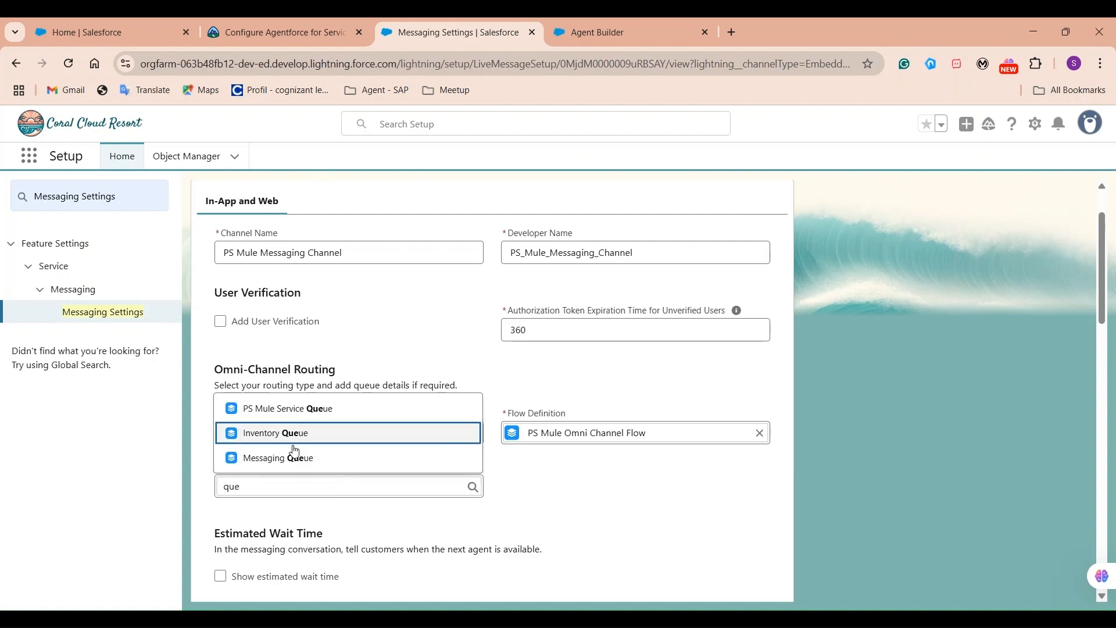
pyautogui.click(244, 408)
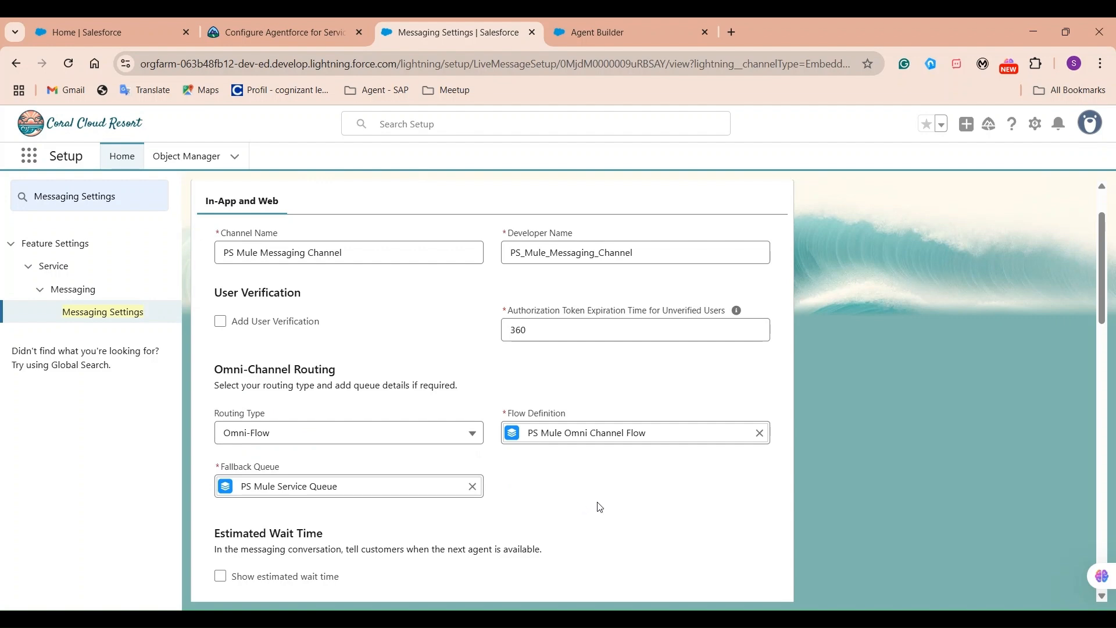
pyautogui.scroll(-3, 678, 511)
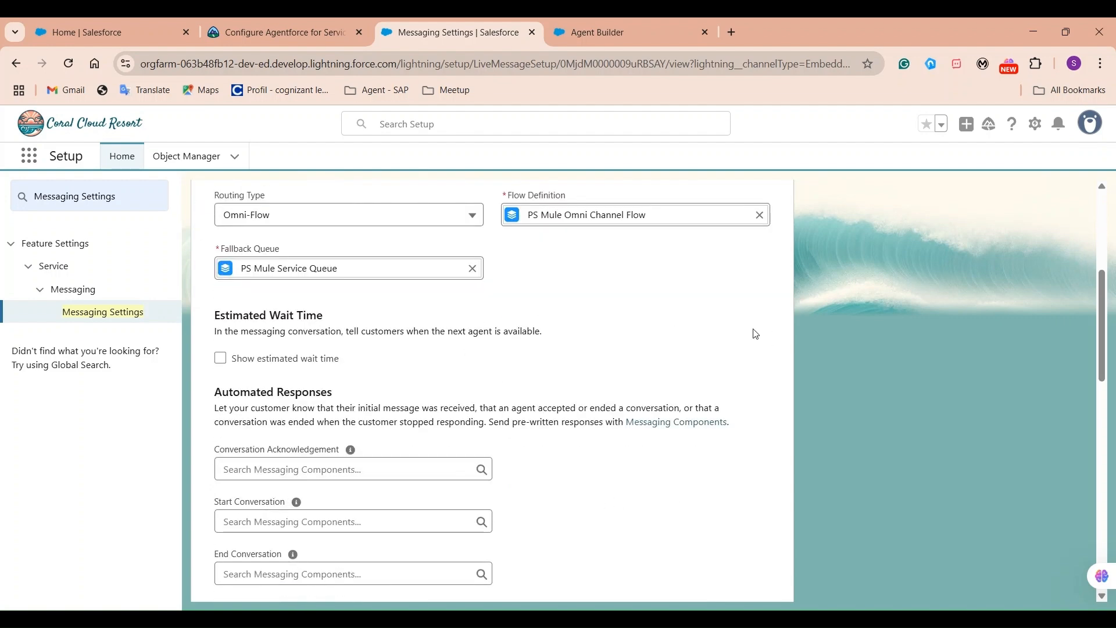
pyautogui.scroll(-10, 745, 433)
pyautogui.scroll(8, 750, 439)
pyautogui.scroll(10, 750, 439)
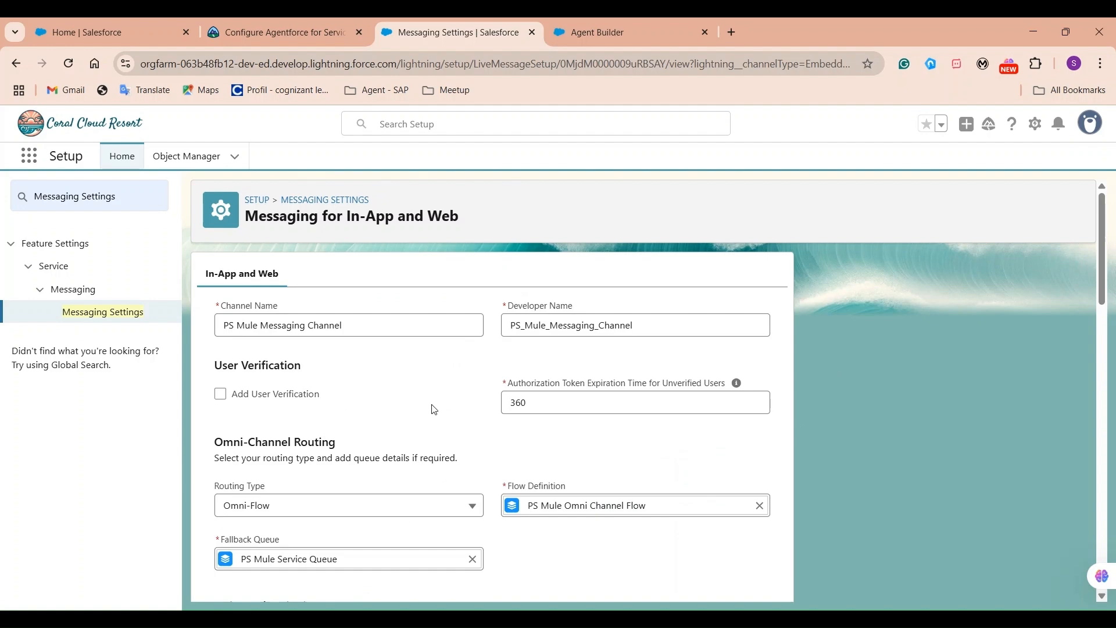
pyautogui.scroll(-15, 975, 453)
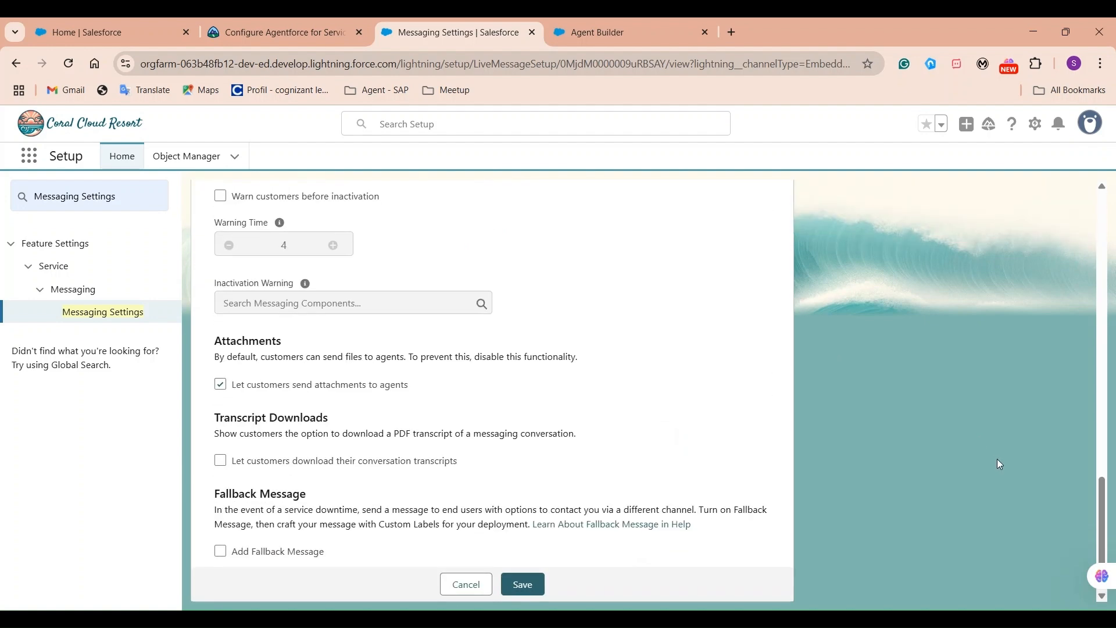
pyautogui.click(530, 588)
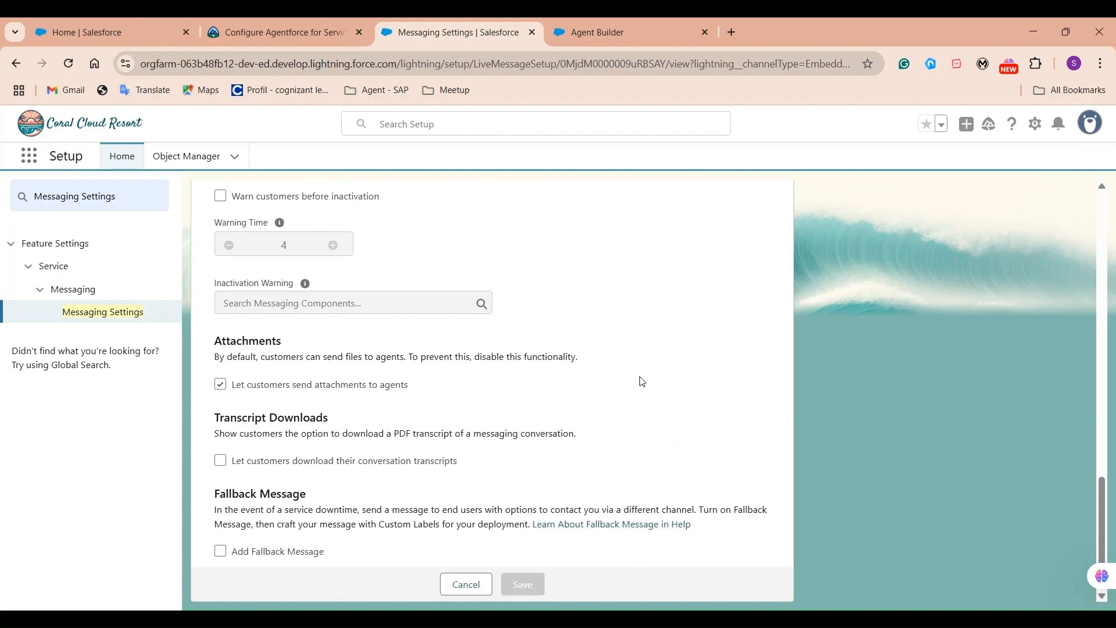
# Return to Messaging Settings, open PS Mule Messaging Channel, and activate it.
pyautogui.click(719, 195)
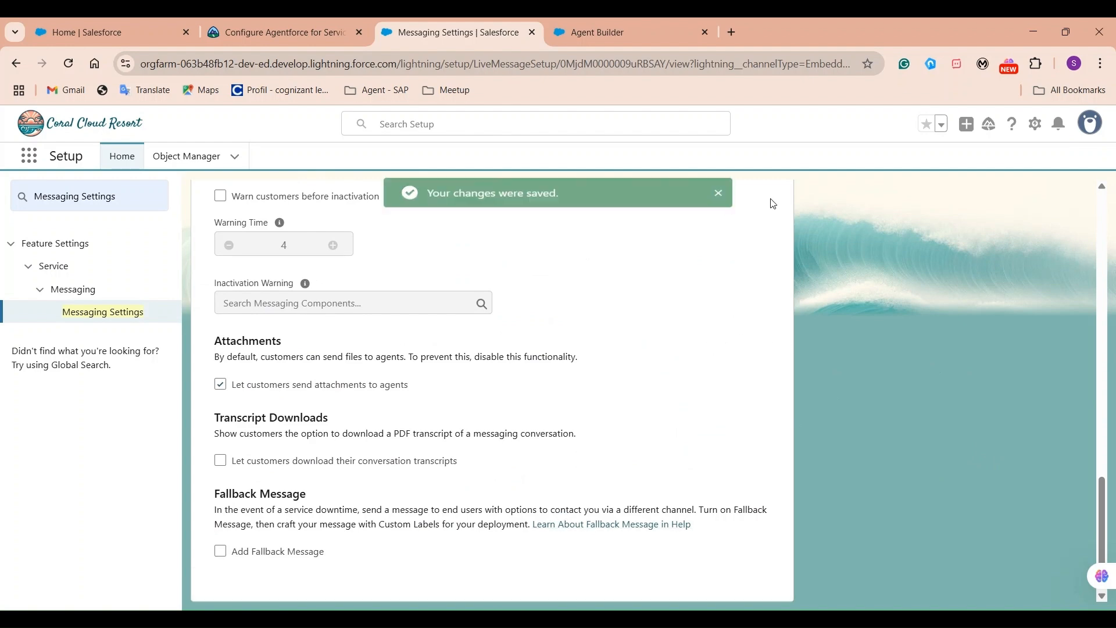
pyautogui.scroll(15, 715, 395)
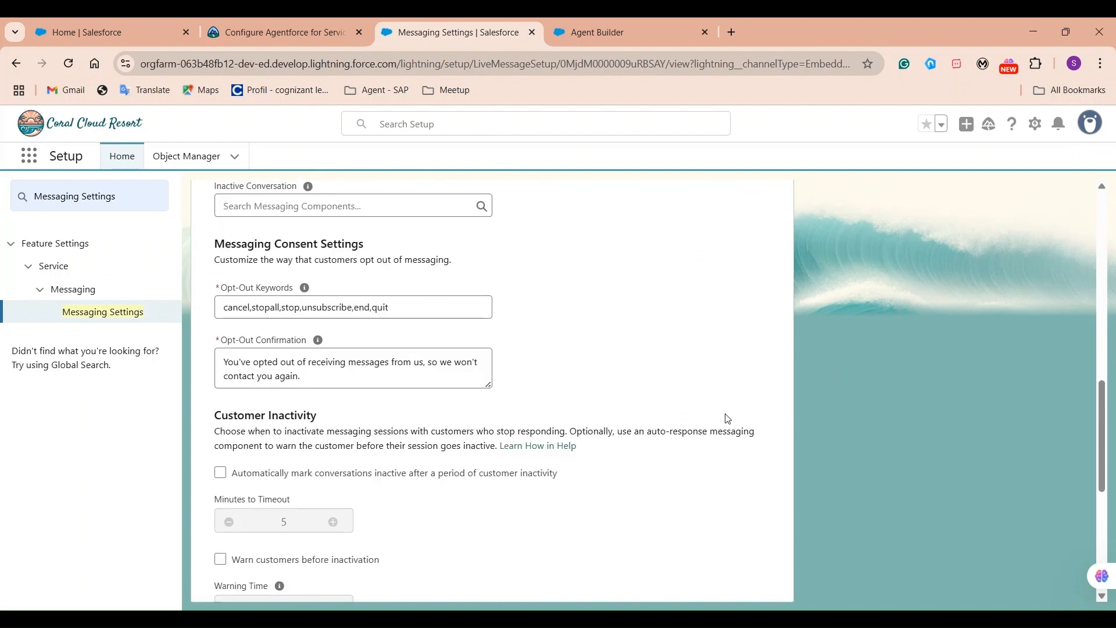
pyautogui.scroll(-15, 829, 469)
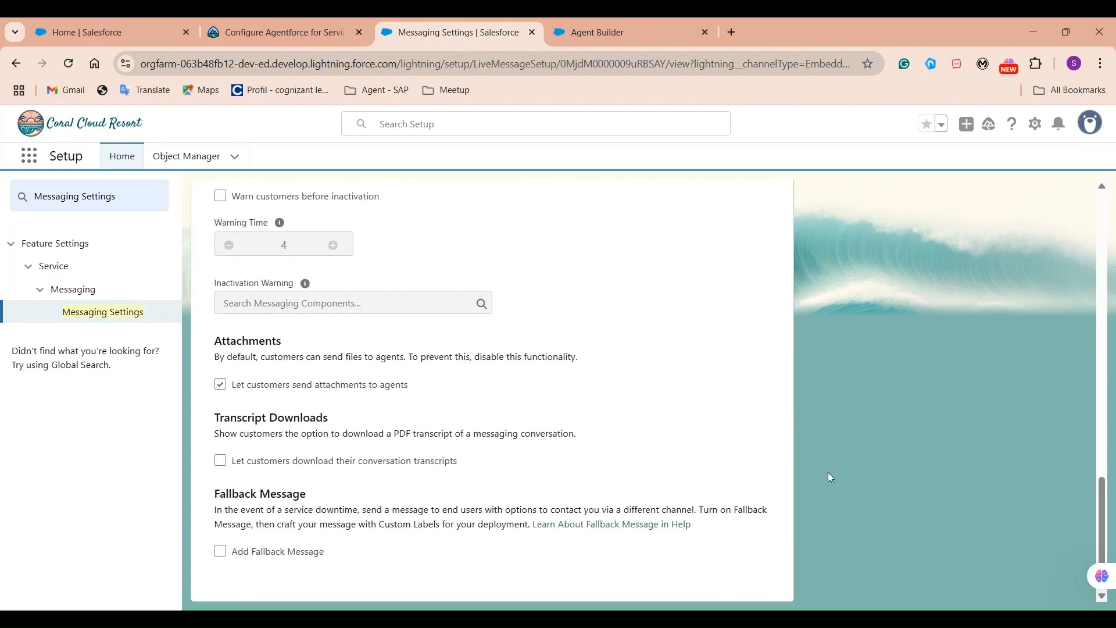
pyautogui.scroll(5, 825, 477)
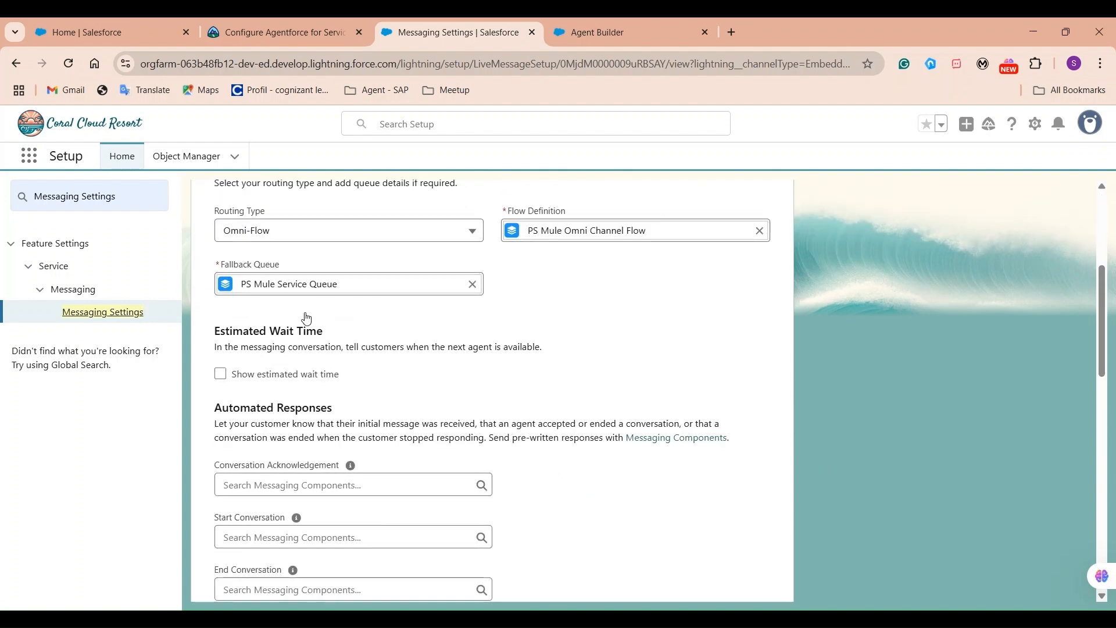
pyautogui.click(123, 312)
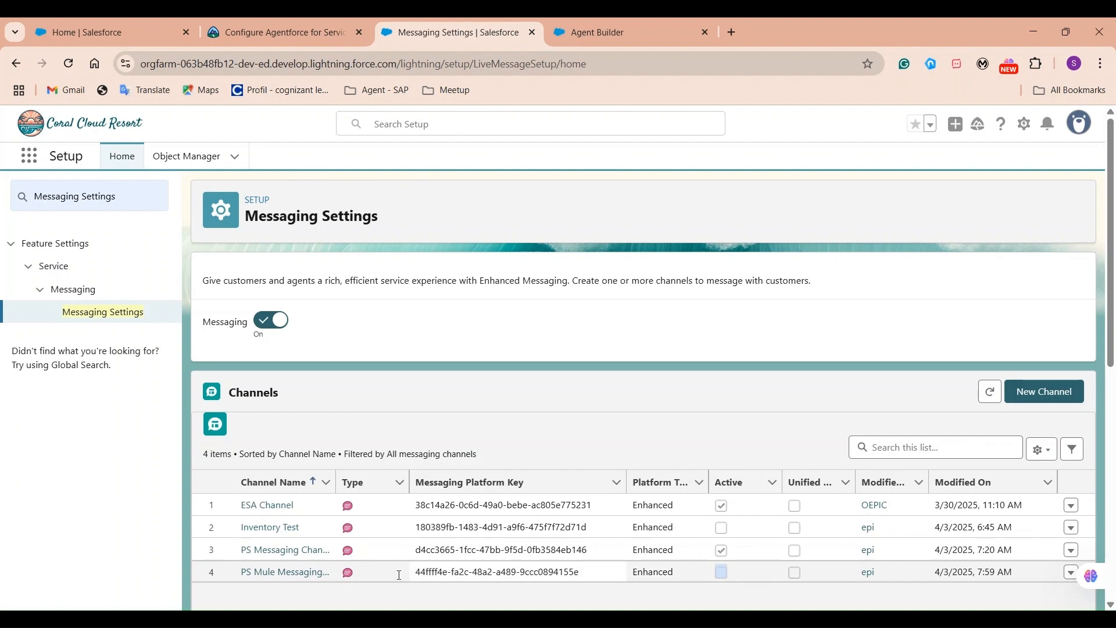
pyautogui.click(309, 572)
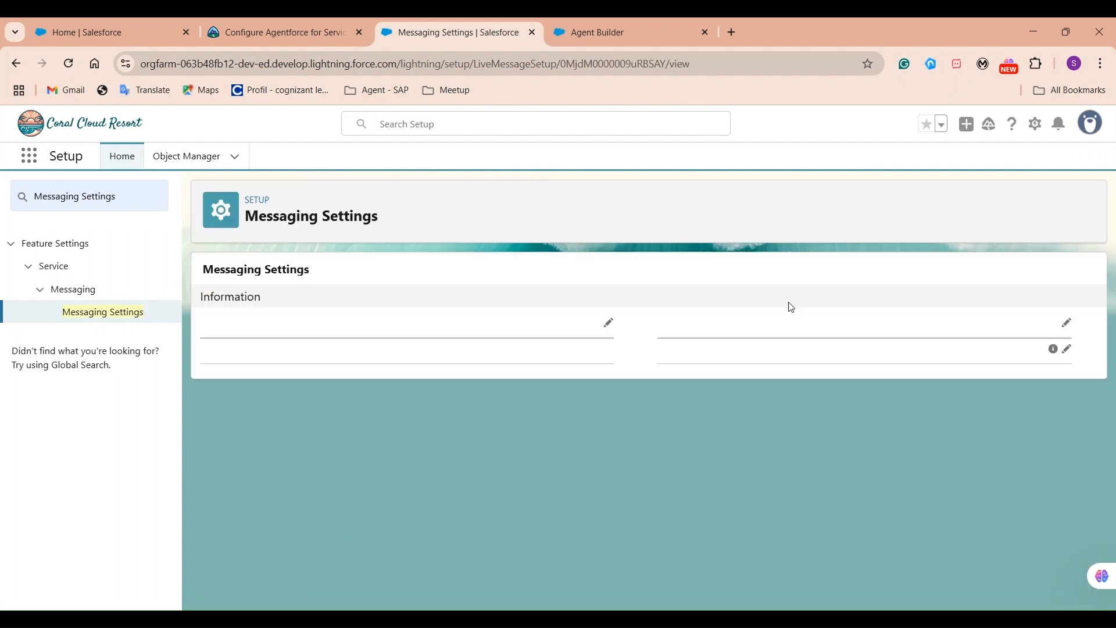
pyautogui.scroll(-6, 541, 421)
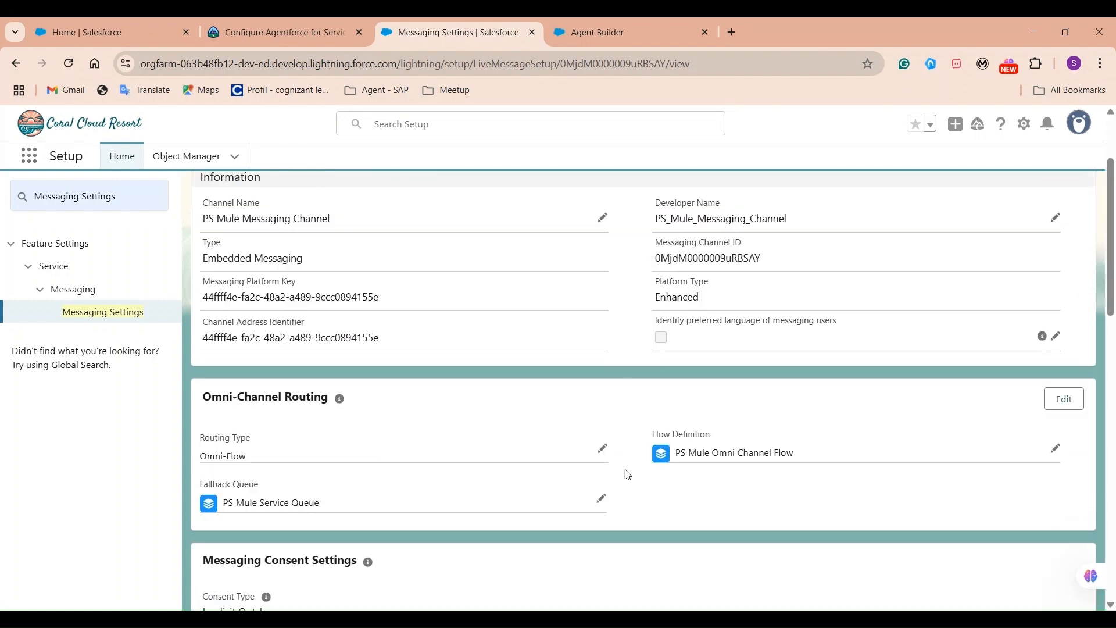
pyautogui.scroll(5, 629, 474)
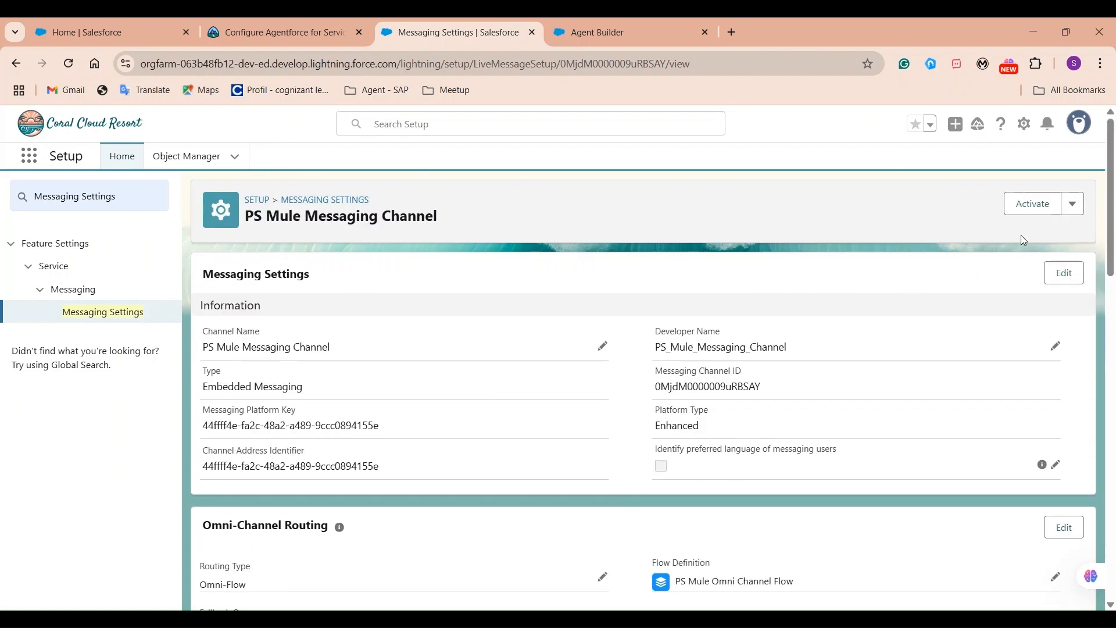
pyautogui.click(1027, 209)
# Search Setup for 'embed' and open the Embedded Service Deployments page.
pyautogui.click(118, 201)
pyautogui.tripleClick(122, 202)
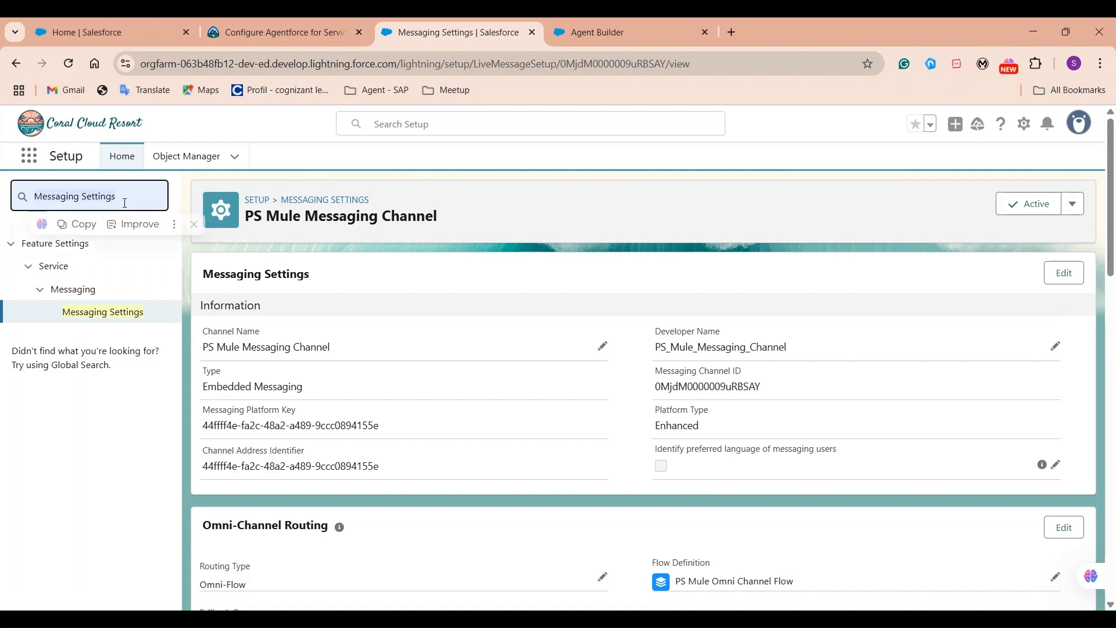
pyautogui.press('BackSpace')
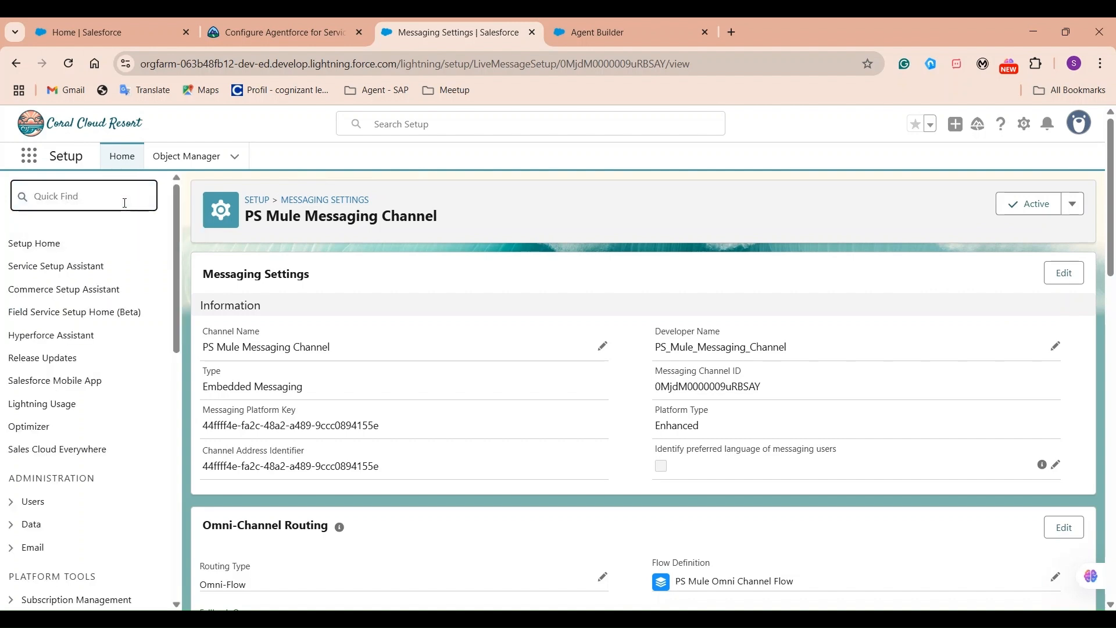
pyautogui.write('em')
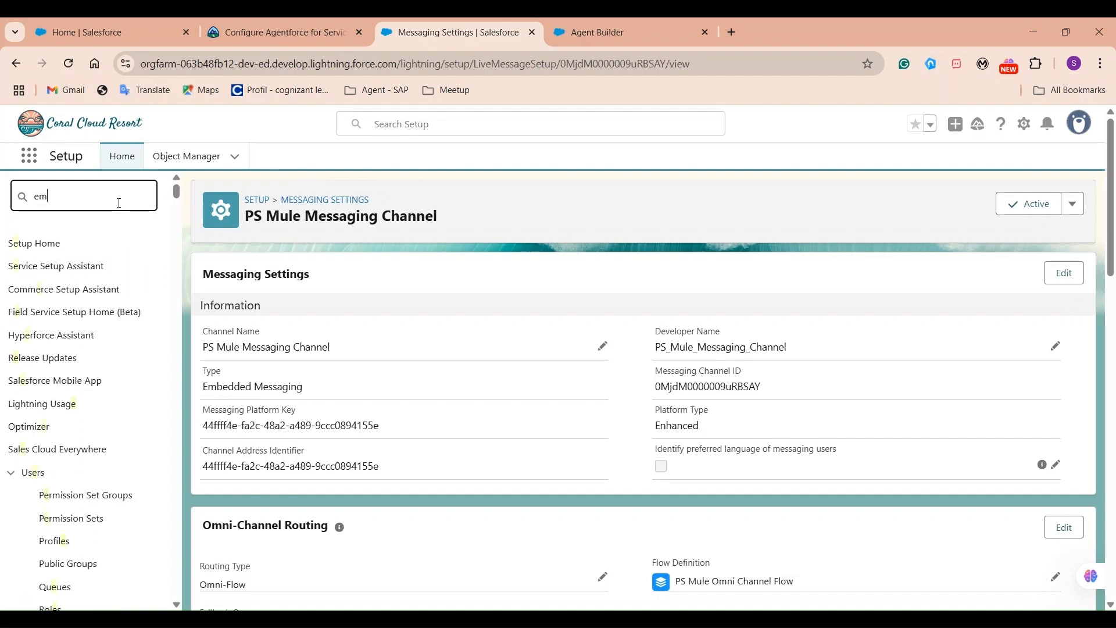
pyautogui.write('bed')
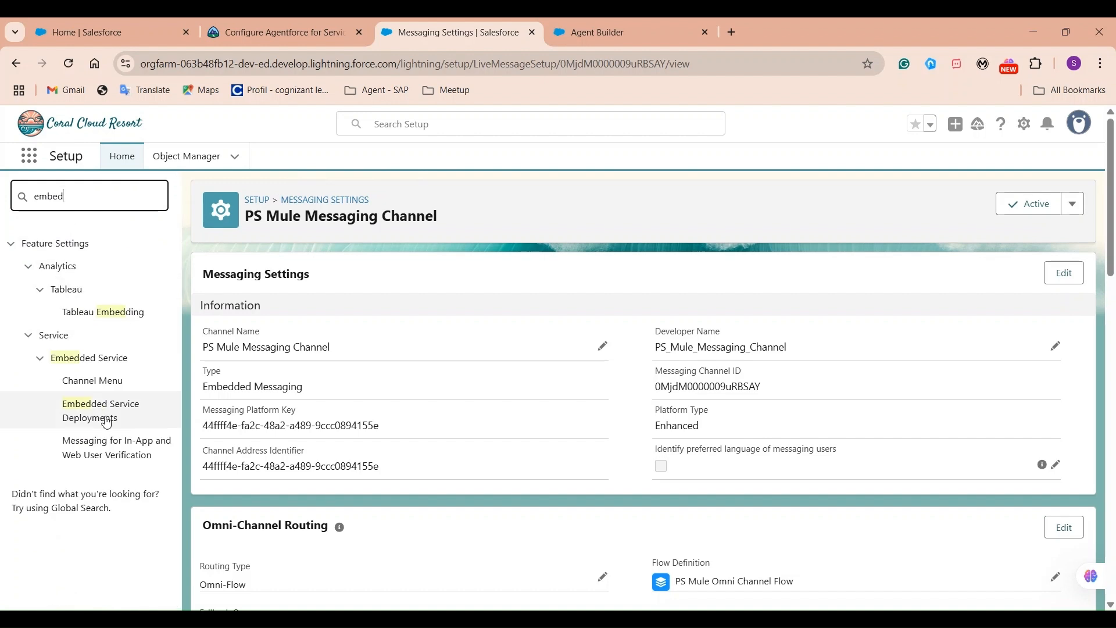
pyautogui.click(107, 414)
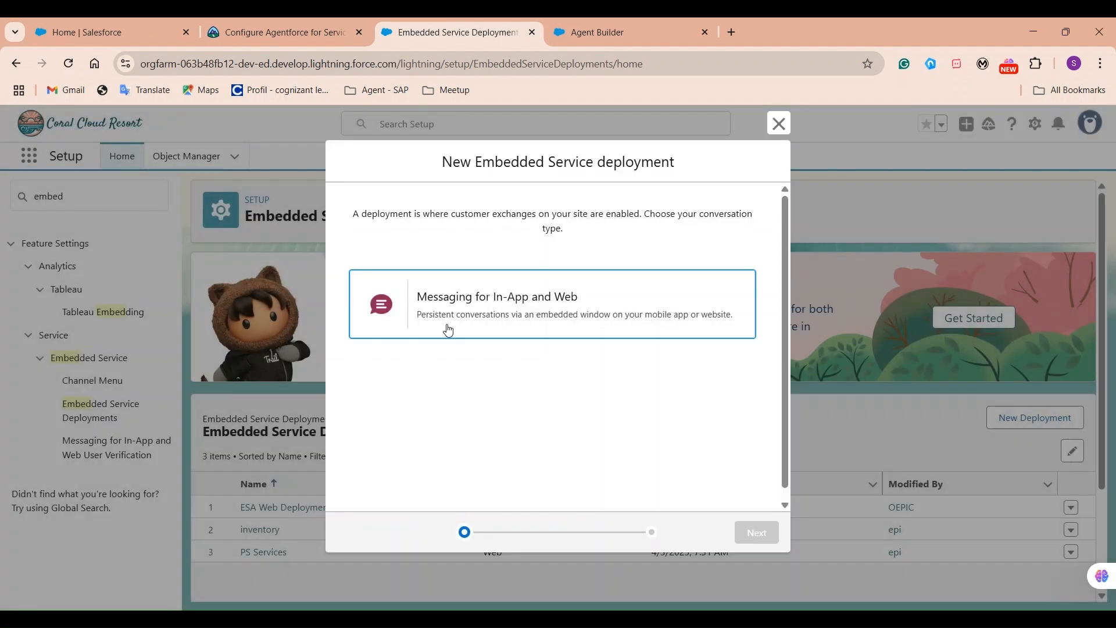
# Choose Messaging for In-App and Web, then Web, as the deployment type.
pyautogui.click(472, 324)
pyautogui.click(753, 532)
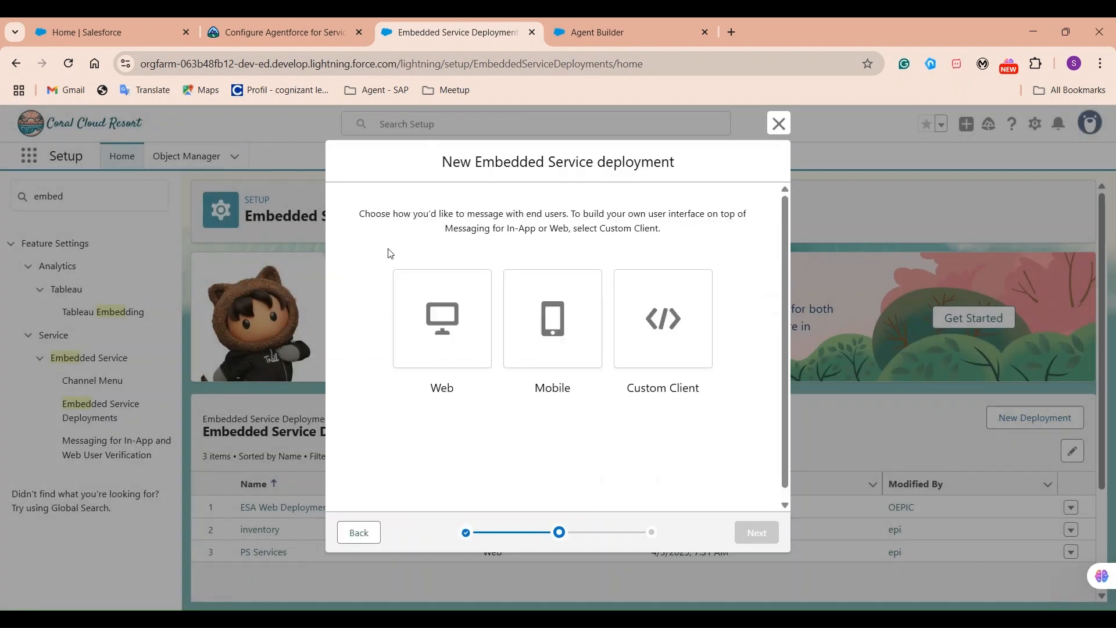
pyautogui.moveTo(389, 252); pyautogui.dragTo(740, 468)
pyautogui.click(738, 467)
pyautogui.click(422, 333)
pyautogui.click(756, 533)
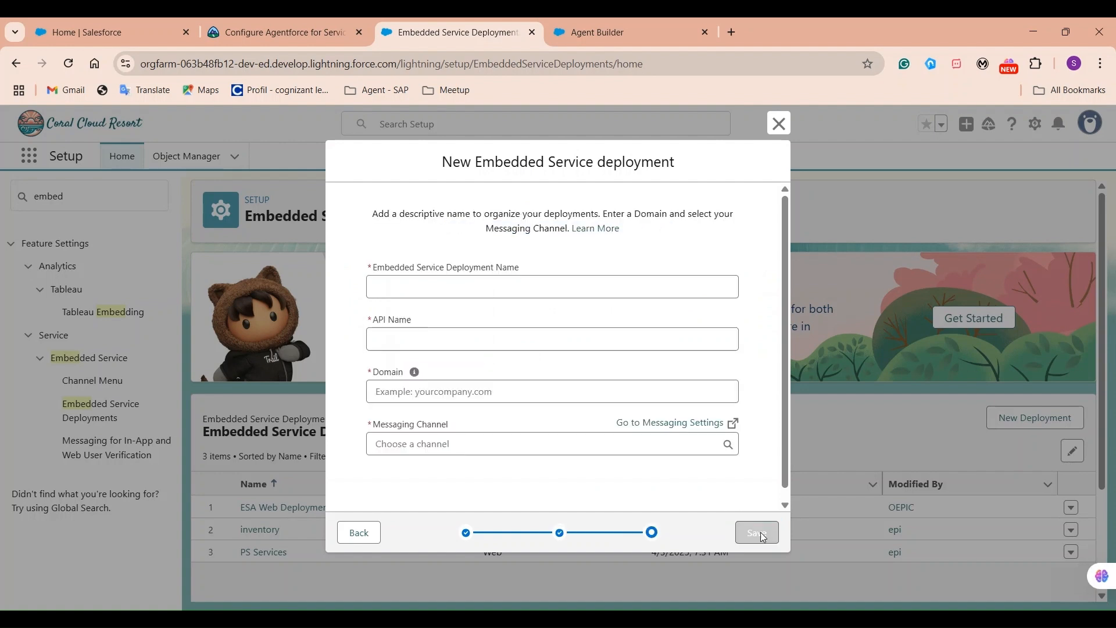
# Name the deployment 'PS Mule Embed Service' and move to the empty Domain field.
pyautogui.click(441, 285)
pyautogui.write('P')
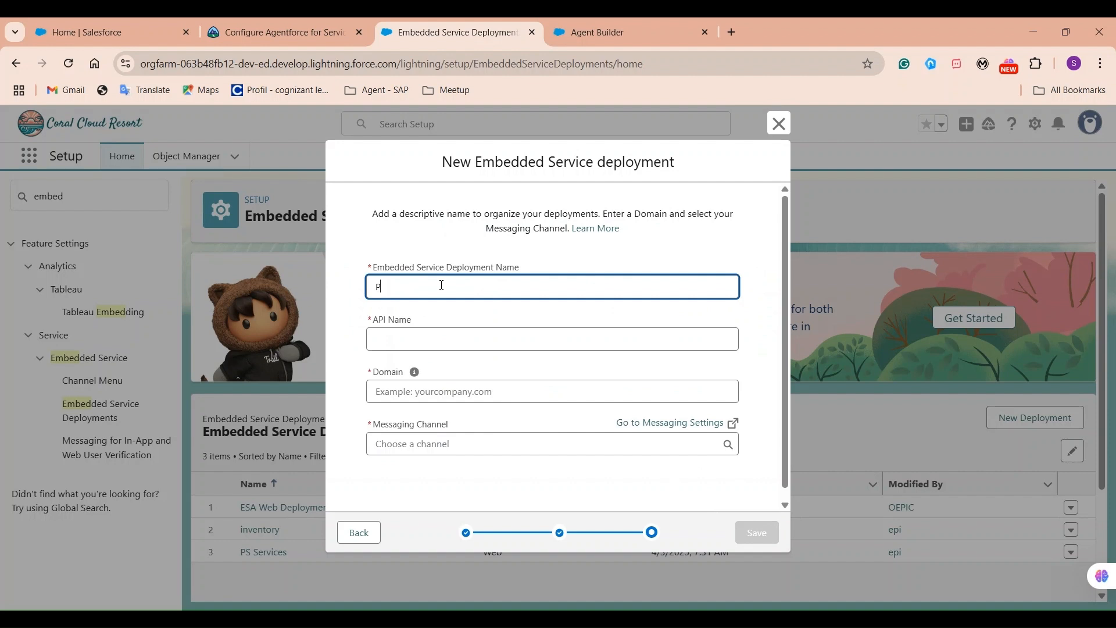
pyautogui.write('S Mule Embed Services')
pyautogui.click(695, 238)
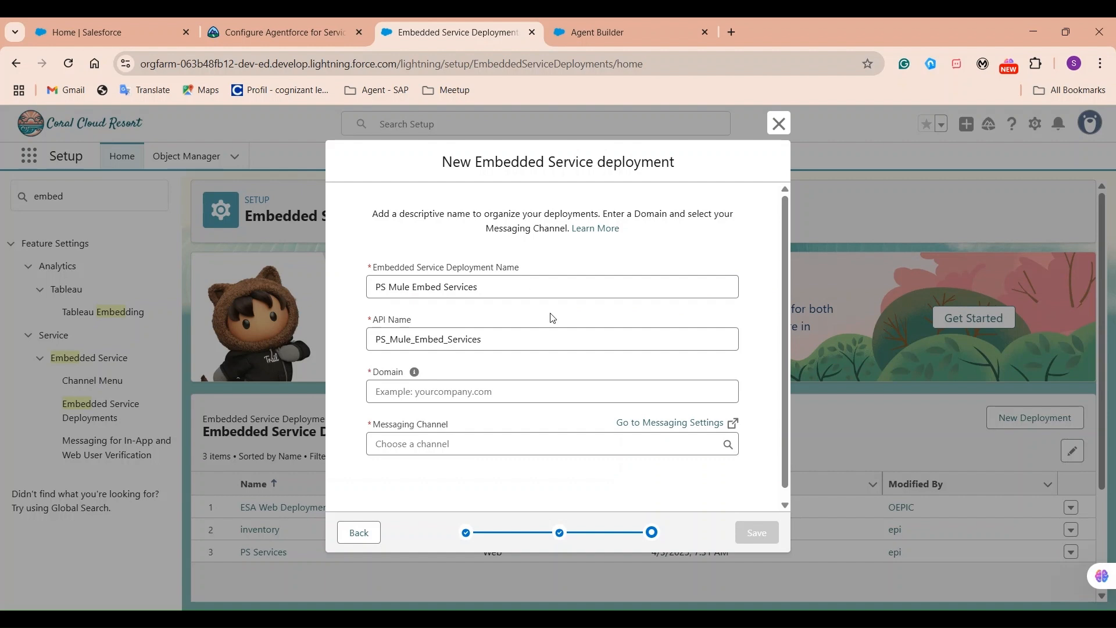
pyautogui.click(458, 393)
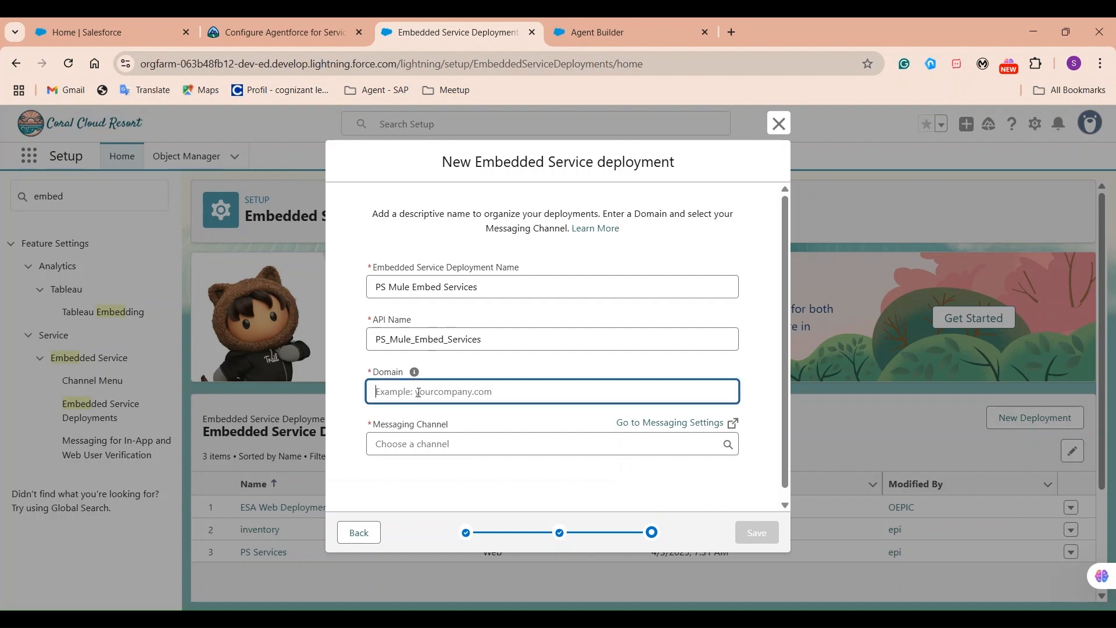
pyautogui.moveTo(374, 372); pyautogui.dragTo(401, 374)
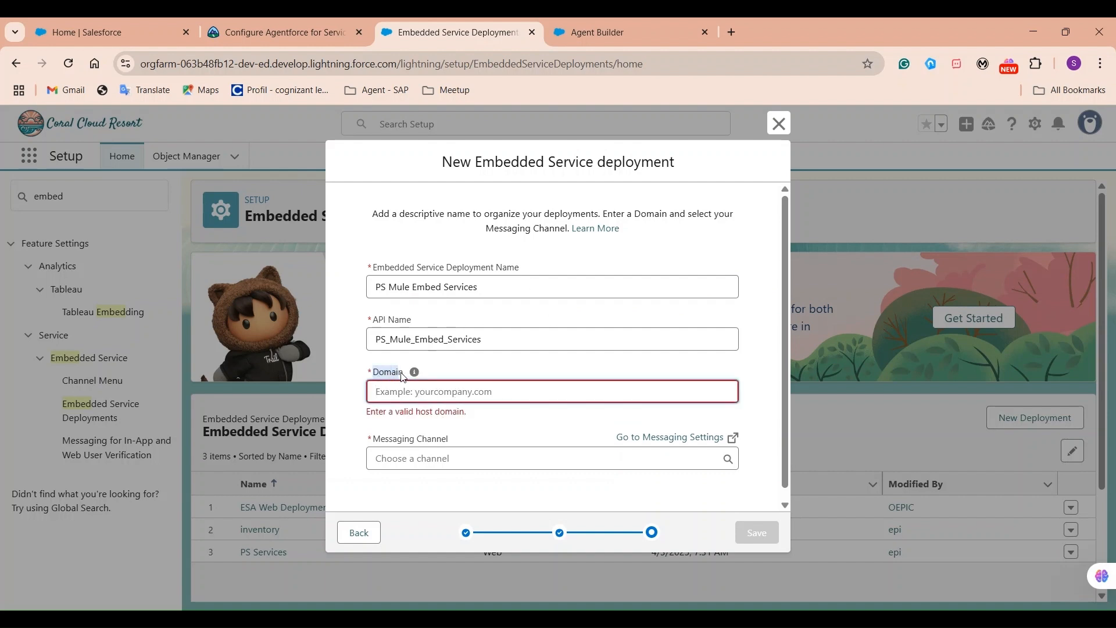
pyautogui.click(585, 389)
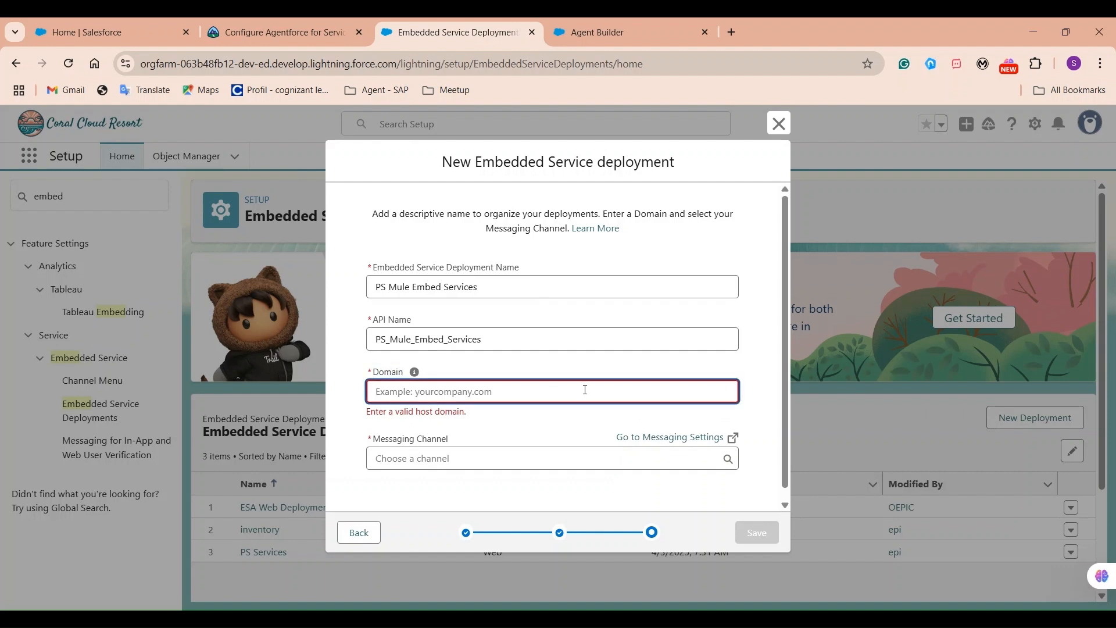
pyautogui.click(729, 370)
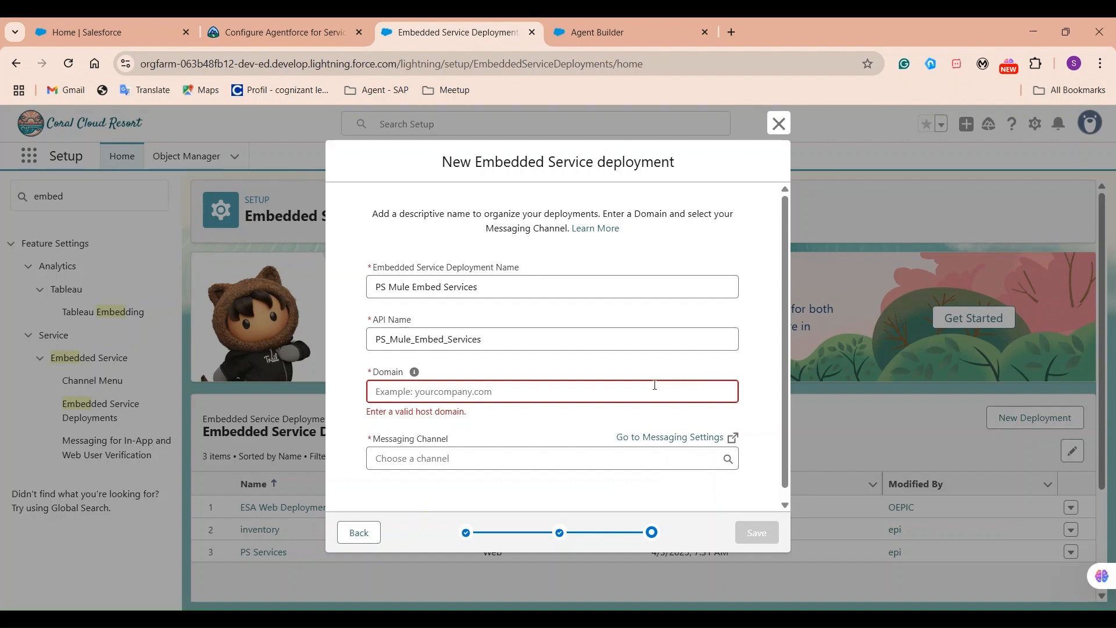
pyautogui.click(611, 394)
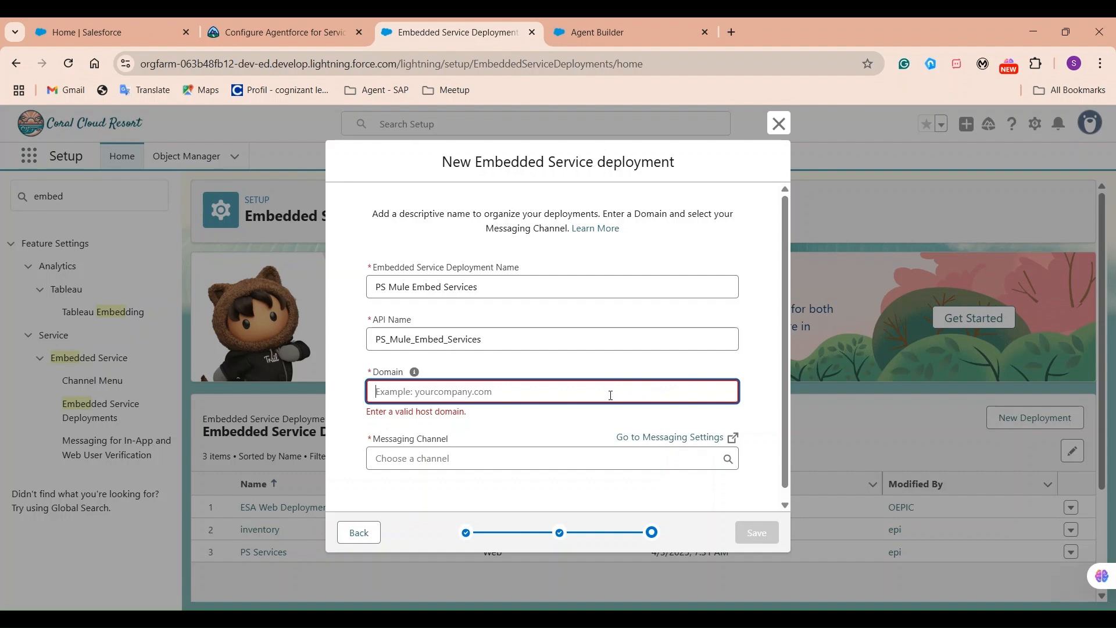
pyautogui.rightClick(484, 36)
# In a duplicated tab, copy the default site domain from Digital Experiences Settings, then search 'cors'.
pyautogui.click(551, 171)
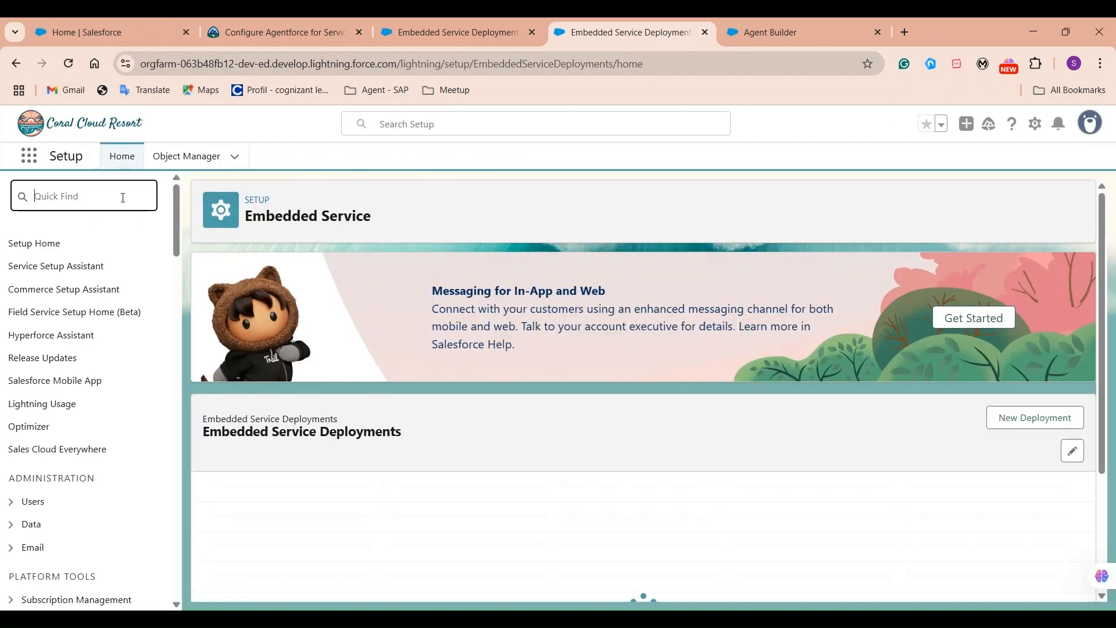
pyautogui.write('de')
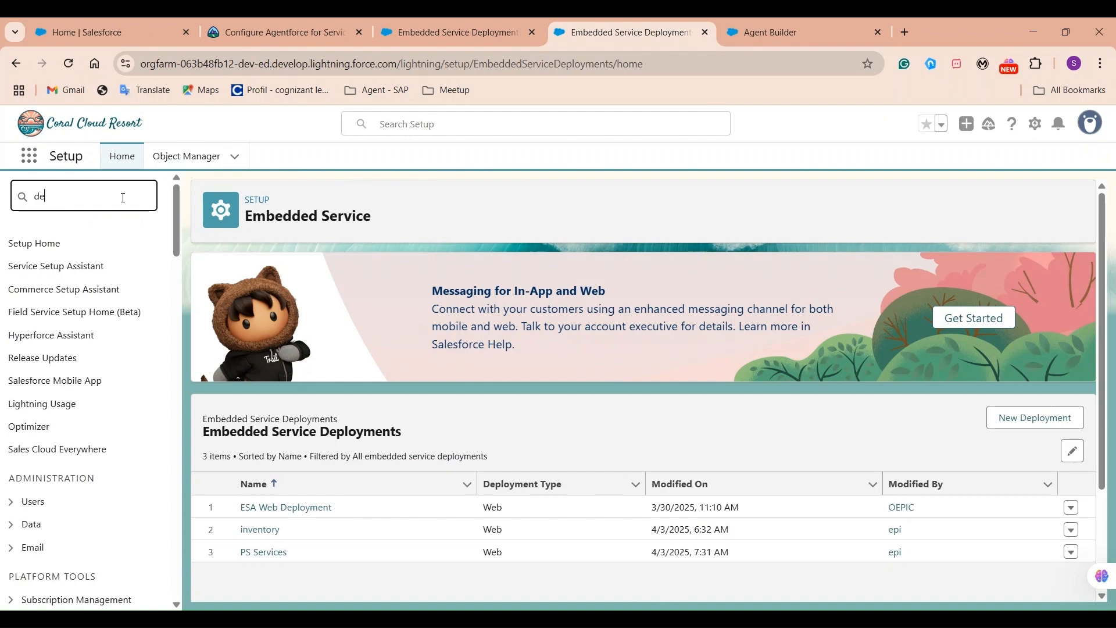
pyautogui.write('igita')
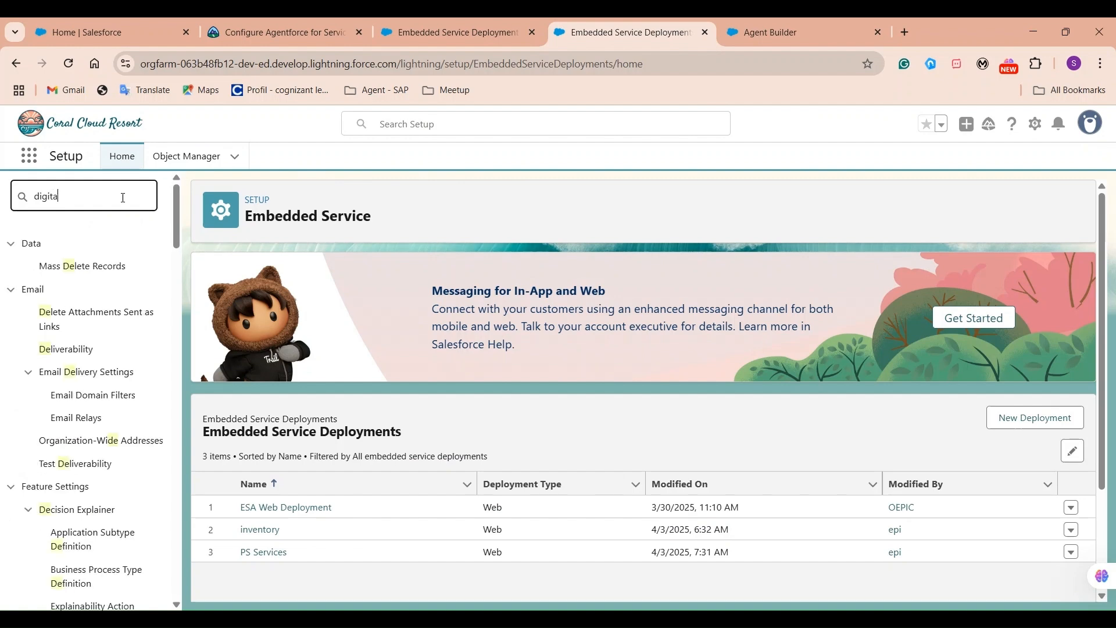
pyautogui.write('l')
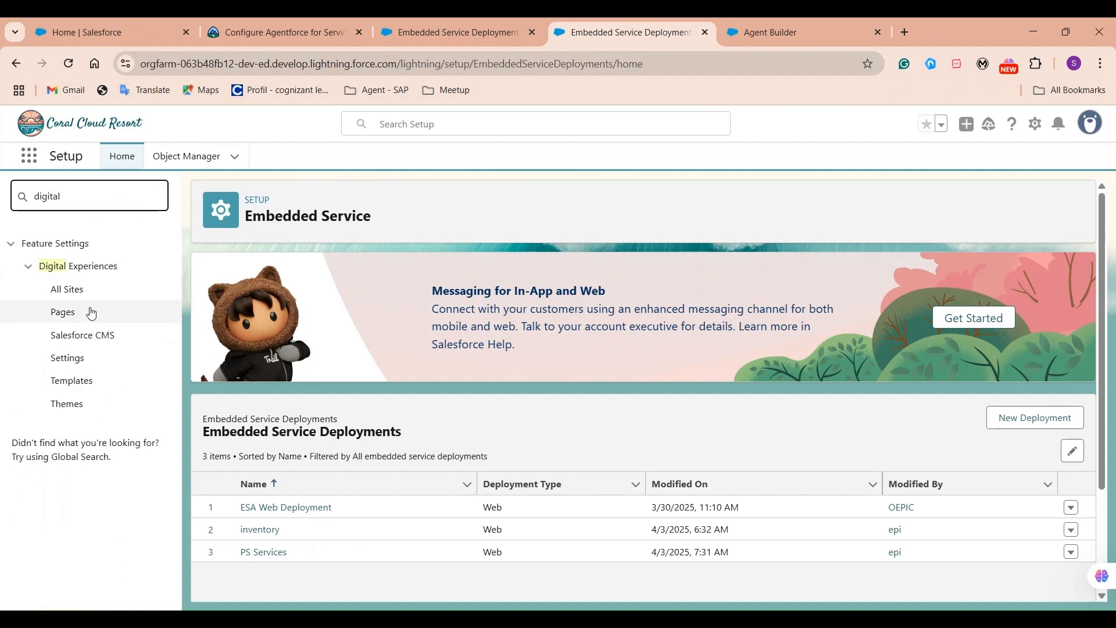
pyautogui.click(65, 359)
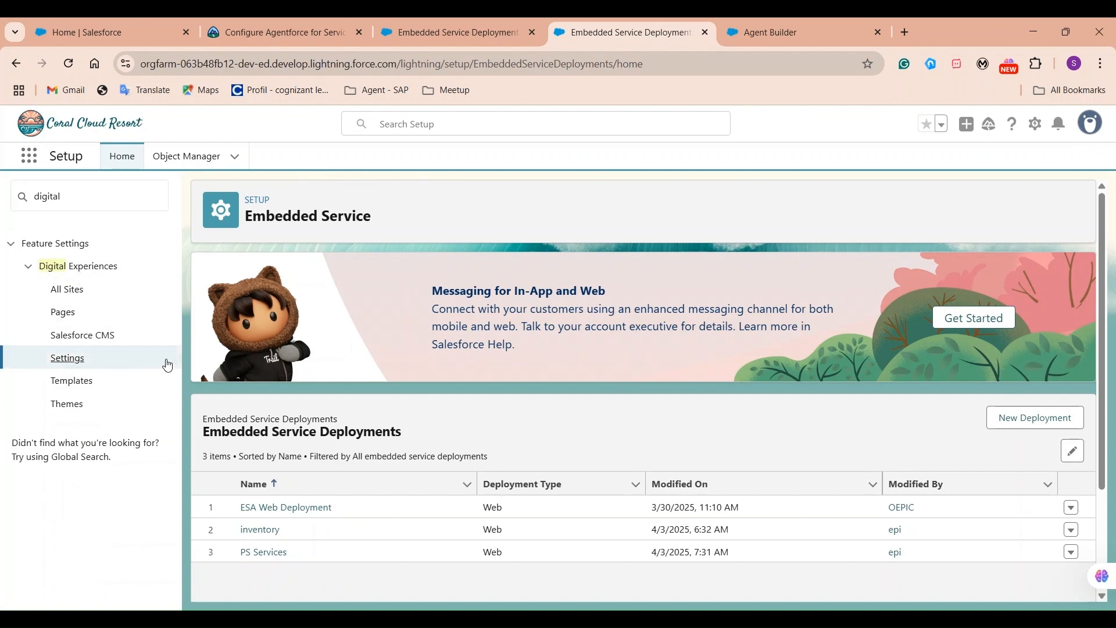
pyautogui.click(68, 356)
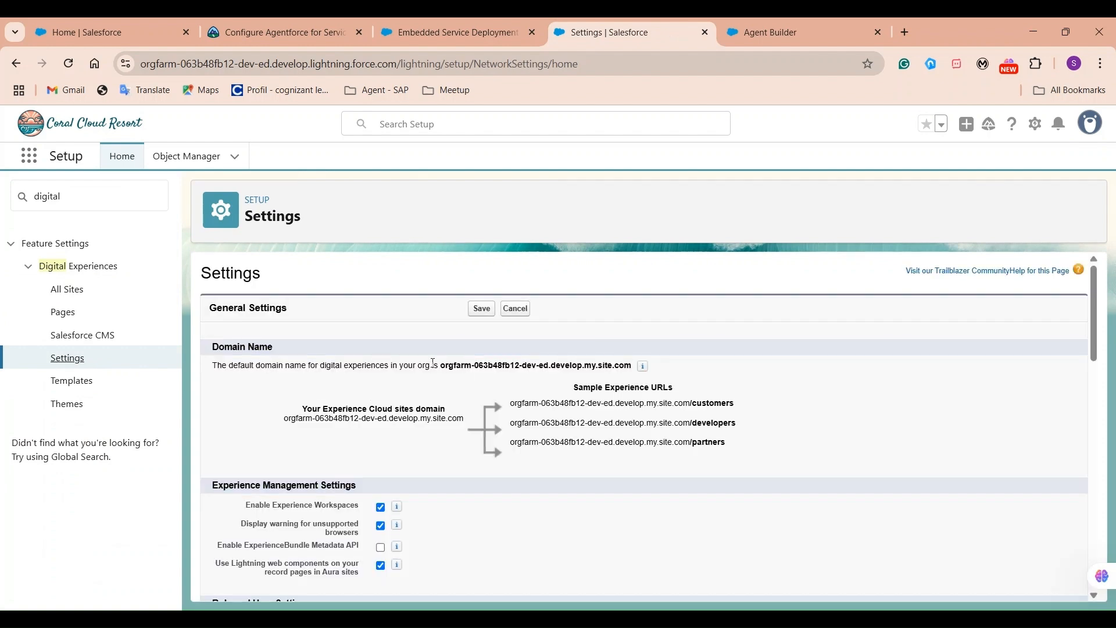
pyautogui.moveTo(443, 365); pyautogui.dragTo(631, 365)
pyautogui.hotkey('ctrl', 'c')
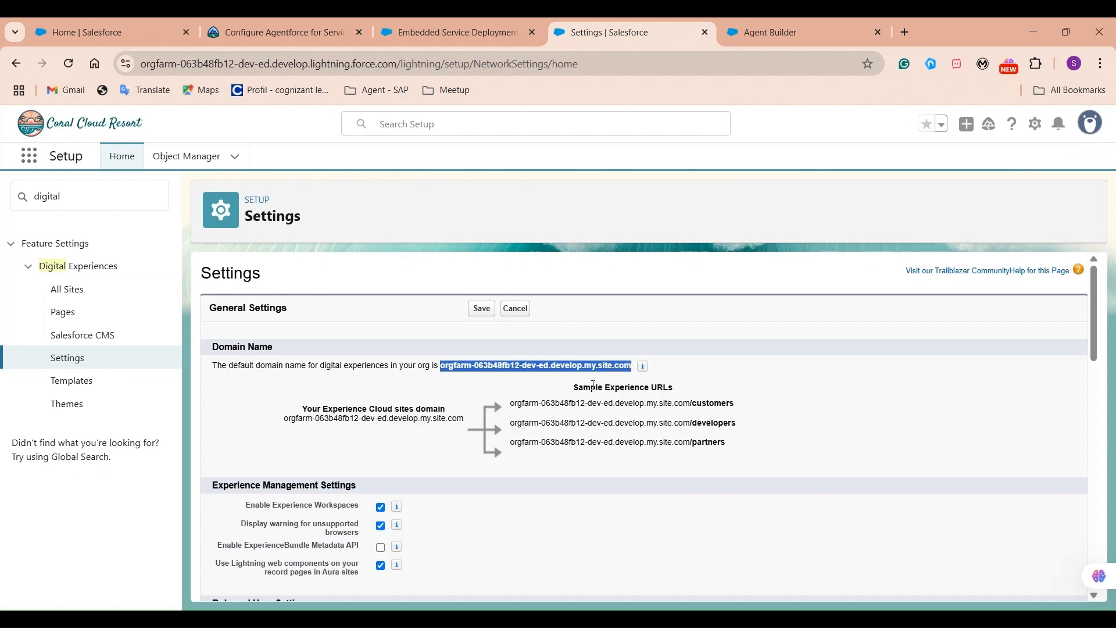
pyautogui.doubleClick(82, 195)
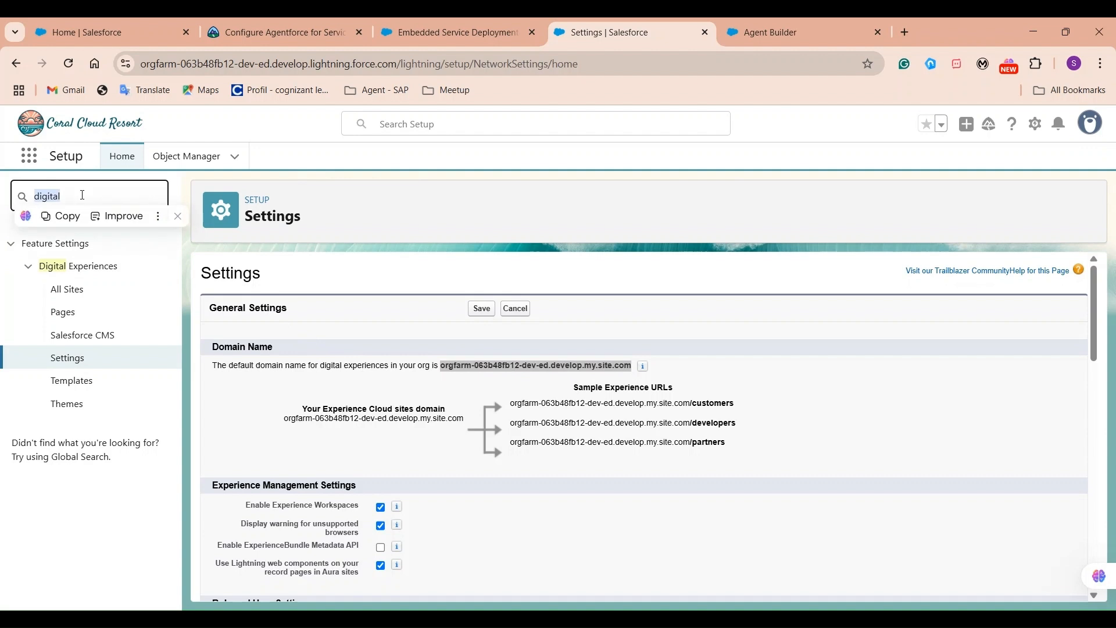
pyautogui.write('co')
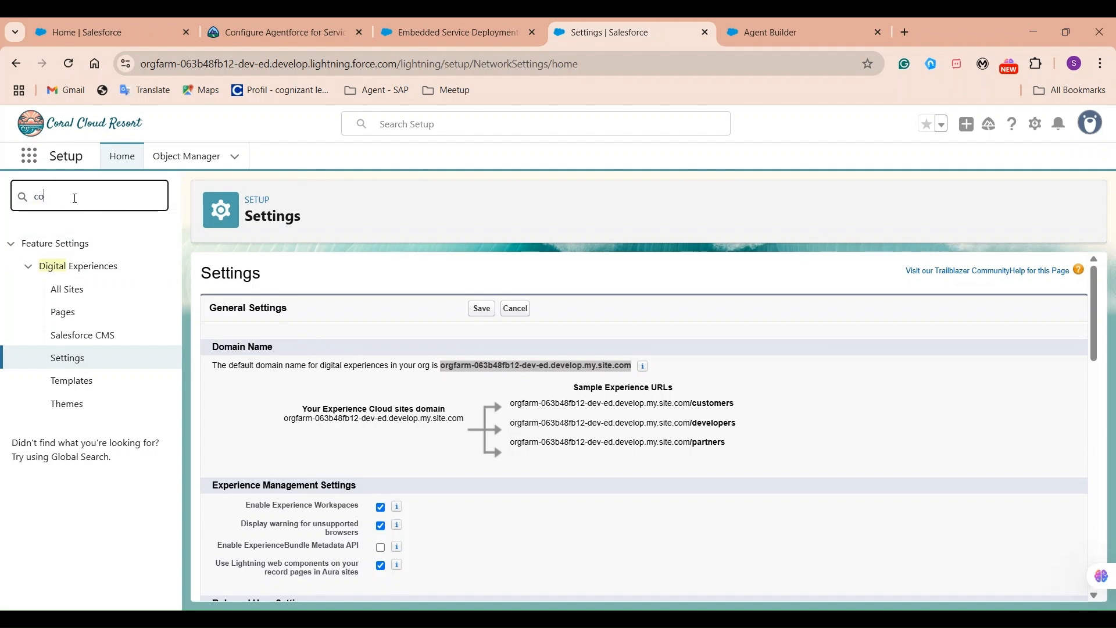
pyautogui.write('rs')
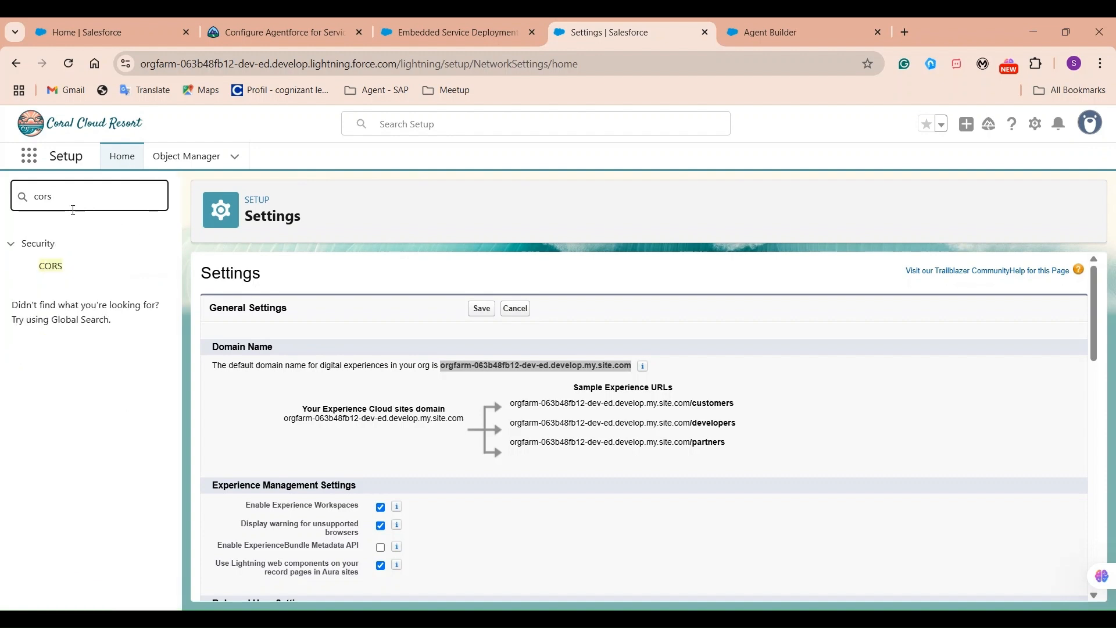
# On the CORS page, search the allowed origins for the pasted site domain.
pyautogui.click(56, 266)
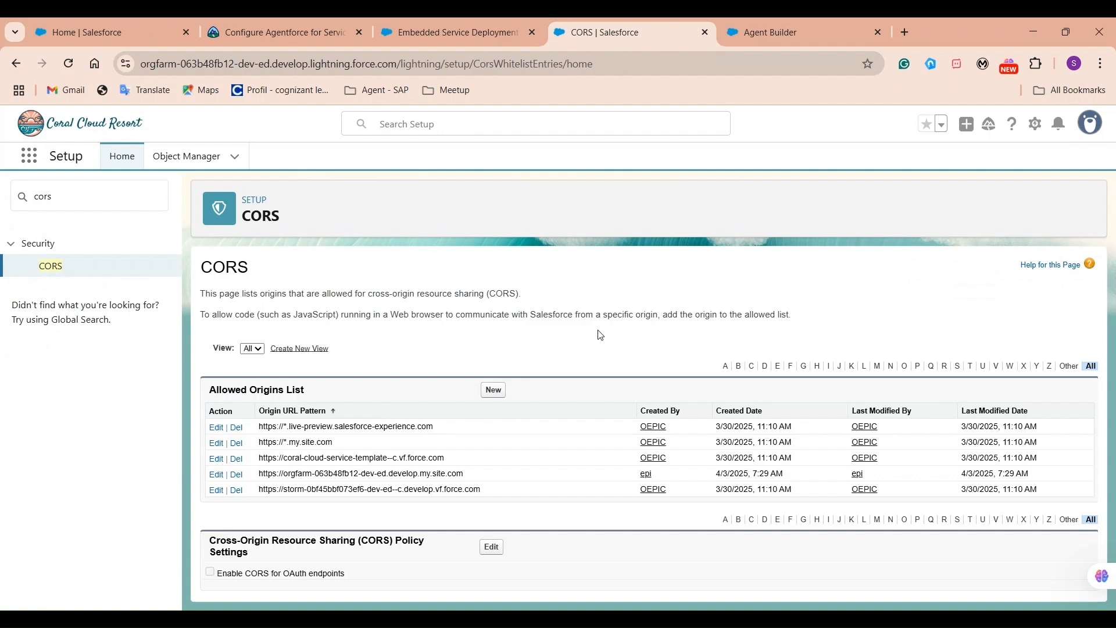
pyautogui.hotkey('ctrl', 'f')
pyautogui.hotkey('ctrl', 'v')
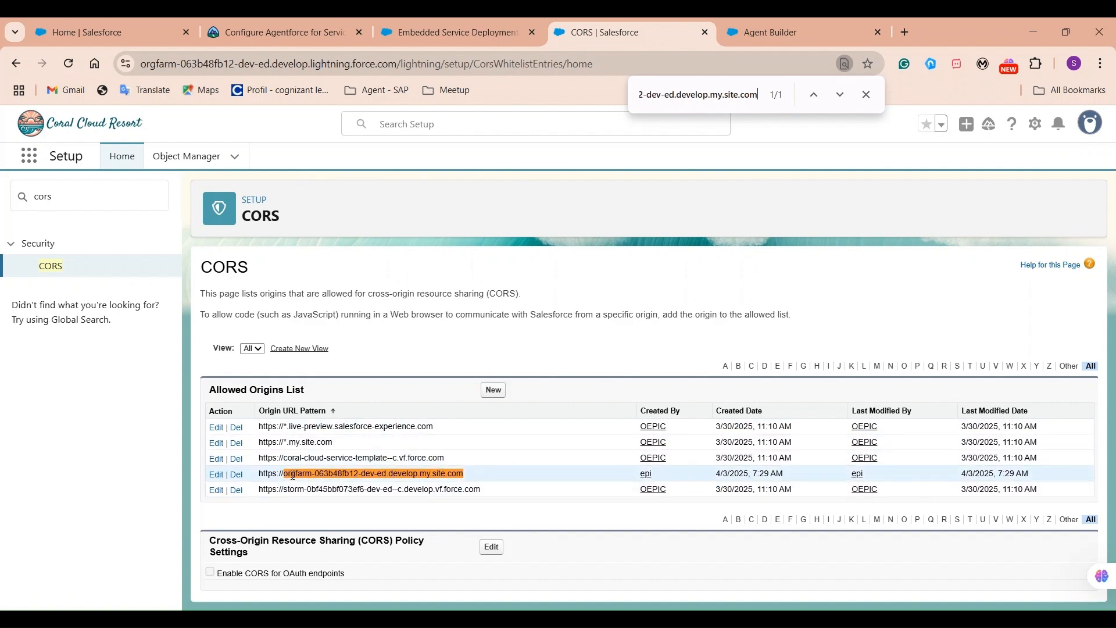
# Start adding the site URL as a new allowed origin, then cancel because it is already listed.
pyautogui.click(492, 390)
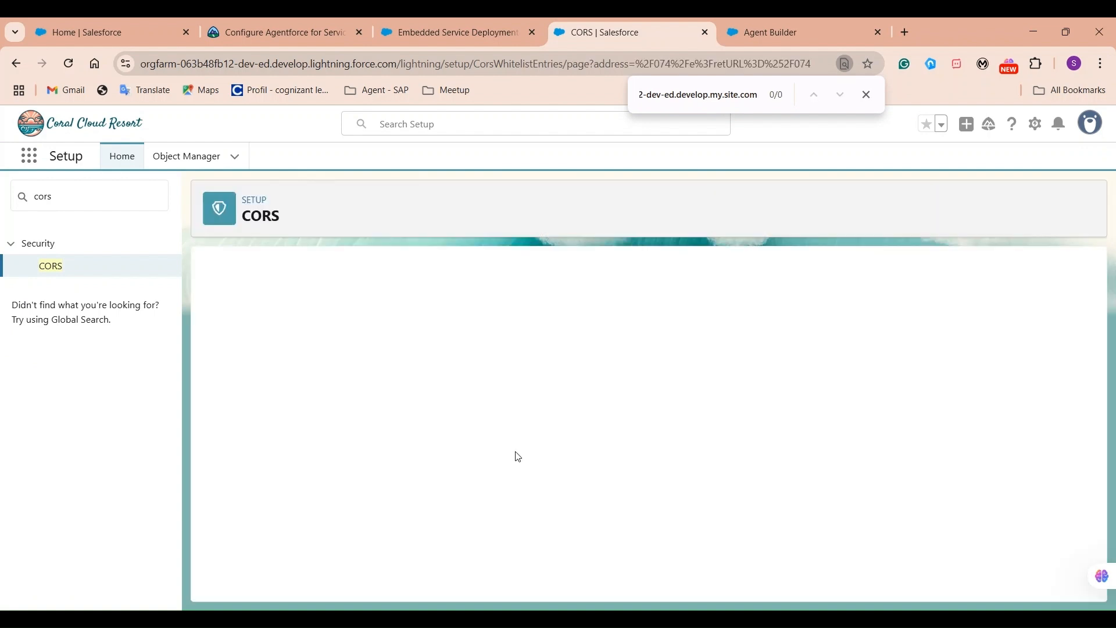
pyautogui.click(381, 400)
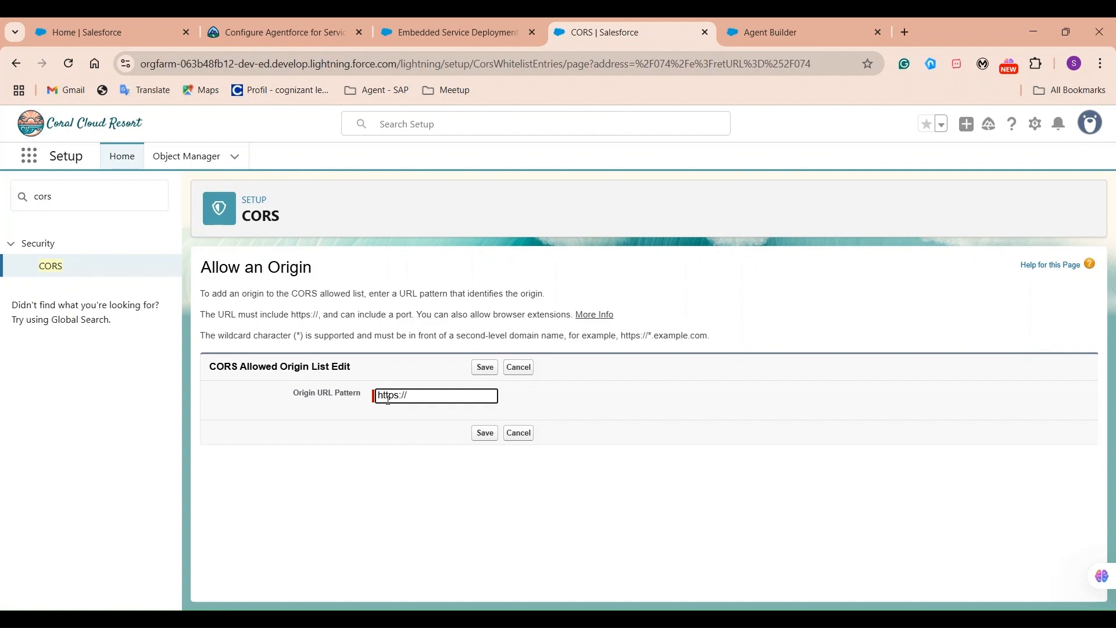
pyautogui.hotkey('ctrl', 'v')
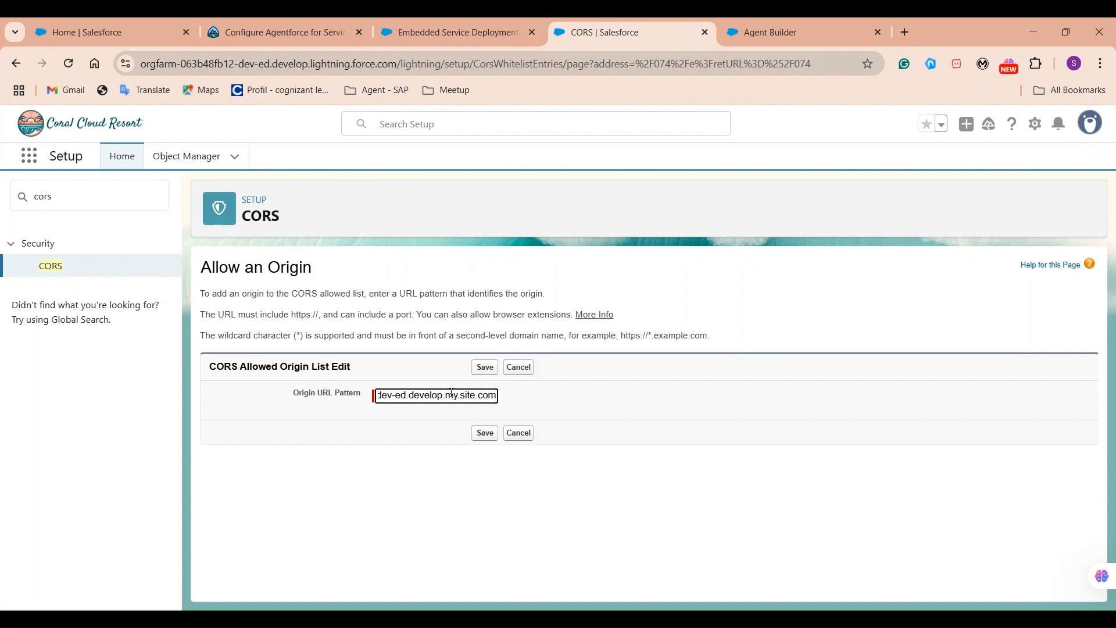
pyautogui.click(529, 435)
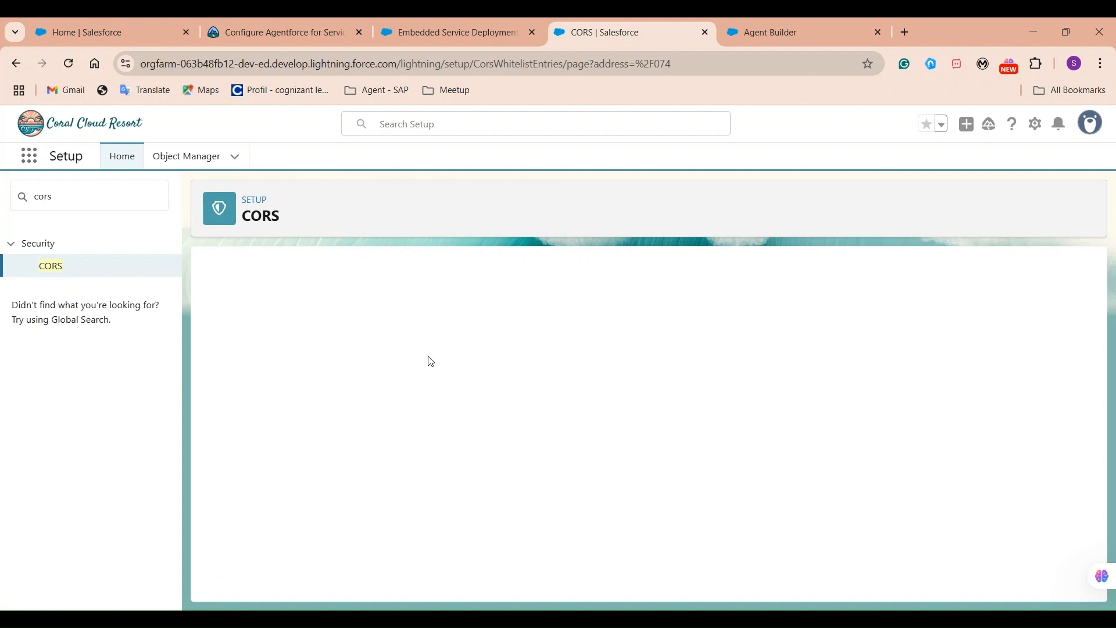
# Select the existing develop.my.site.com origin in the list and clear the Quick Find box.
pyautogui.hotkey('ctrl', 'f')
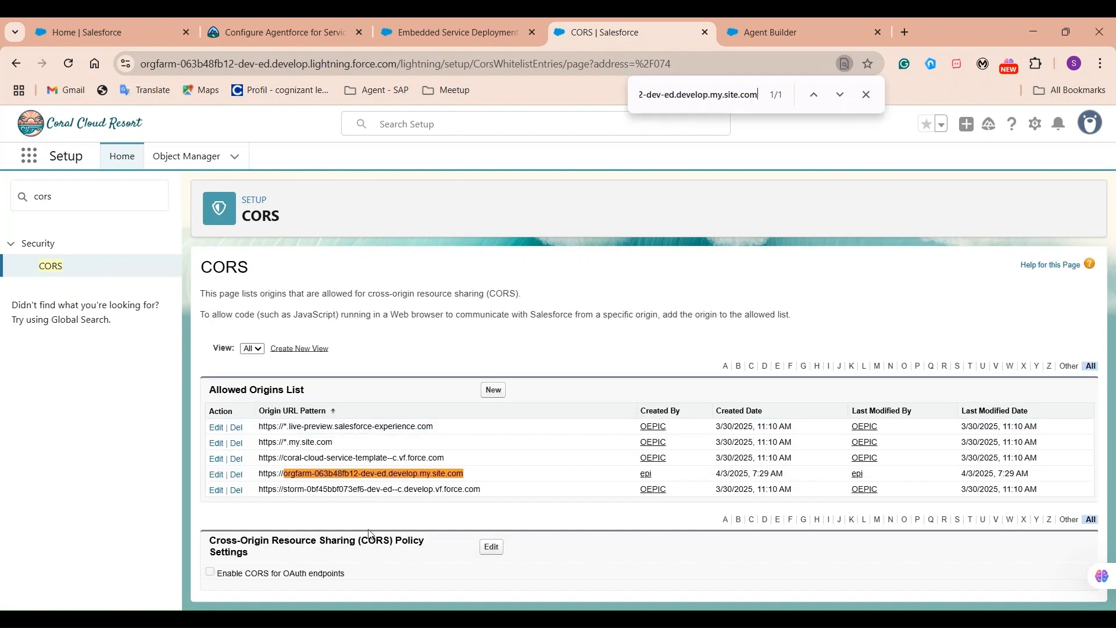
pyautogui.moveTo(259, 473); pyautogui.dragTo(489, 472)
pyautogui.hotkey('ctrl', 'c')
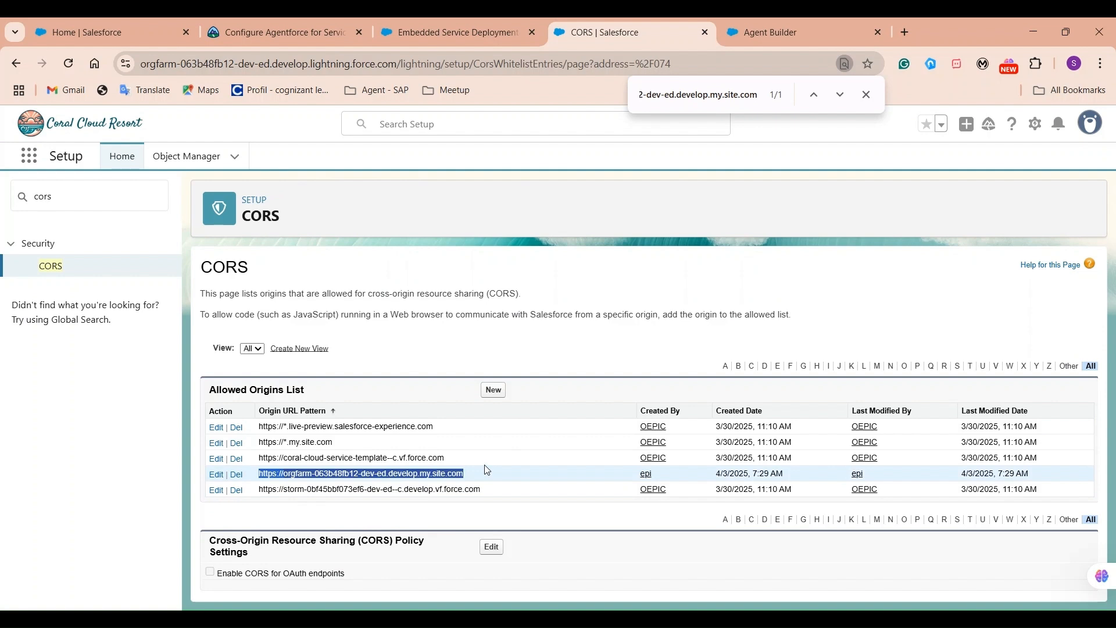
pyautogui.moveTo(288, 221); pyautogui.dragTo(247, 216)
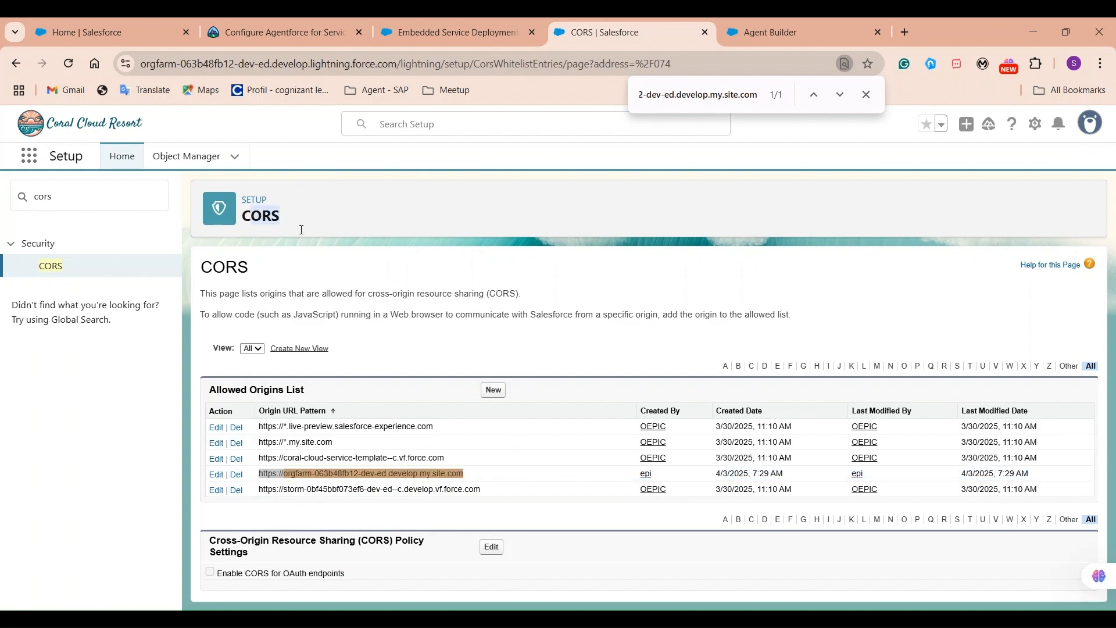
pyautogui.doubleClick(108, 202)
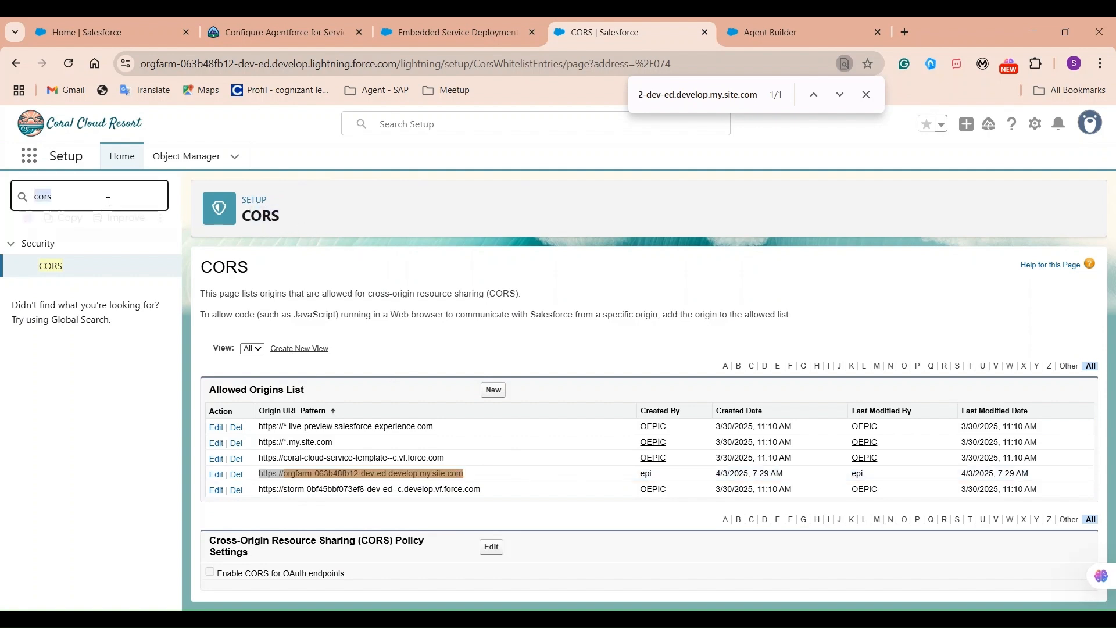
pyautogui.press('BackSpace')
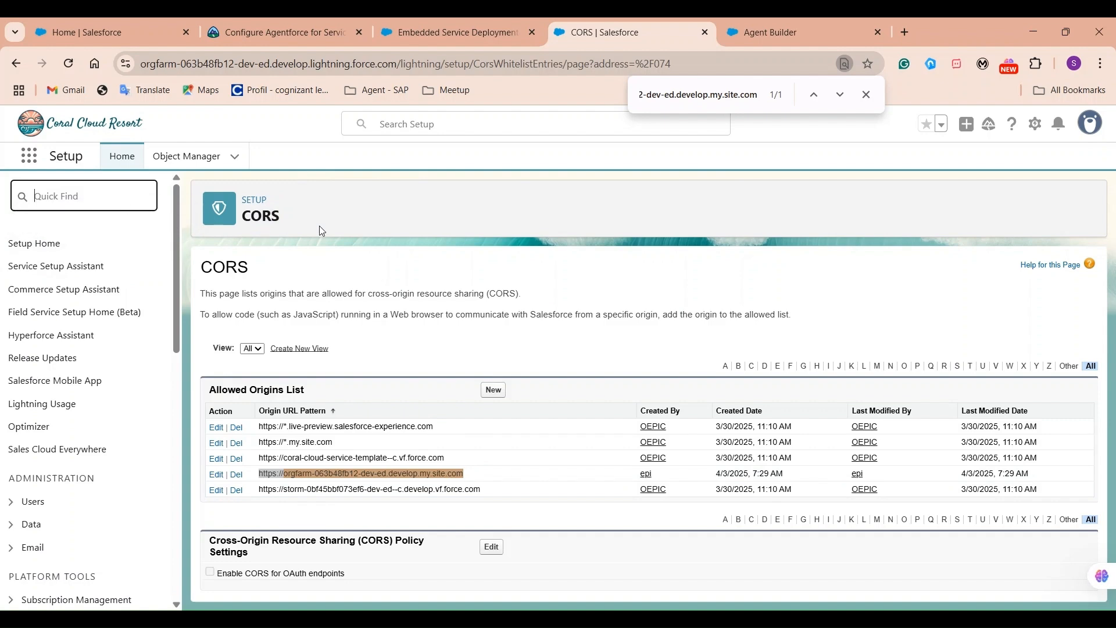
pyautogui.click(321, 227)
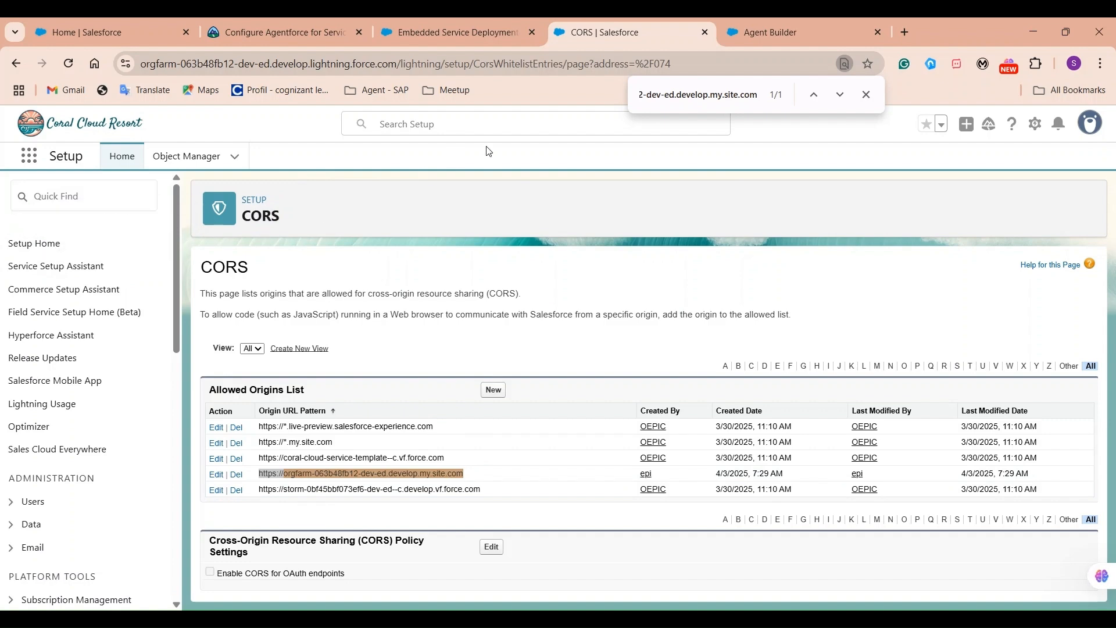
# Paste the site domain into Domain, choose PS Mule Messaging Channel, and save the deployment.
pyautogui.click(469, 25)
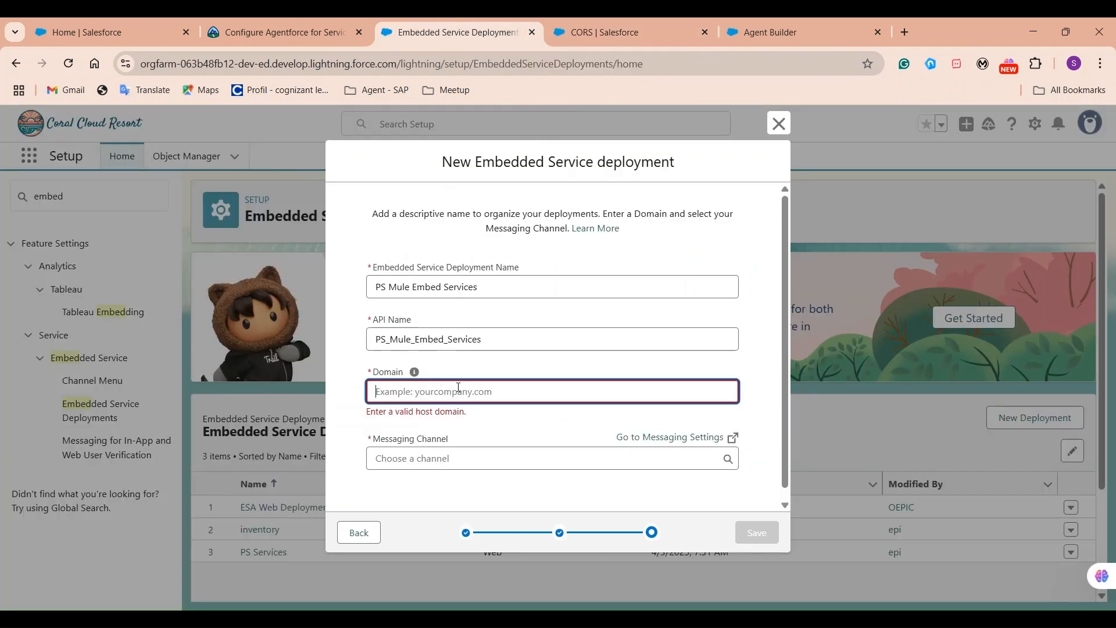
pyautogui.hotkey('ctrl', 'v')
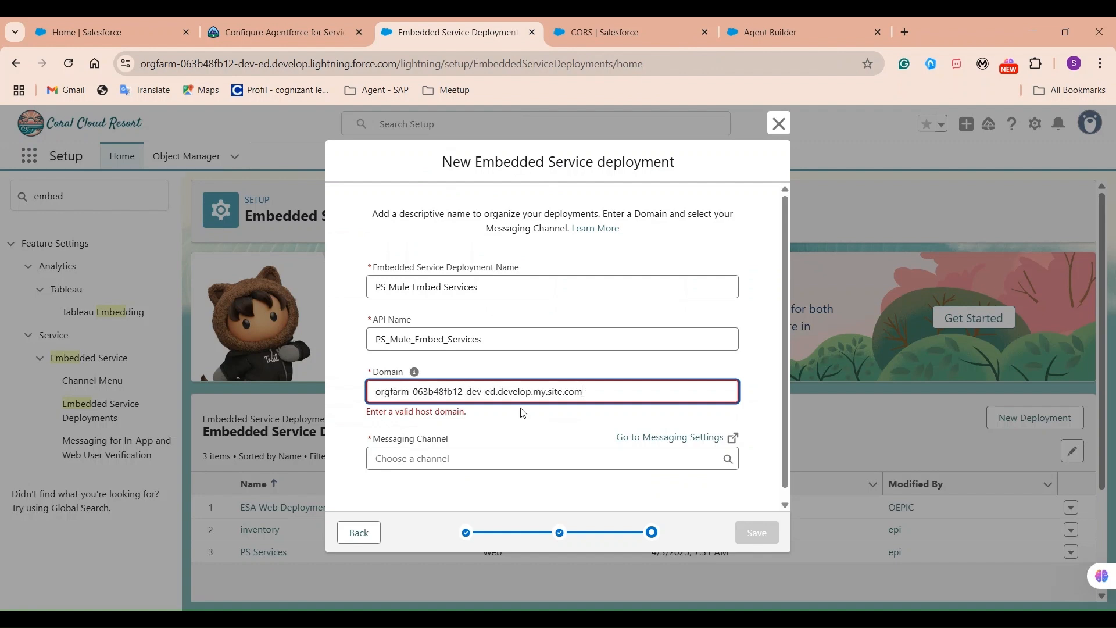
pyautogui.click(459, 455)
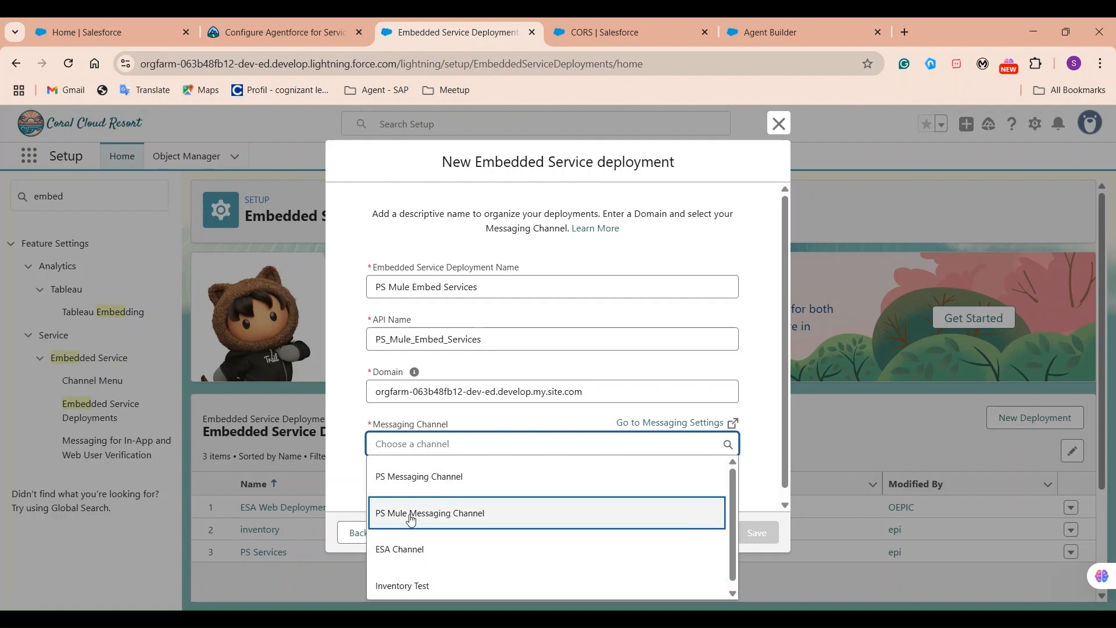
pyautogui.click(444, 523)
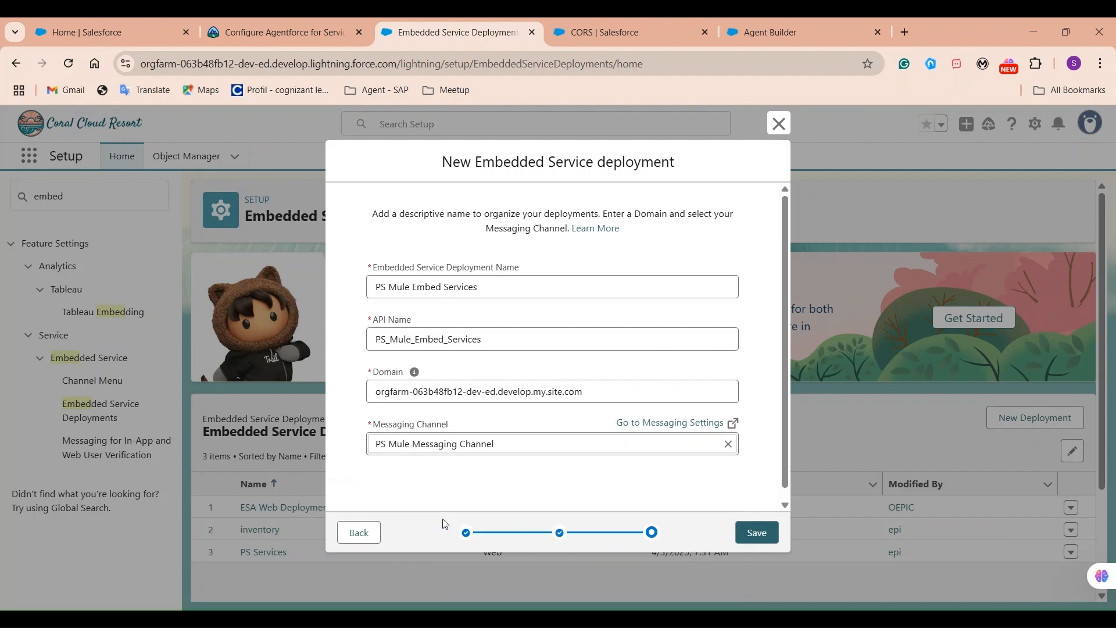
pyautogui.click(757, 532)
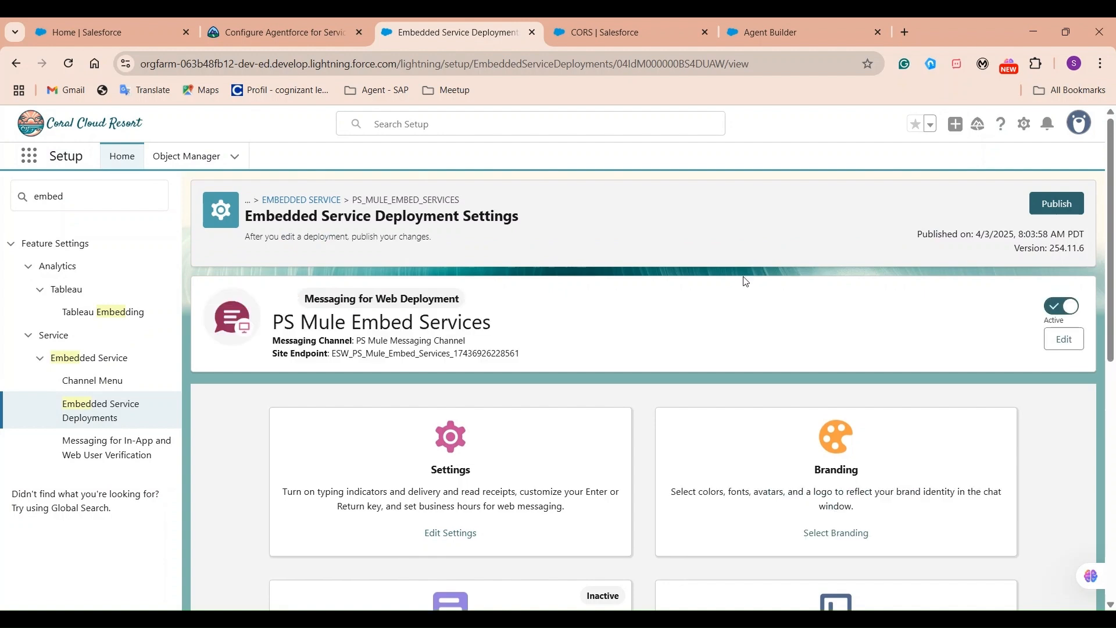
# Review the deployment settings by highlighting the messaging channel name.
pyautogui.moveTo(356, 343); pyautogui.dragTo(497, 347)
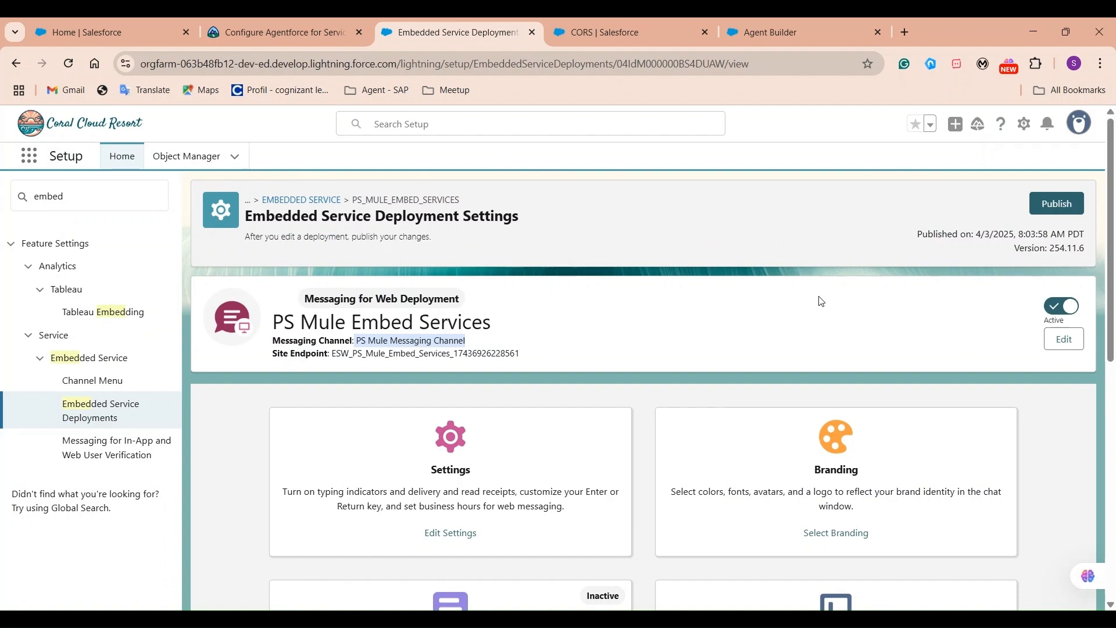
pyautogui.click(615, 329)
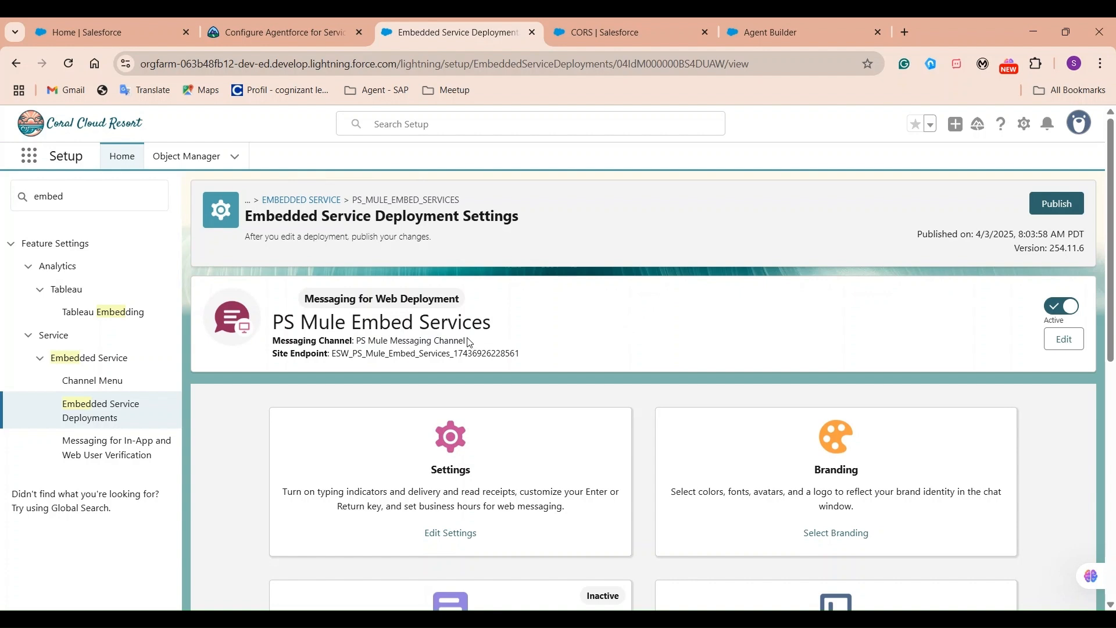
pyautogui.moveTo(376, 340); pyautogui.dragTo(461, 344)
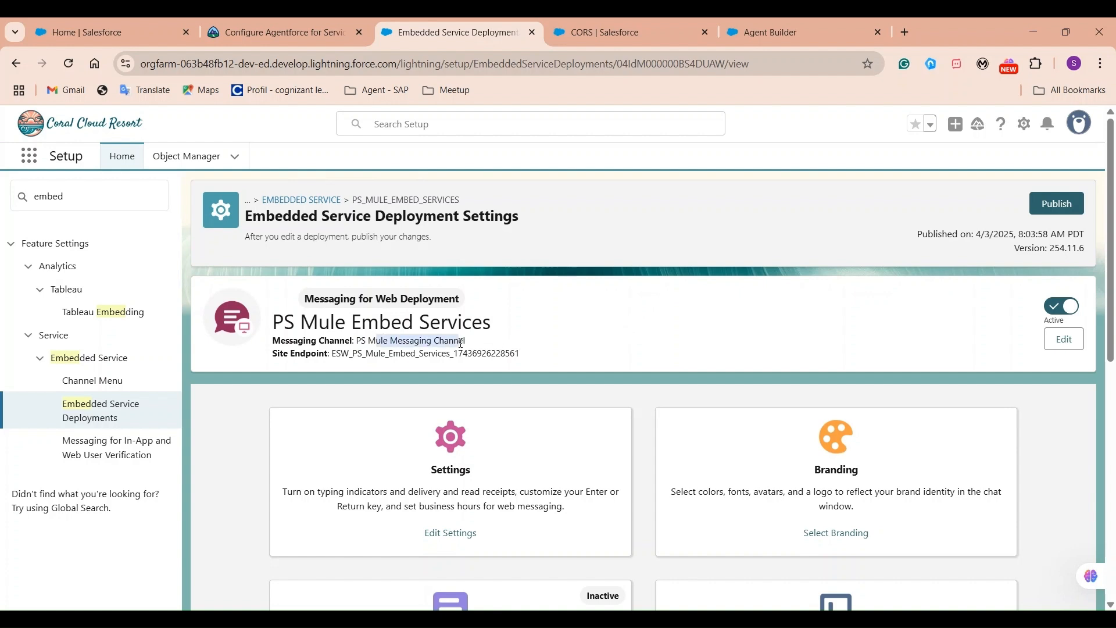
pyautogui.click(471, 347)
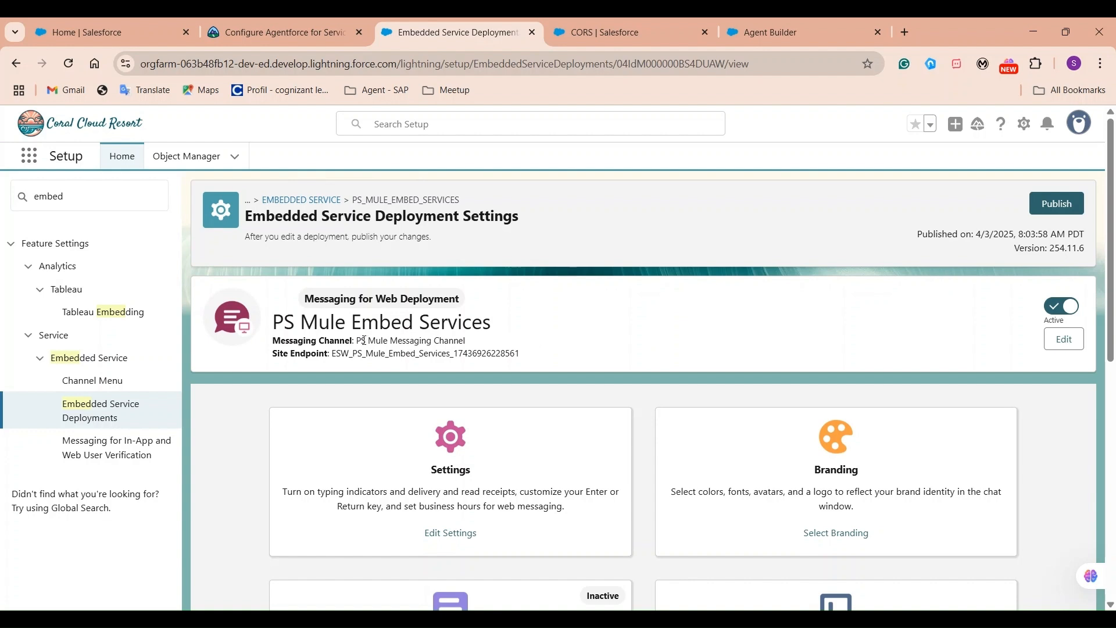
pyautogui.moveTo(357, 340); pyautogui.dragTo(468, 343)
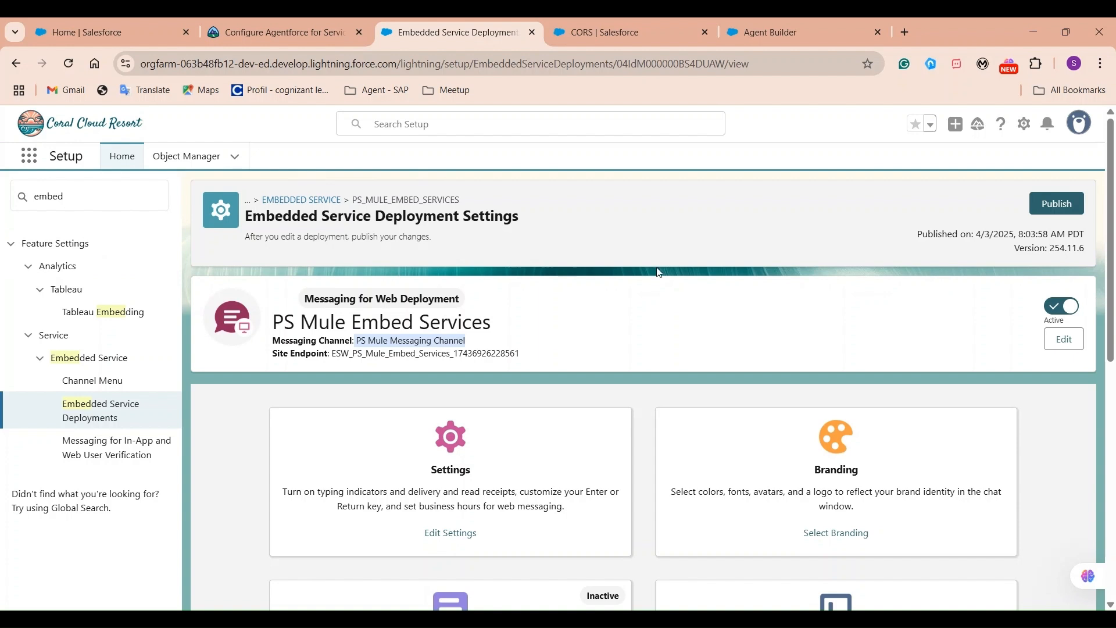
# Publish the deployment, dismiss the processing notification, and select the old 'embed' Setup search term.
pyautogui.click(1056, 203)
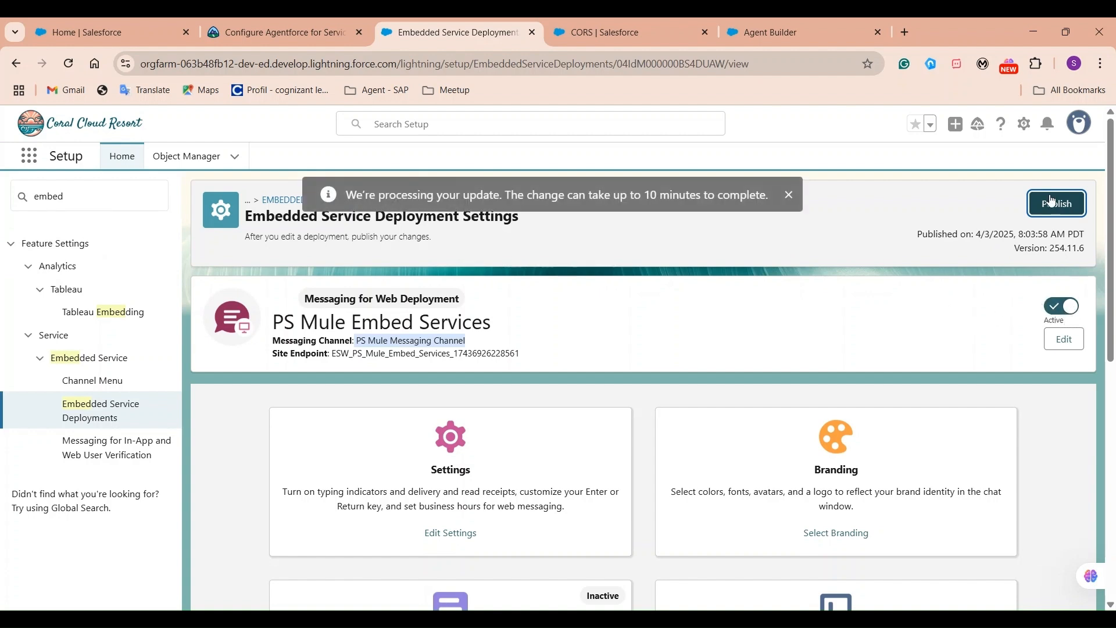
pyautogui.click(789, 195)
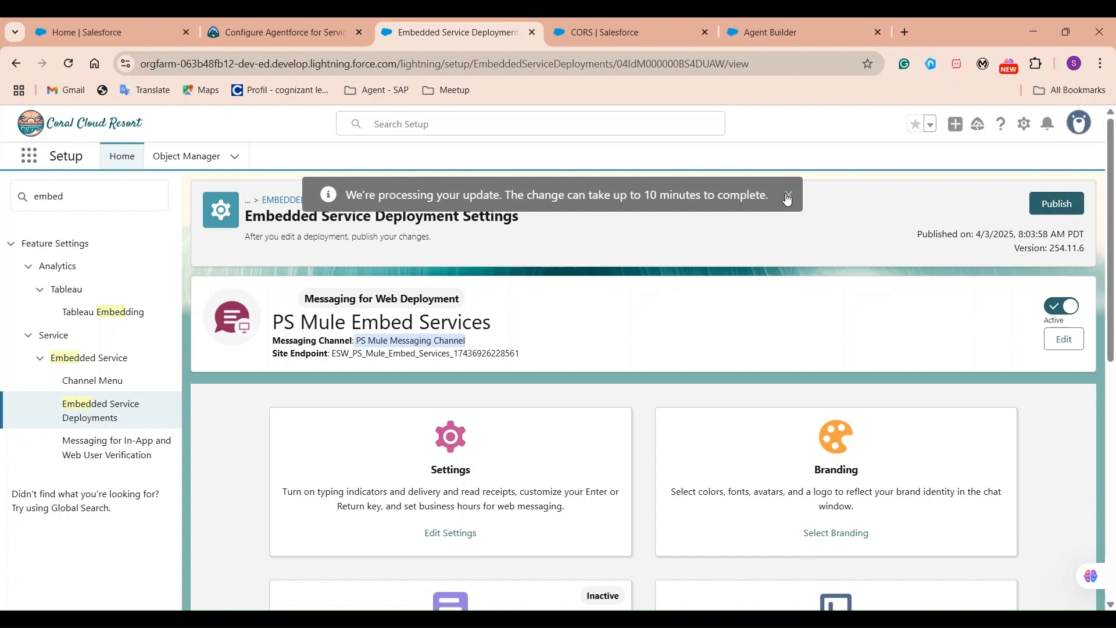
pyautogui.click(113, 192)
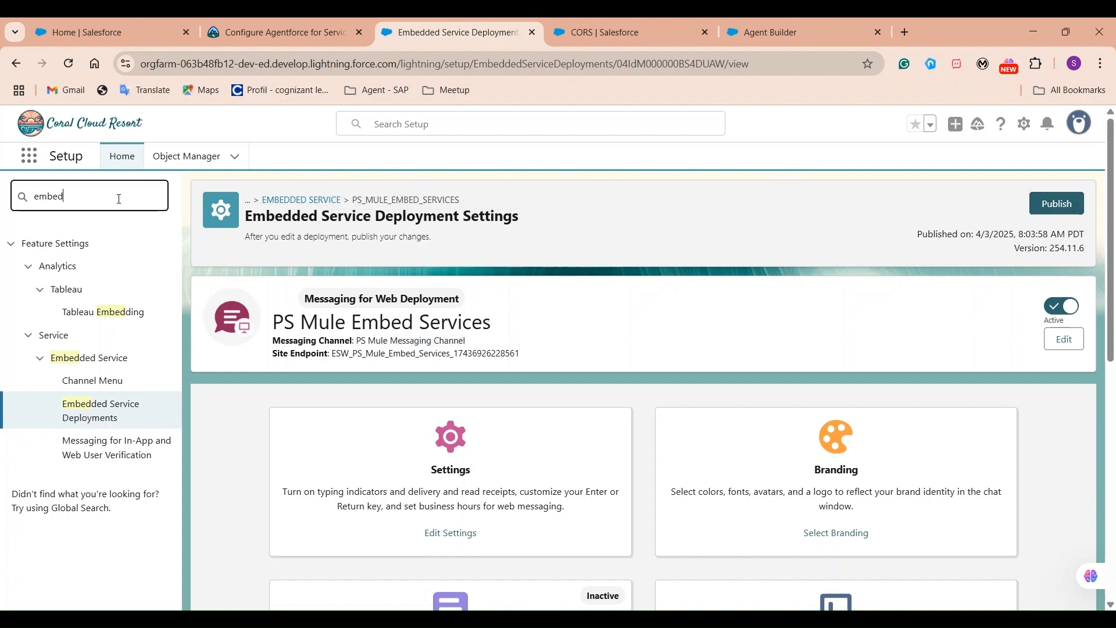
pyautogui.doubleClick(119, 198)
# Find 'sites' in Quick Find, start a new site from All Sites, and pick the Help Center template.
pyautogui.write('sites')
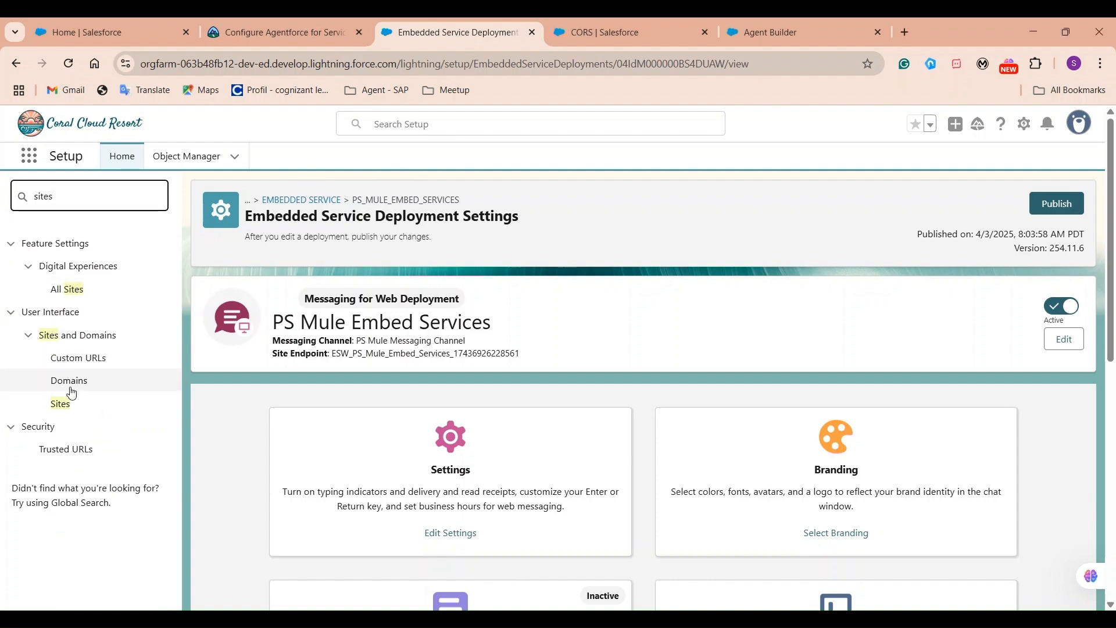
pyautogui.click(67, 290)
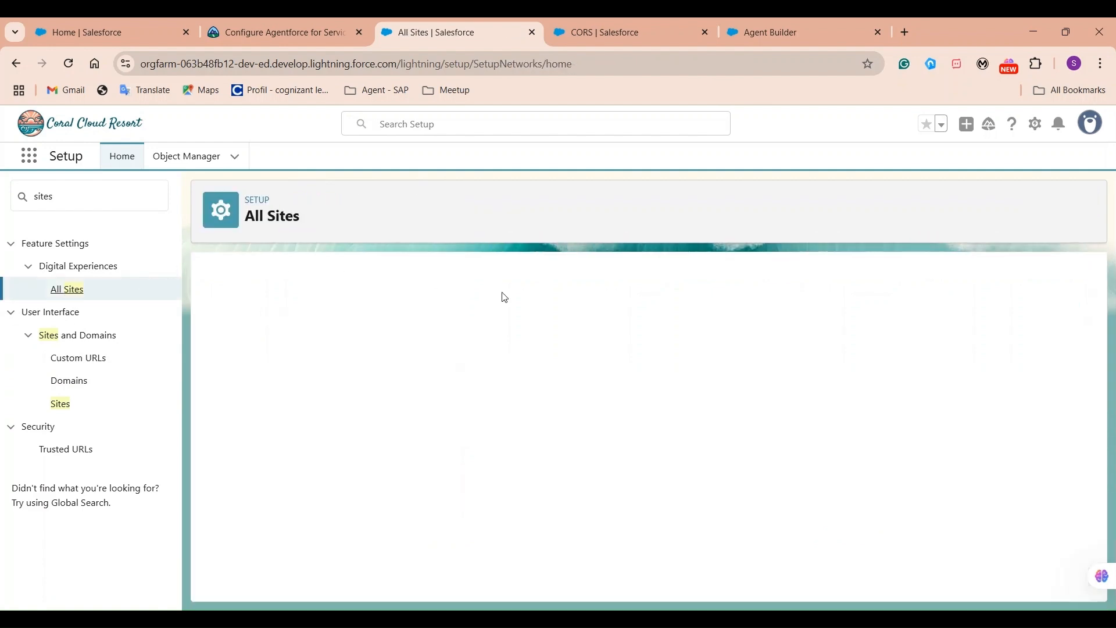
pyautogui.click(505, 347)
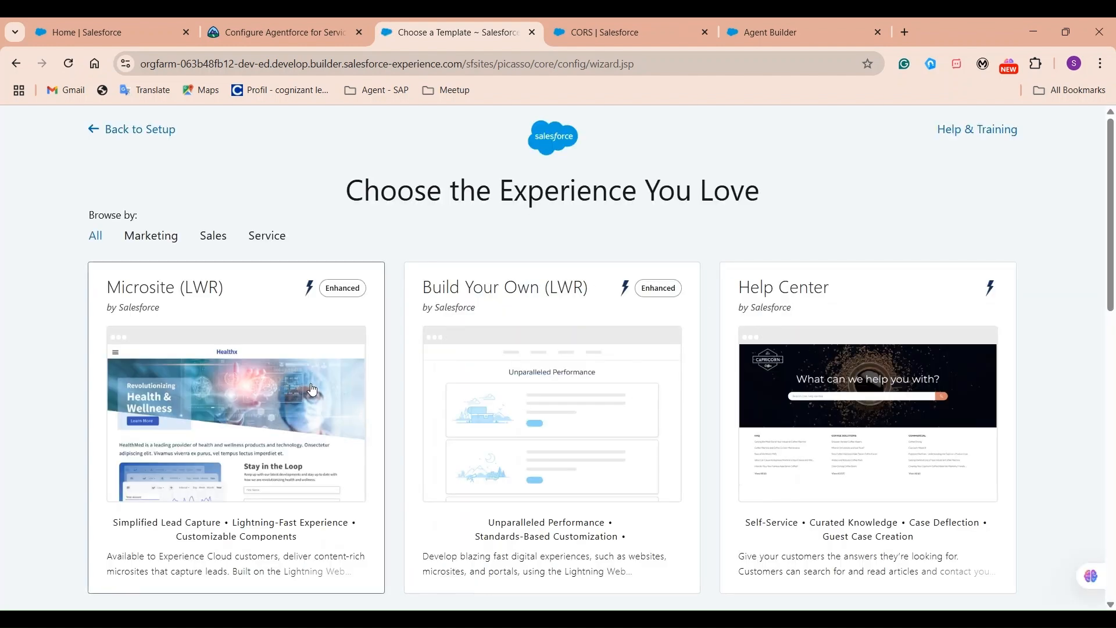
pyautogui.scroll(-10, 355, 398)
pyautogui.scroll(10, 580, 401)
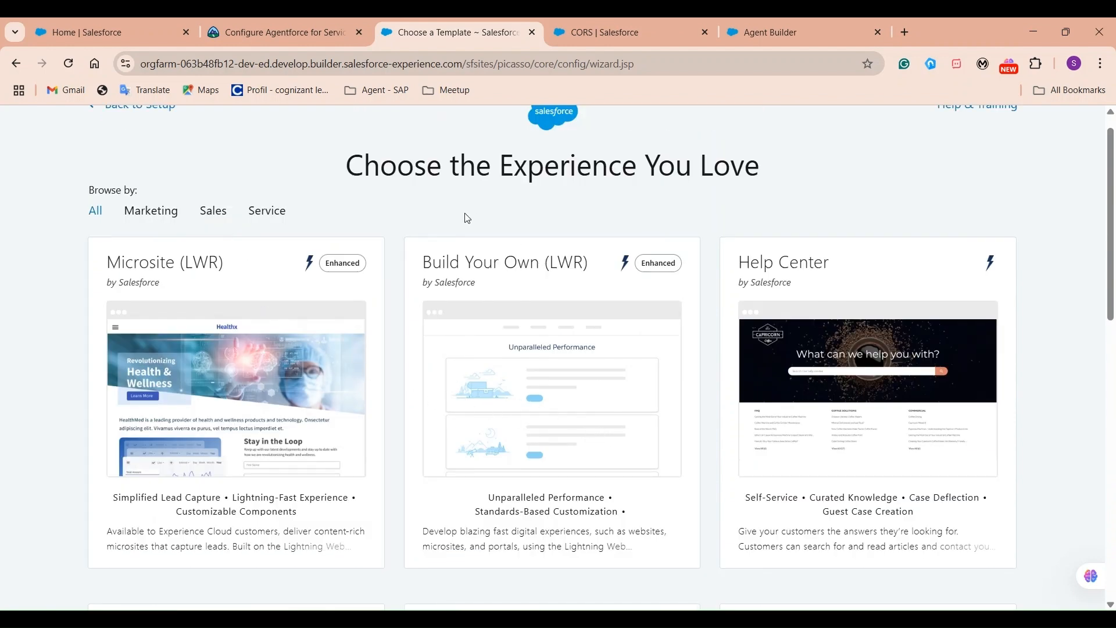
pyautogui.click(885, 391)
# Begin the Help Center site and enter the site name 'PS Services Mule'.
pyautogui.click(728, 285)
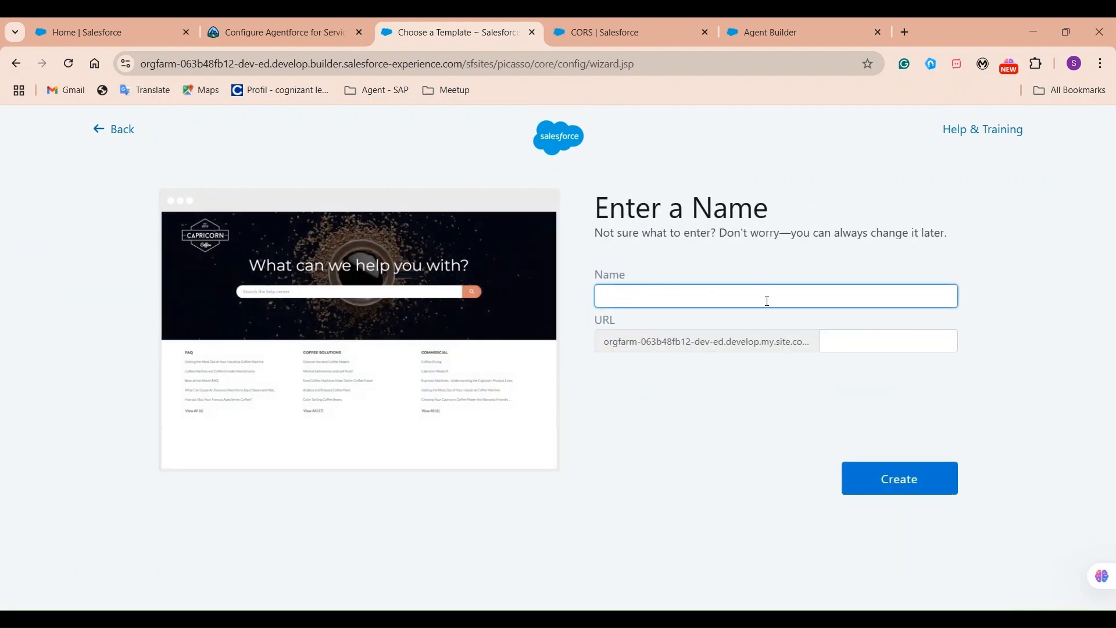
pyautogui.write('PS Services')
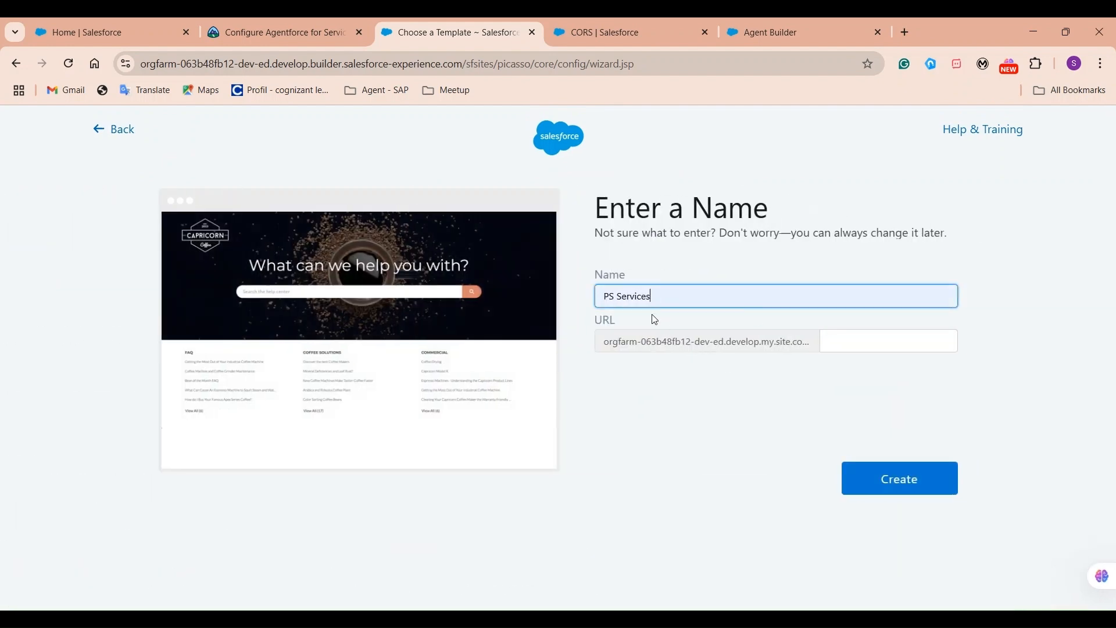
pyautogui.write(' Mule')
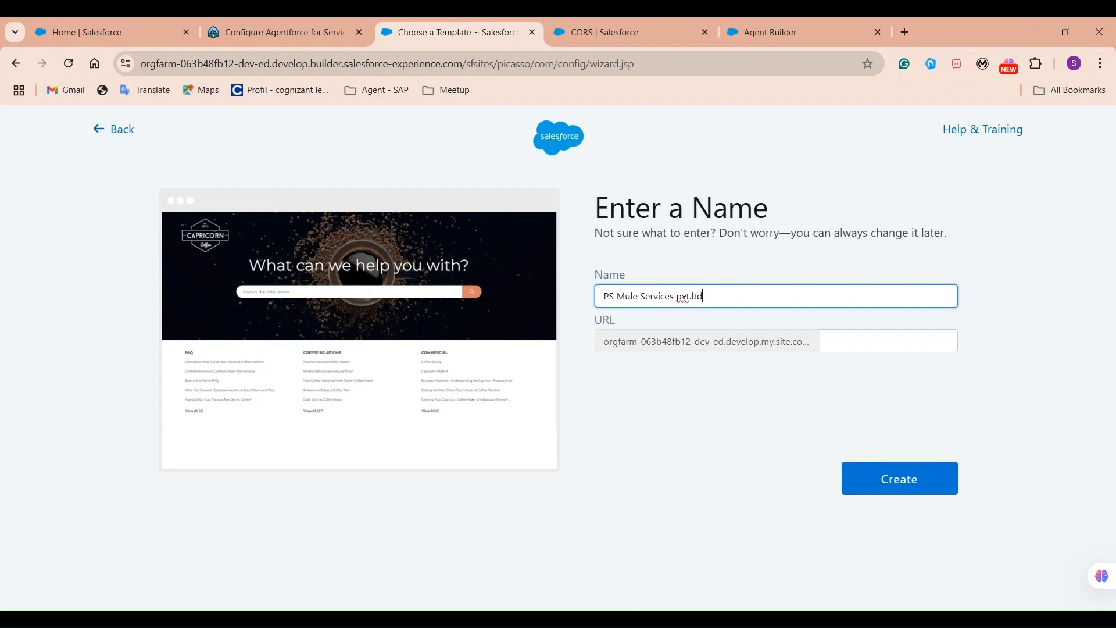
pyautogui.click(858, 368)
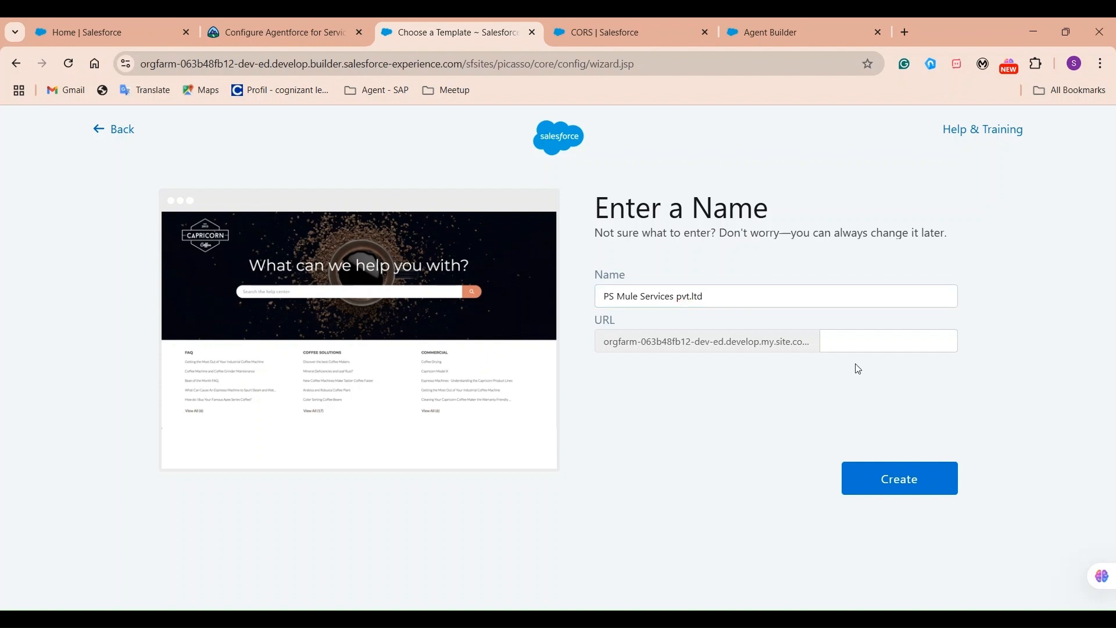
pyautogui.click(900, 480)
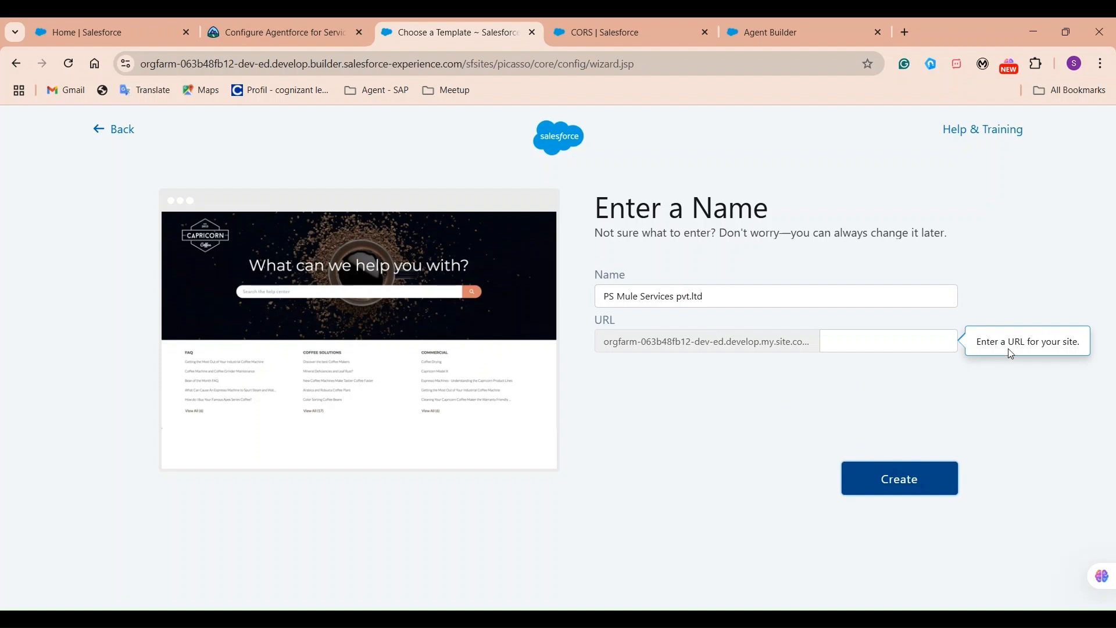
# Set the URL suffix to psmuleservicespvtltd, create the site, and open it in Experience Builder.
pyautogui.click(892, 339)
pyautogui.write('psmuleservice')
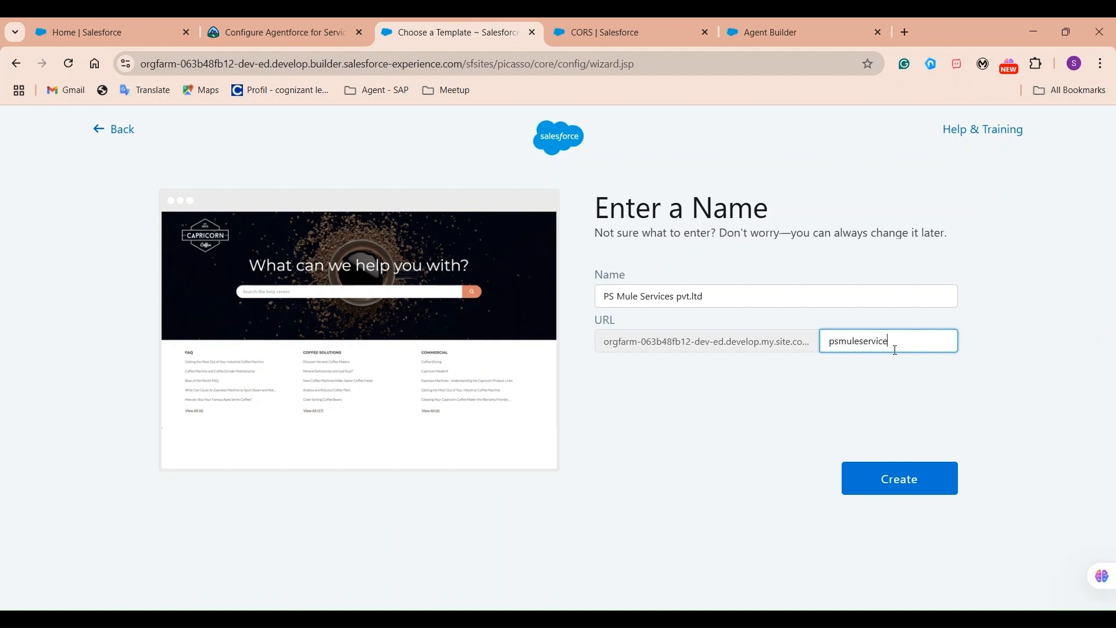
pyautogui.write('spvtltd')
pyautogui.click(932, 489)
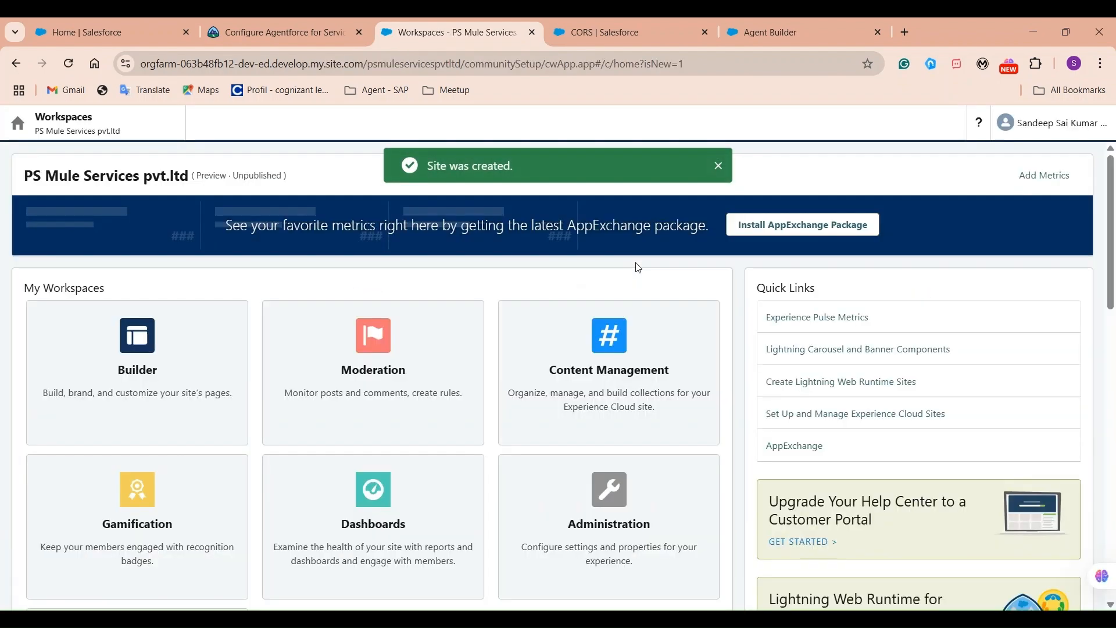
pyautogui.click(130, 359)
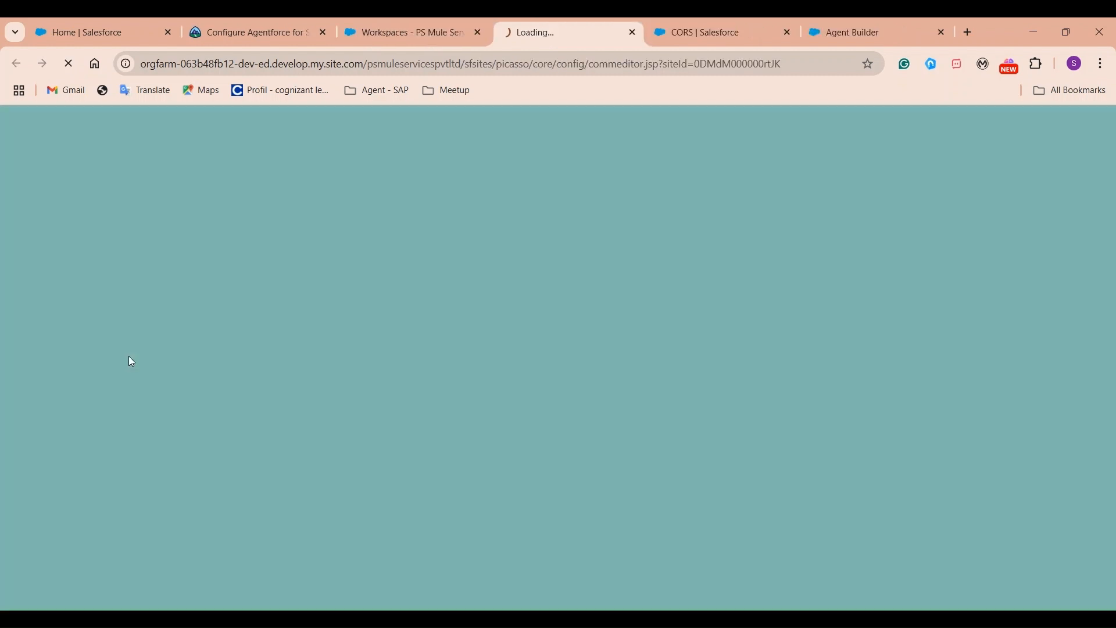
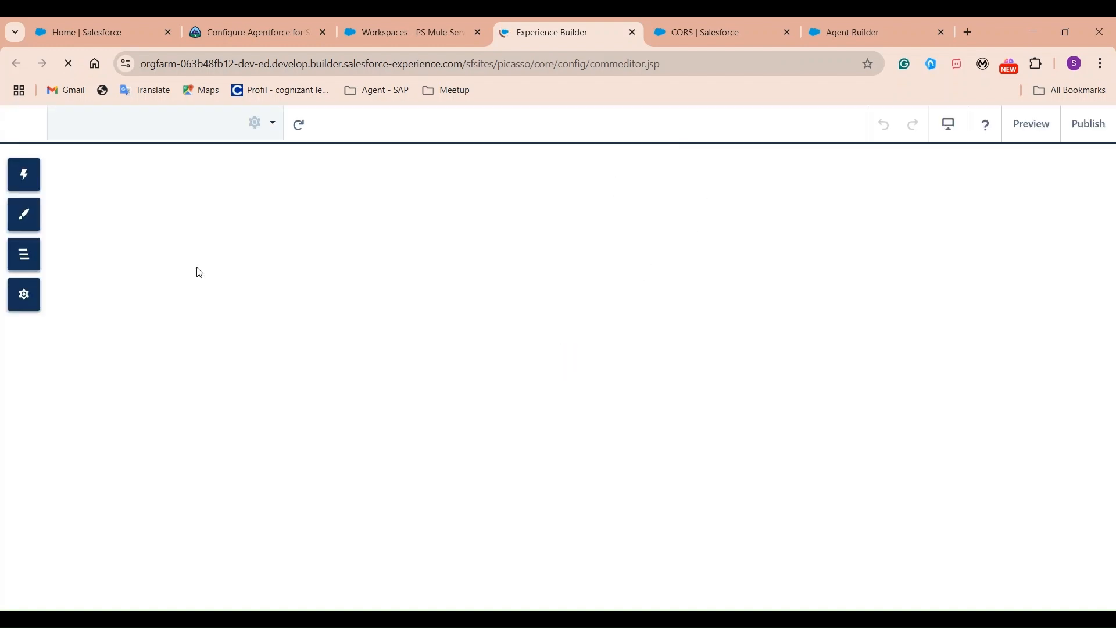
# Search the components for 'embe' and drop Embedded Messaging onto the Home page canvas.
pyautogui.click(41, 180)
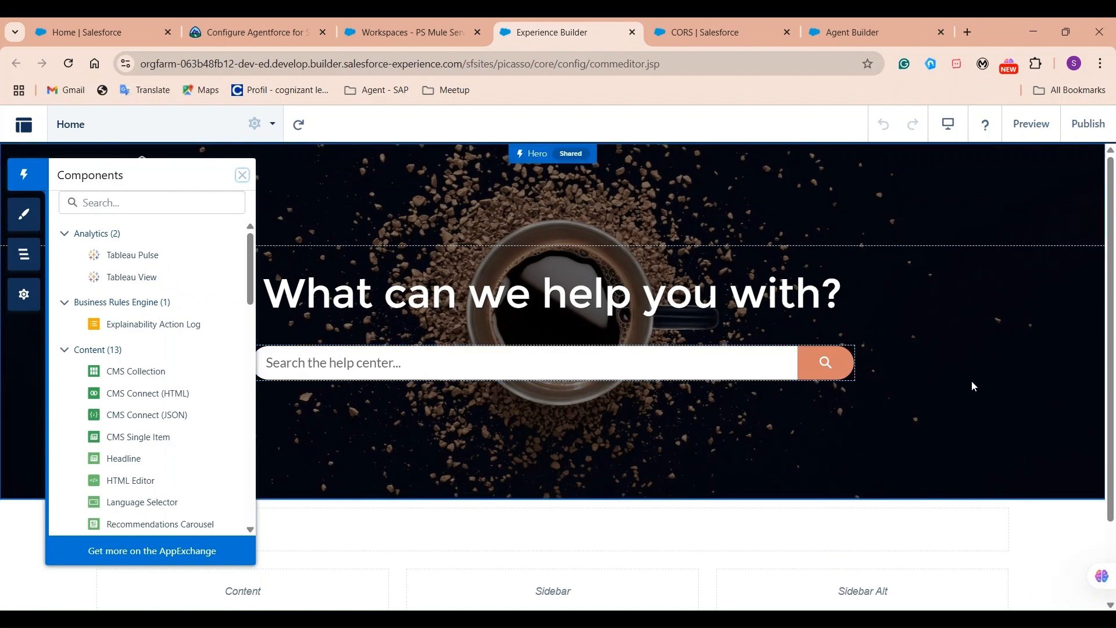
pyautogui.scroll(-2, 1110, 395)
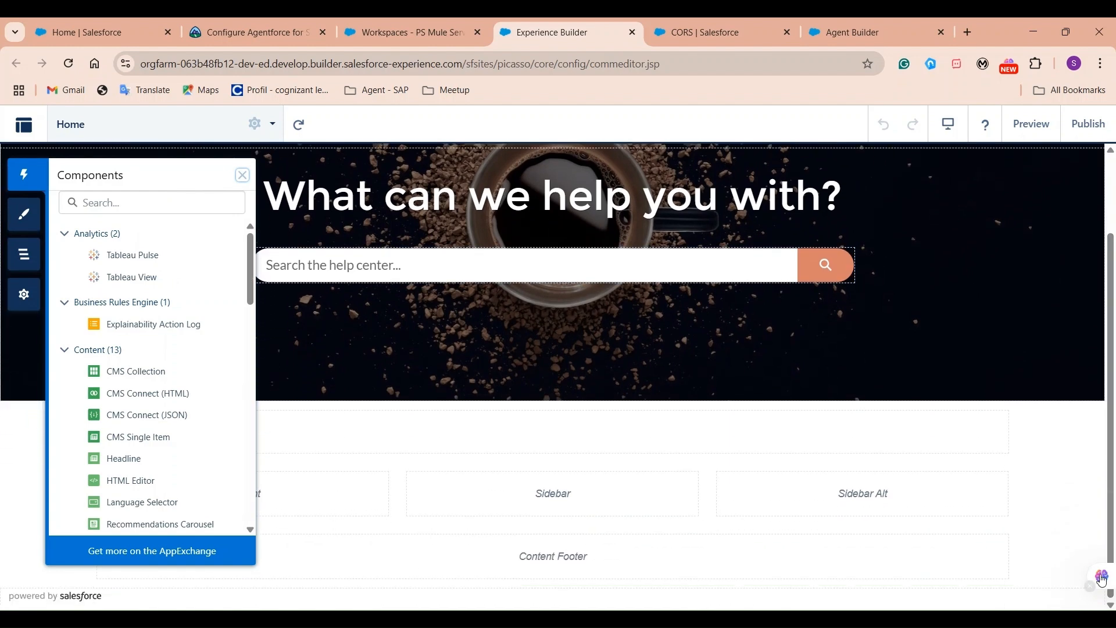
pyautogui.click(175, 202)
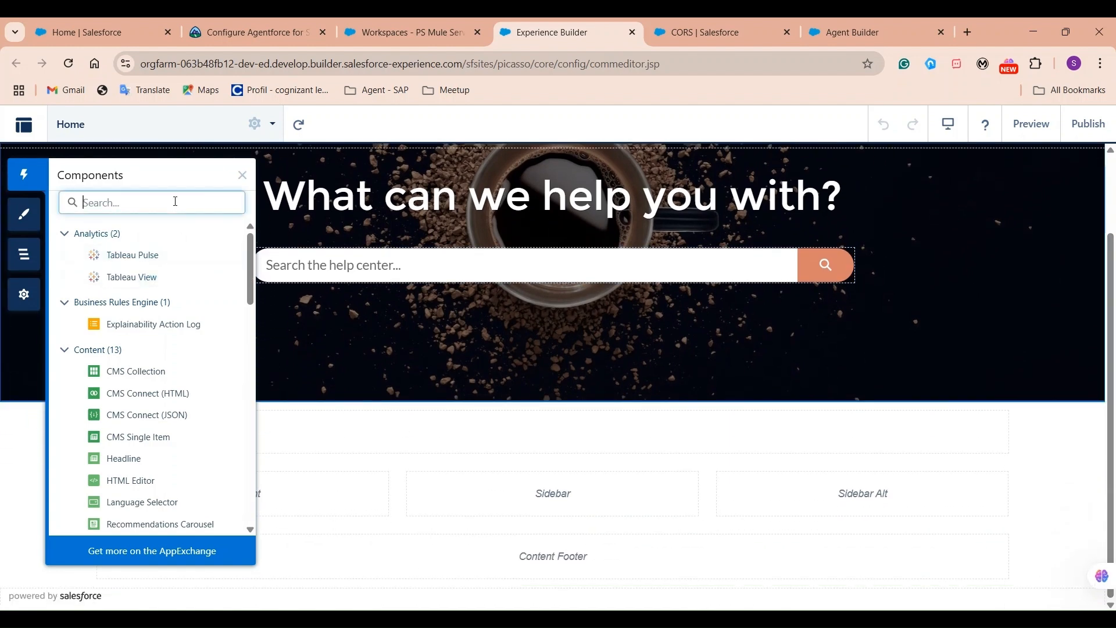
pyautogui.write('embed')
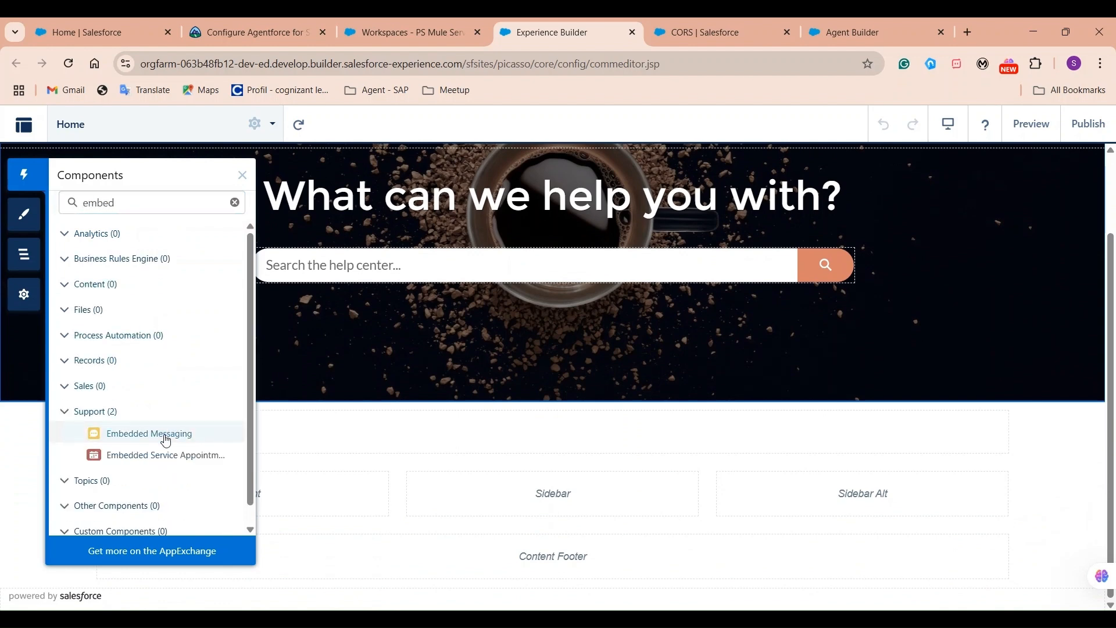
pyautogui.moveTo(165, 436); pyautogui.dragTo(899, 597)
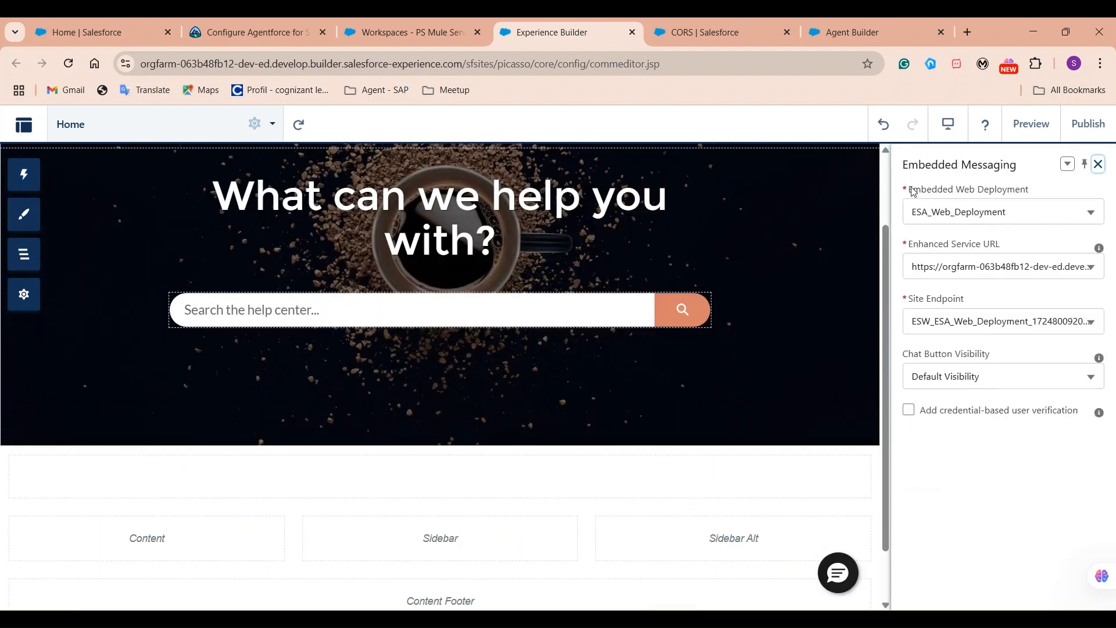
pyautogui.moveTo(913, 192); pyautogui.dragTo(1012, 201)
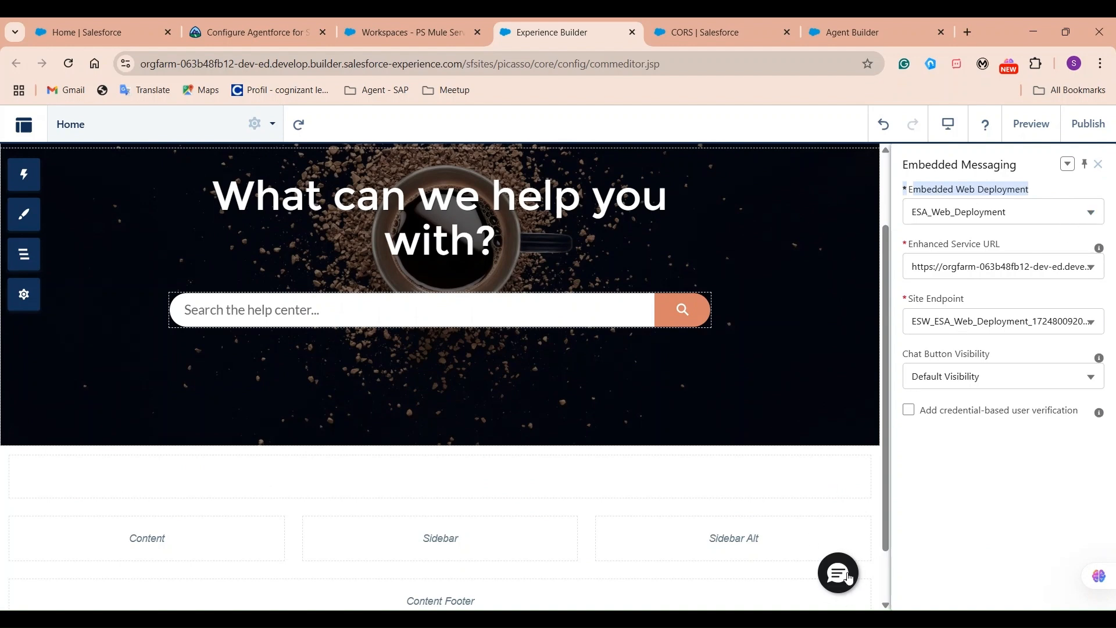
# Set Embedded Web Deployment to PS_Mule_Embed_Services, leaving service URL and chat button visibility at Default.
pyautogui.click(1071, 212)
pyautogui.click(381, 24)
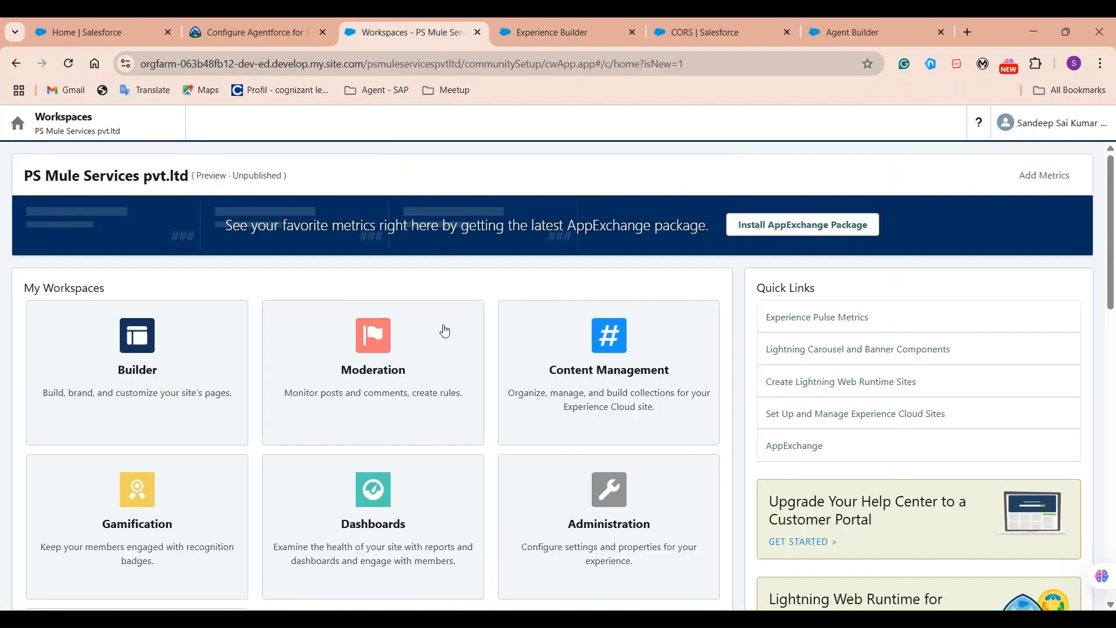
pyautogui.click(538, 35)
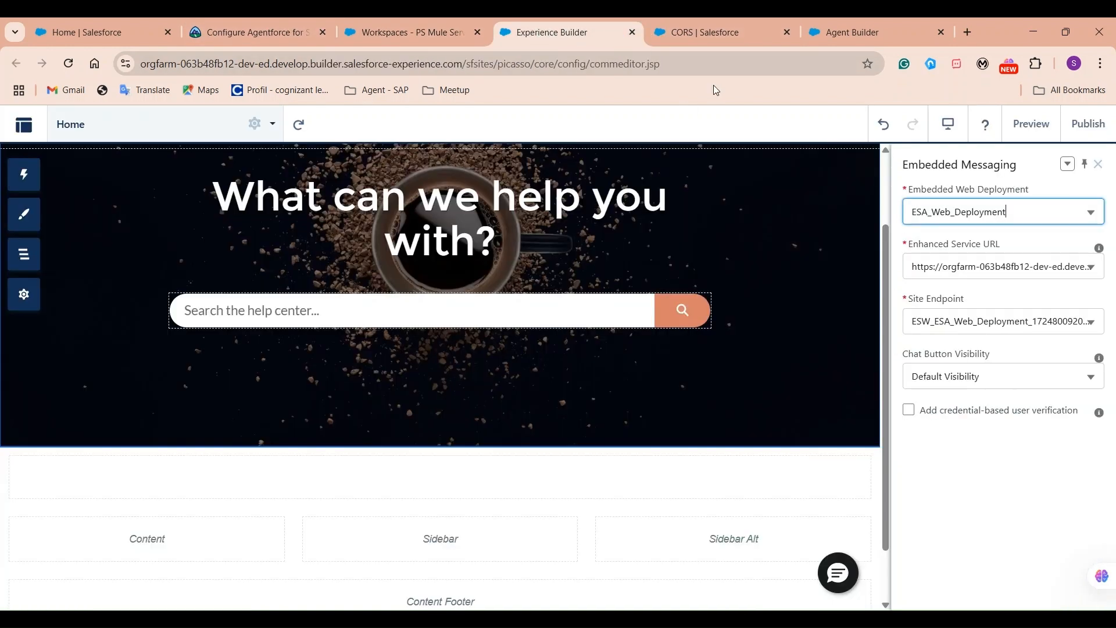
pyautogui.click(1089, 212)
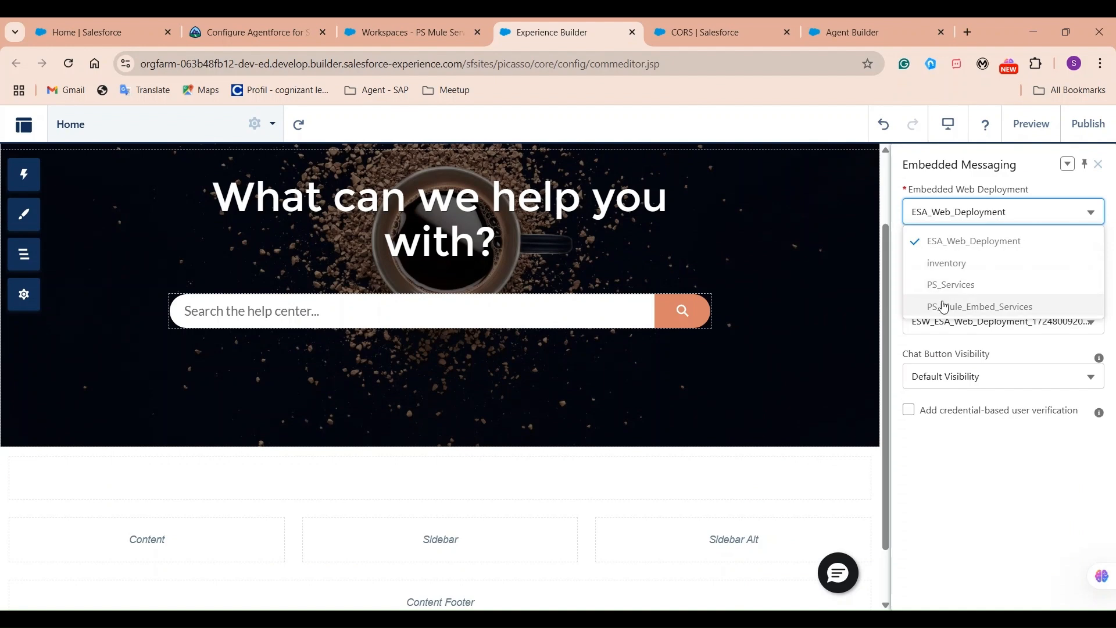
pyautogui.click(981, 307)
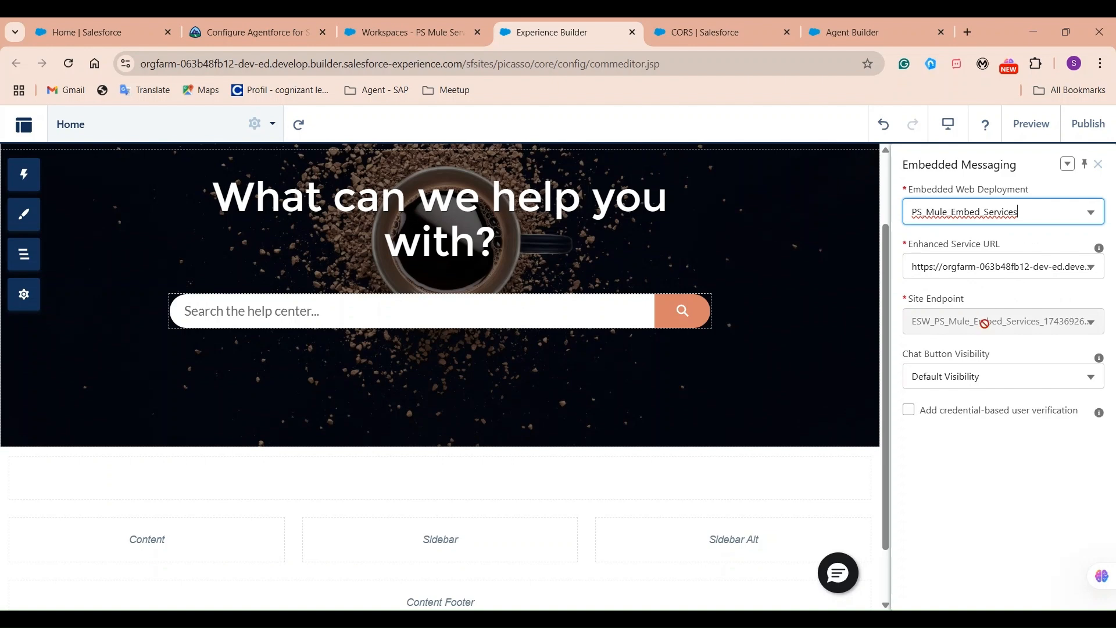
pyautogui.click(1008, 276)
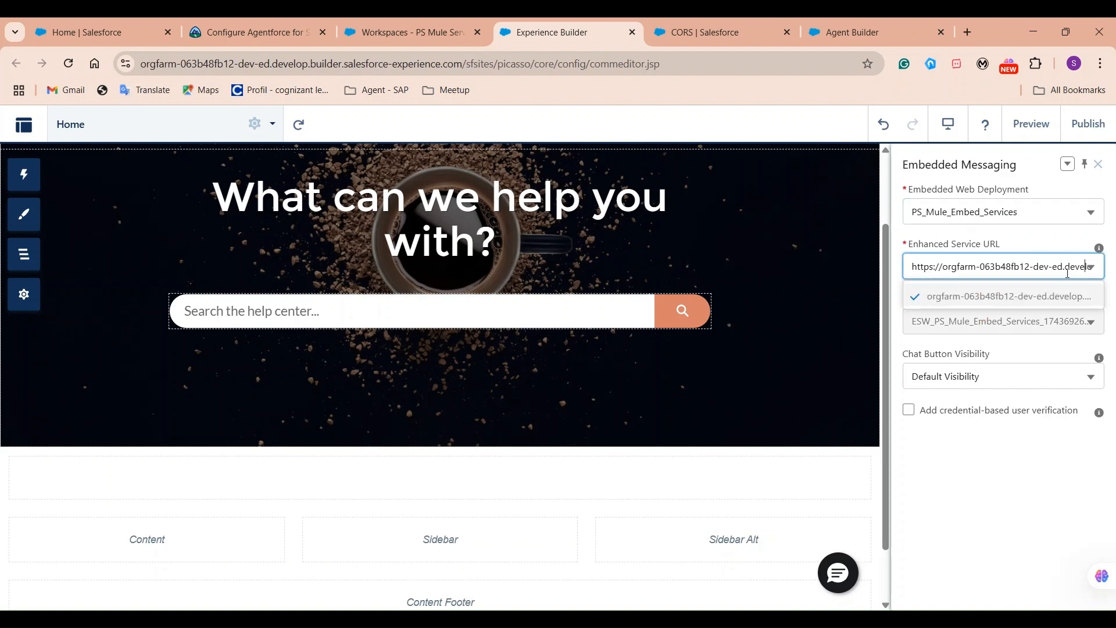
pyautogui.click(1091, 327)
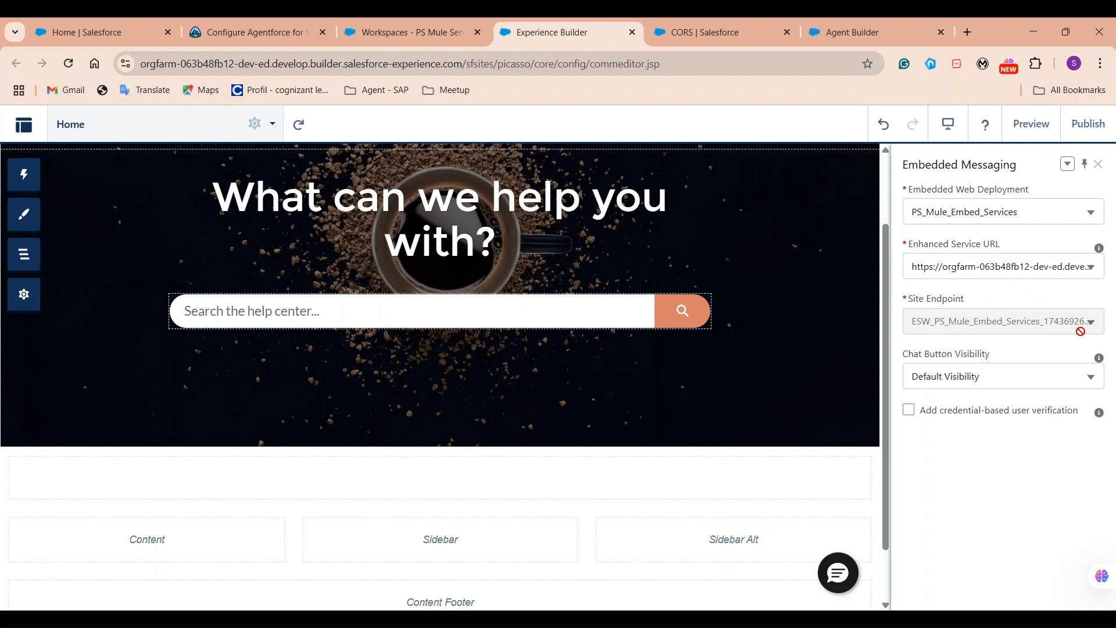
pyautogui.click(1056, 376)
pyautogui.click(960, 401)
pyautogui.click(949, 376)
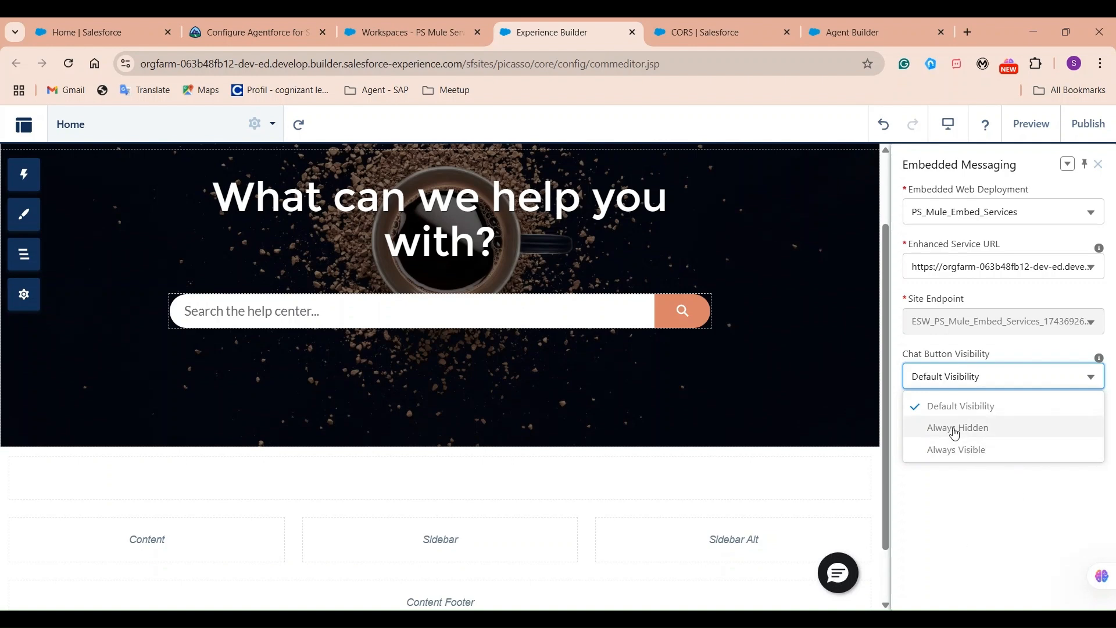
pyautogui.click(989, 490)
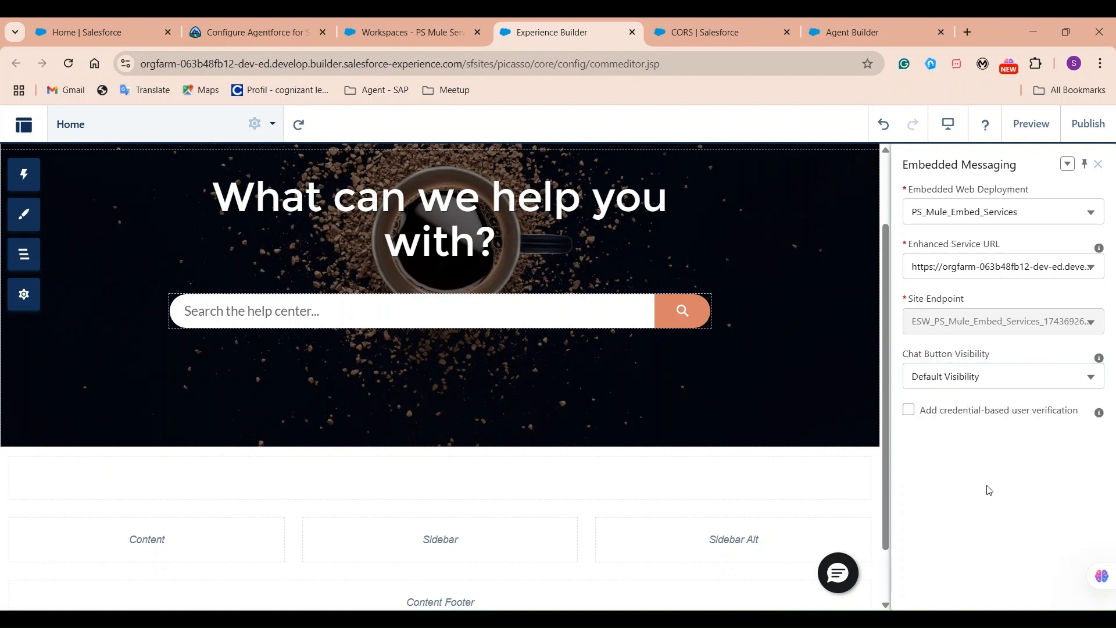
# Publish the site with the description 'embed service added' and bring up its General settings.
pyautogui.click(1094, 133)
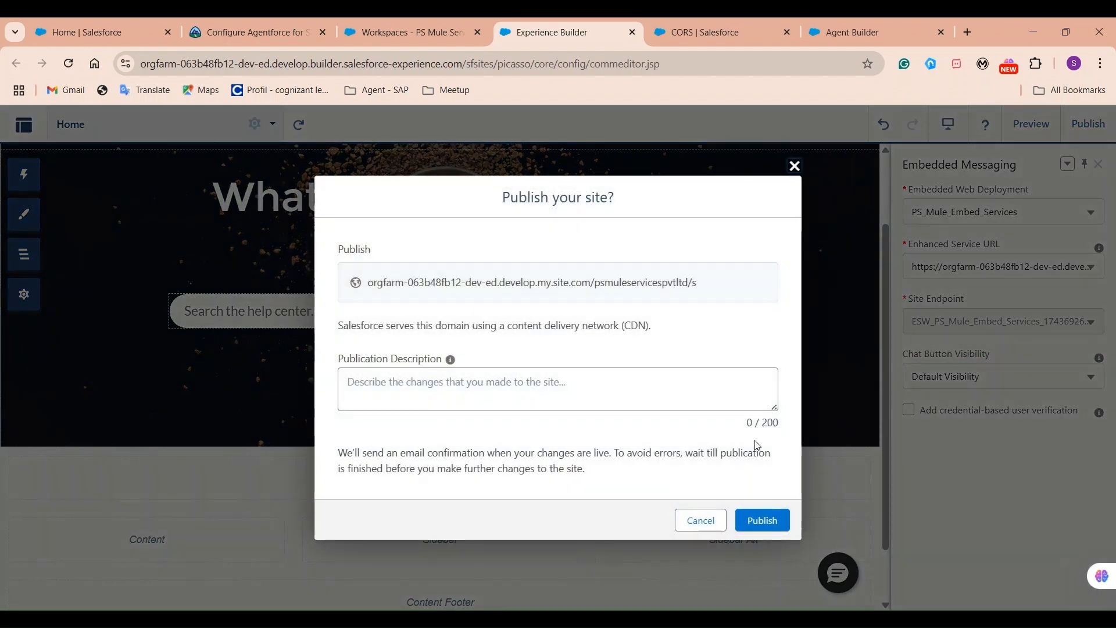
pyautogui.click(603, 391)
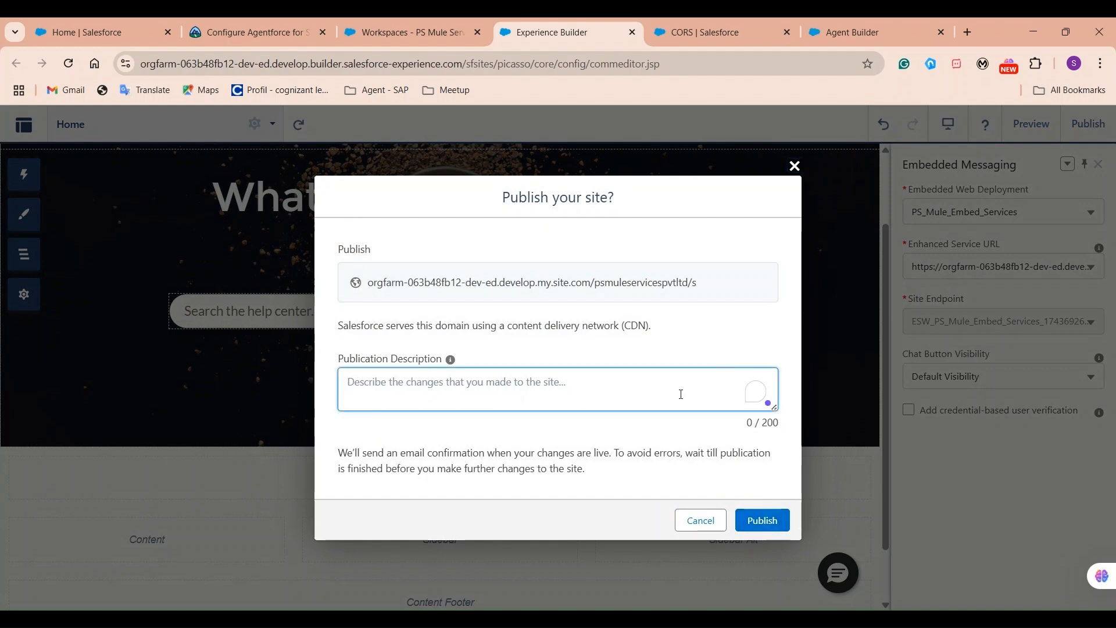
pyautogui.write('e')
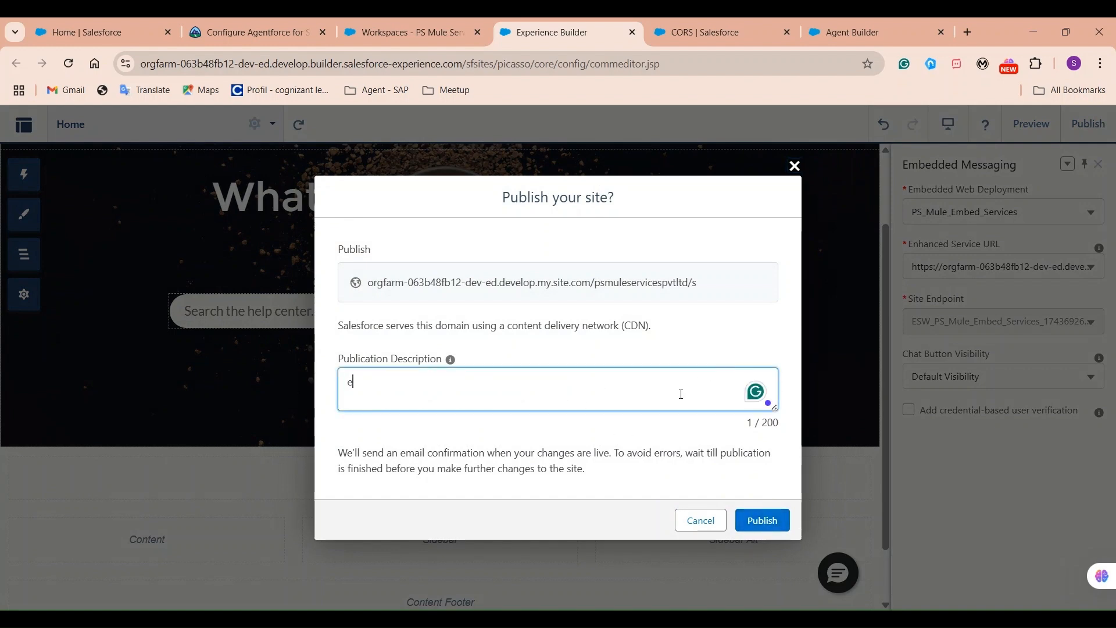
pyautogui.write('mbed service added')
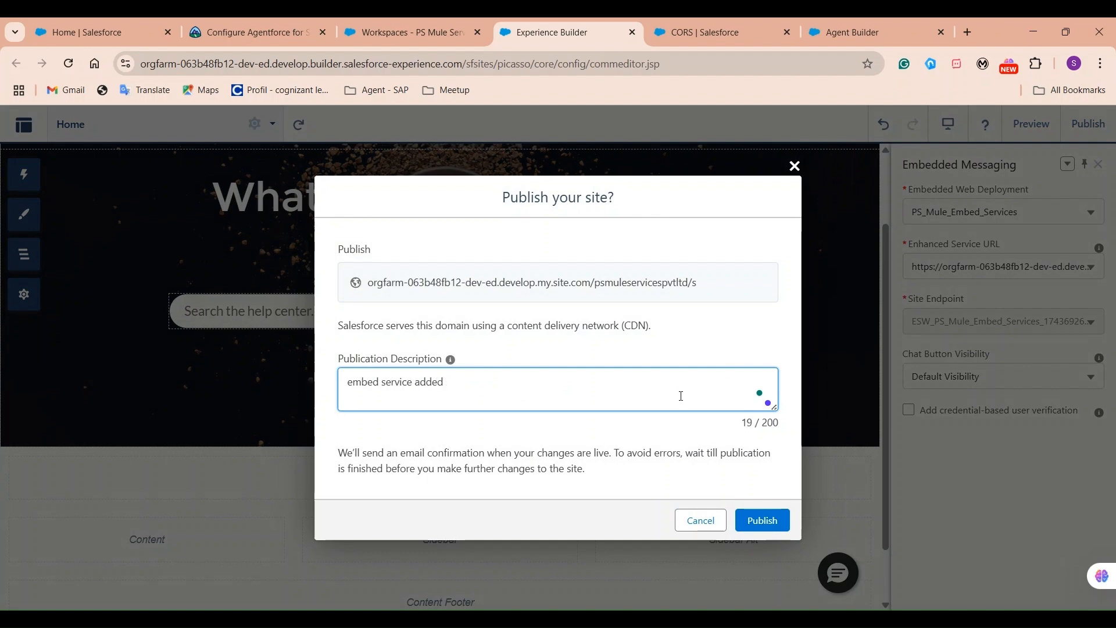
pyautogui.click(760, 515)
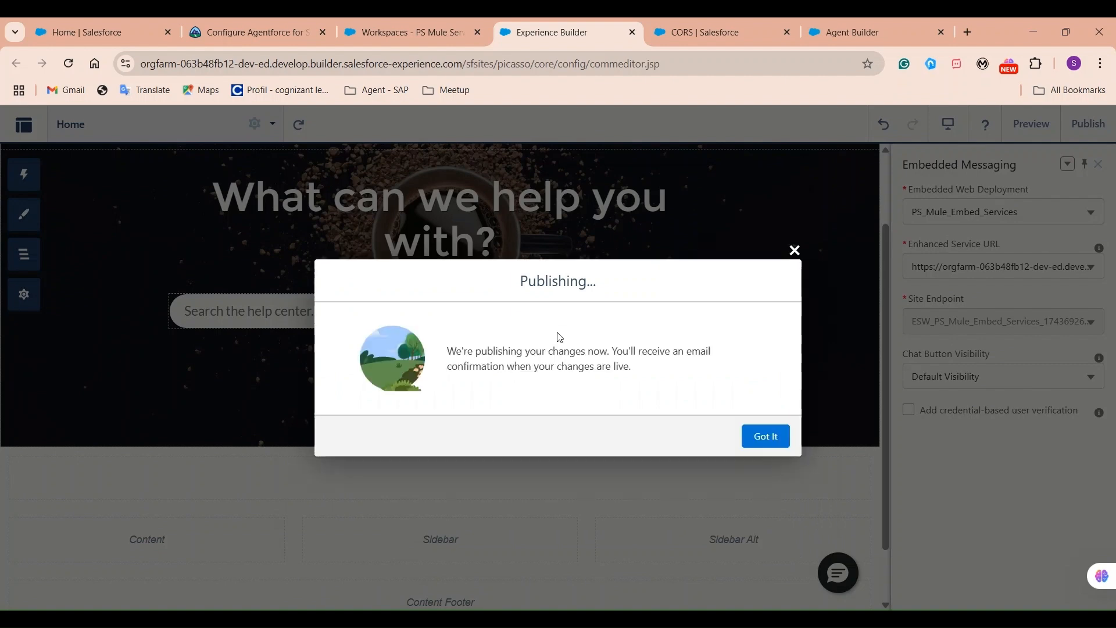
pyautogui.click(766, 436)
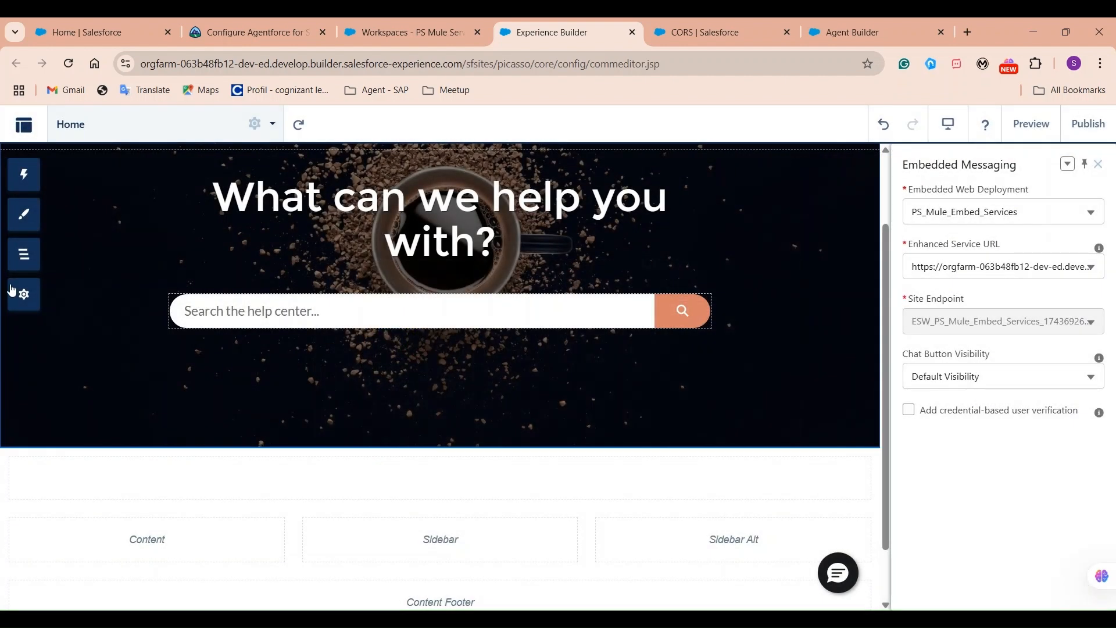
pyautogui.click(21, 296)
# Open the published site in a new tab and send 'hi' to the chat agent.
pyautogui.middleClick(247, 463)
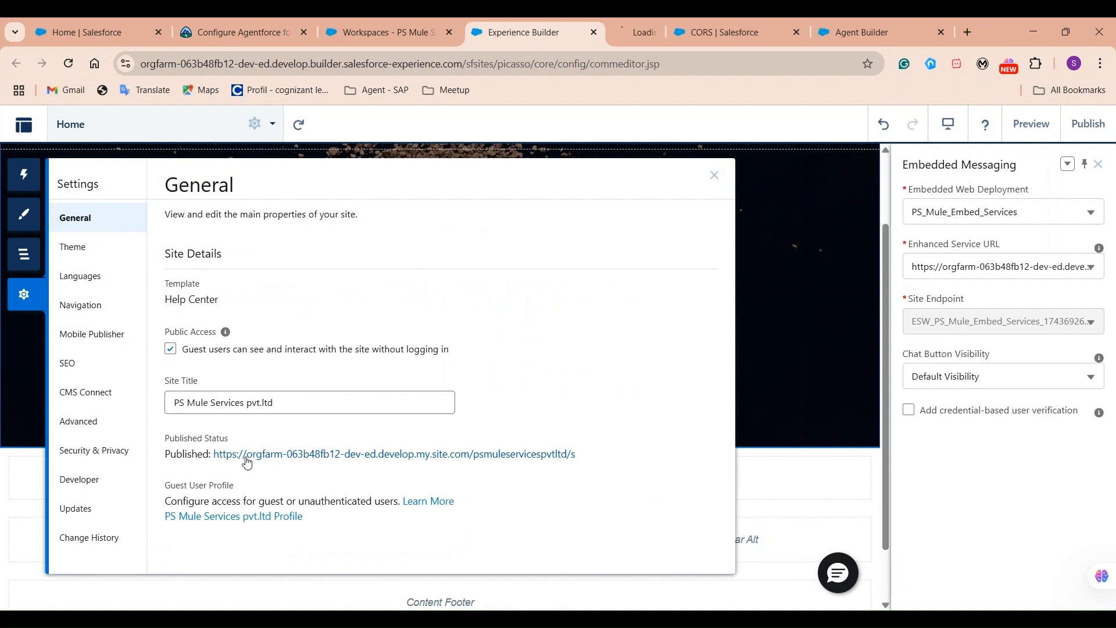
pyautogui.click(636, 29)
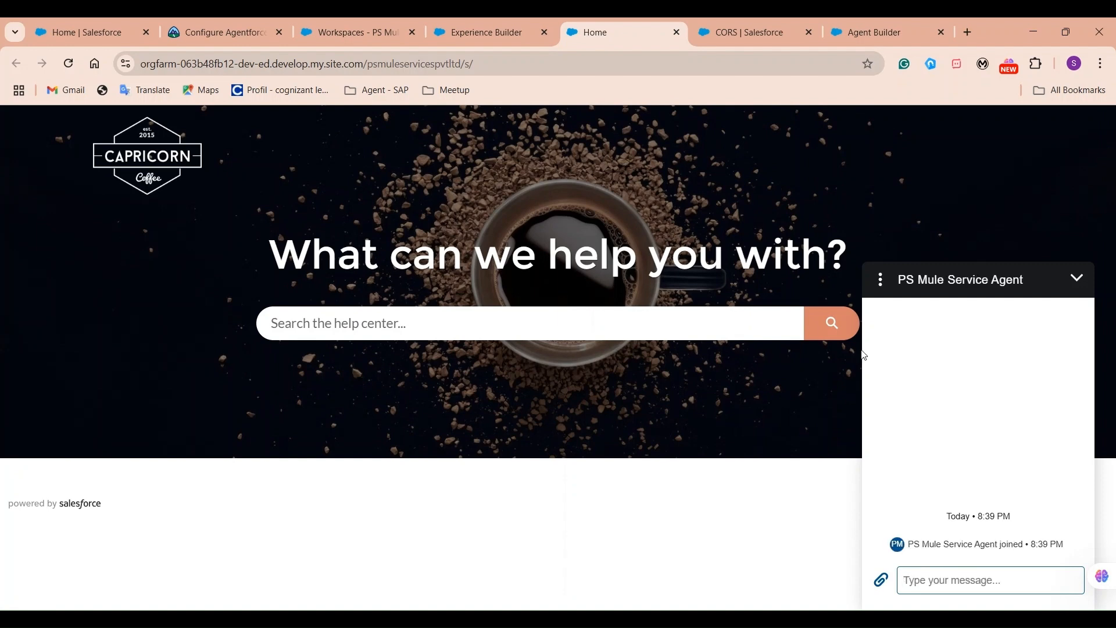
pyautogui.moveTo(898, 280); pyautogui.dragTo(1029, 281)
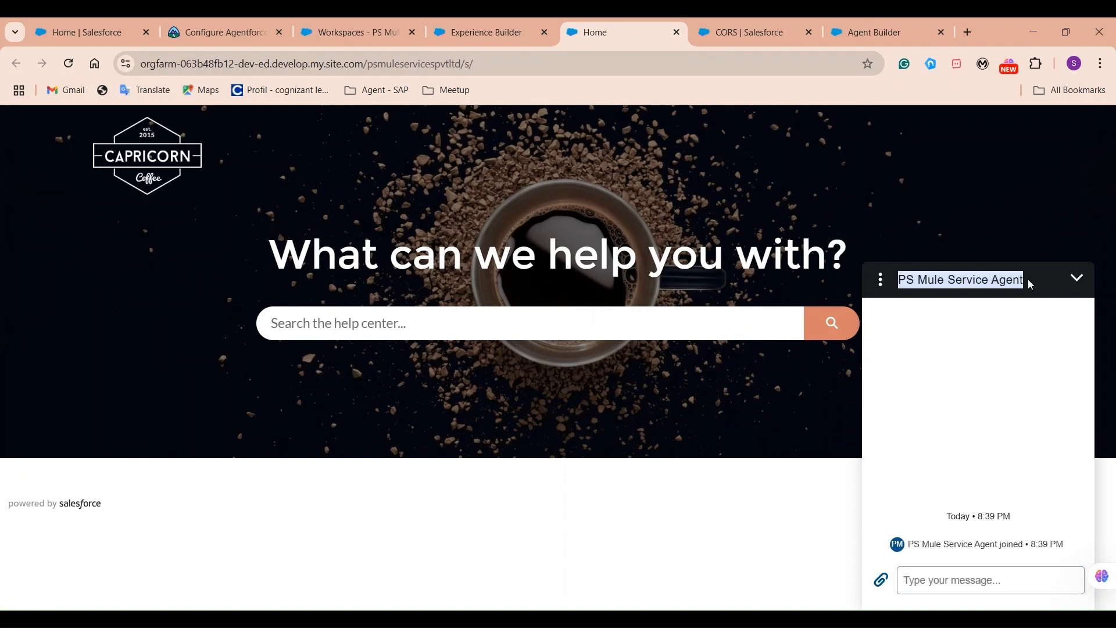
pyautogui.write('hi')
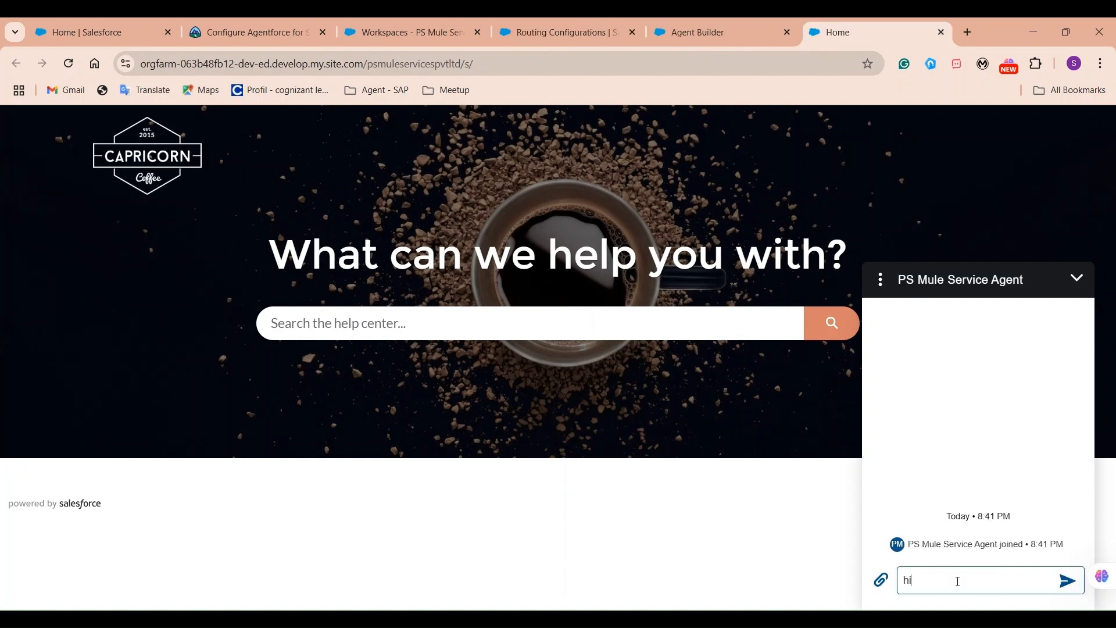
pyautogui.press('Return')
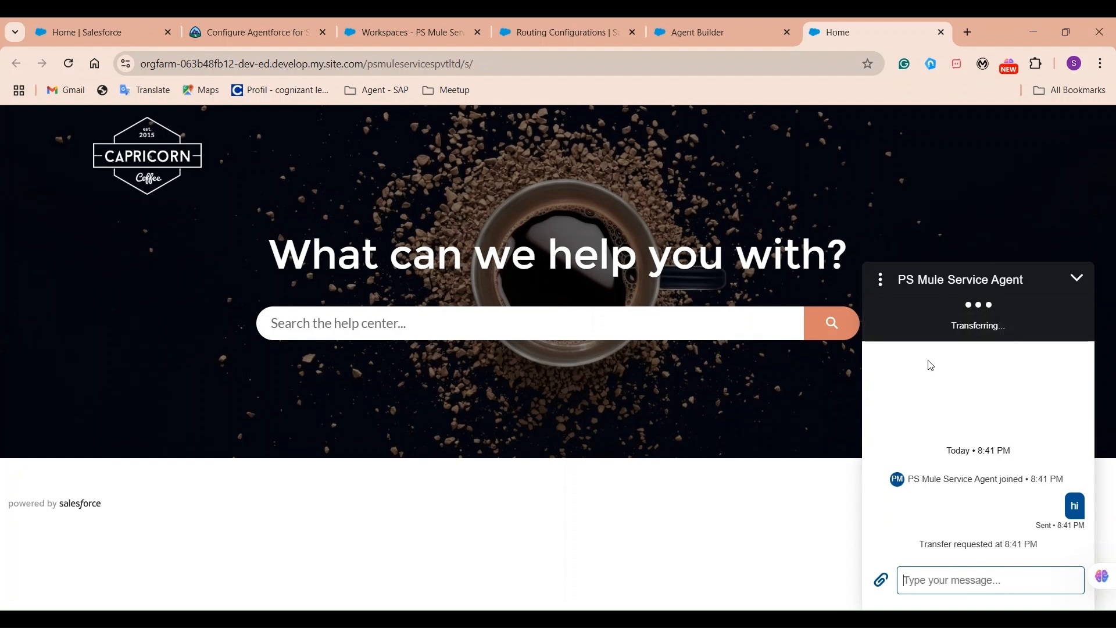
# Note the chat stuck on Transferring and go back to Routing Configurations in Setup.
pyautogui.moveTo(940, 324); pyautogui.dragTo(1056, 327)
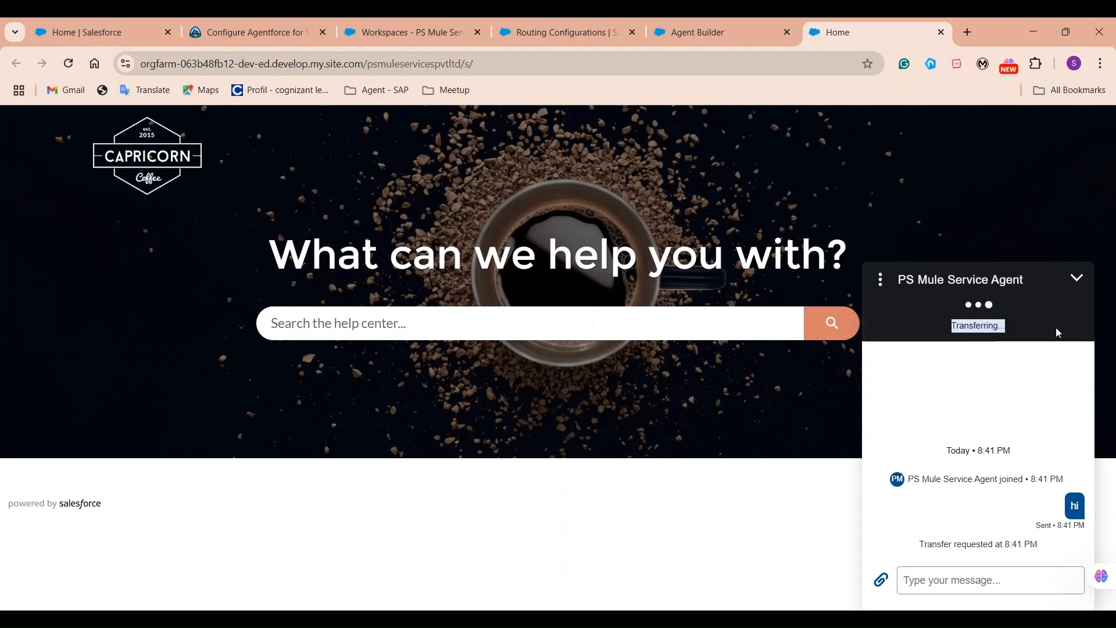
pyautogui.click(418, 33)
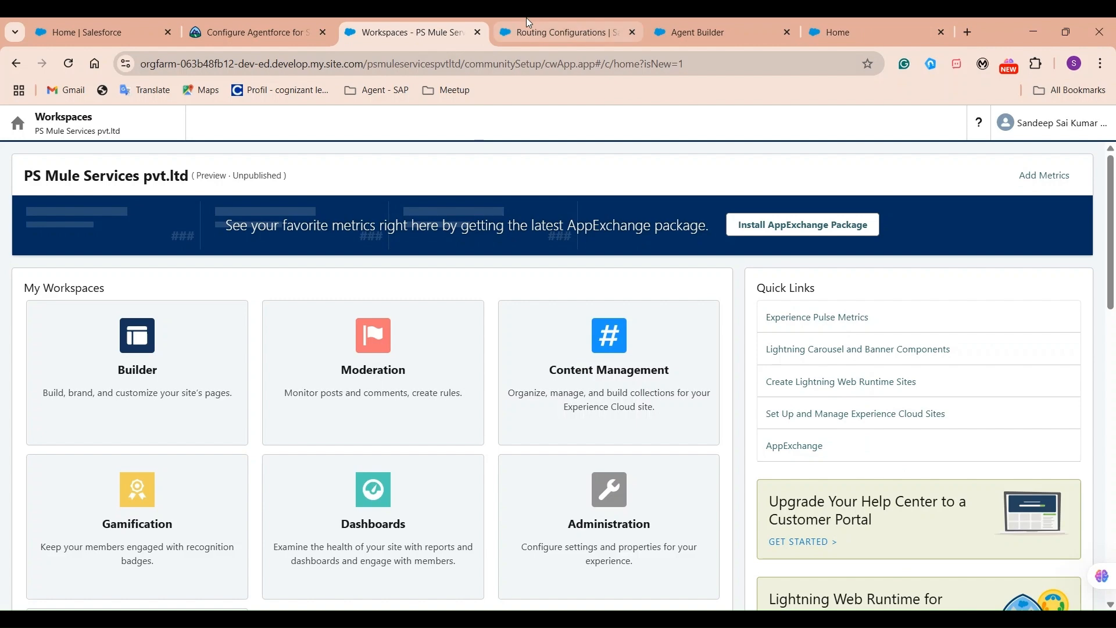
pyautogui.click(541, 32)
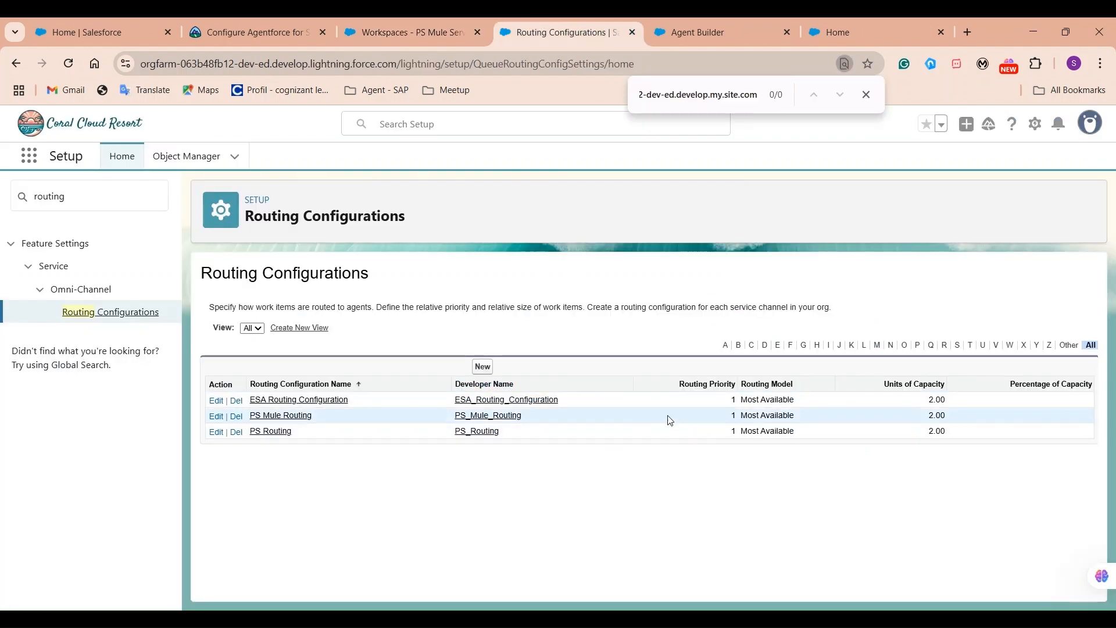
# Search Quick Find for 'messaging' and review the channels on Messaging Settings.
pyautogui.doubleClick(111, 185)
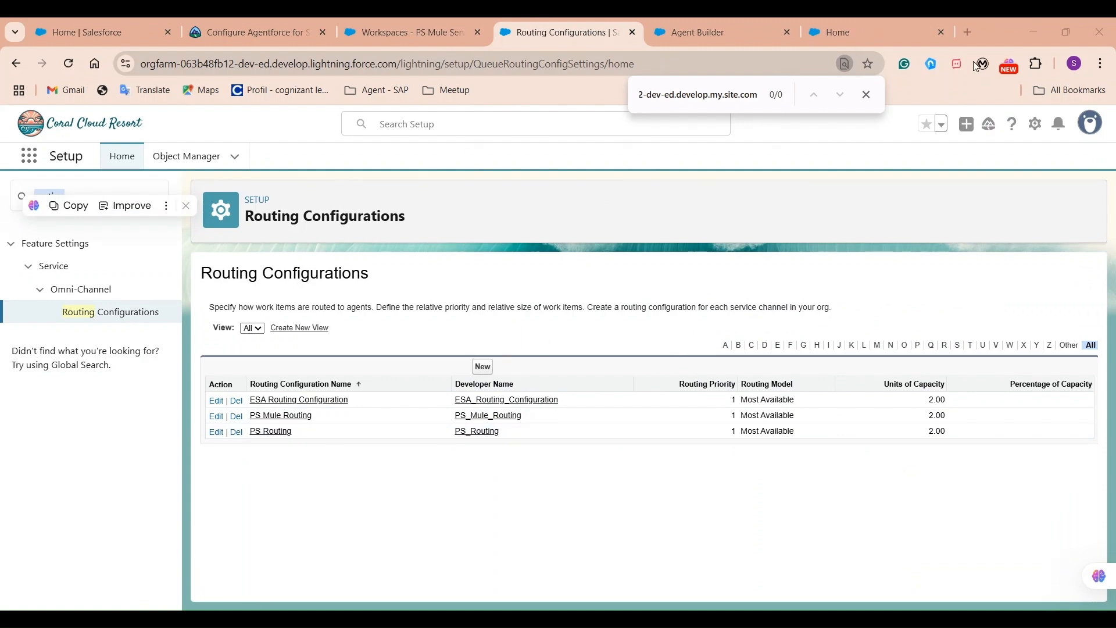
pyautogui.click(1021, 31)
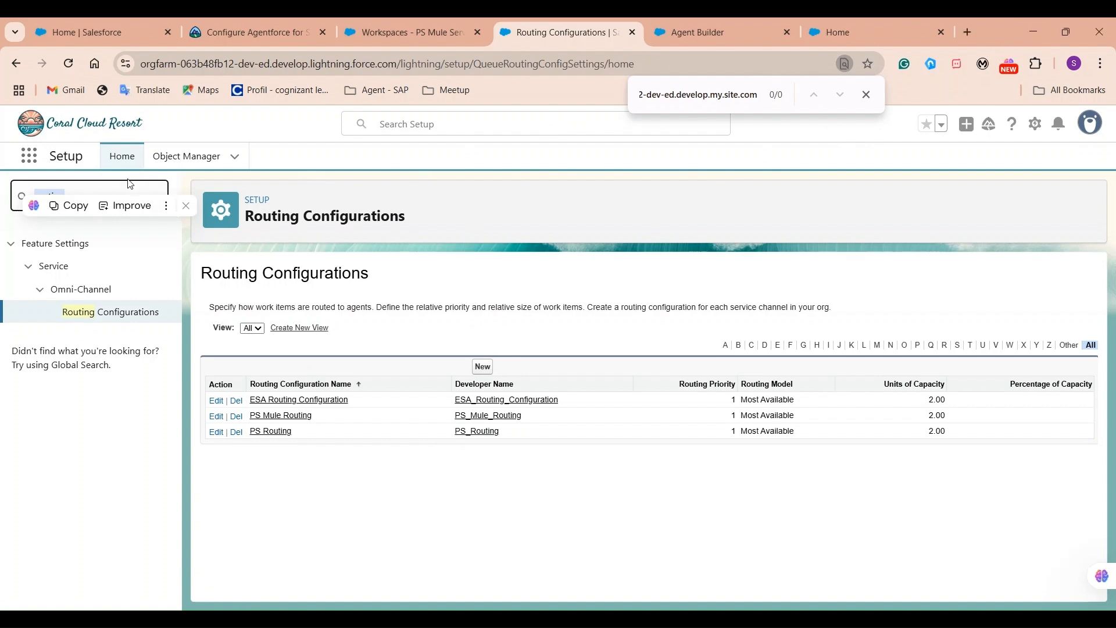
pyautogui.click(186, 205)
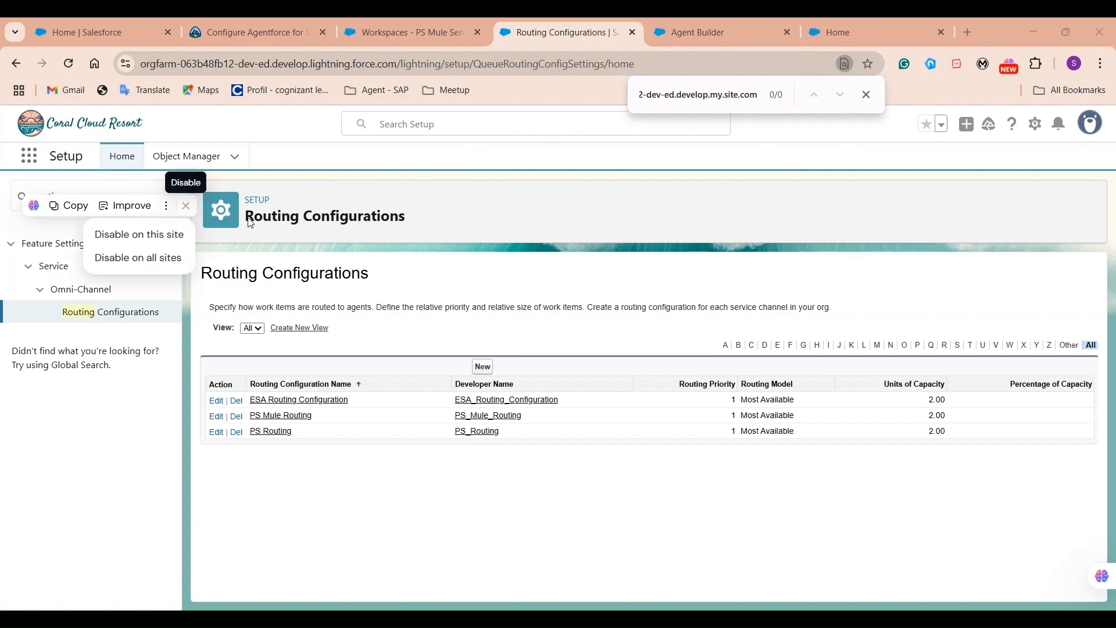
pyautogui.click(82, 187)
pyautogui.press('BackSpace')
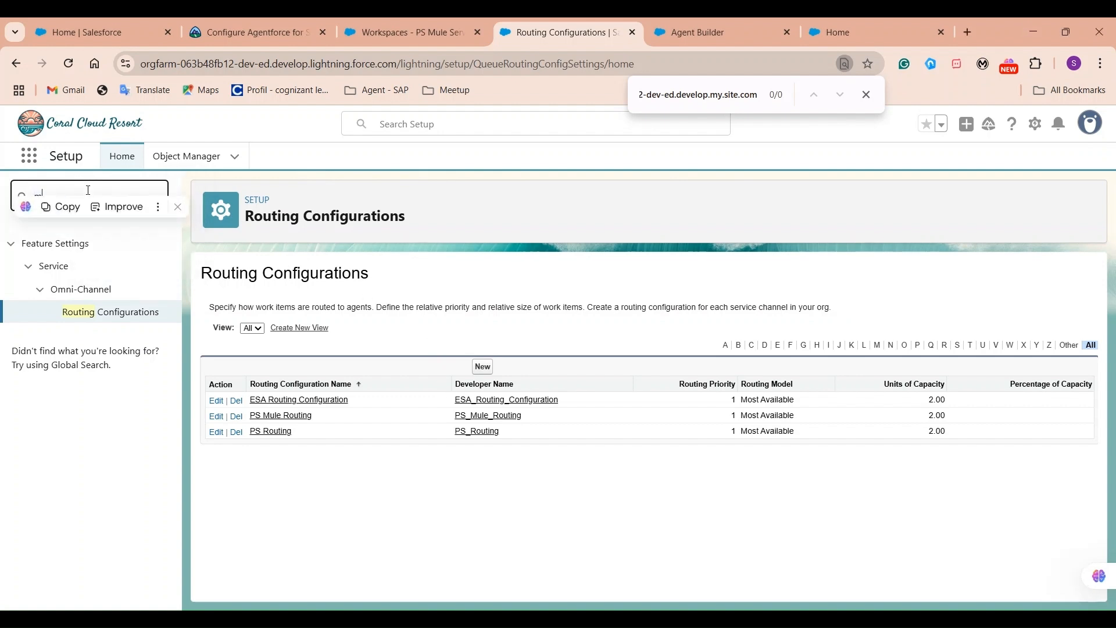
pyautogui.write('messaging')
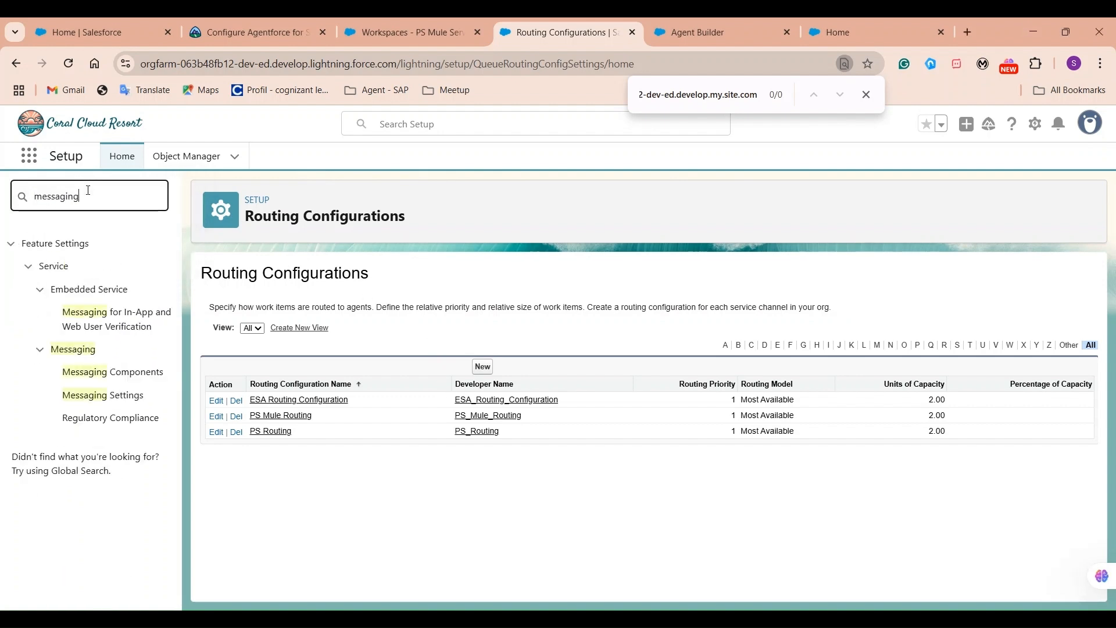
pyautogui.click(128, 396)
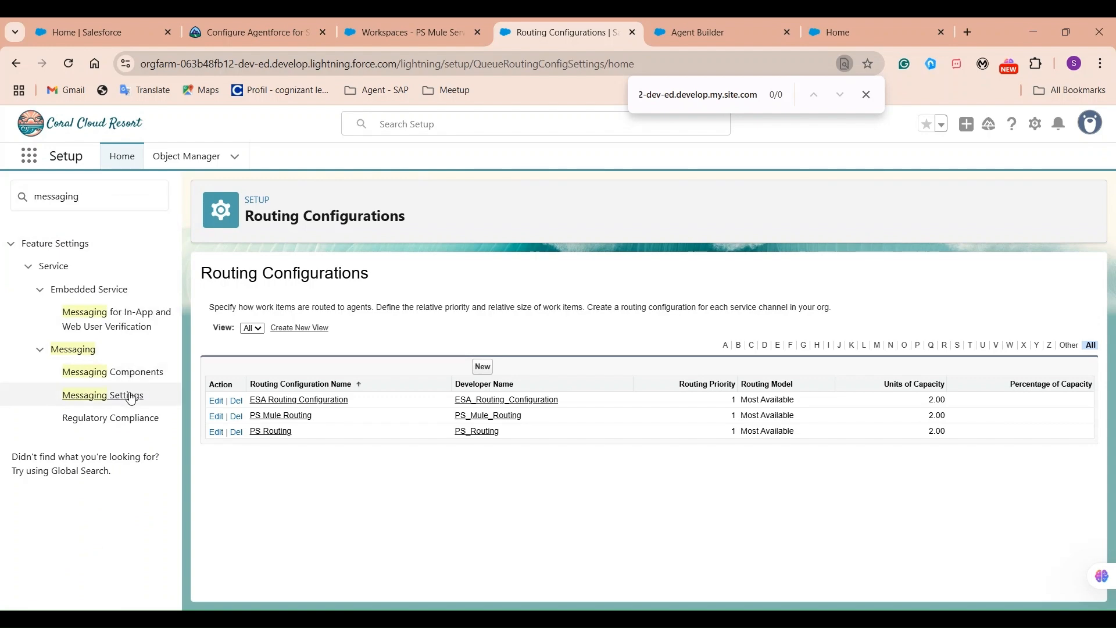
pyautogui.scroll(-3, 657, 414)
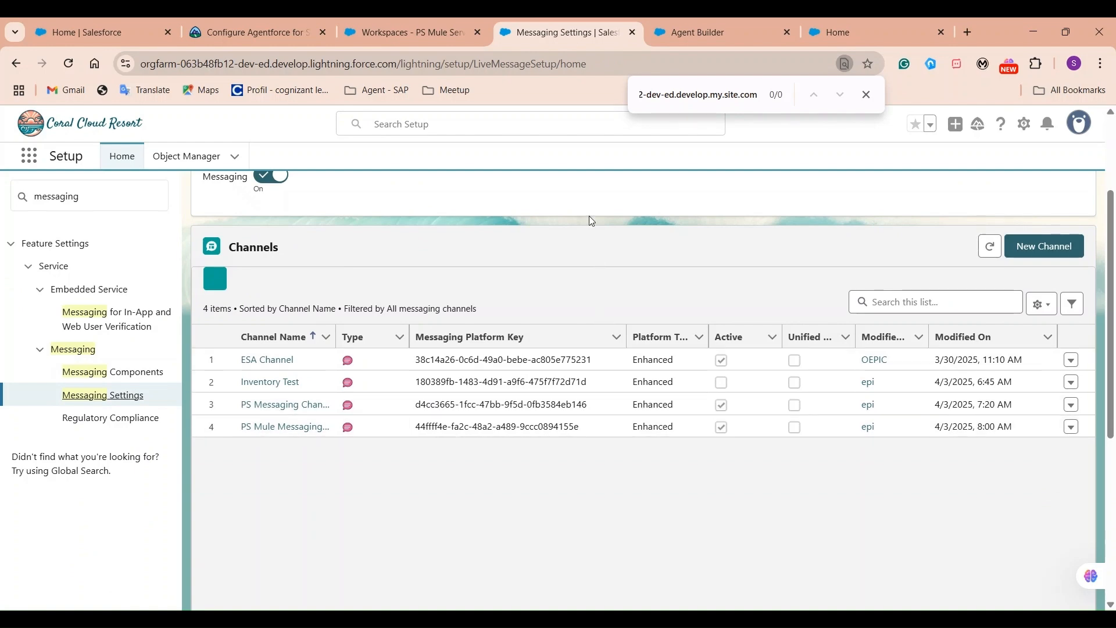
# Search Quick Find for 'agents' and open the Agents page under Agent Studio.
pyautogui.click(687, 31)
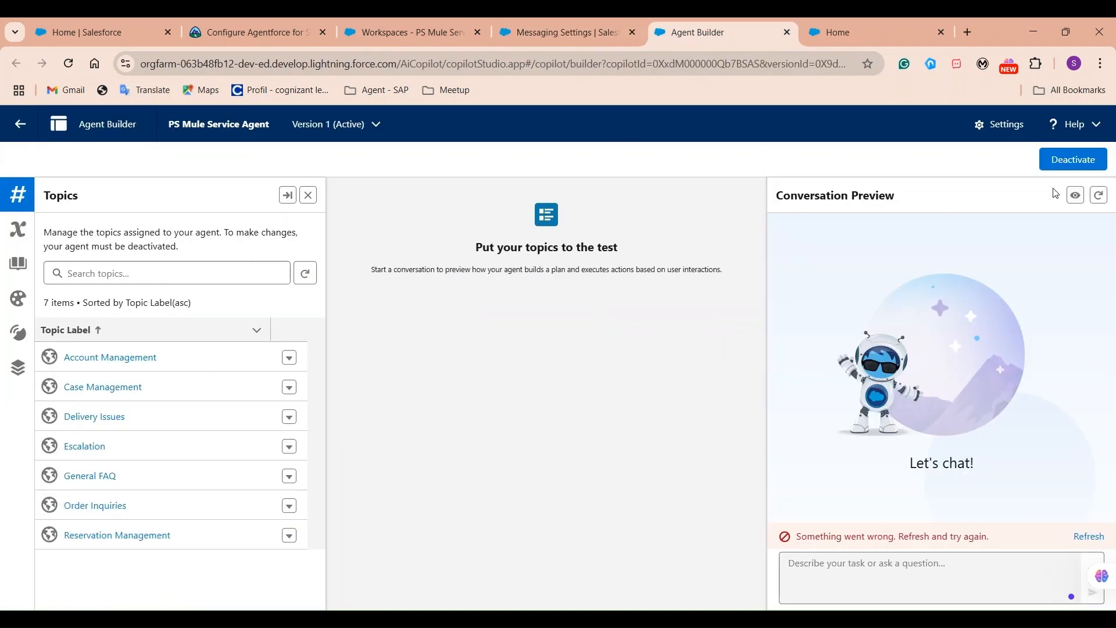
pyautogui.click(384, 32)
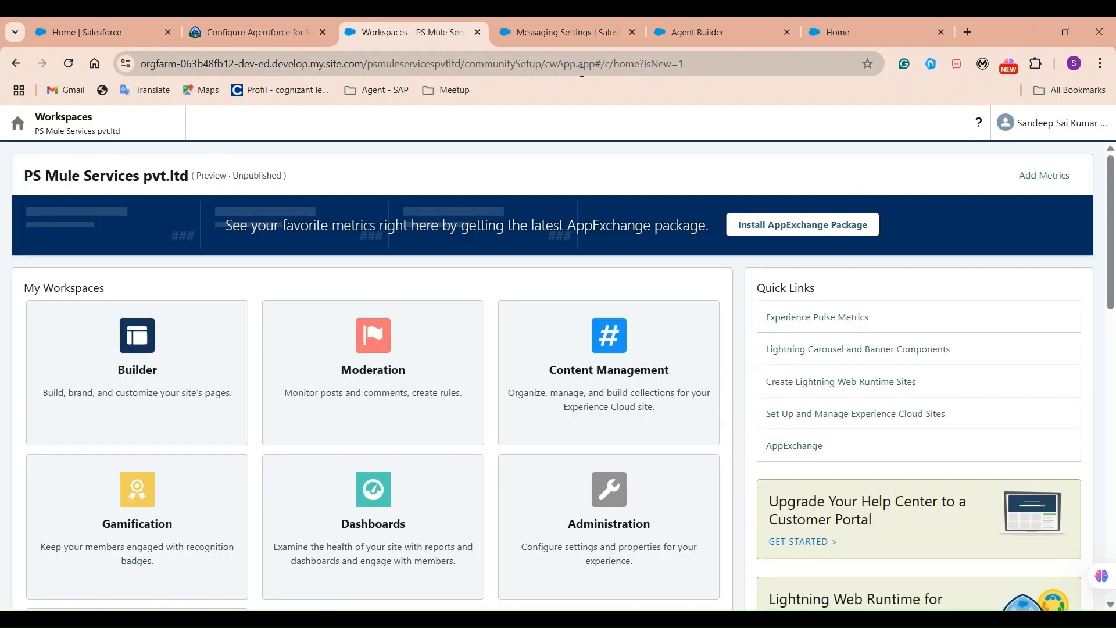
pyautogui.click(547, 46)
pyautogui.click(96, 197)
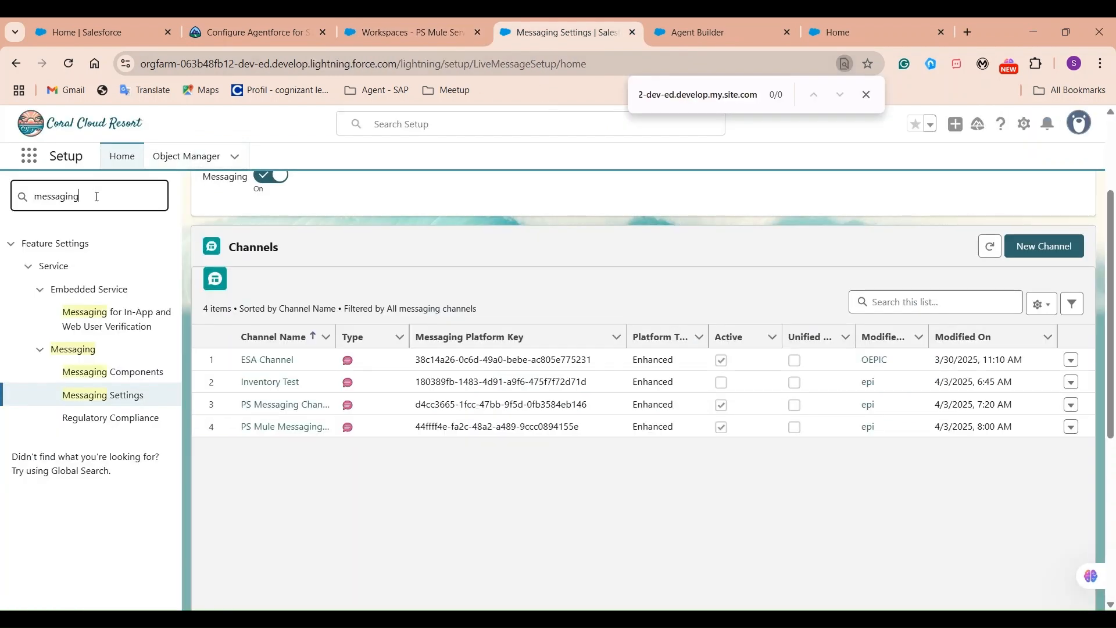
pyautogui.doubleClick(96, 197)
pyautogui.write('agents')
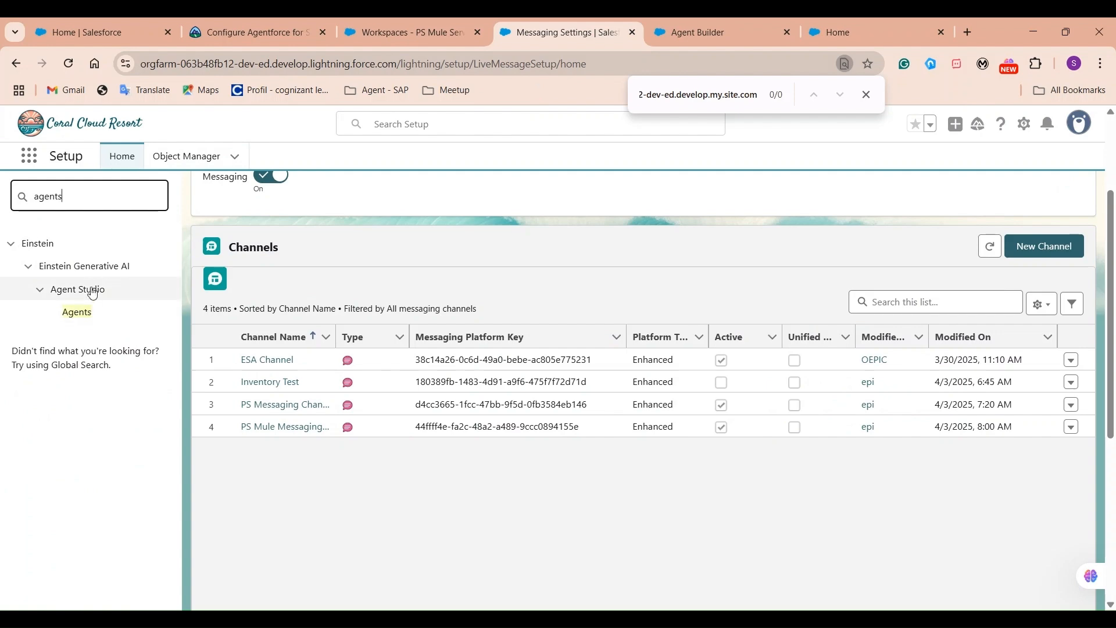
pyautogui.click(78, 312)
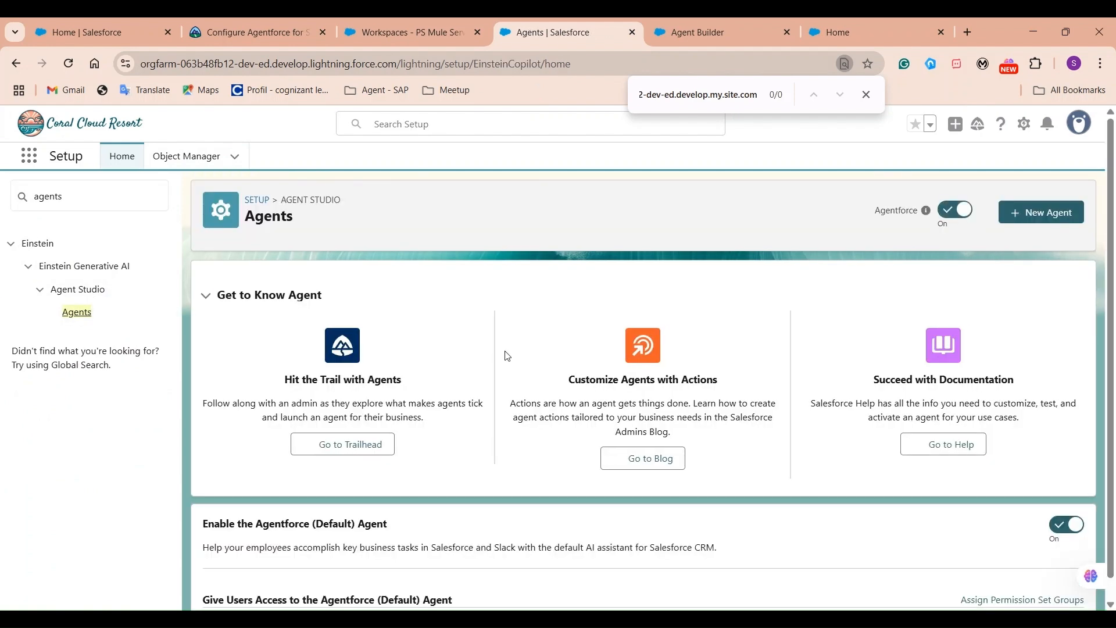
# Open the PS Mule Service Agent's details and check the chat's transfer requested message.
pyautogui.scroll(-3, 507, 356)
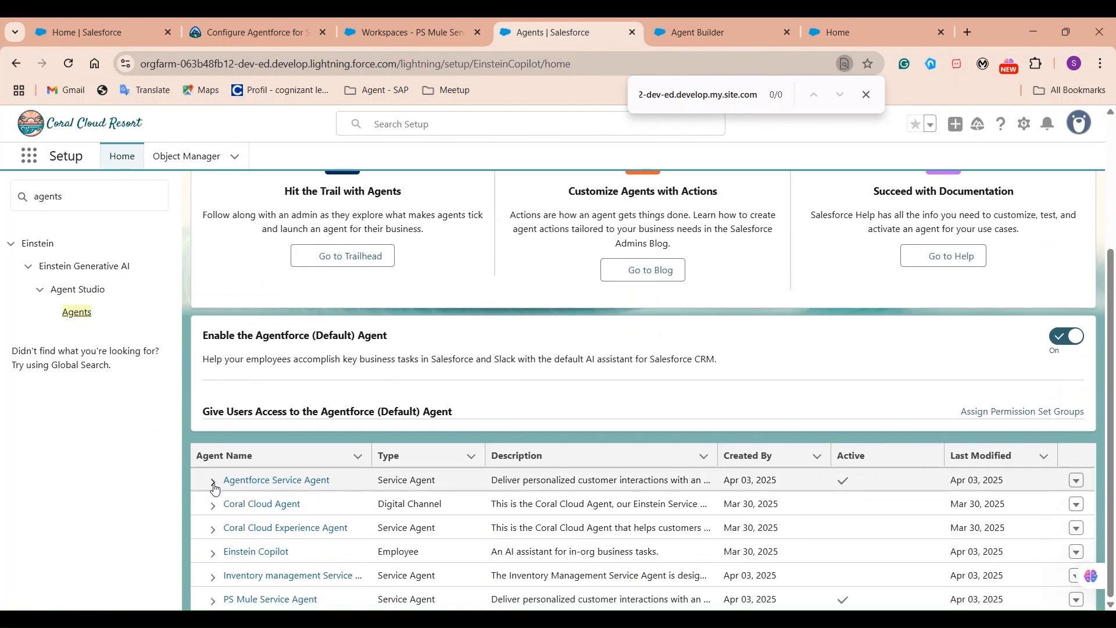
pyautogui.click(213, 602)
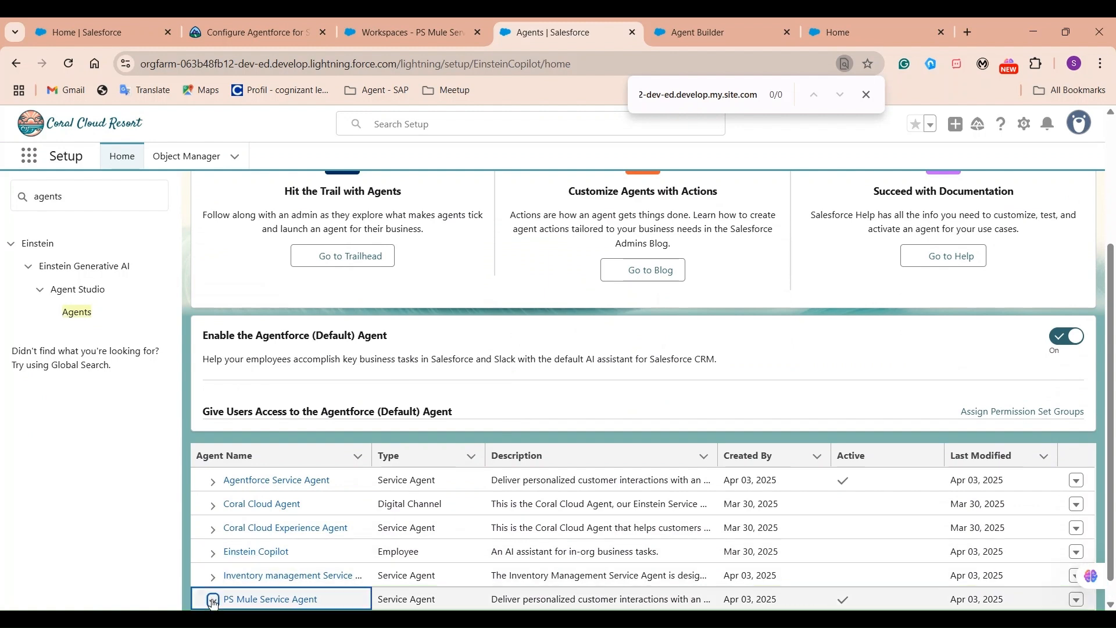
pyautogui.click(233, 599)
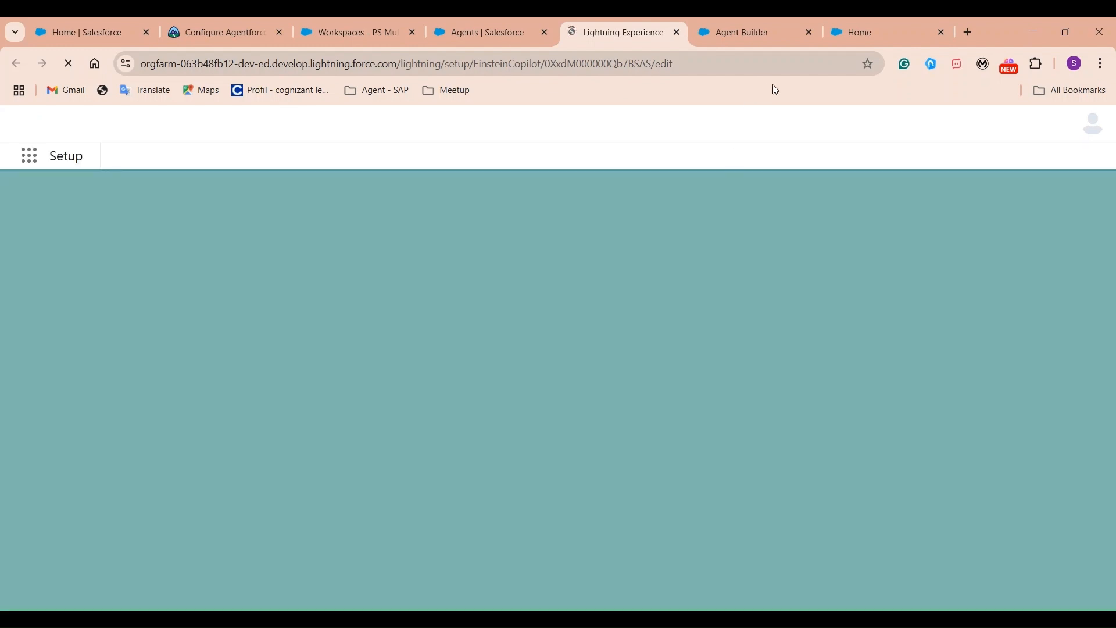
pyautogui.click(860, 29)
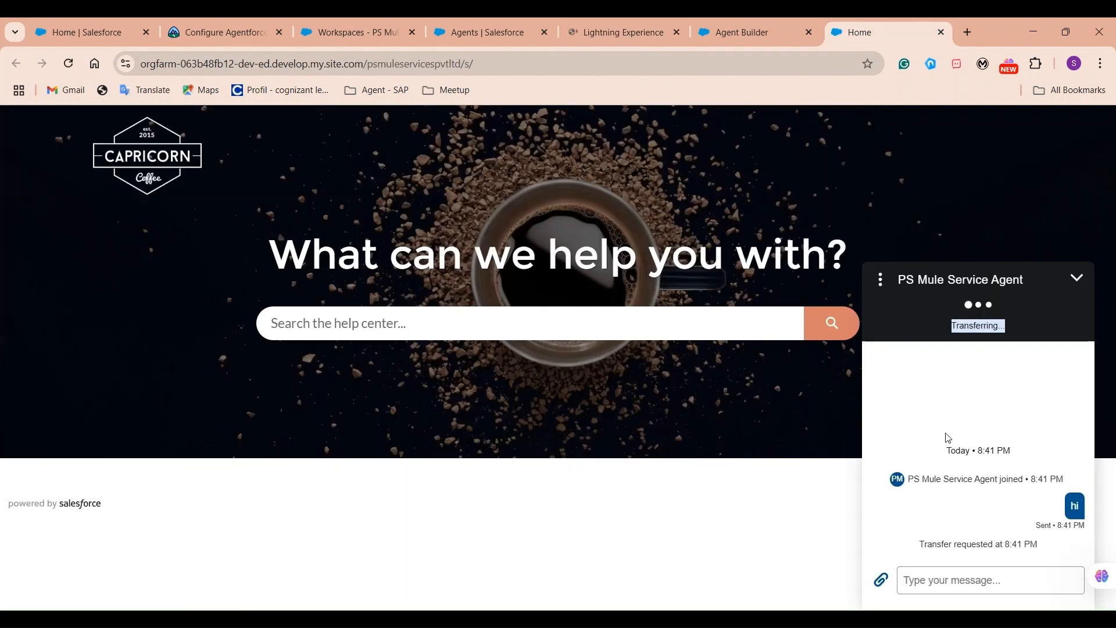
pyautogui.moveTo(1050, 555); pyautogui.dragTo(900, 553)
pyautogui.click(604, 29)
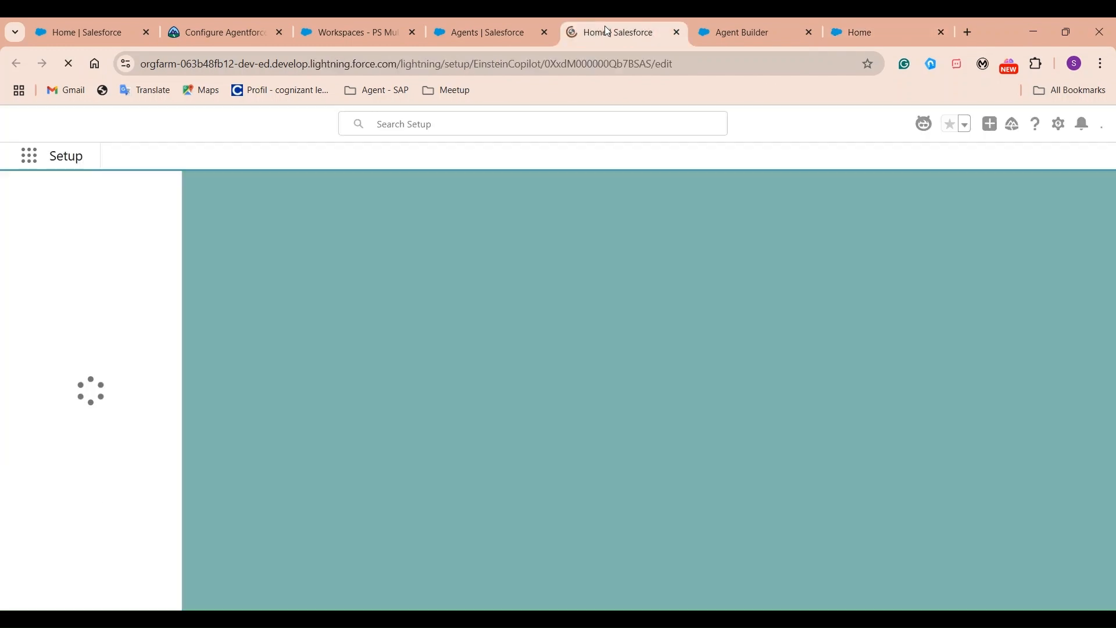
# Show the agent's Connections tab, where no outbound Omni-Channel flow is set.
pyautogui.scroll(-3, 601, 426)
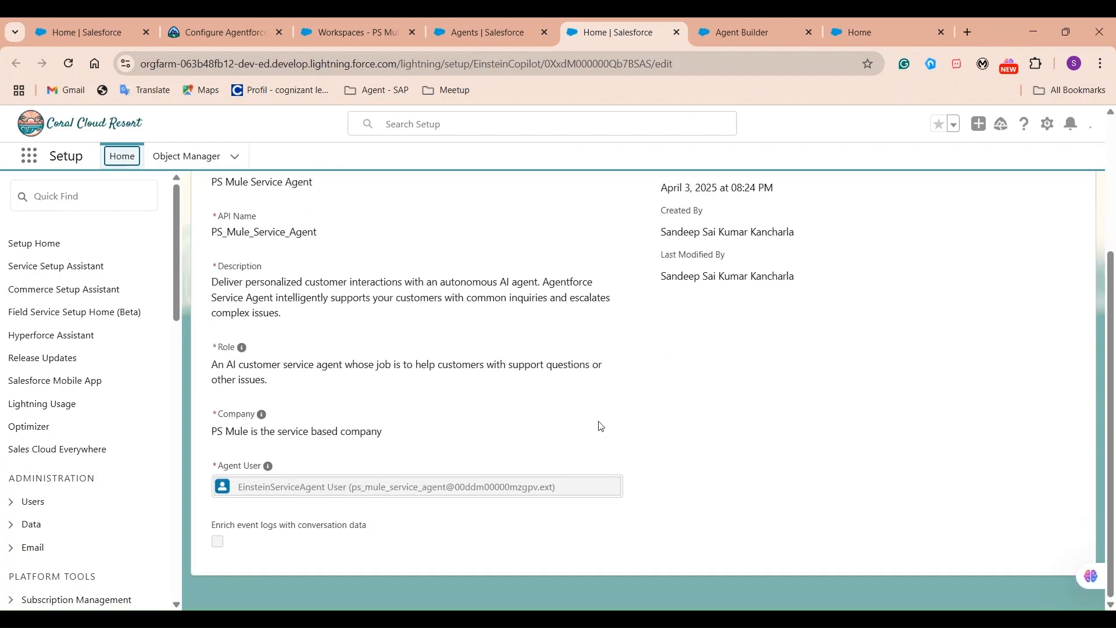
pyautogui.scroll(3, 586, 439)
pyautogui.click(518, 330)
pyautogui.scroll(-3, 577, 411)
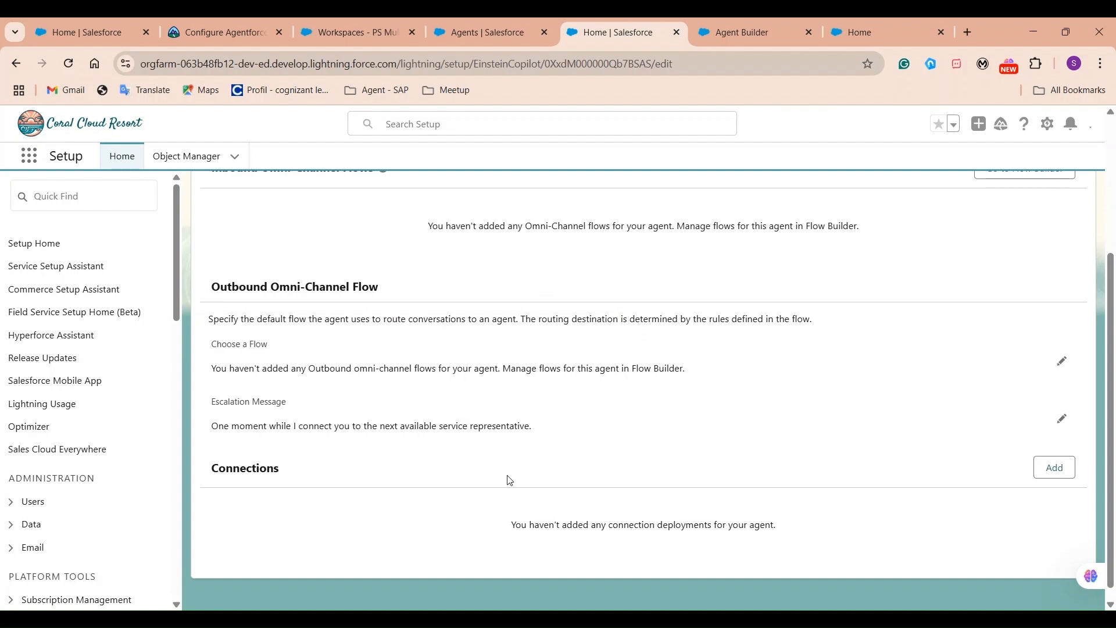
# Deactivate the PS Mule Service Agent in Agent Builder so its outbound flow can be edited.
pyautogui.click(1060, 362)
pyautogui.click(334, 364)
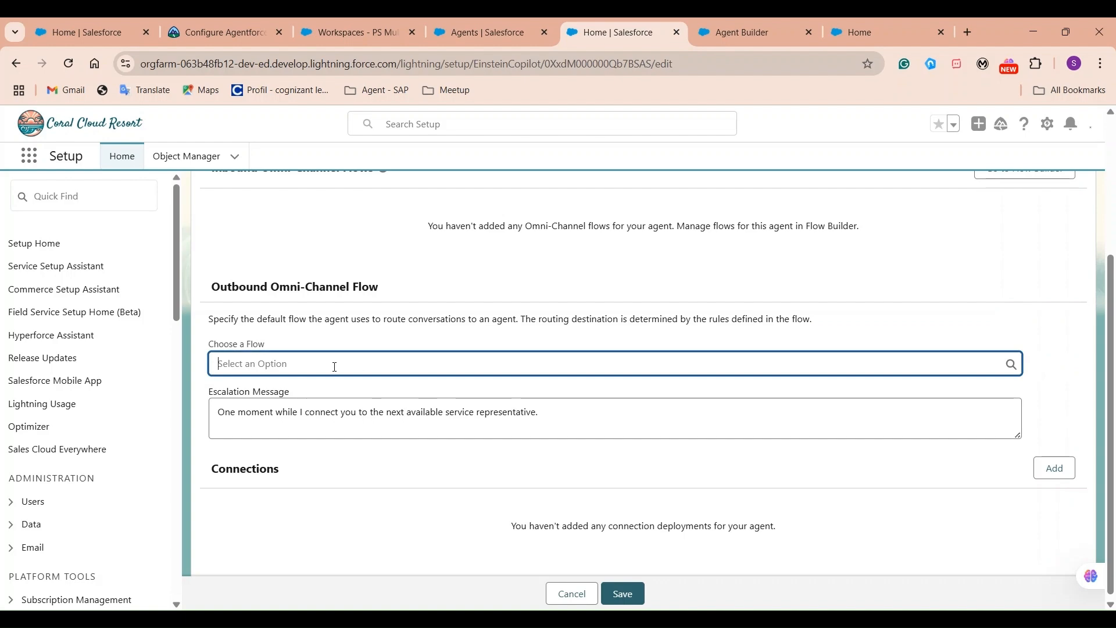
pyautogui.click(427, 339)
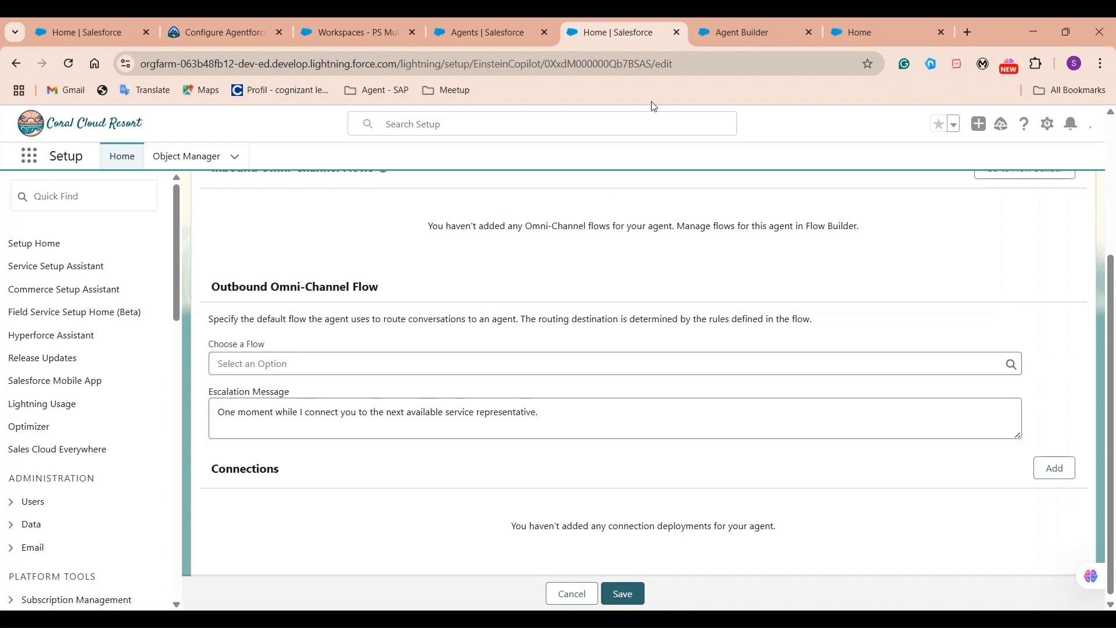
pyautogui.click(758, 36)
pyautogui.click(1084, 167)
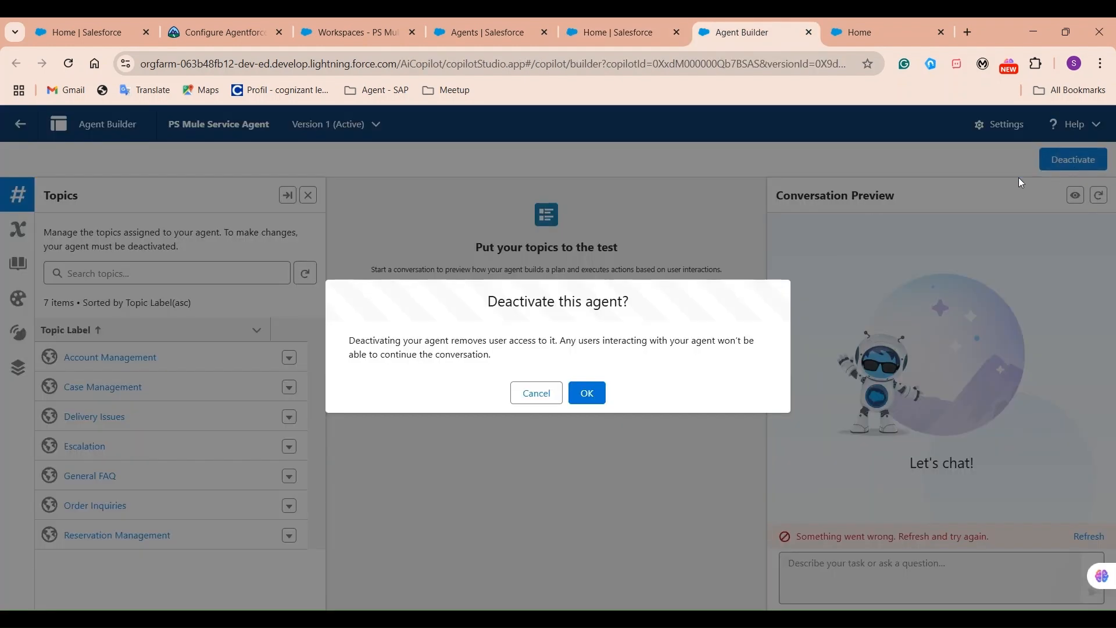
pyautogui.click(588, 393)
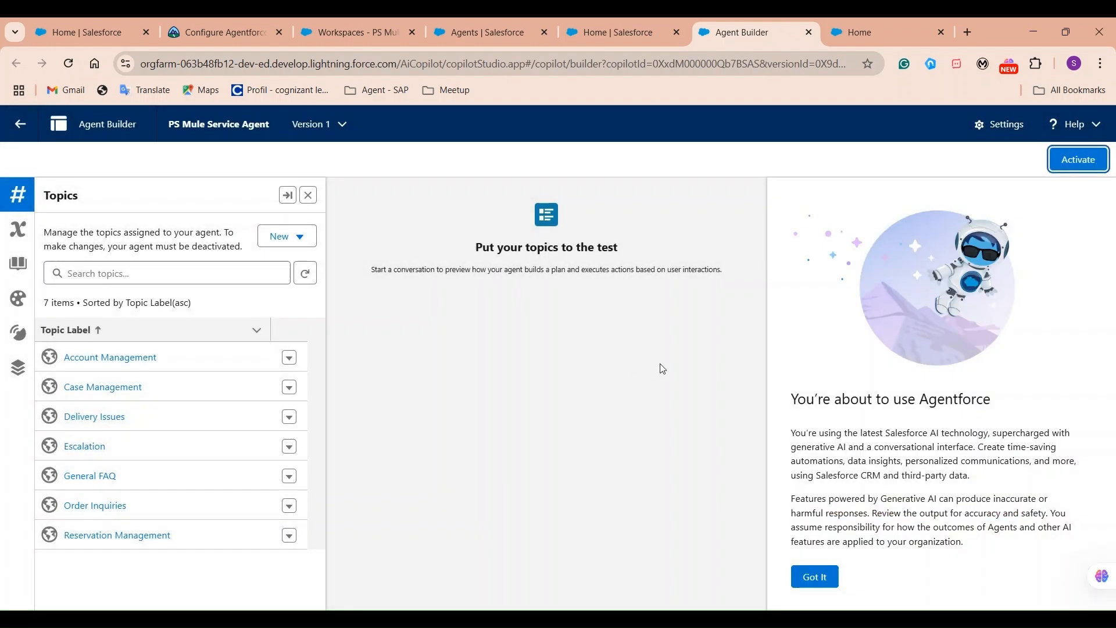
pyautogui.click(828, 569)
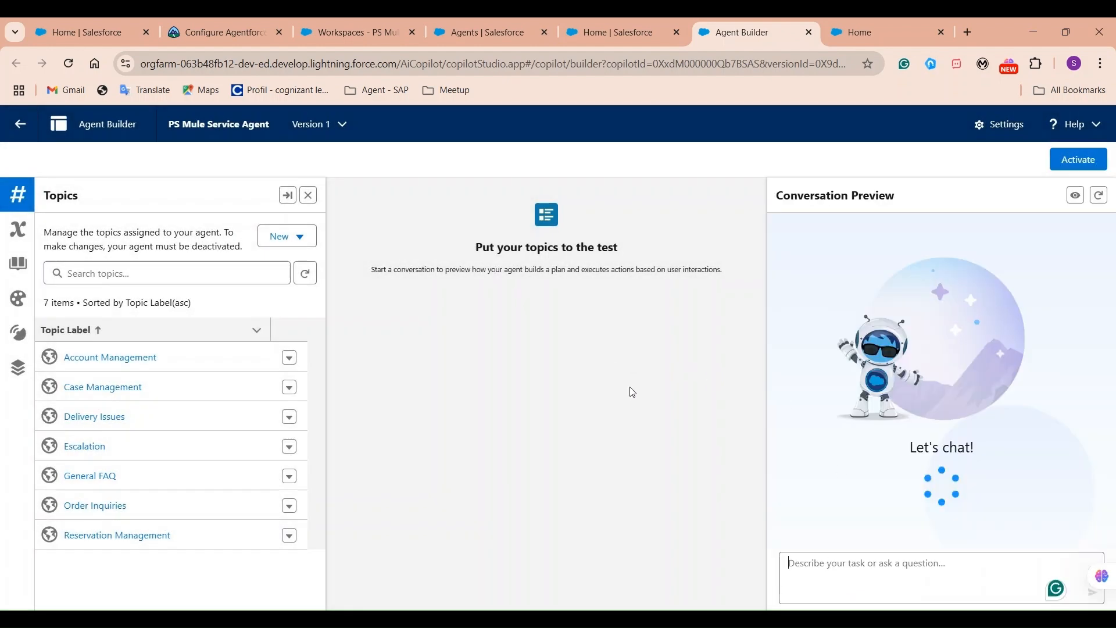
# Try selecting PS Mule Omni Channel Flow, then reload the agent's Setup page and reopen Connections.
pyautogui.click(632, 30)
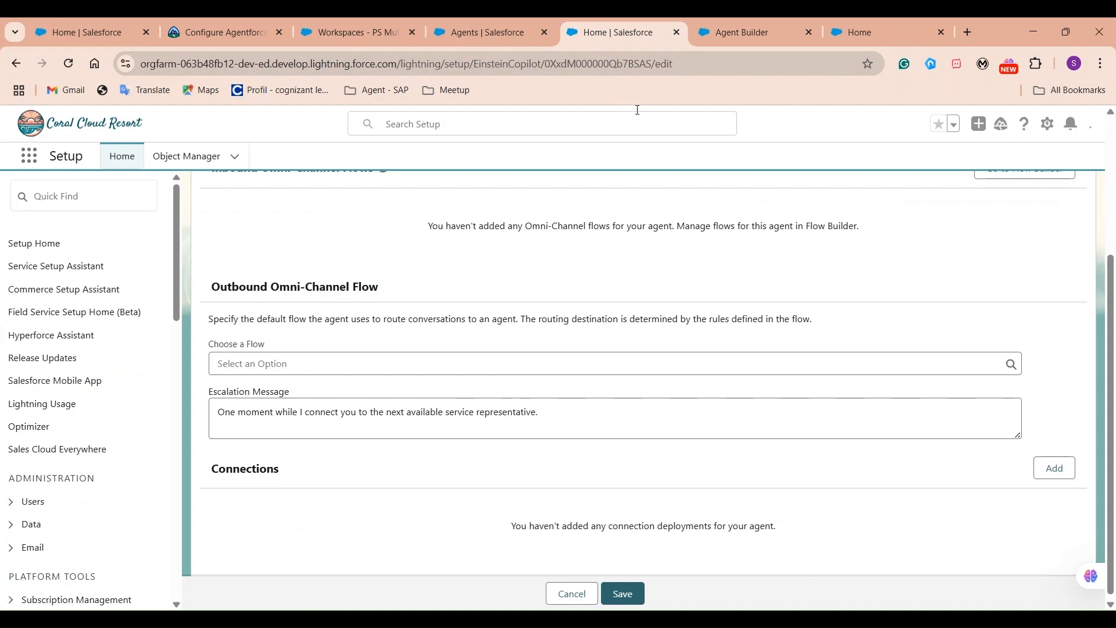
pyautogui.click(429, 372)
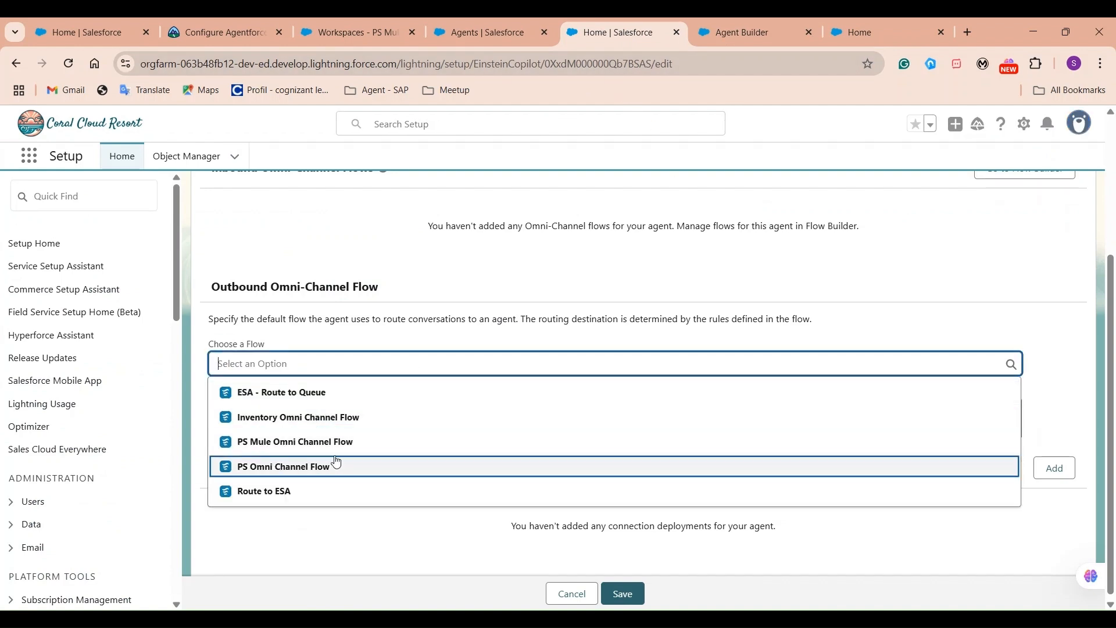
pyautogui.click(270, 450)
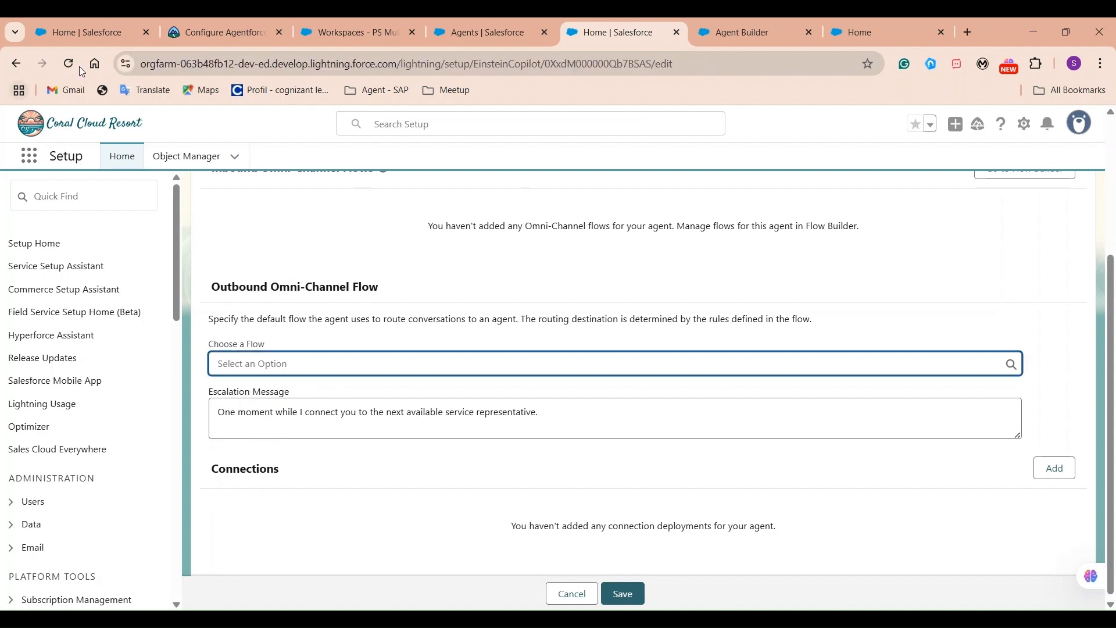
pyautogui.click(68, 64)
pyautogui.click(737, 36)
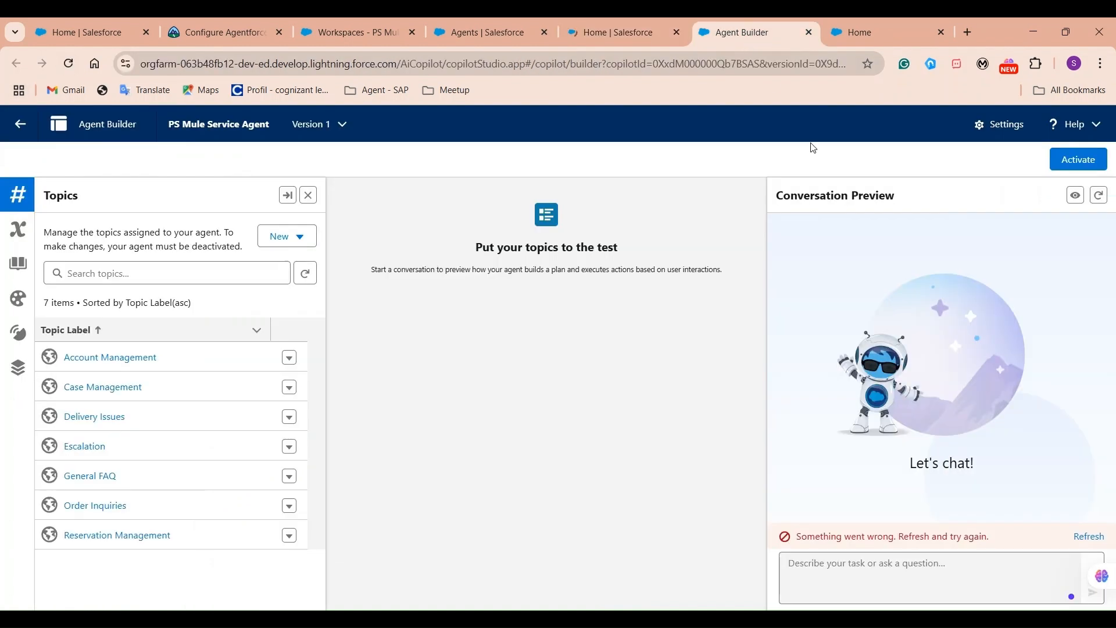
pyautogui.click(626, 26)
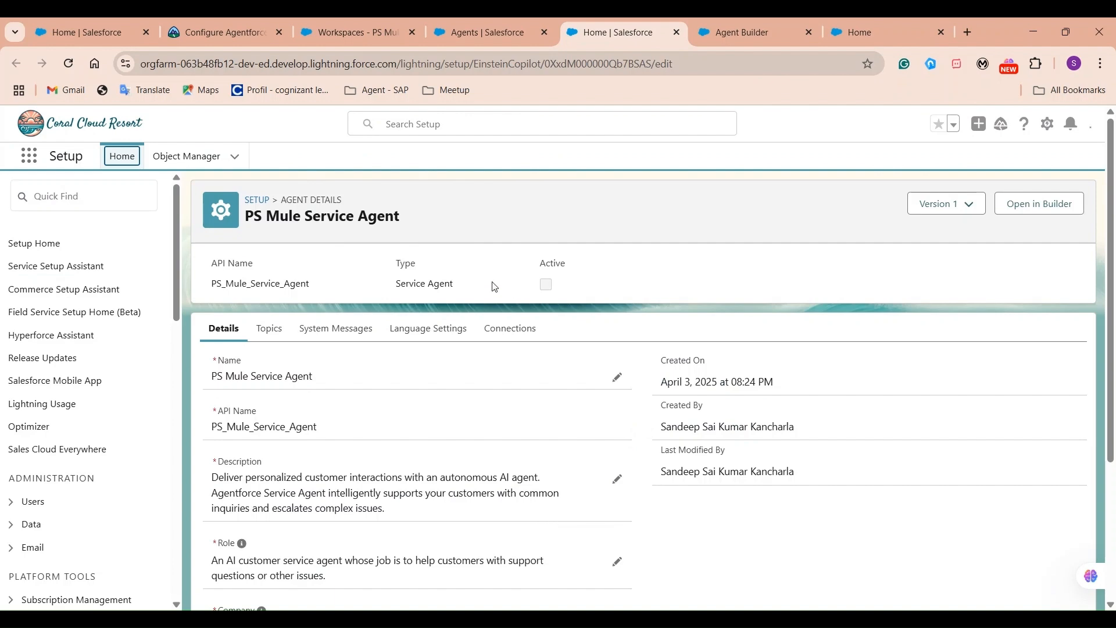
pyautogui.click(514, 335)
pyautogui.scroll(-4, 673, 416)
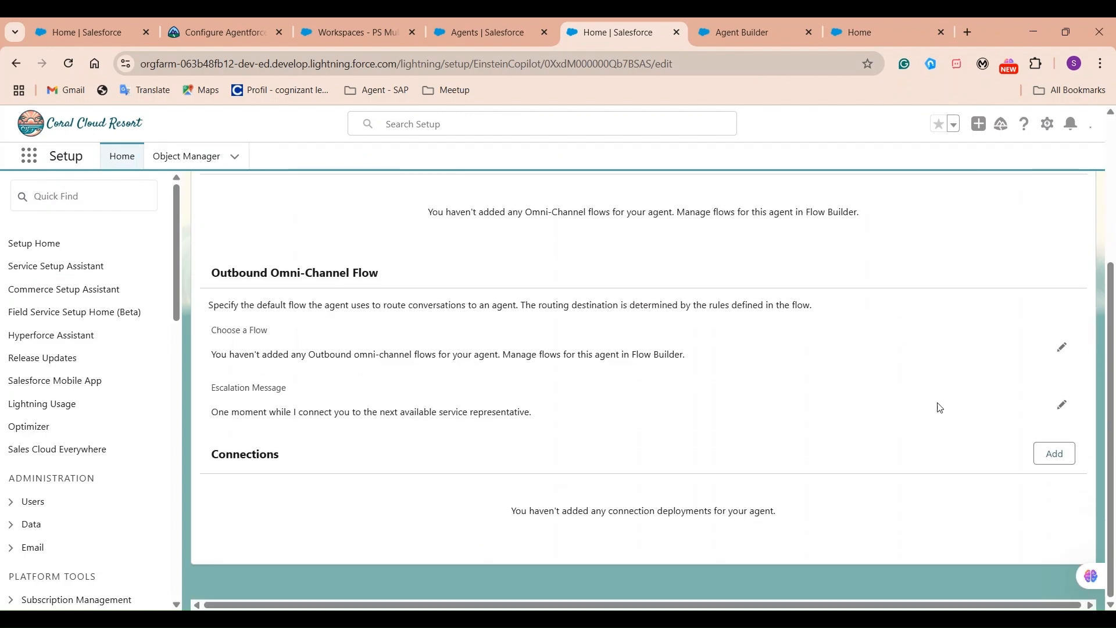
# Save PS Mule Omni Channel Flow as the outbound Omni-Channel flow and reactivate the agent.
pyautogui.click(1061, 349)
pyautogui.click(876, 367)
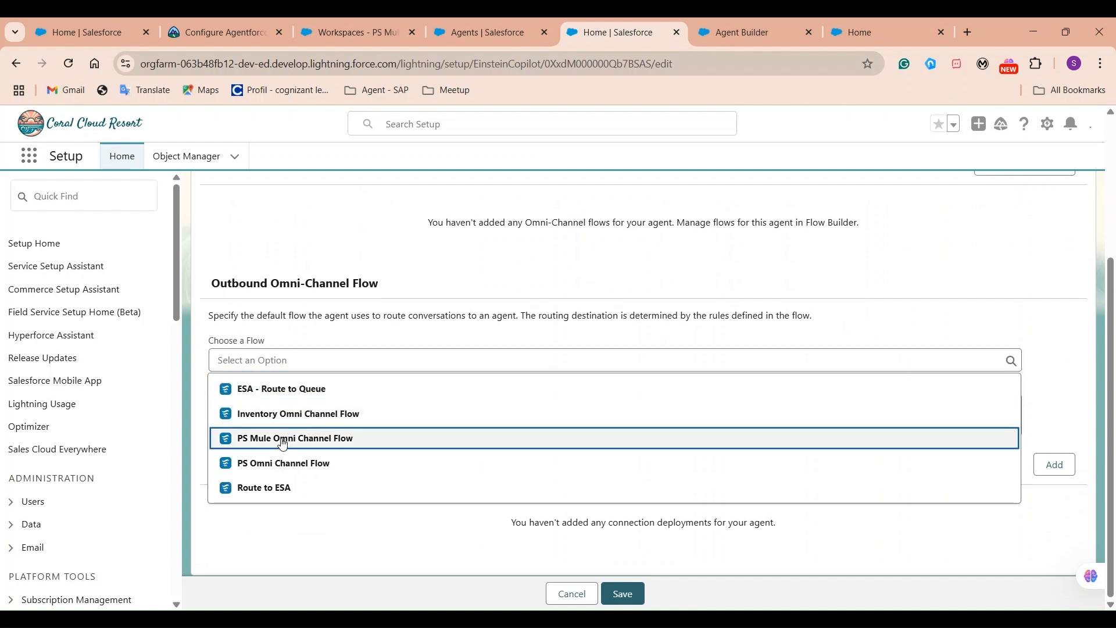
pyautogui.click(283, 440)
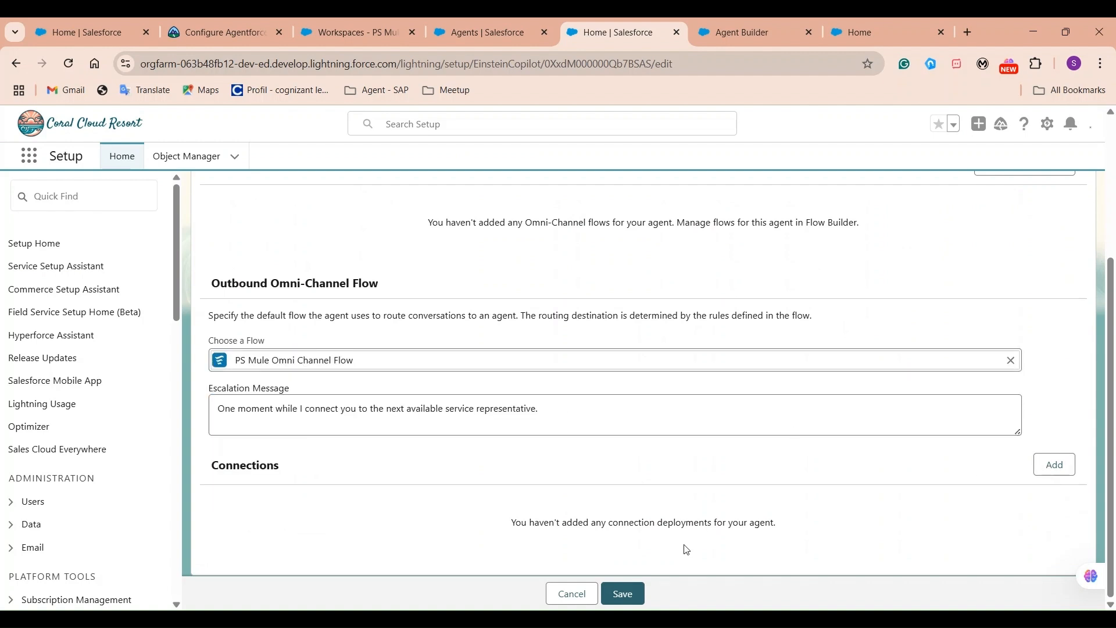
pyautogui.click(625, 593)
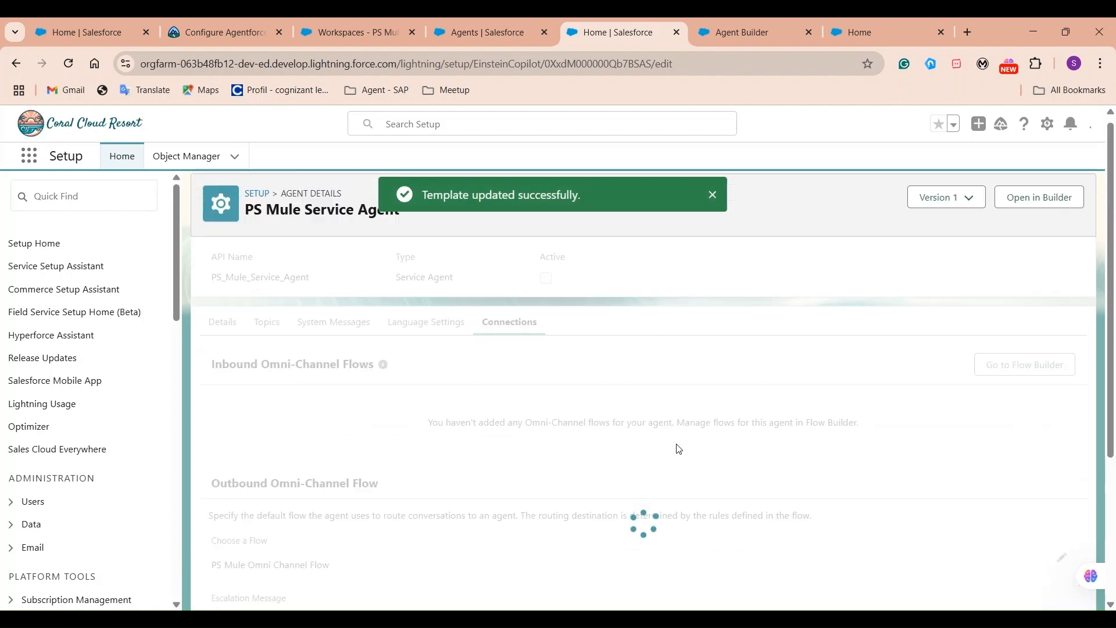
pyautogui.moveTo(409, 197); pyautogui.dragTo(605, 199)
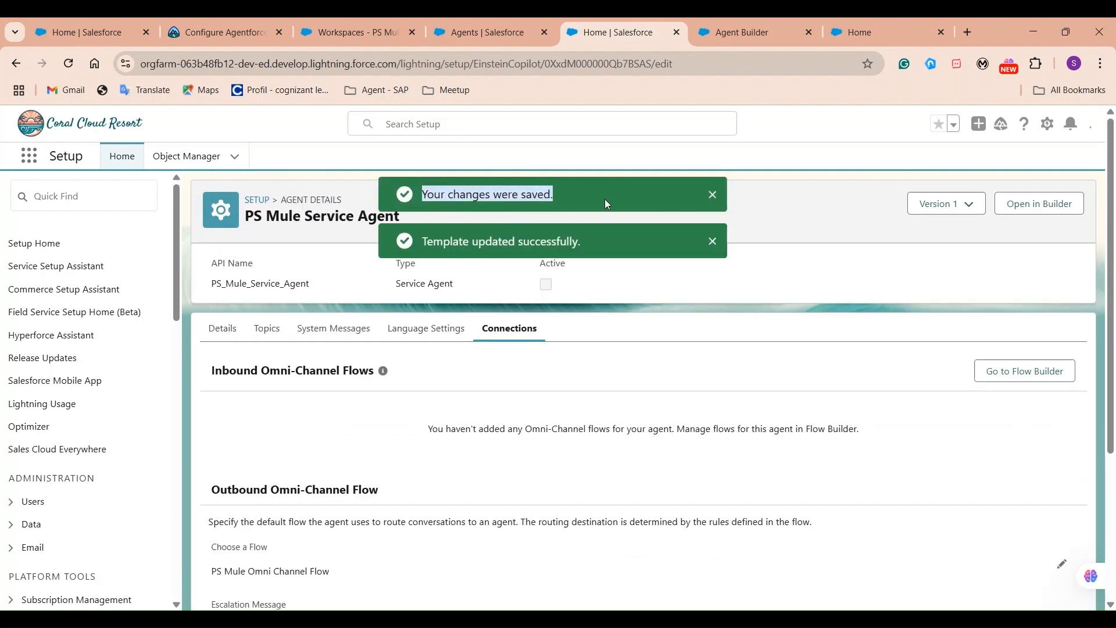
pyautogui.click(713, 241)
pyautogui.click(713, 194)
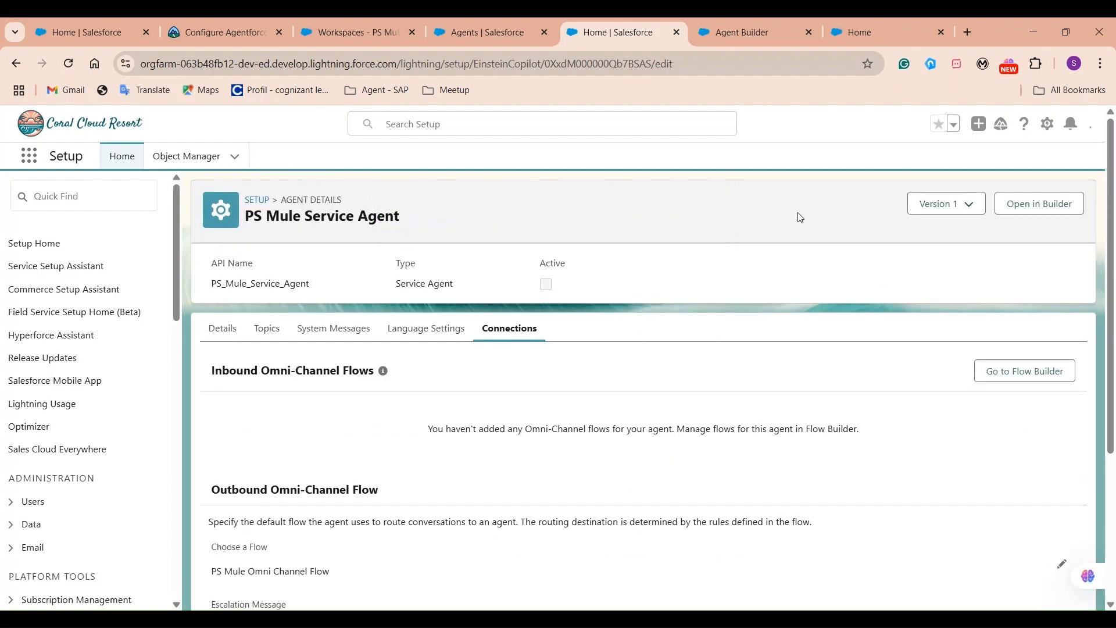
pyautogui.click(749, 32)
pyautogui.click(1076, 161)
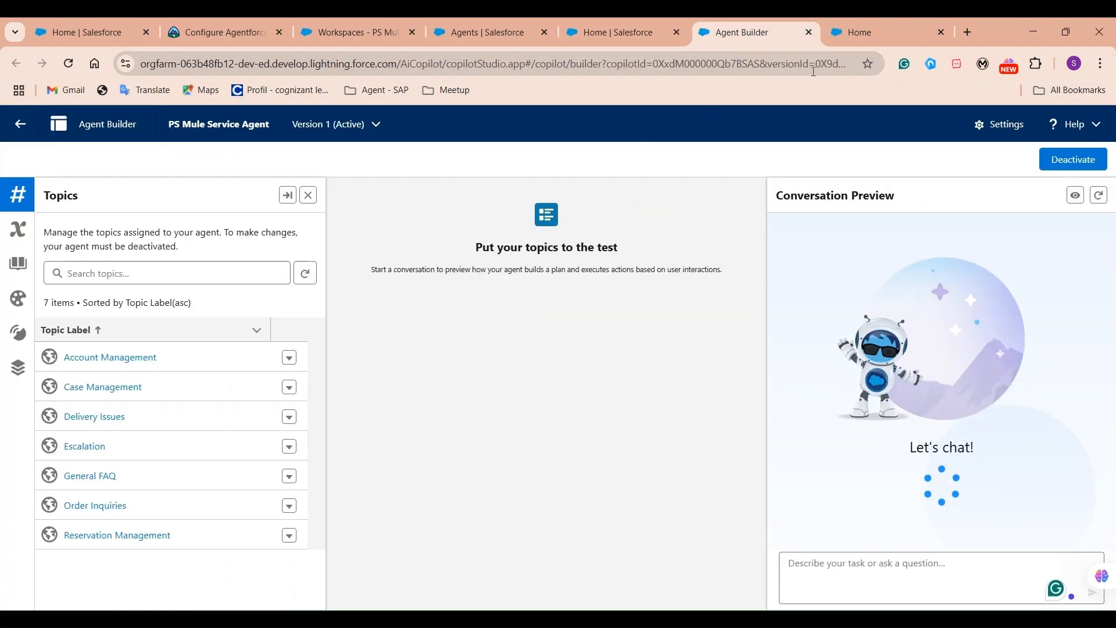
# End the current chat conversation on the help center site.
pyautogui.click(863, 32)
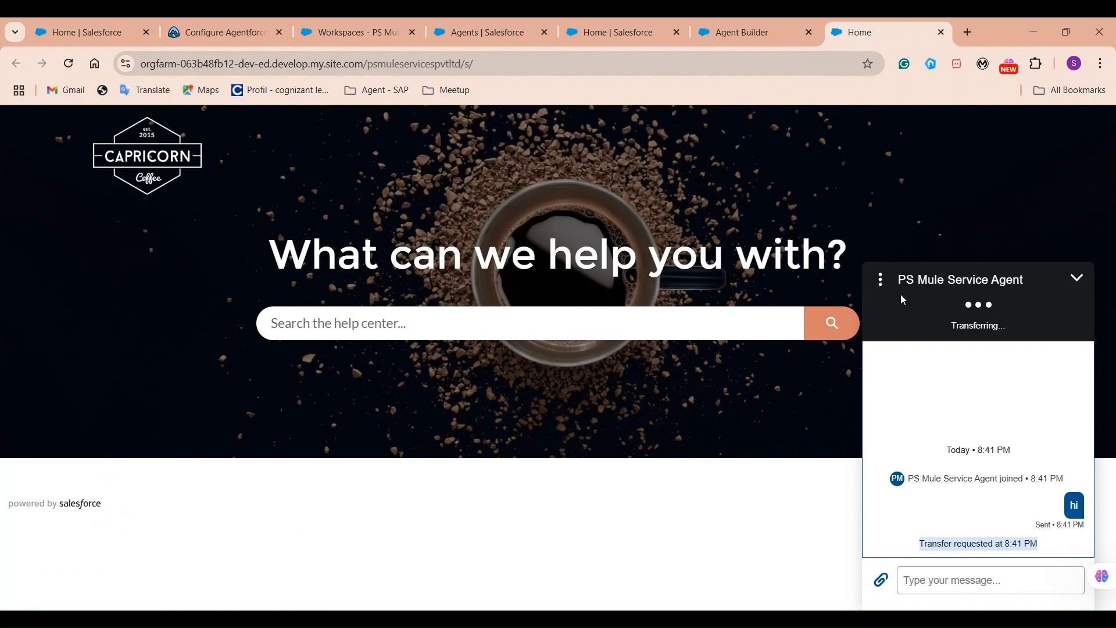
pyautogui.click(880, 279)
pyautogui.click(910, 318)
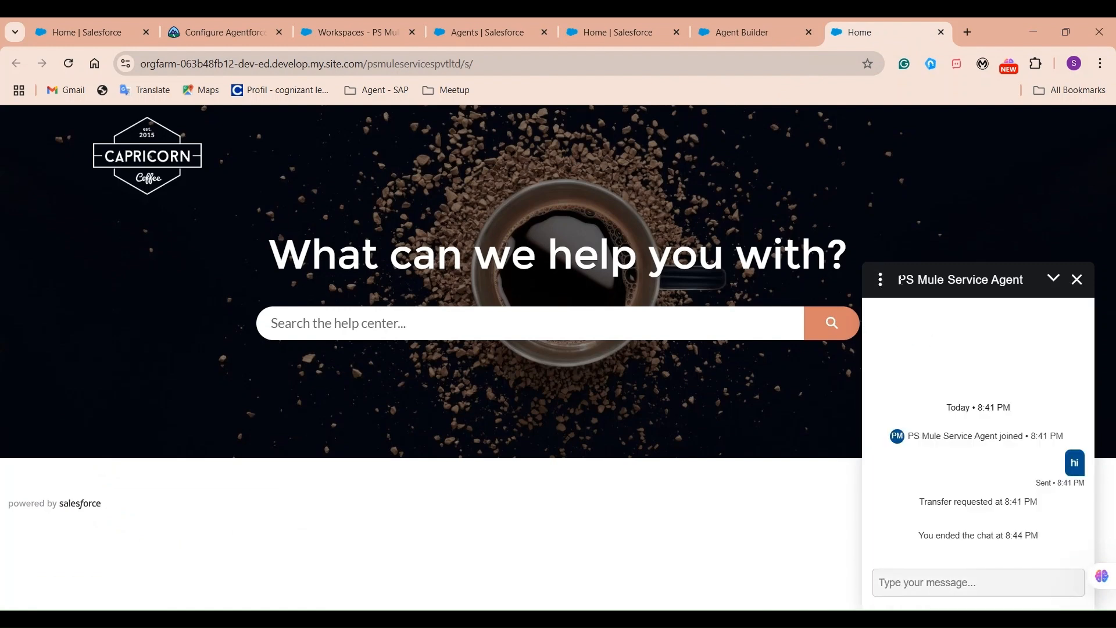
# Close the ended chat window and reload the help center page.
pyautogui.click(1077, 280)
pyautogui.click(715, 33)
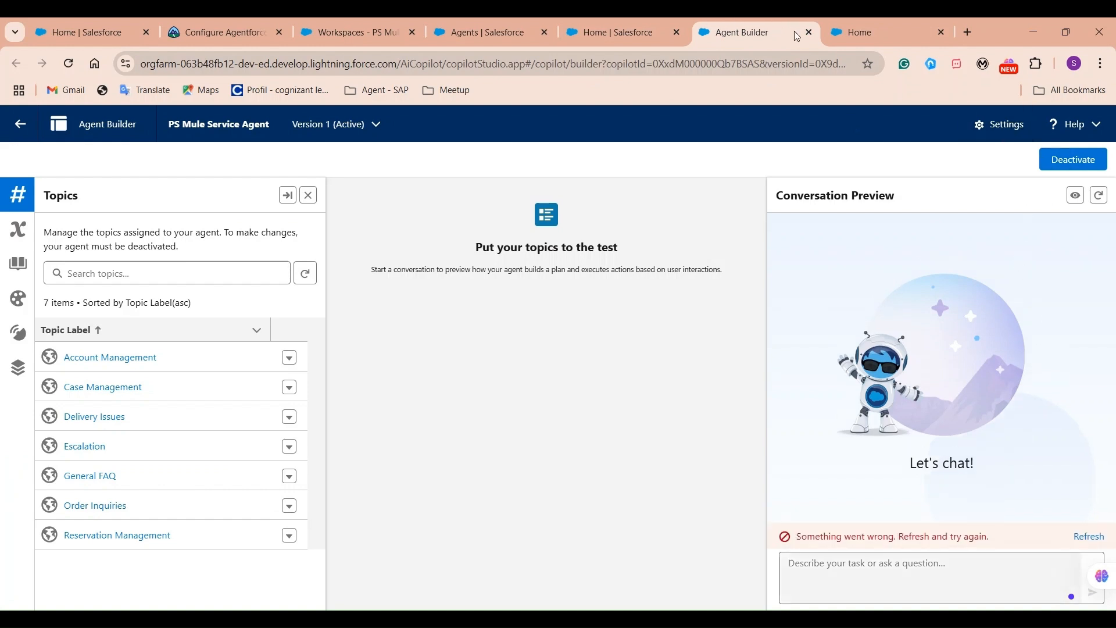
pyautogui.click(855, 32)
pyautogui.click(69, 65)
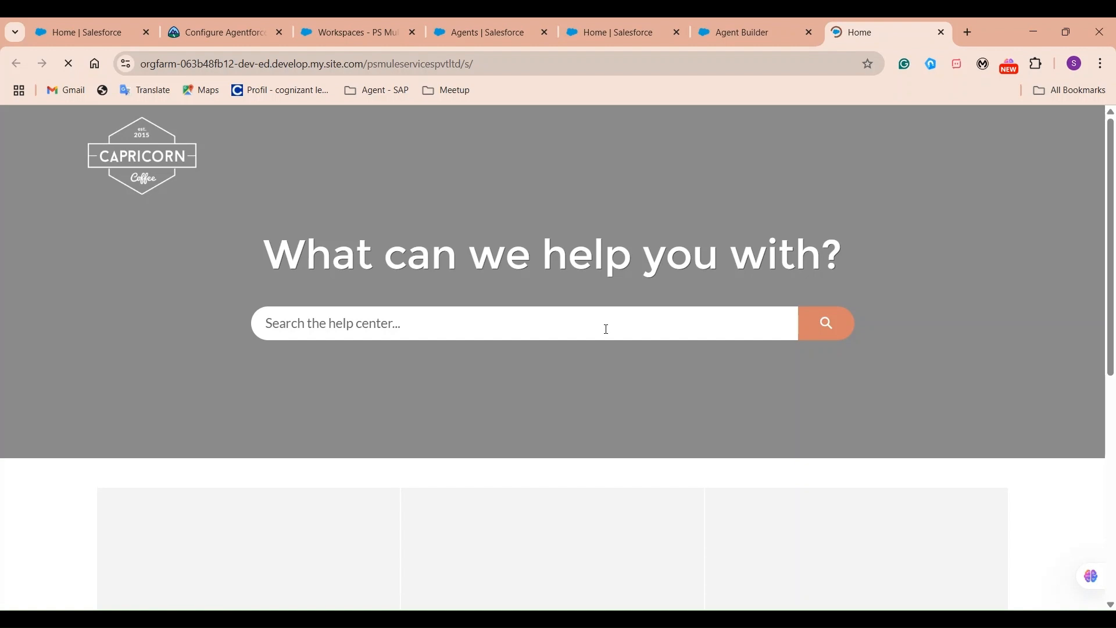
# Start a new chat and send the greeting 'hi' to the agent.
pyautogui.scroll(-8, 843, 388)
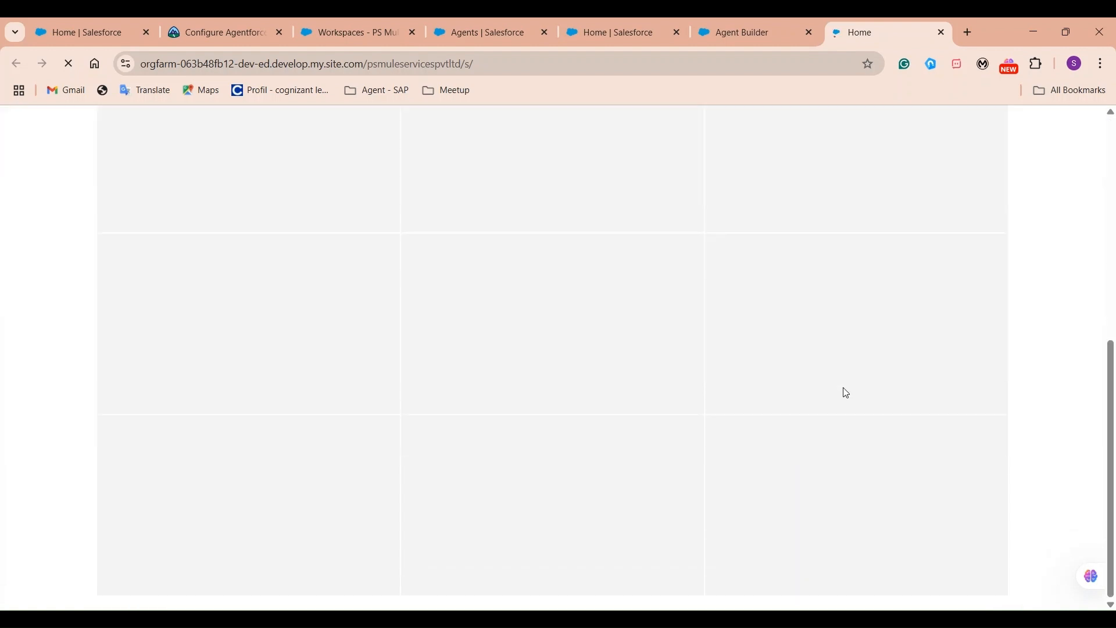
pyautogui.scroll(8, 846, 393)
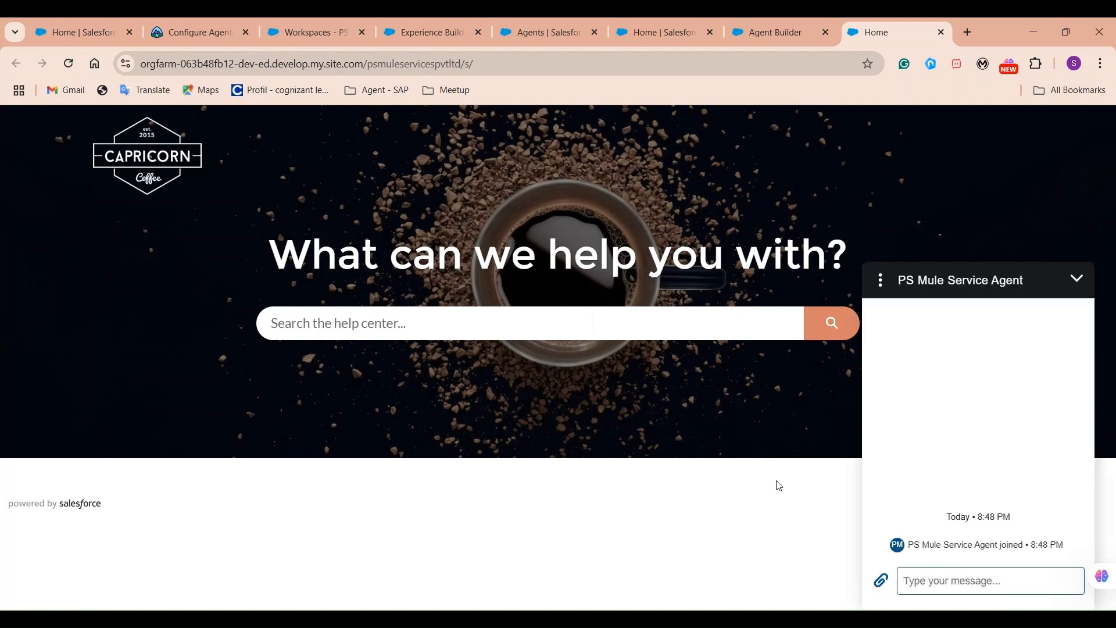
pyautogui.write('hi')
pyautogui.press('Return')
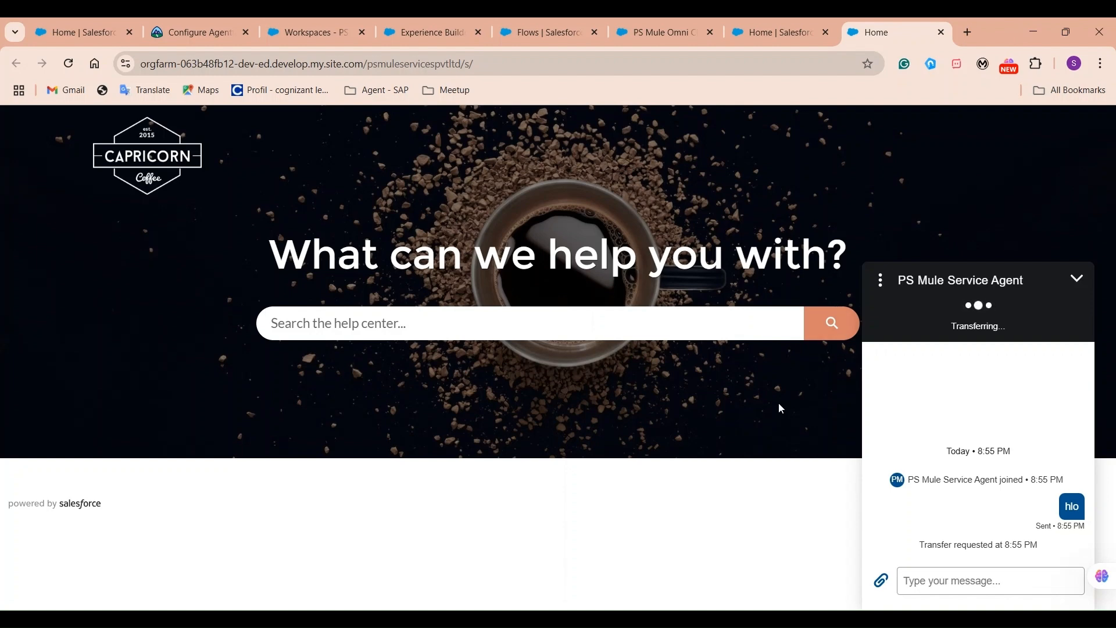
# Check the agent's versions in Setup and open the active Version 1 in Agent Builder.
pyautogui.click(761, 35)
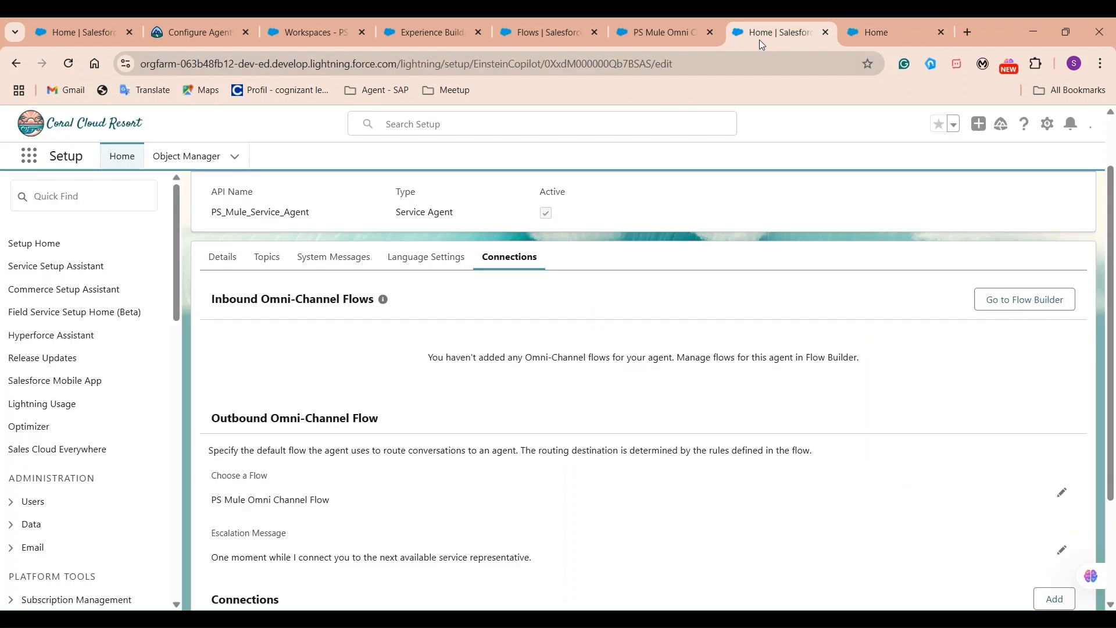
pyautogui.scroll(-3, 788, 416)
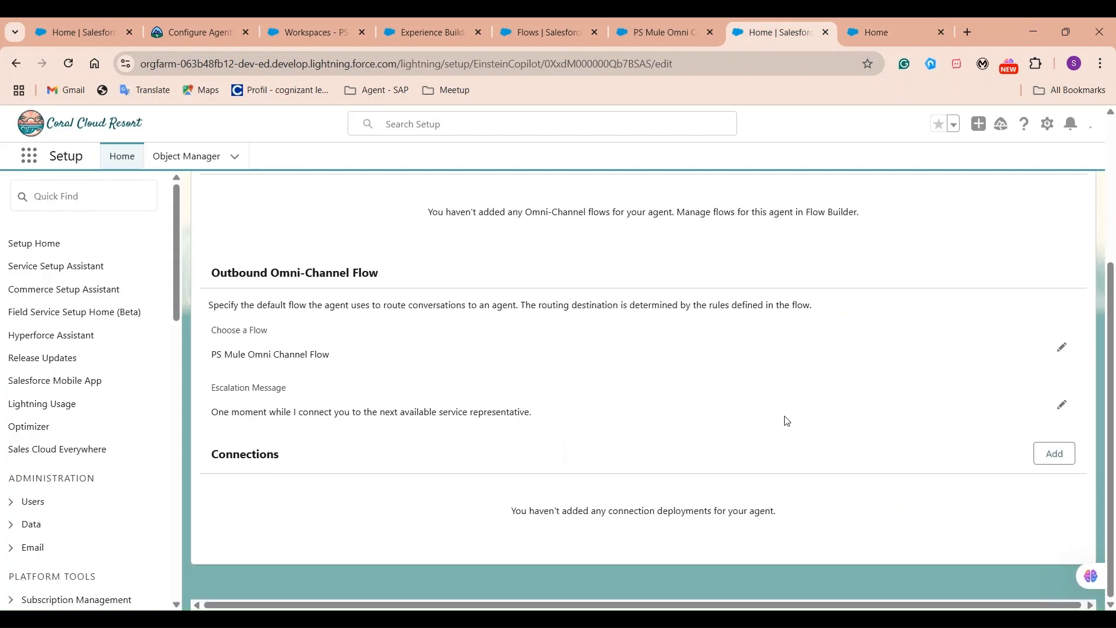
pyautogui.scroll(4, 902, 391)
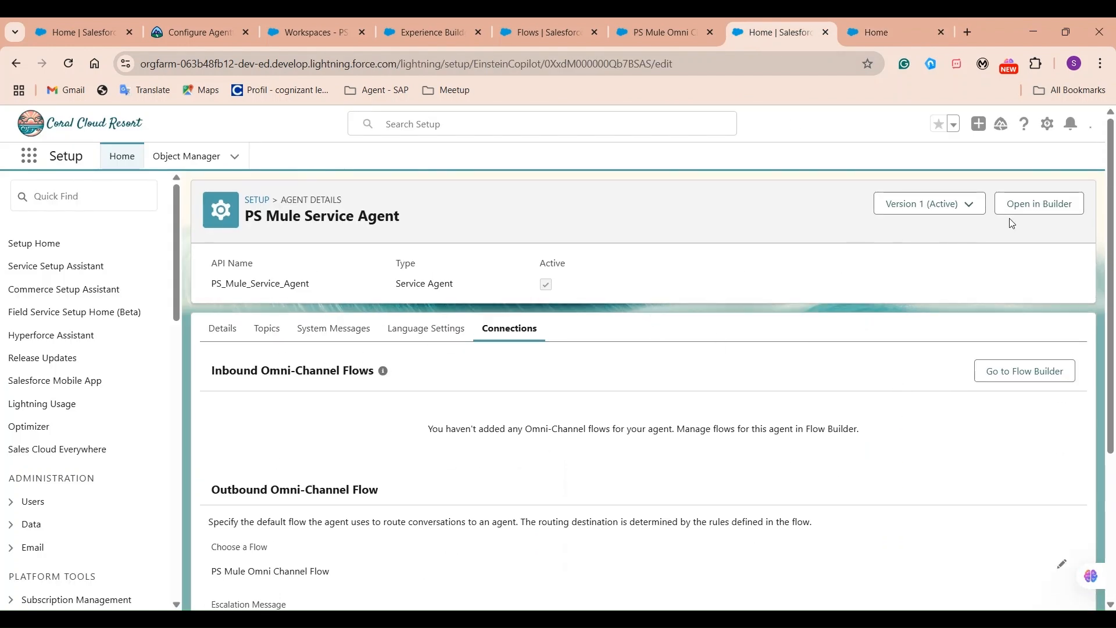
pyautogui.click(954, 215)
pyautogui.click(895, 279)
pyautogui.click(1035, 204)
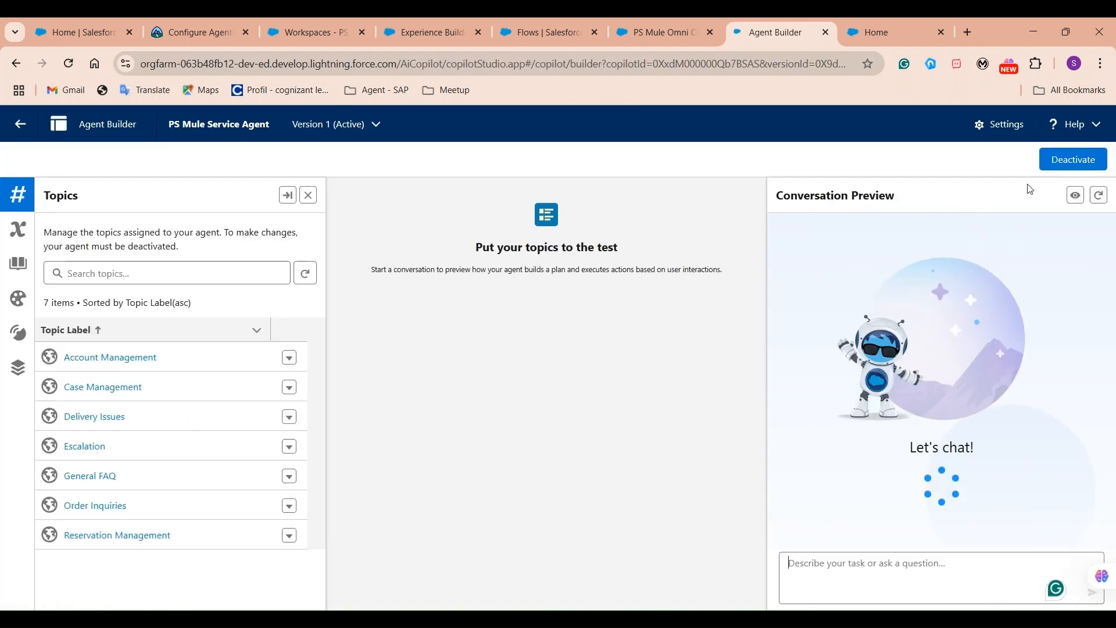
# Deactivate the agent and change its Agent User to a different EinsteinServiceAgent User.
pyautogui.click(1072, 160)
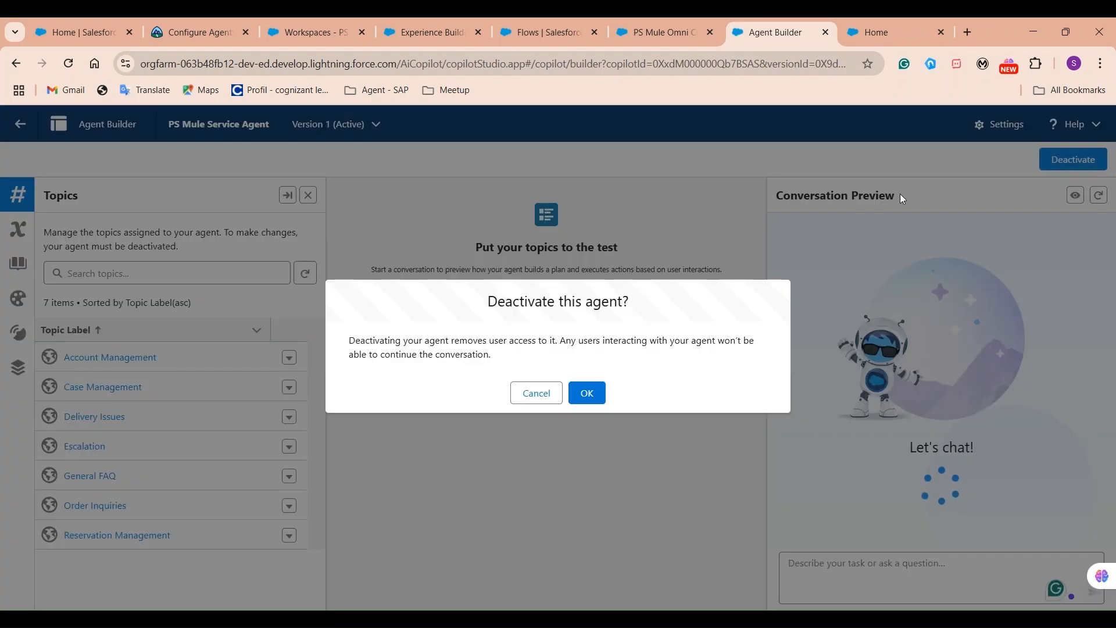
pyautogui.click(586, 393)
pyautogui.click(991, 127)
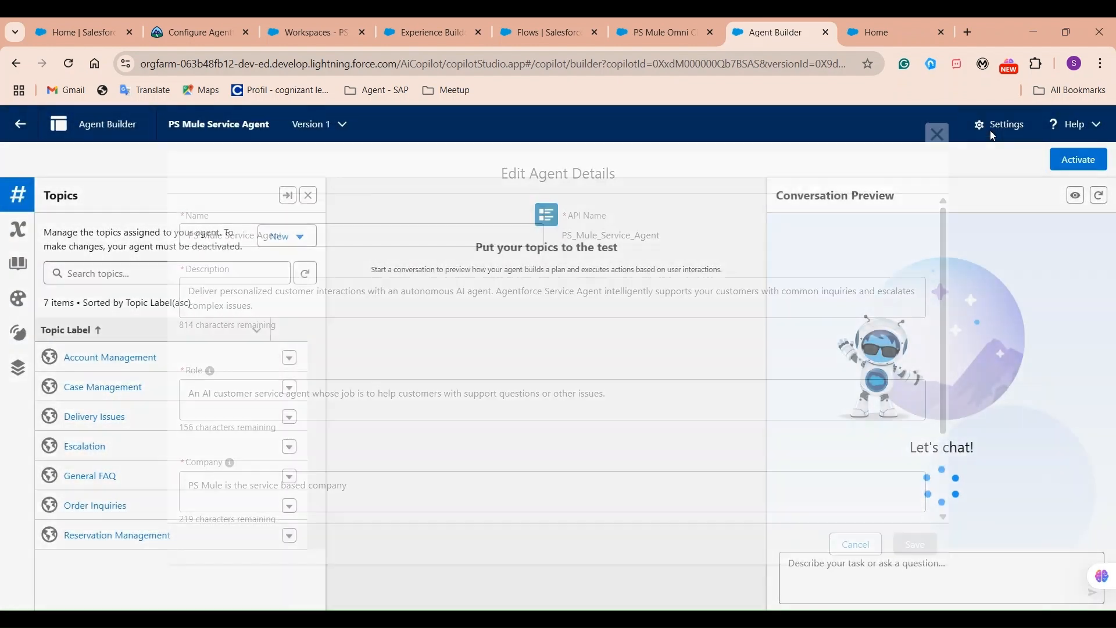
pyautogui.scroll(-2, 930, 471)
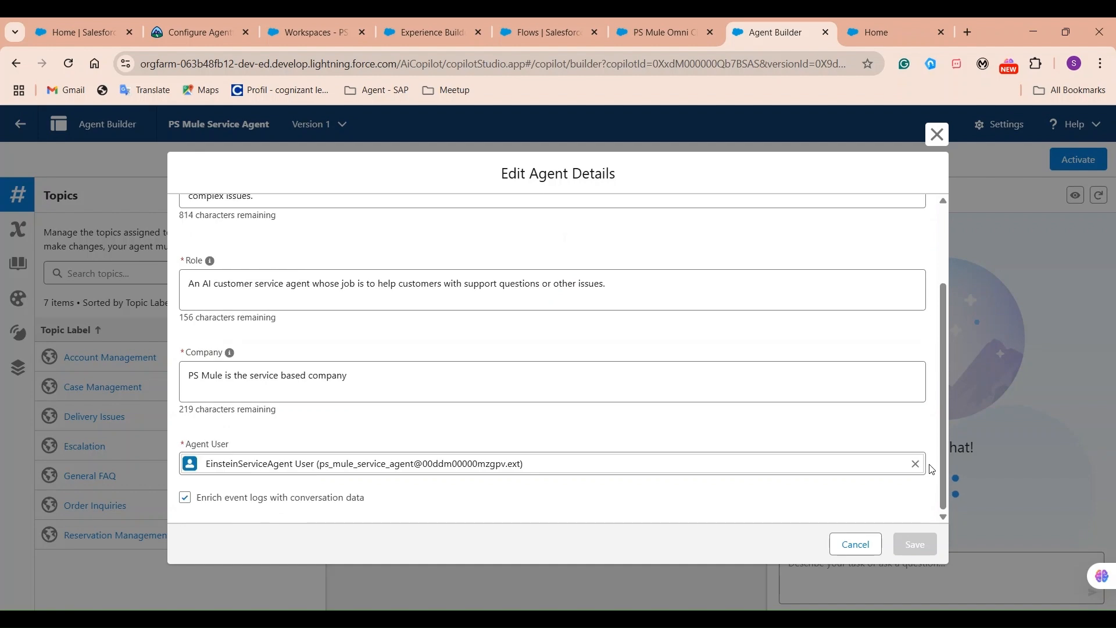
pyautogui.click(915, 463)
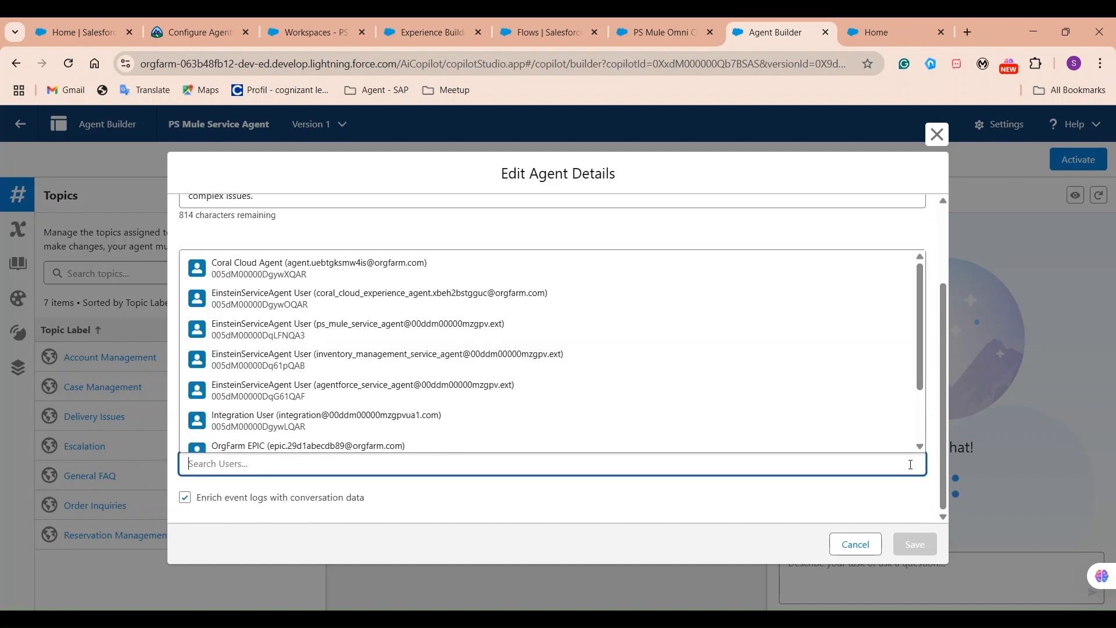
pyautogui.click(343, 295)
pyautogui.click(925, 549)
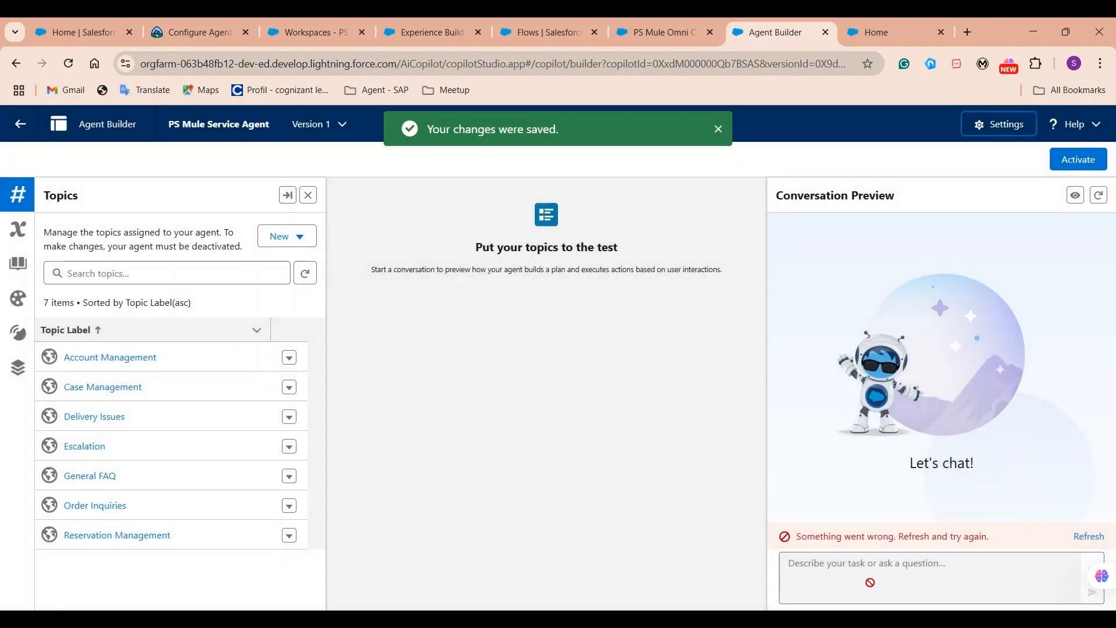
# Refresh the preview after its error, reactivate the agent, and return to the help center.
pyautogui.moveTo(802, 538); pyautogui.dragTo(1009, 541)
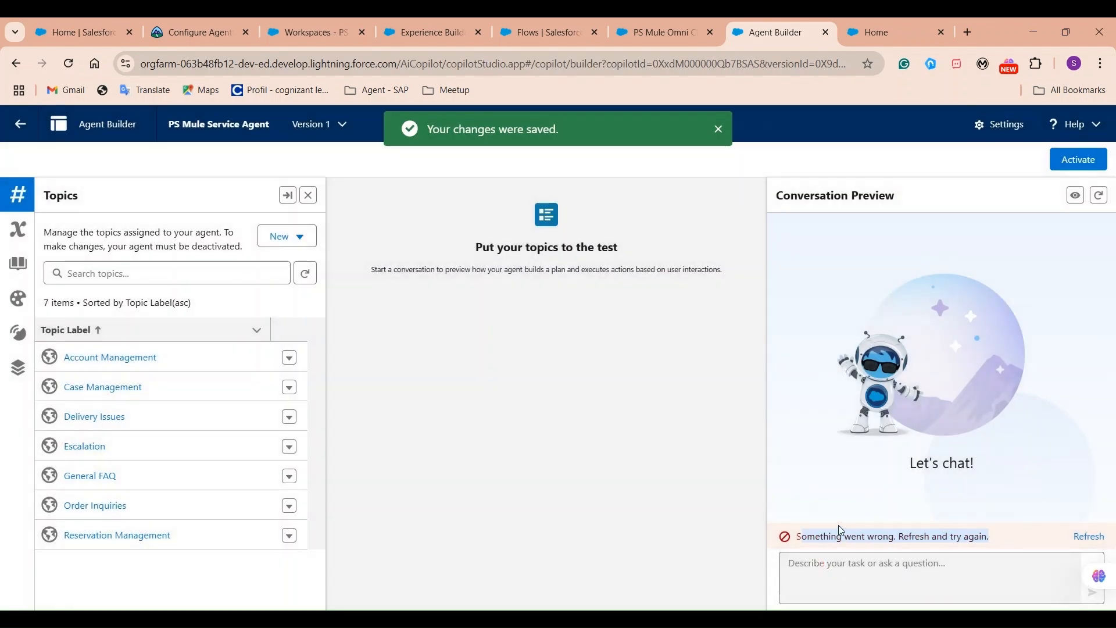
pyautogui.click(1089, 536)
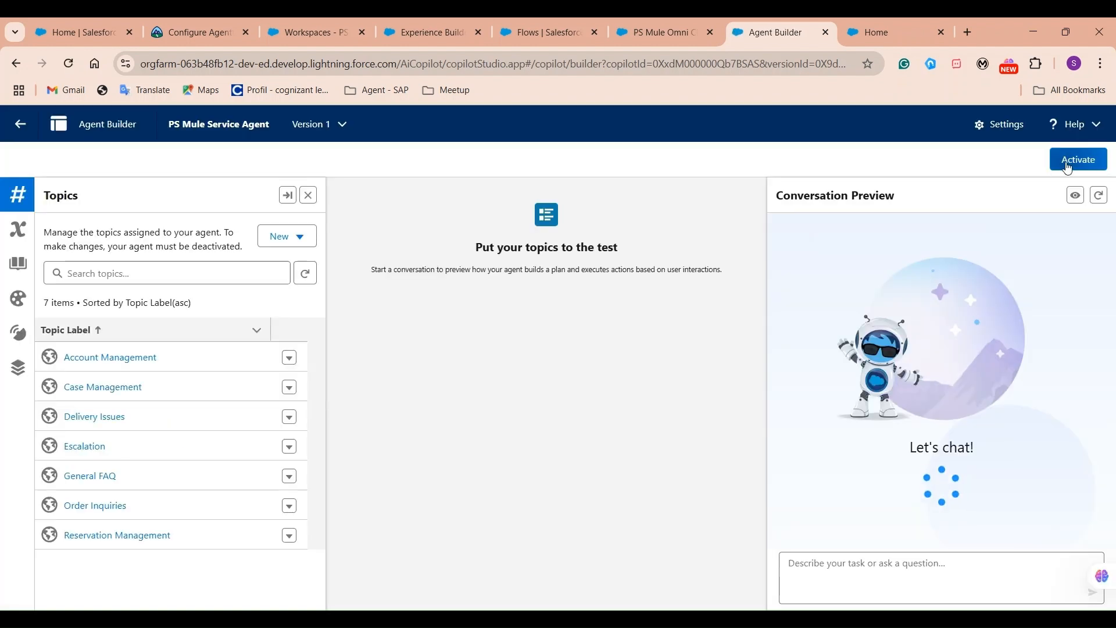
pyautogui.click(1068, 162)
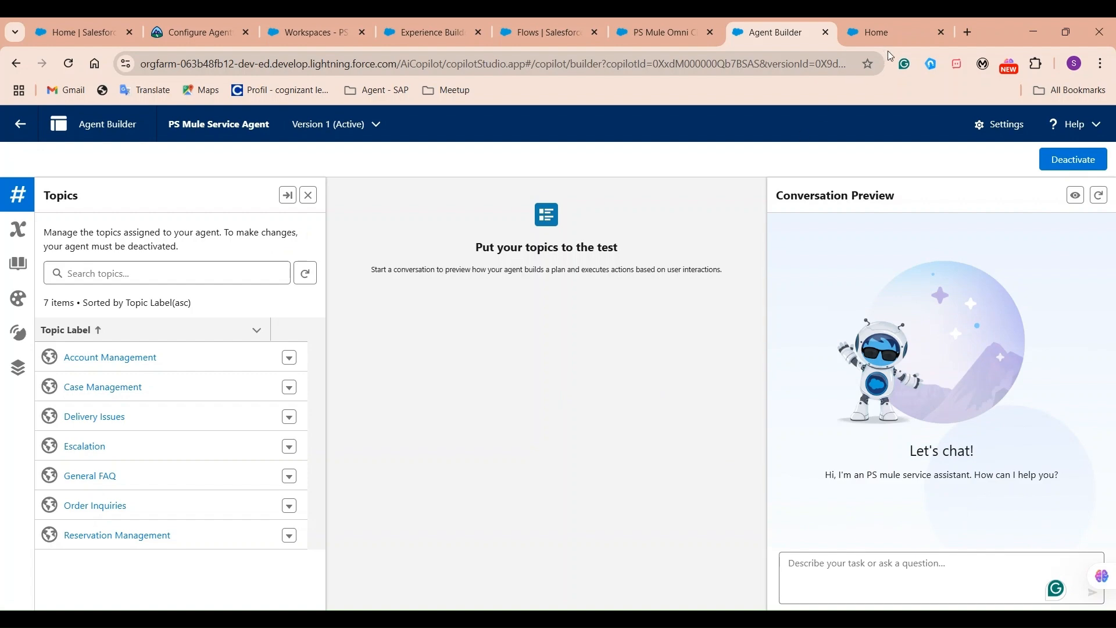
pyautogui.click(889, 33)
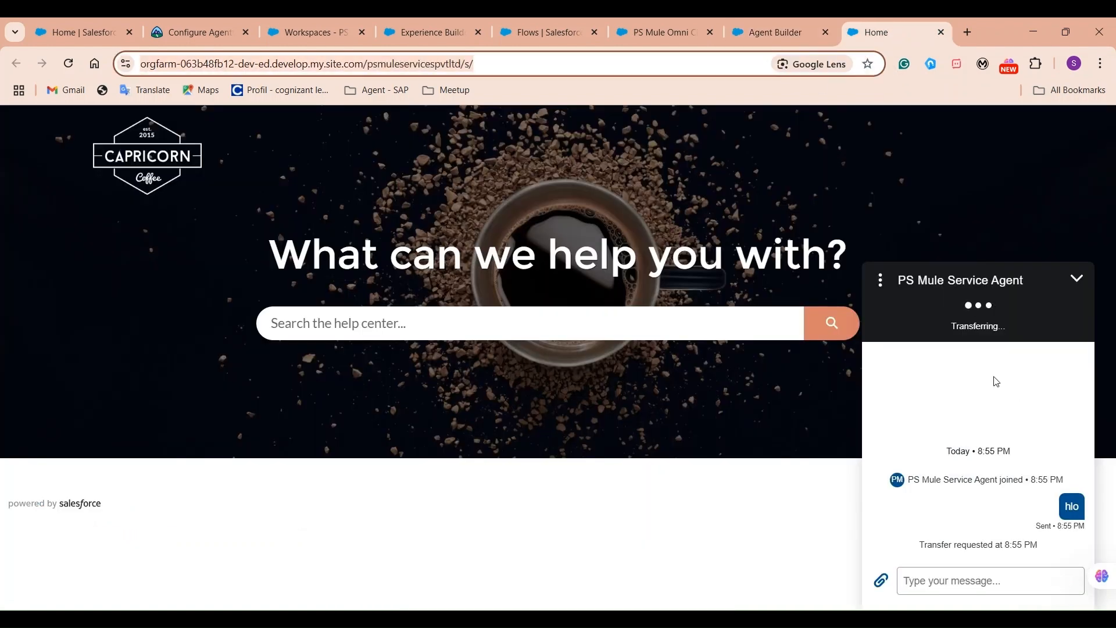
# End the stuck chat from the widget's menu, close it, and reload the Help Center page.
pyautogui.click(881, 282)
pyautogui.click(879, 318)
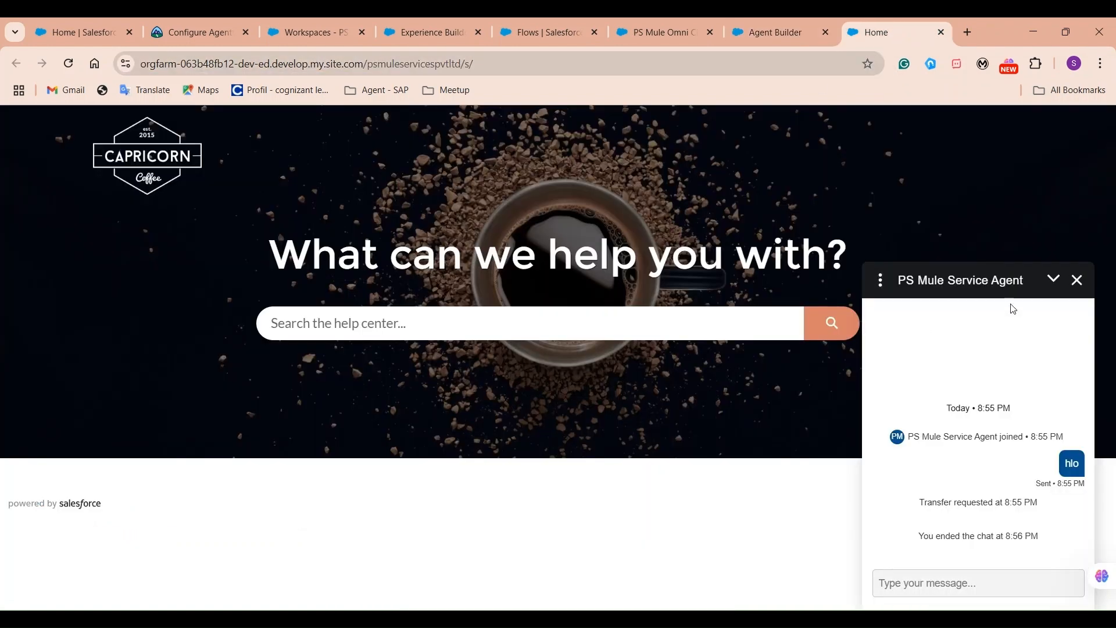
pyautogui.click(1077, 280)
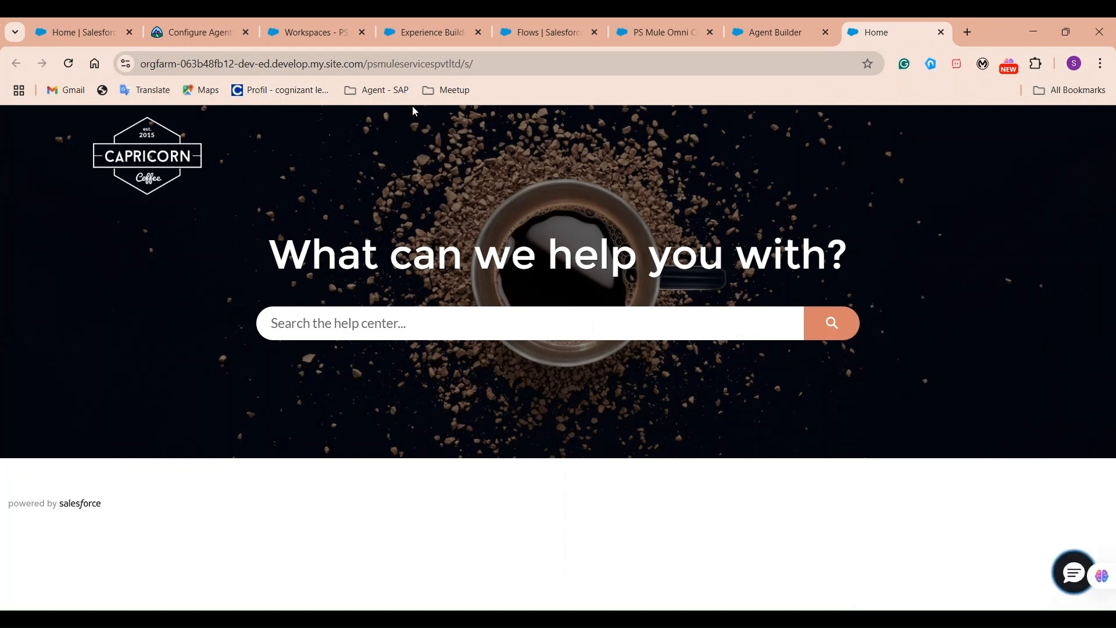
pyautogui.click(498, 58)
pyautogui.press('Return')
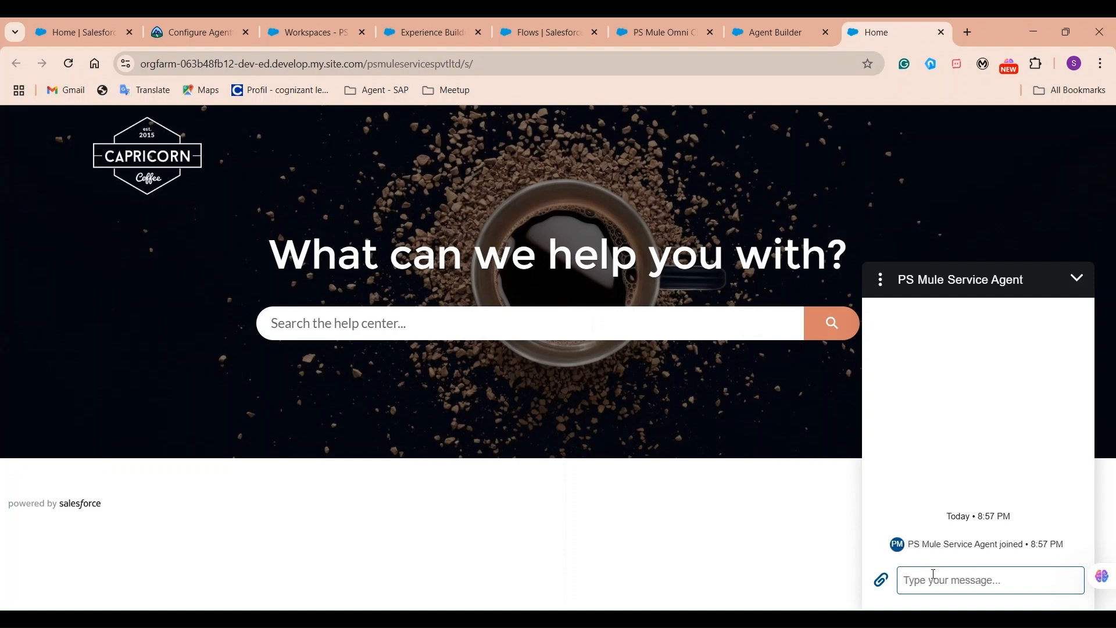
# Send 'hlo' in a new chat and highlight the PS Mule Service Agent's greeting.
pyautogui.write('hlo')
pyautogui.press('Return')
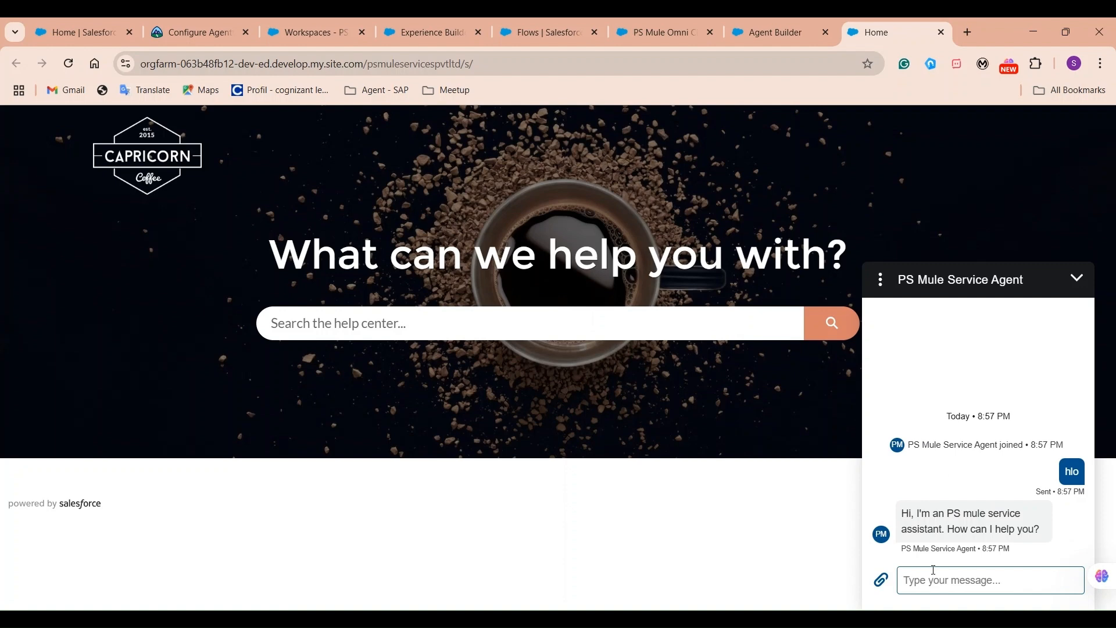
pyautogui.moveTo(1046, 531); pyautogui.dragTo(945, 526)
pyautogui.click(953, 512)
pyautogui.click(944, 525)
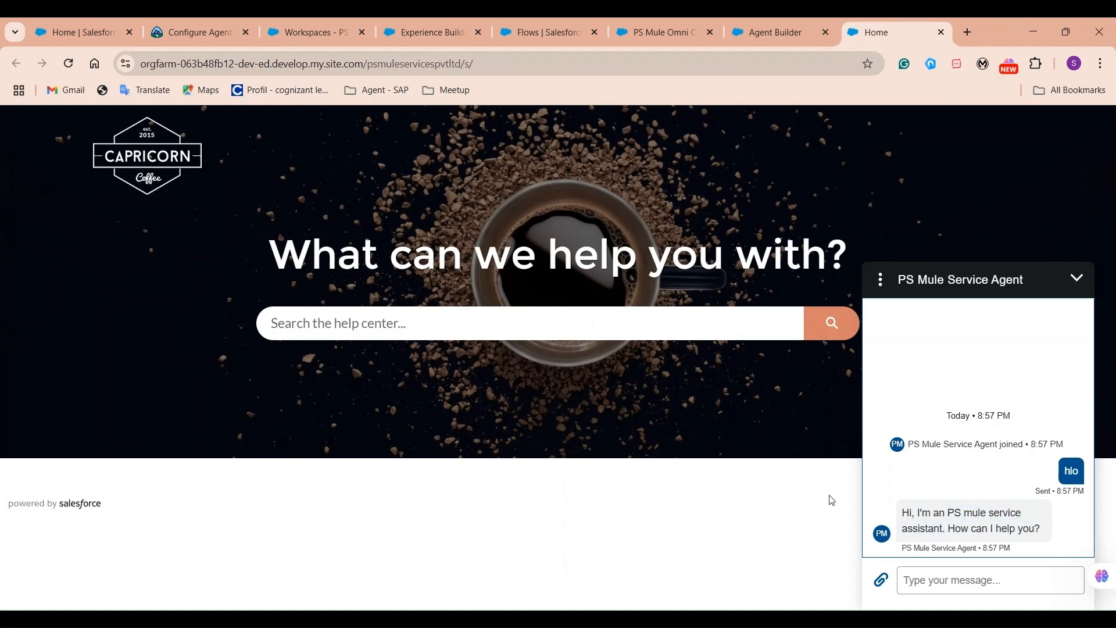
# Send the agent the request 'can you get me my order details'.
pyautogui.click(928, 583)
pyautogui.write('can y')
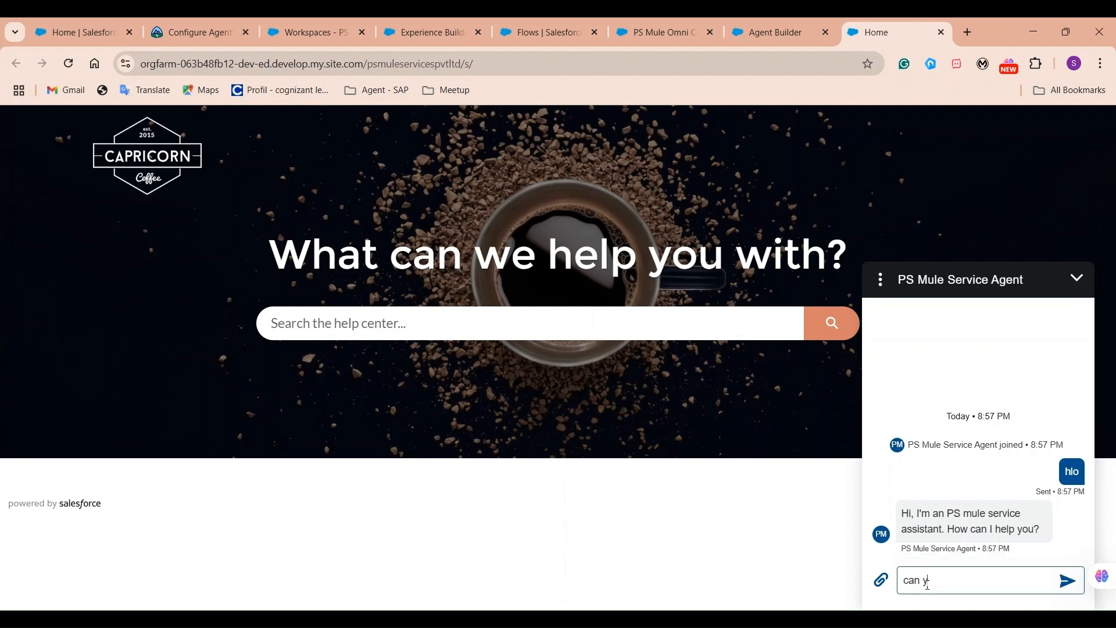
pyautogui.write('ou get me some order details')
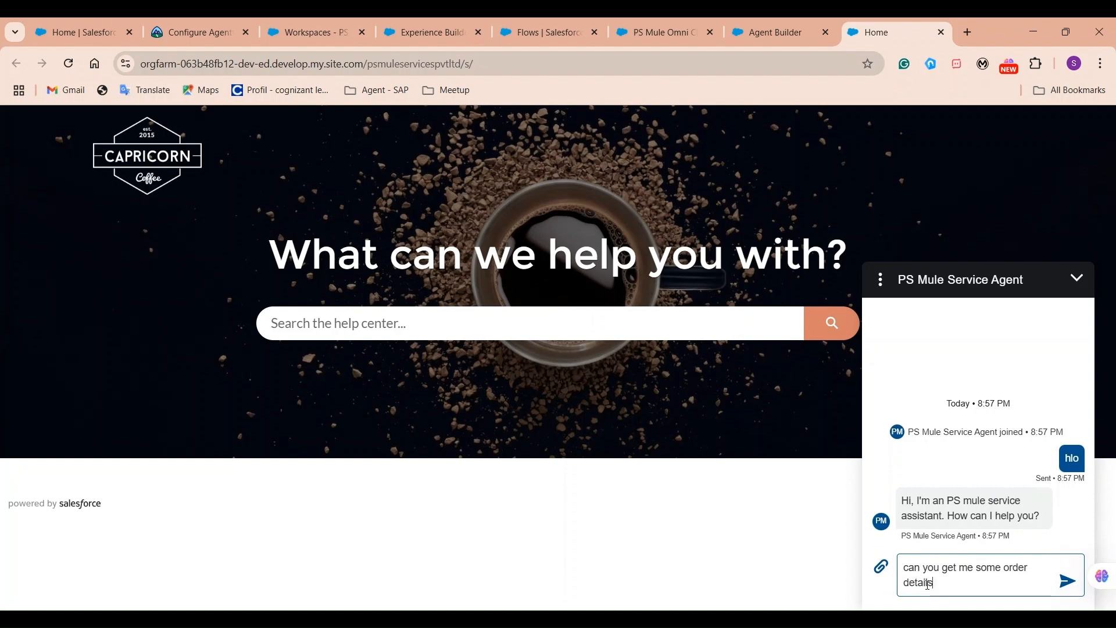
pyautogui.doubleClick(987, 568)
pyautogui.write('my')
pyautogui.press('Return')
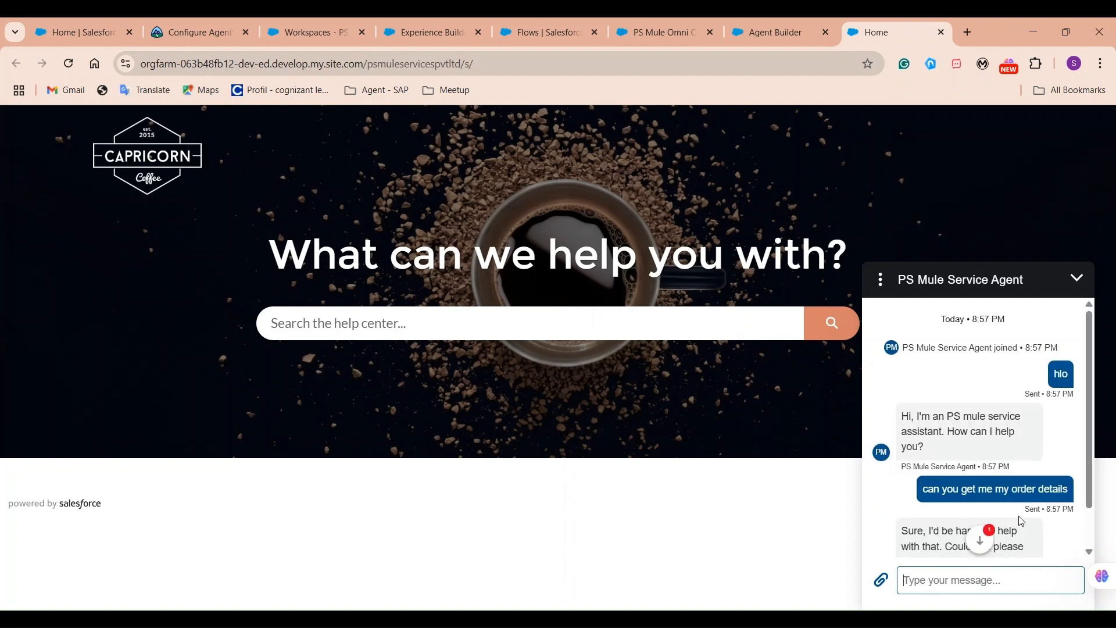
# Answer the agent's prompts with the customer's e-mail address, then the order number.
pyautogui.scroll(-1, 990, 529)
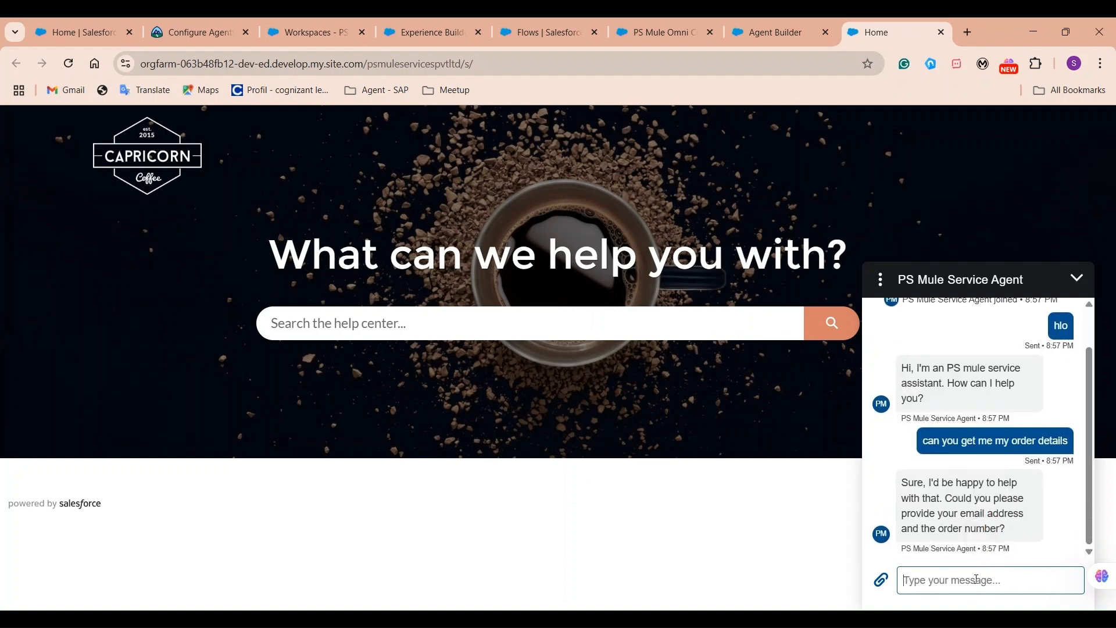
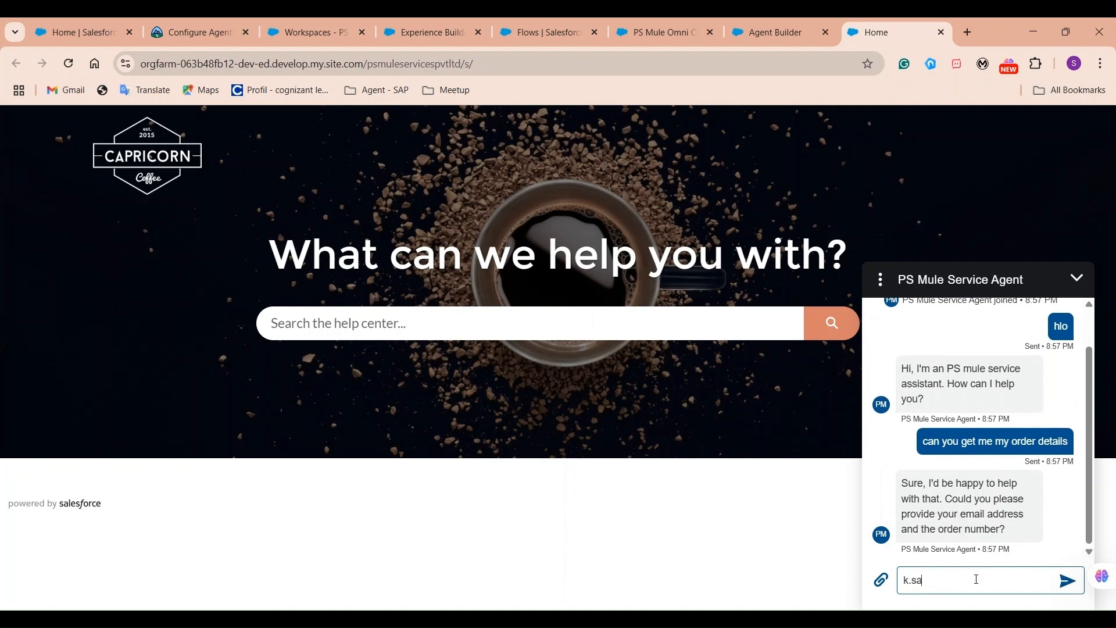
pyautogui.press('Return')
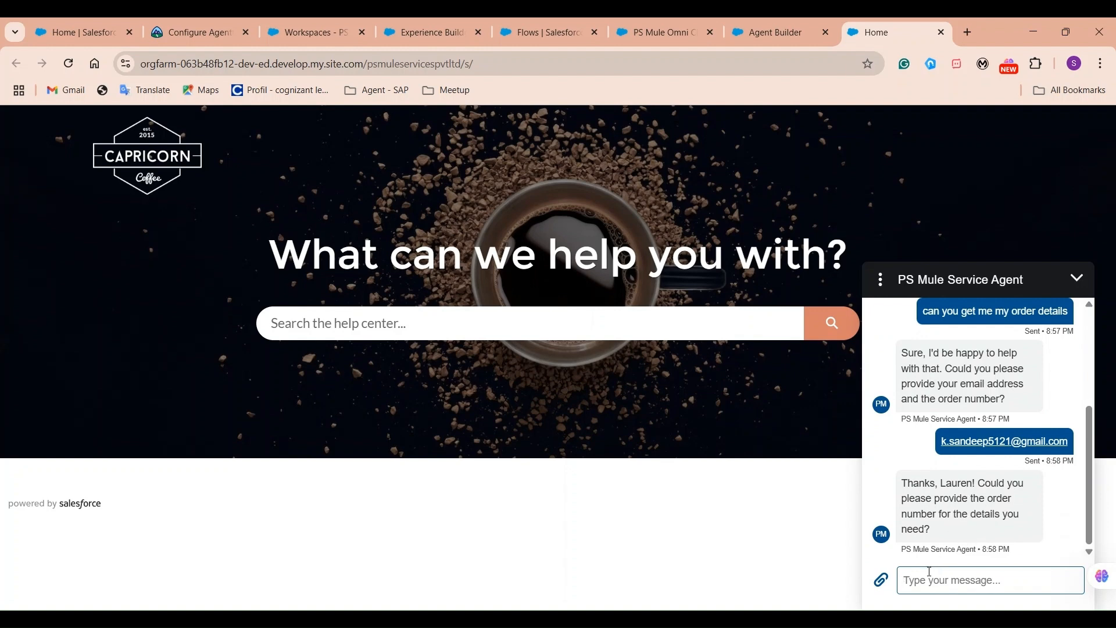
pyautogui.write('123')
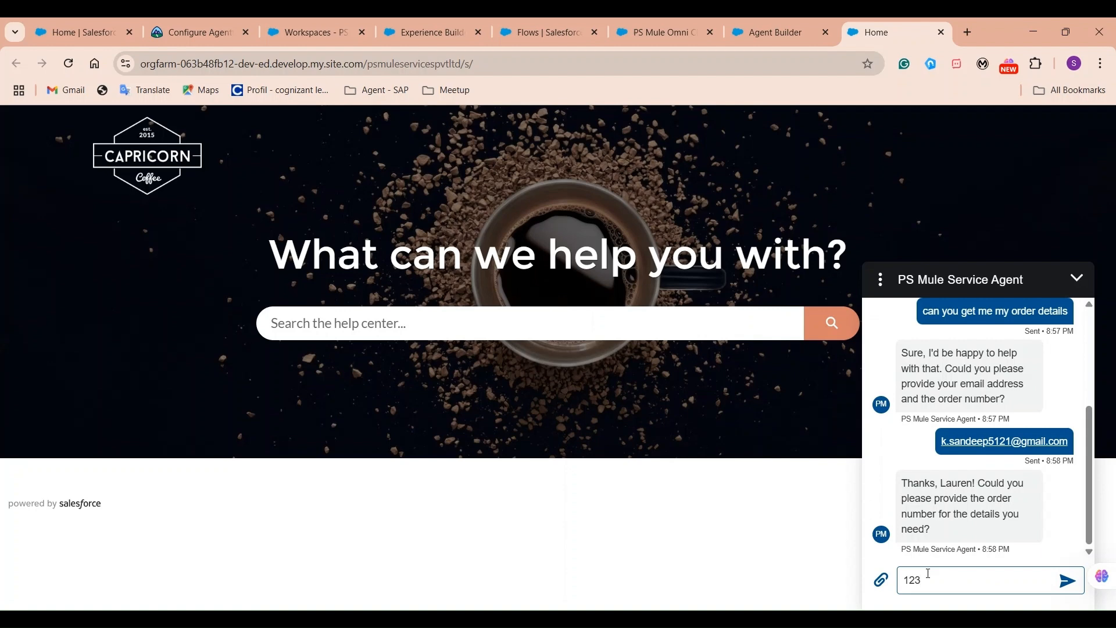
pyautogui.press('Return')
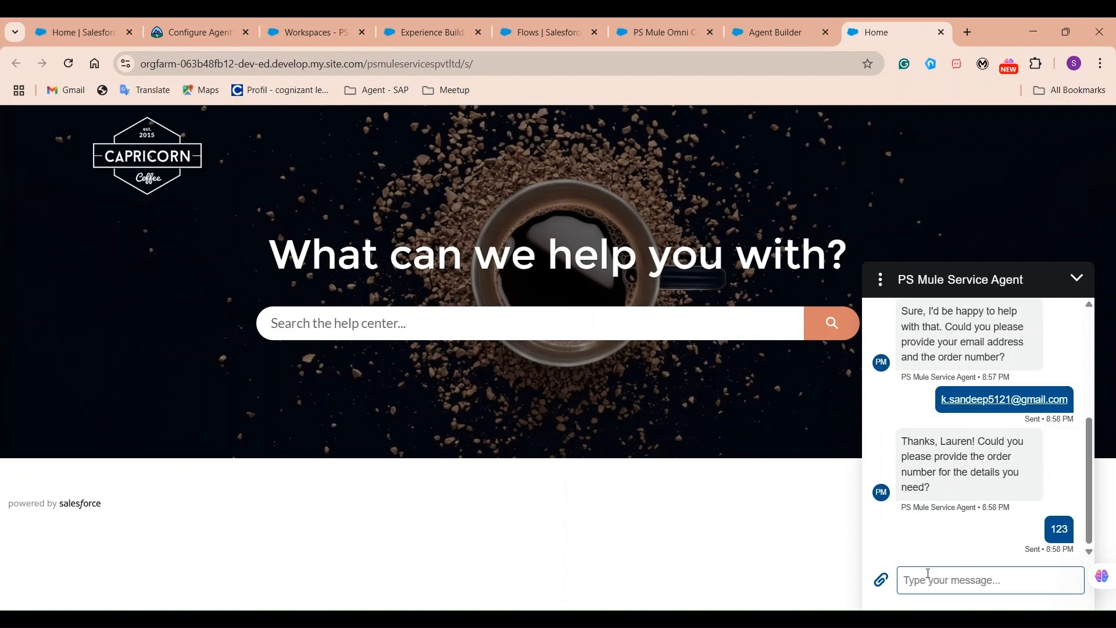